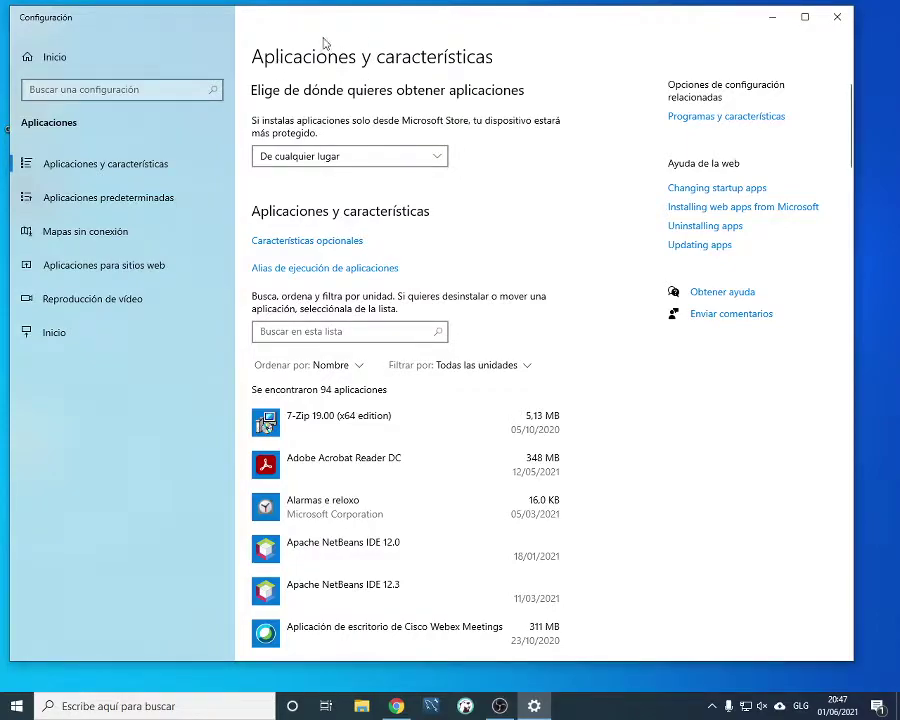
Filter the installed apps list by 'pos' to find PostgreSQL 13
drag(370, 24, 383, 24)
scroll(348, 365, down, 2)
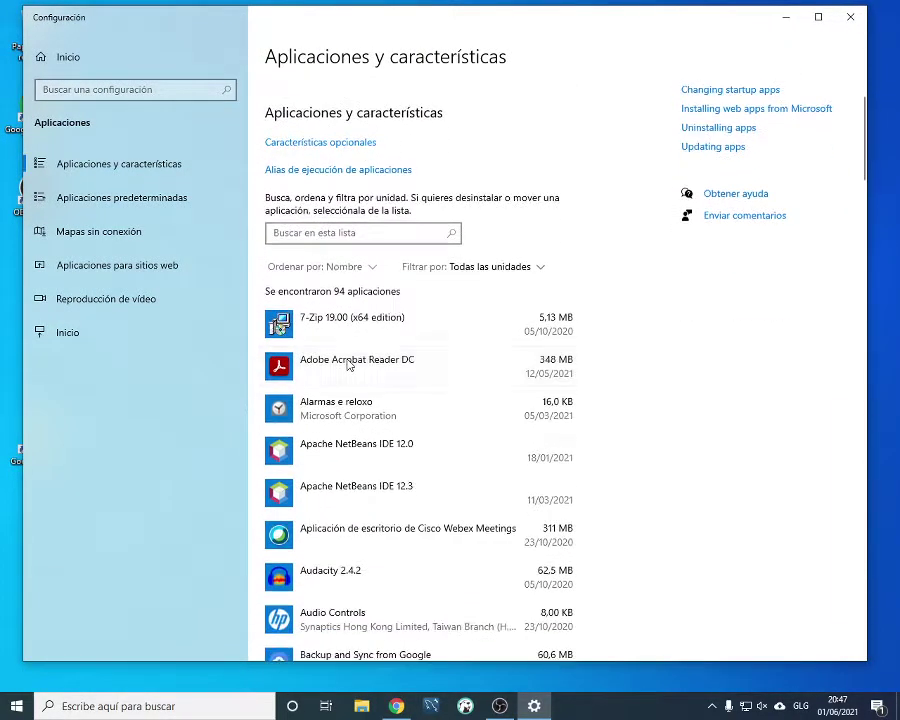
scroll(391, 377, down, 4)
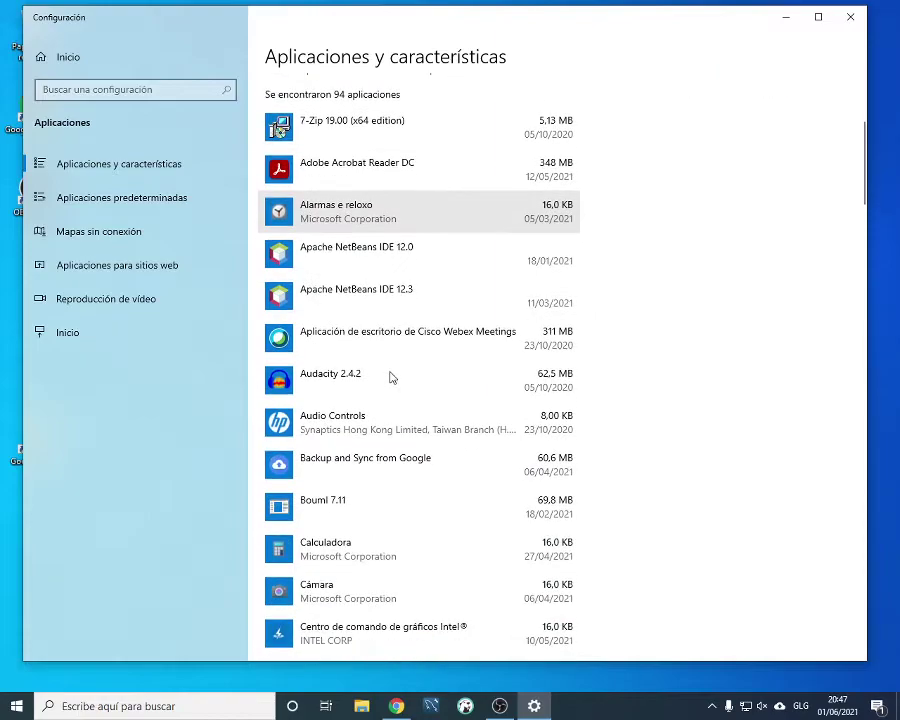
scroll(398, 340, up, 6)
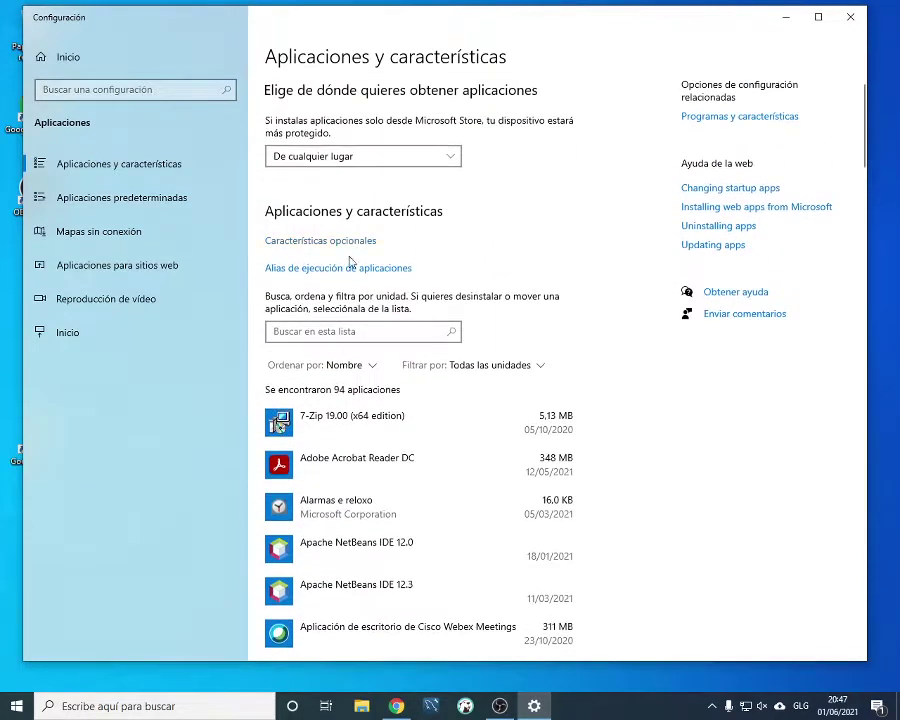
click(347, 331)
text(pos)
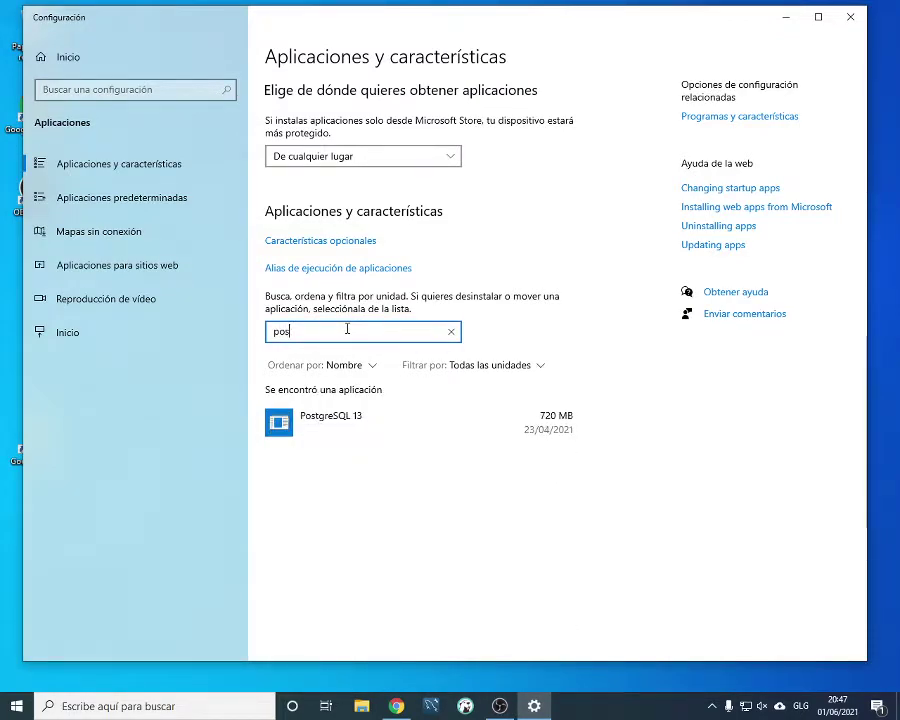
Uninstall PostgreSQL 13, choosing to remove the entire application
click(400, 430)
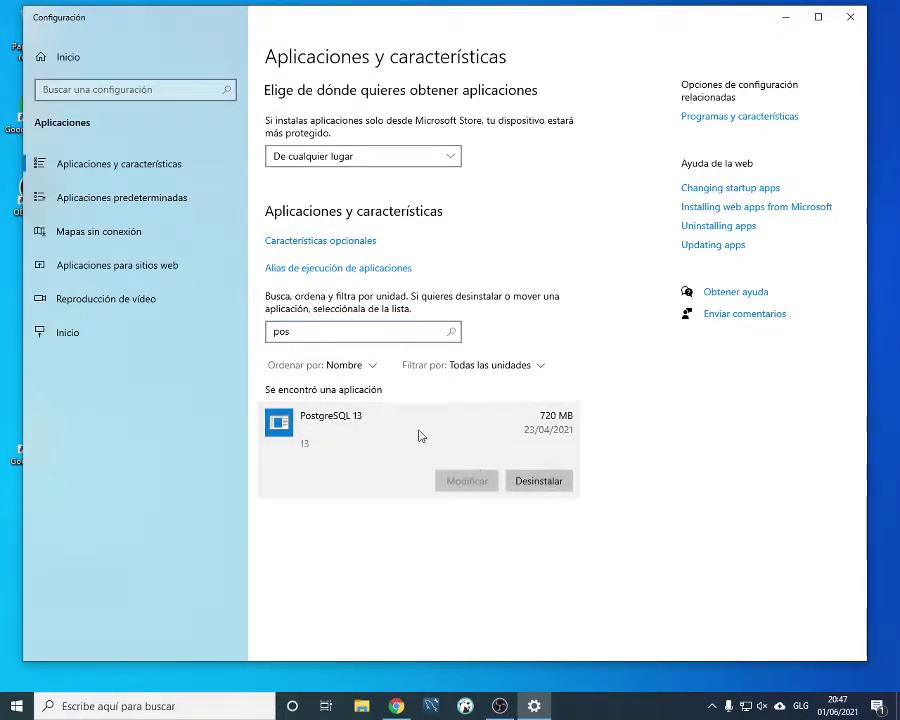
click(519, 490)
click(596, 444)
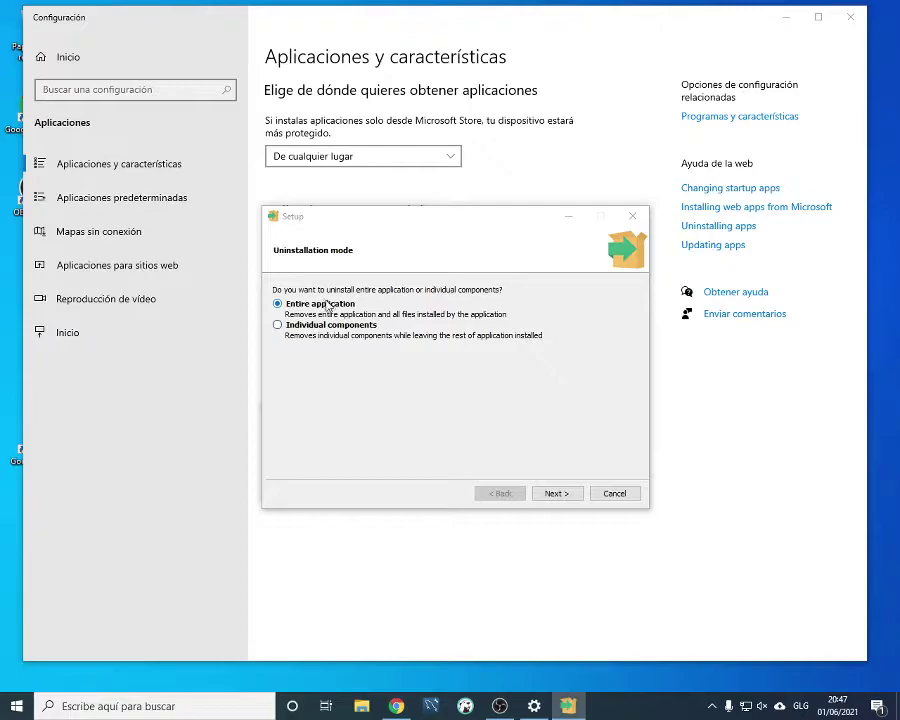
click(557, 494)
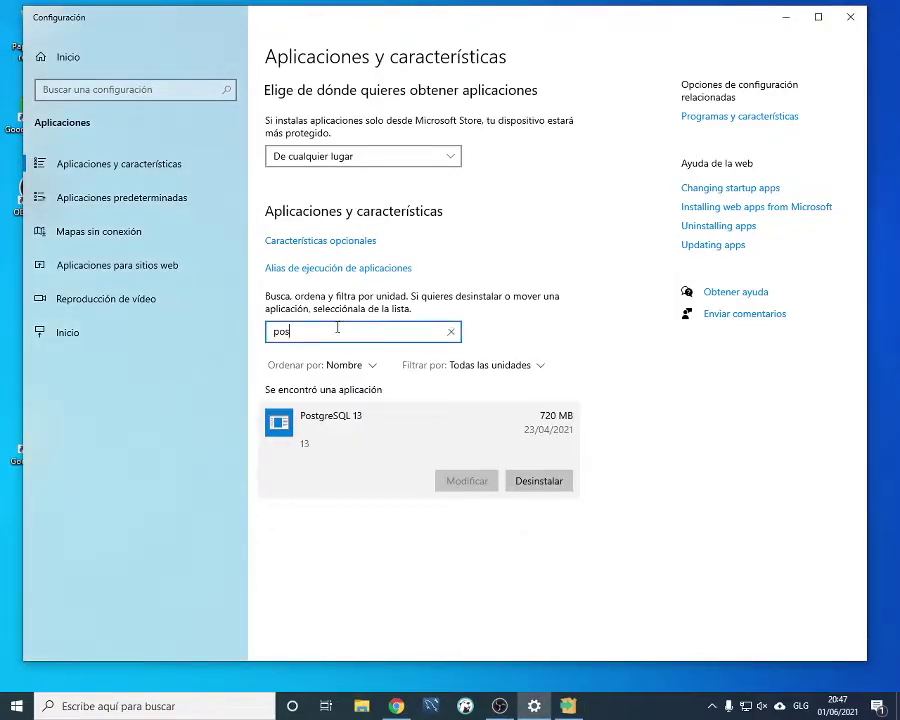
Search the installed apps for 'dbe' to find DBeaver 21.0.0
key(BackSpace)
key(BackSpace)
key(BackSpace)
text(de)
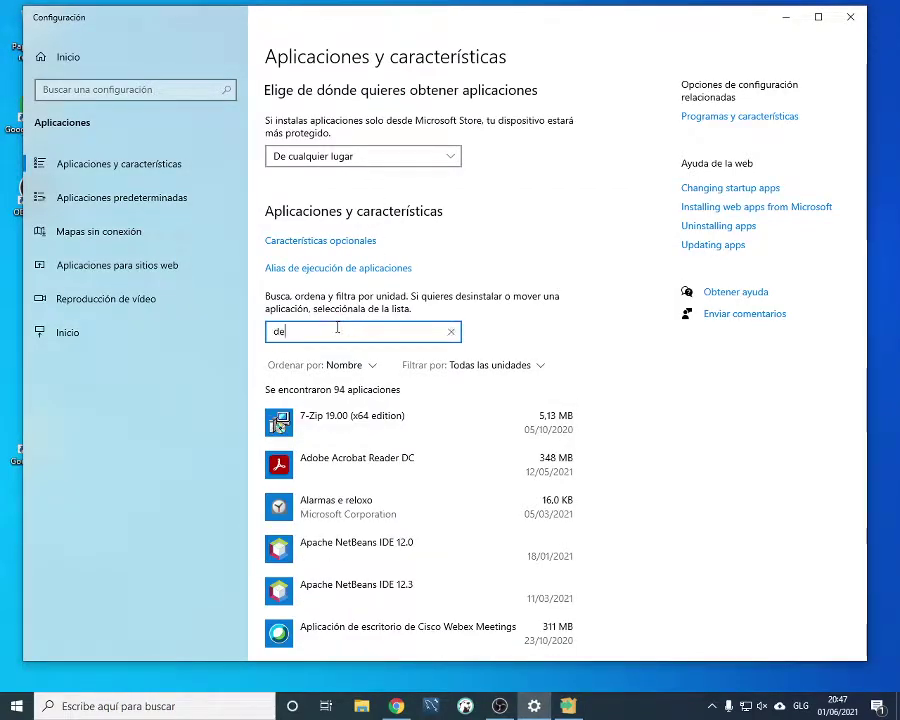
key(BackSpace)
text(be)
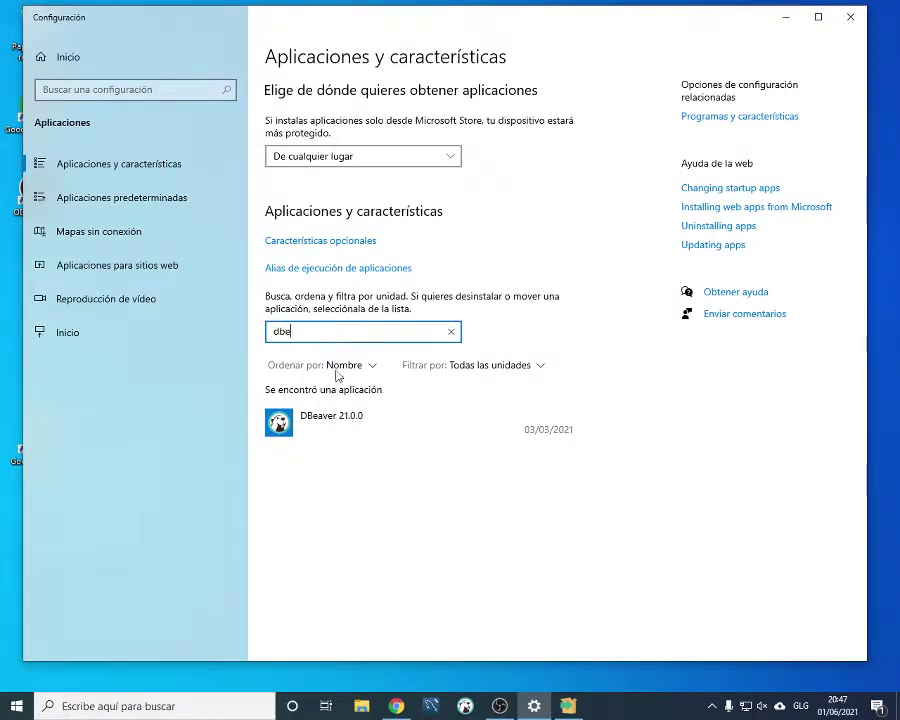
Uninstall DBeaver 21.0.0 along with its data and close the finished uninstaller
click(381, 440)
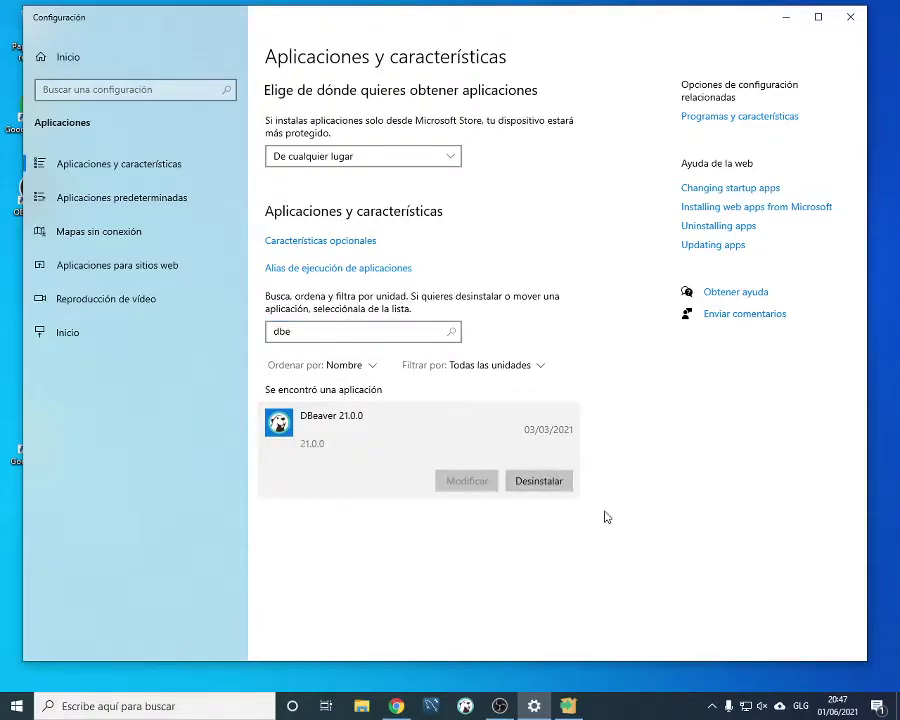
click(549, 484)
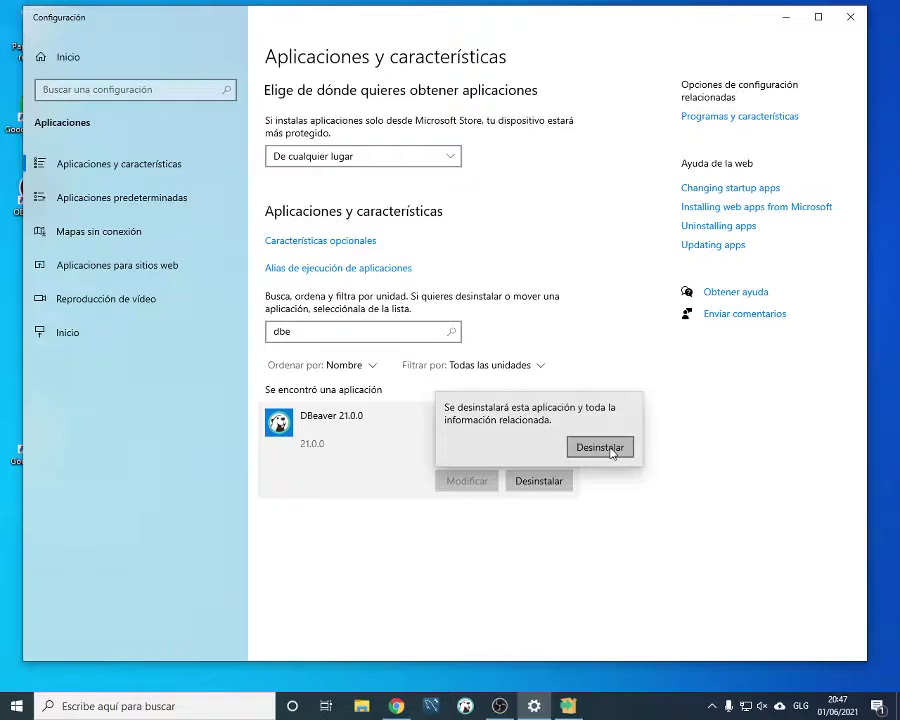
click(611, 451)
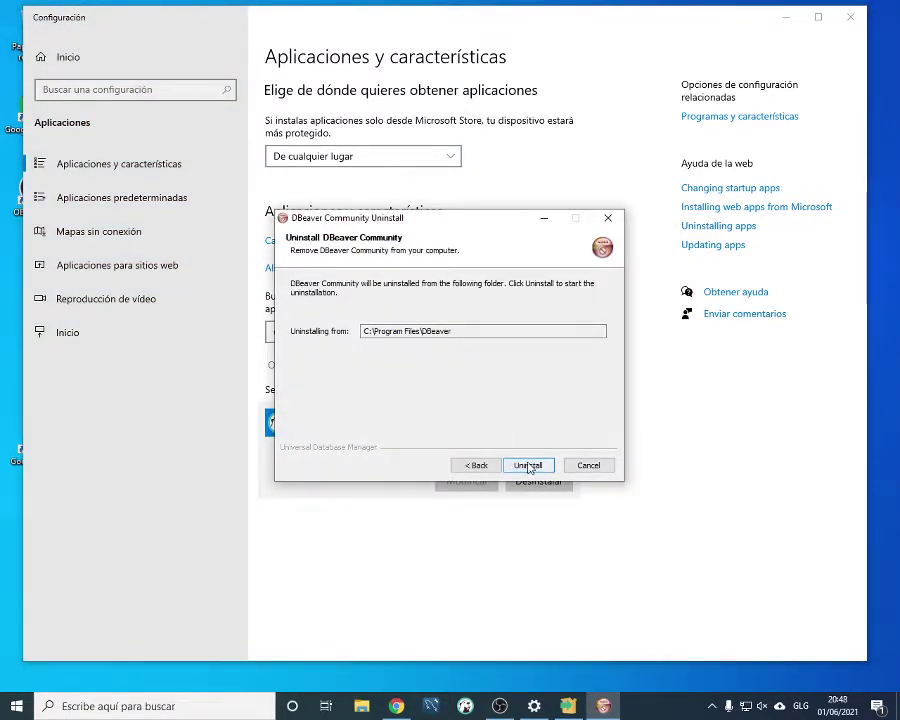
click(528, 466)
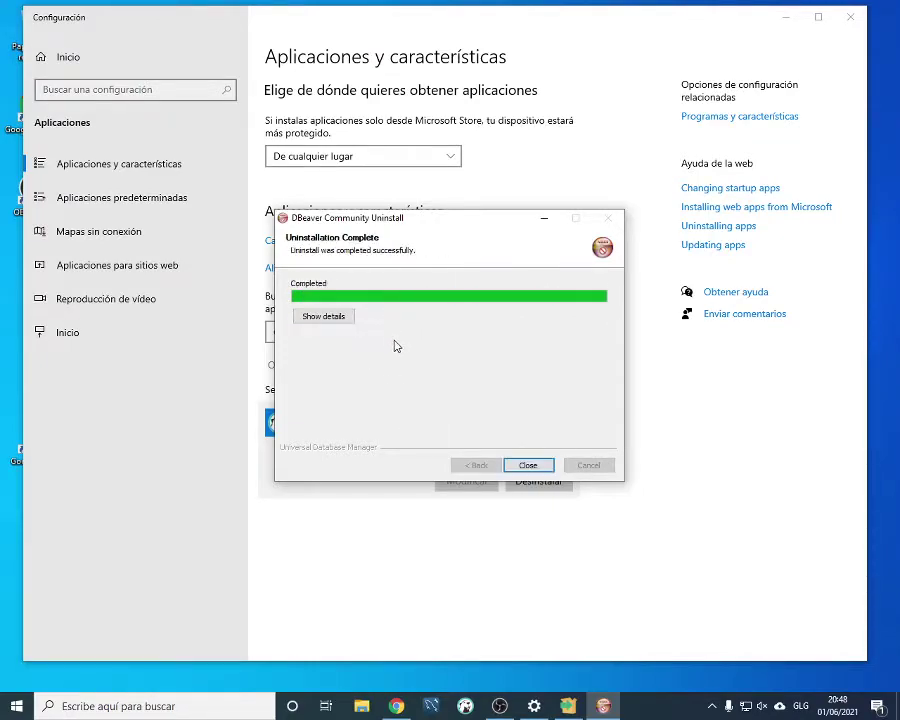
click(528, 466)
Search 'pos' again and move the PostgreSQL uninstall window aside
key(BackSpace)
key(BackSpace)
key(BackSpace)
text(pos)
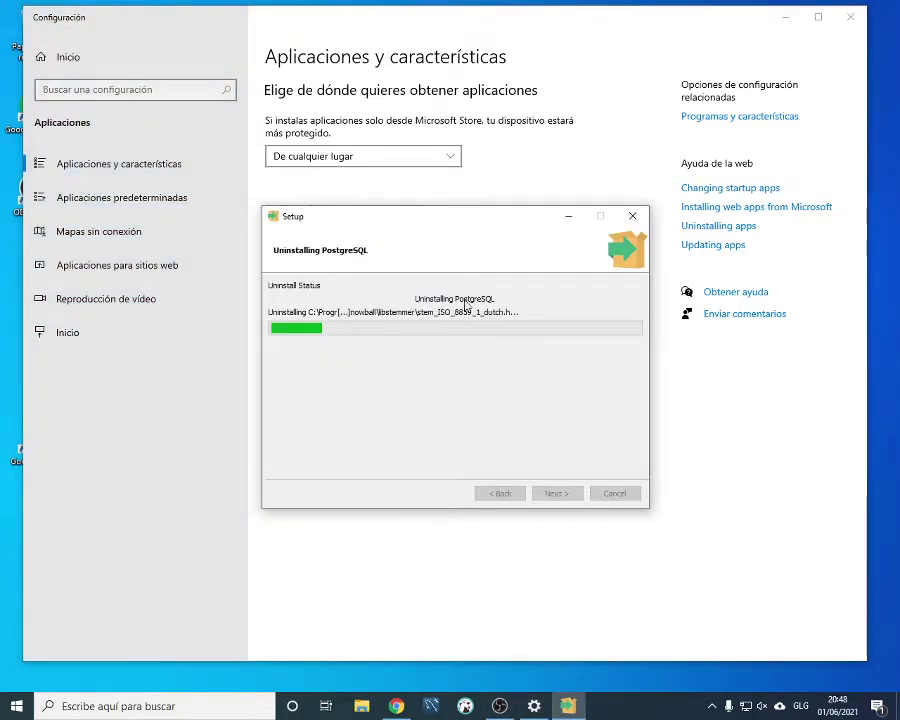
drag(482, 221, 615, 223)
Search the apps for 'mysq' and uninstall MySQL Connector Net 8.0.22
click(324, 328)
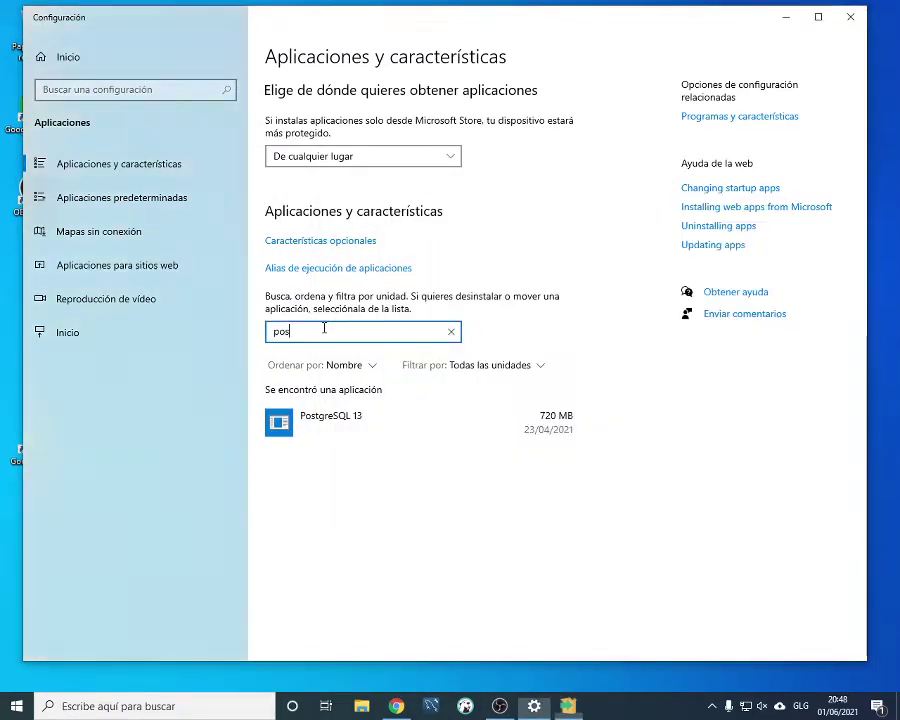
key(BackSpace)
key(BackSpace)
key(BackSpace)
text(mysq)
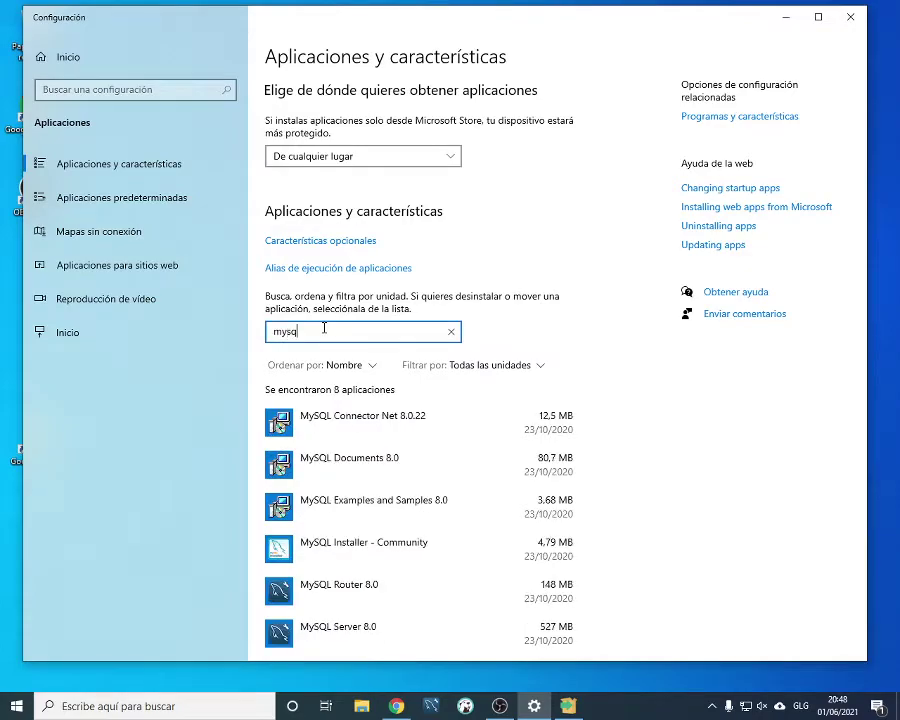
click(371, 415)
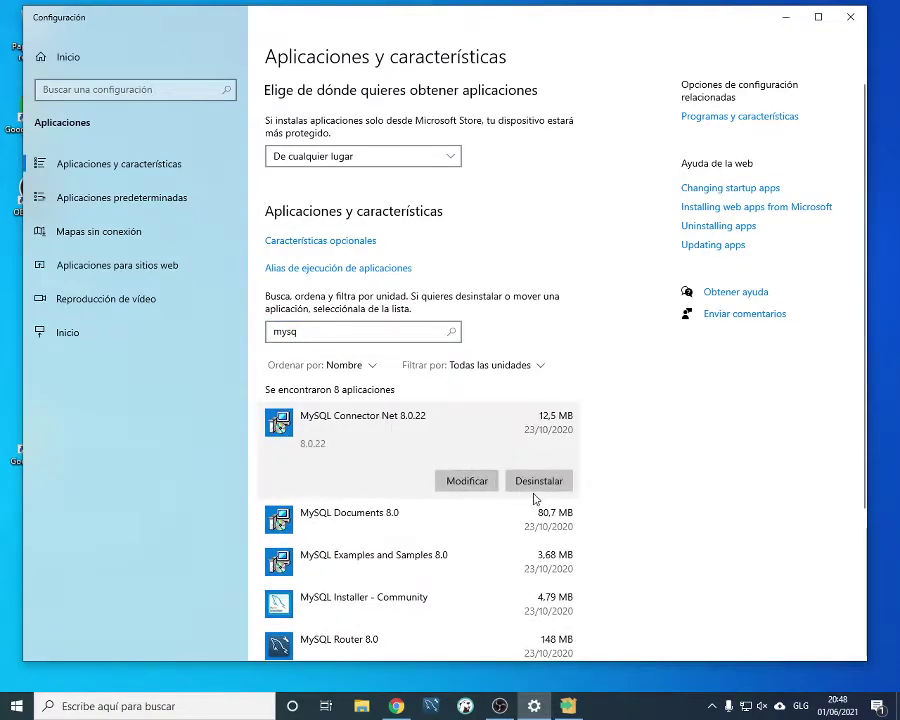
click(538, 481)
click(580, 442)
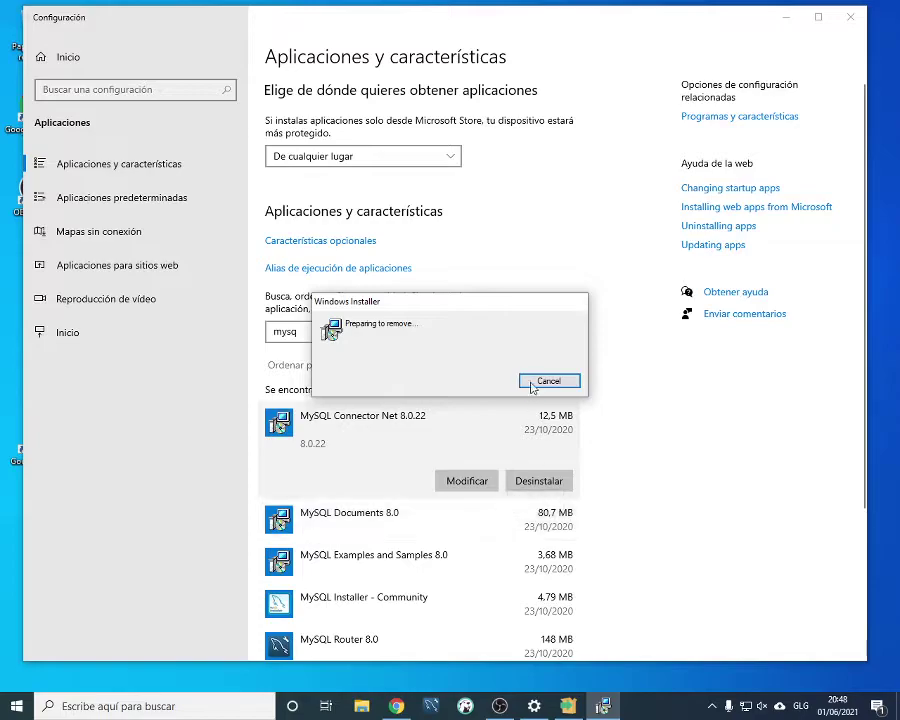
drag(447, 301, 454, 281)
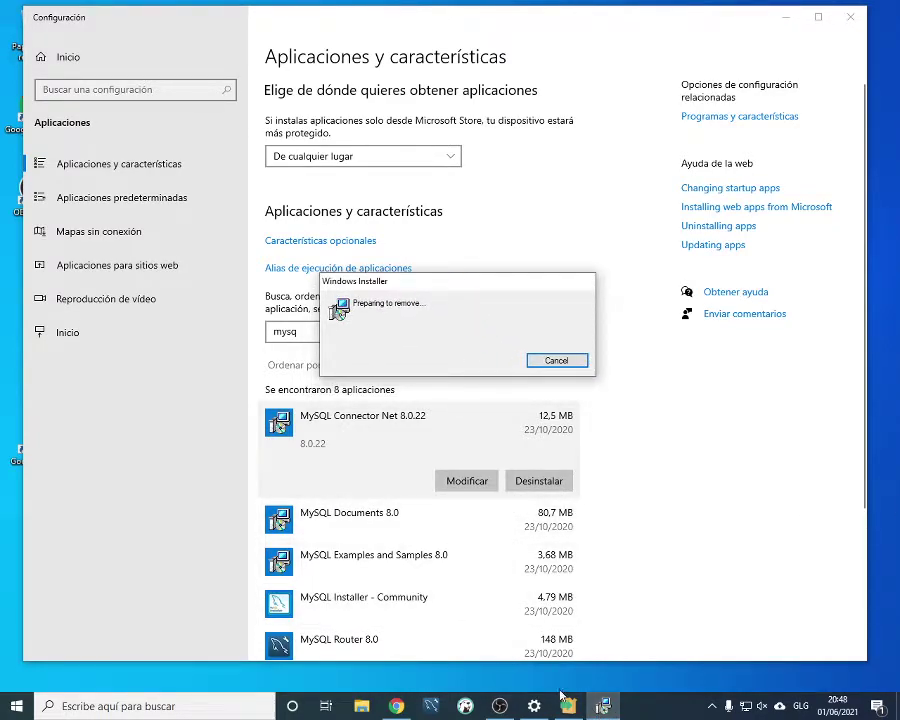
Finish the PostgreSQL 13 uninstall, acknowledging the kept data directory and completion message
click(570, 707)
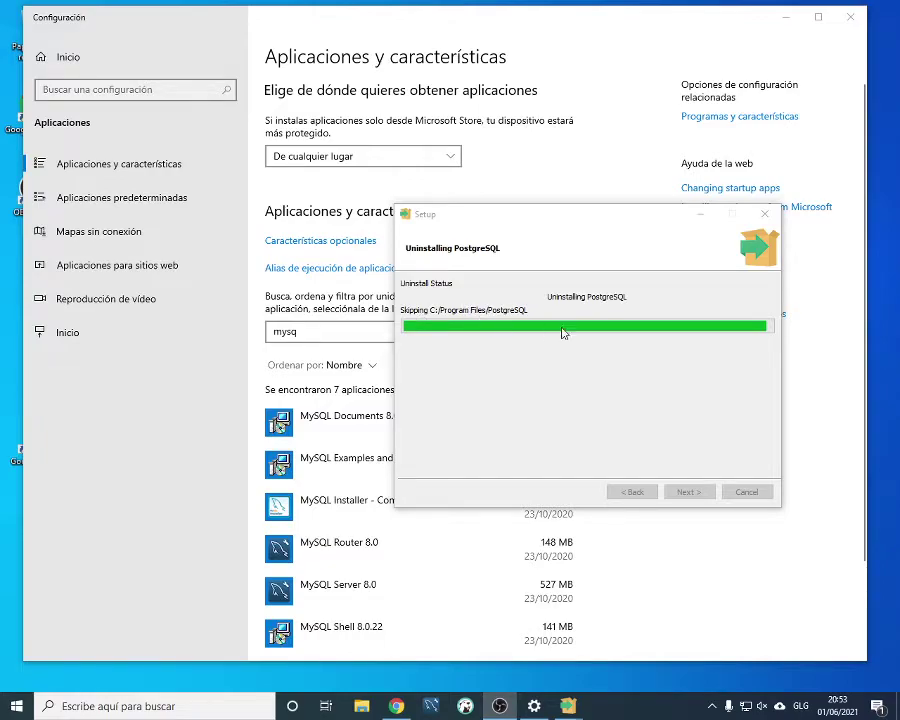
click(610, 223)
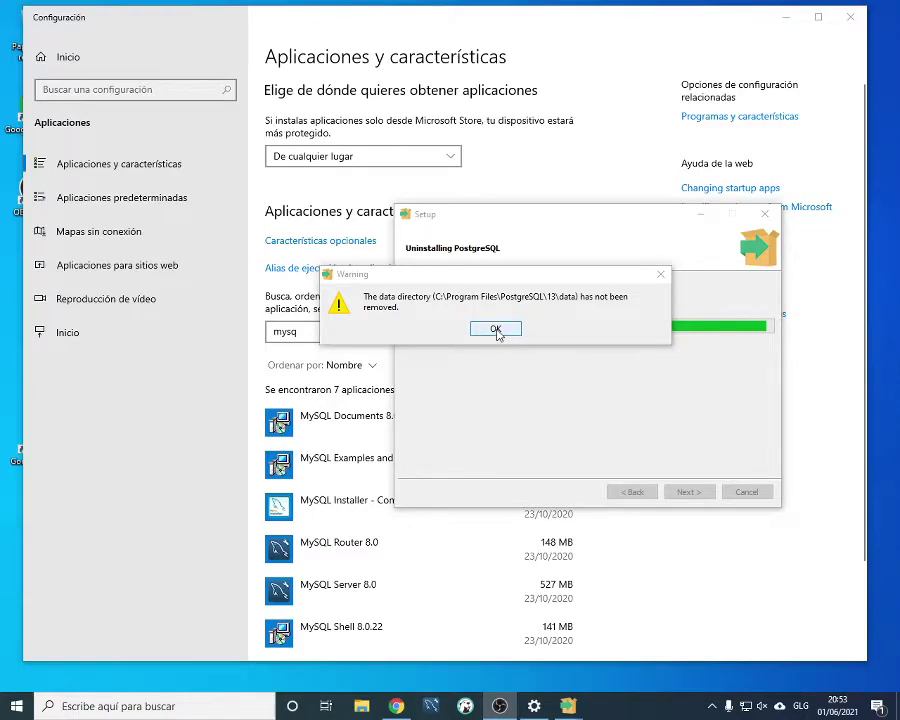
click(495, 330)
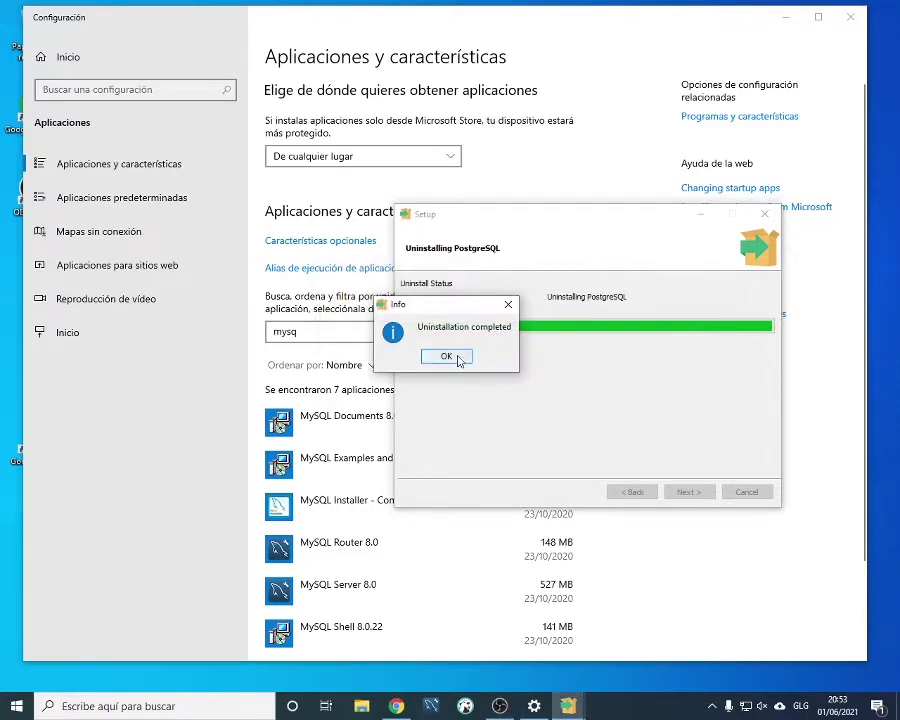
click(458, 360)
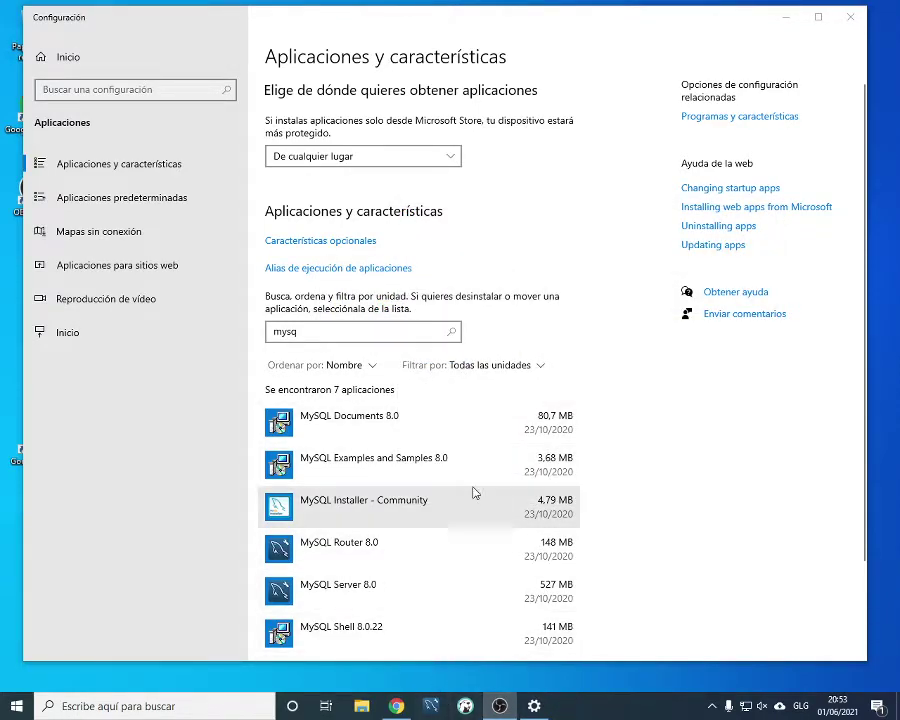
click(494, 427)
Uninstall MySQL Documents 8.0, MySQL Examples and Samples 8.0, and MySQL Installer - Community
click(545, 481)
click(583, 446)
click(525, 520)
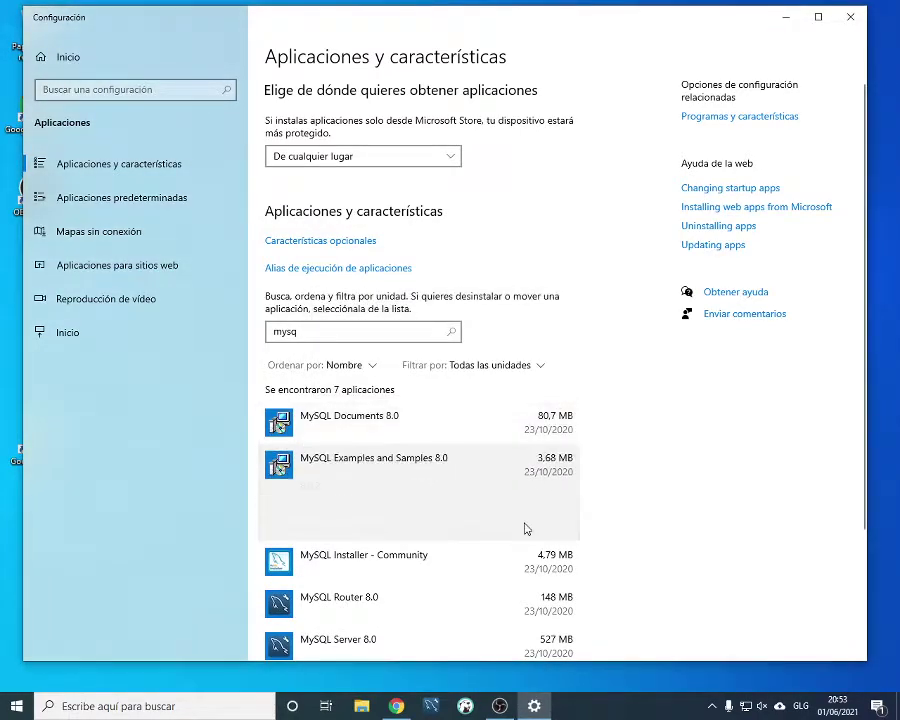
click(547, 524)
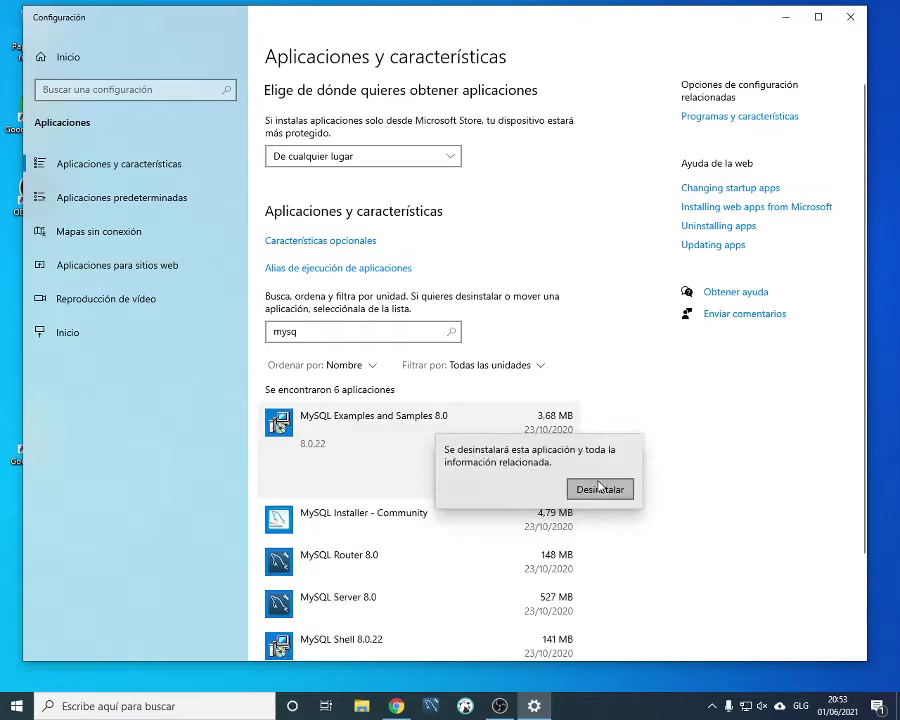
click(599, 487)
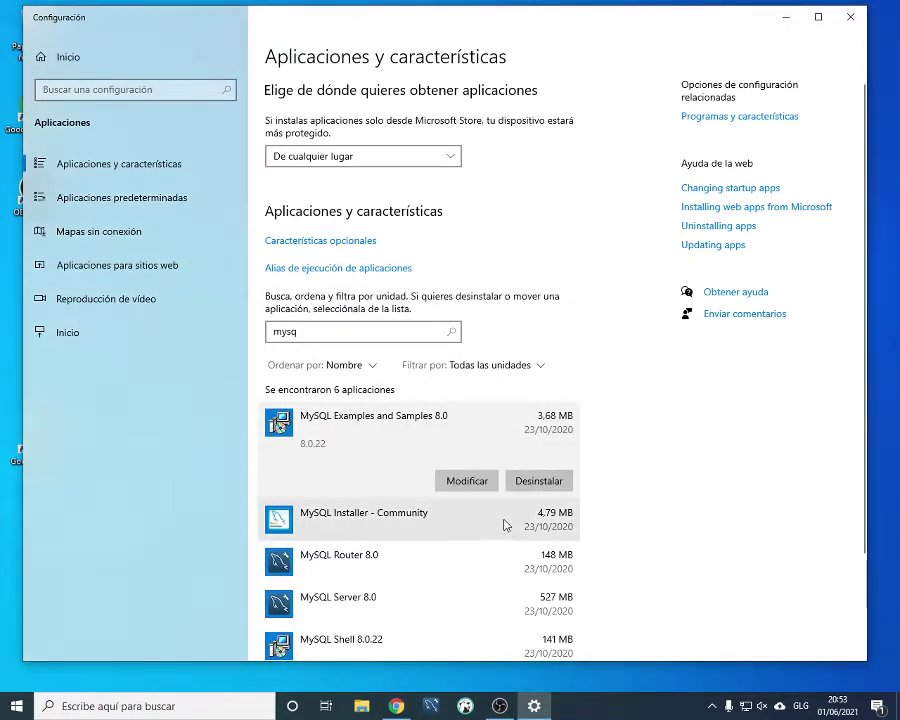
click(508, 525)
click(539, 523)
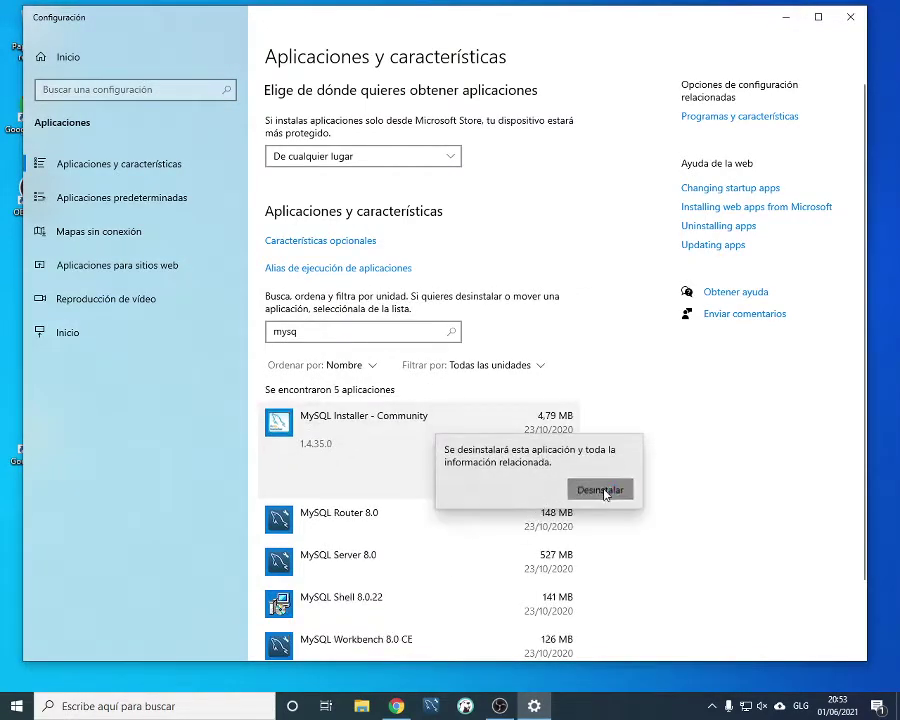
click(605, 488)
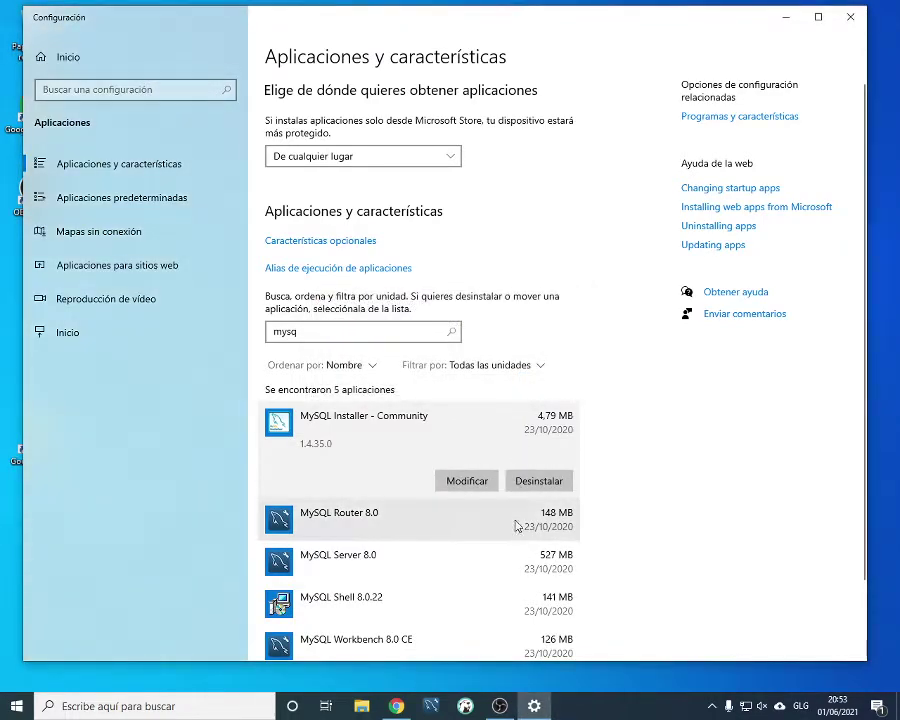
Uninstall MySQL Router 8.0, MySQL Server 8.0 and MySQL Shell
click(518, 527)
click(539, 523)
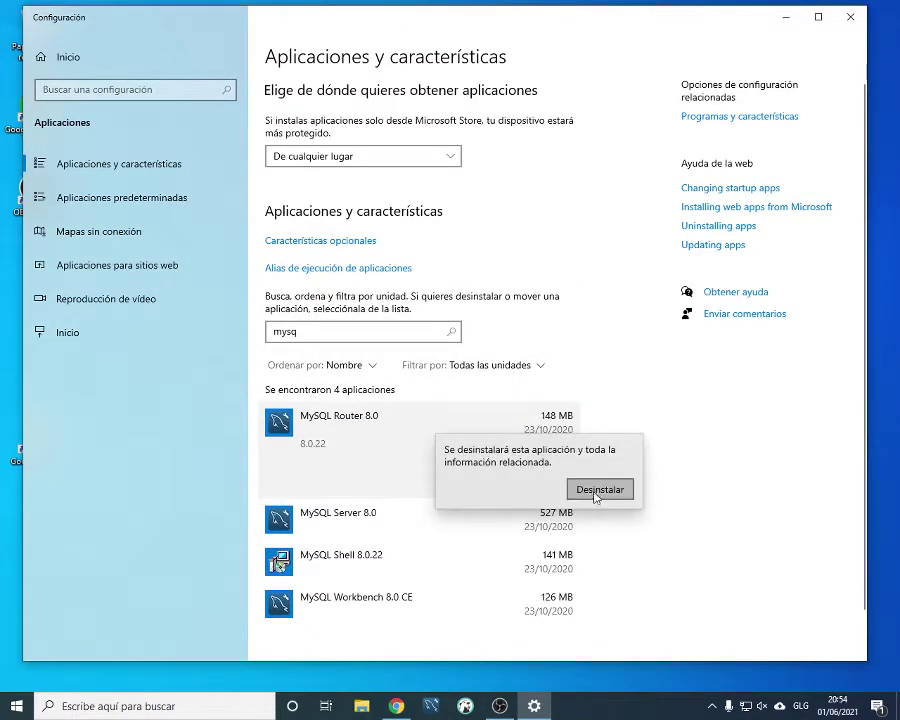
click(596, 490)
click(492, 518)
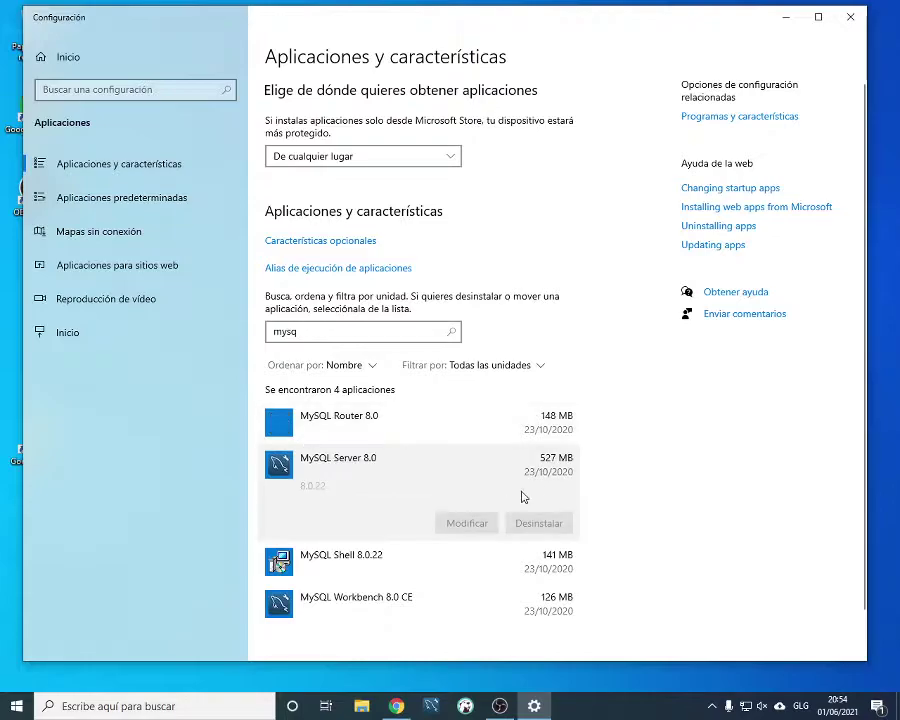
click(530, 521)
click(600, 489)
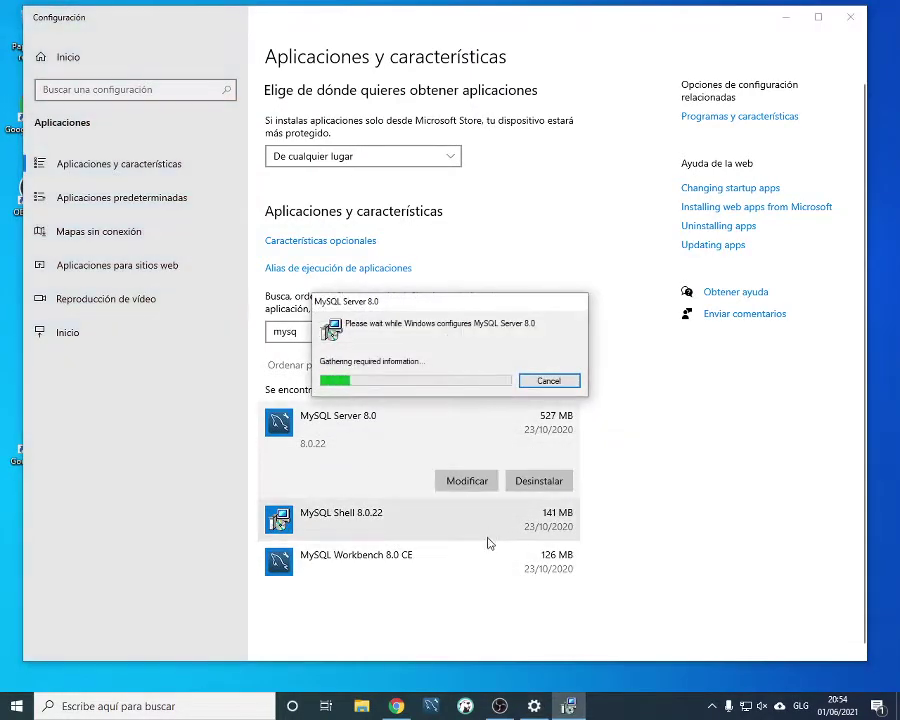
click(516, 487)
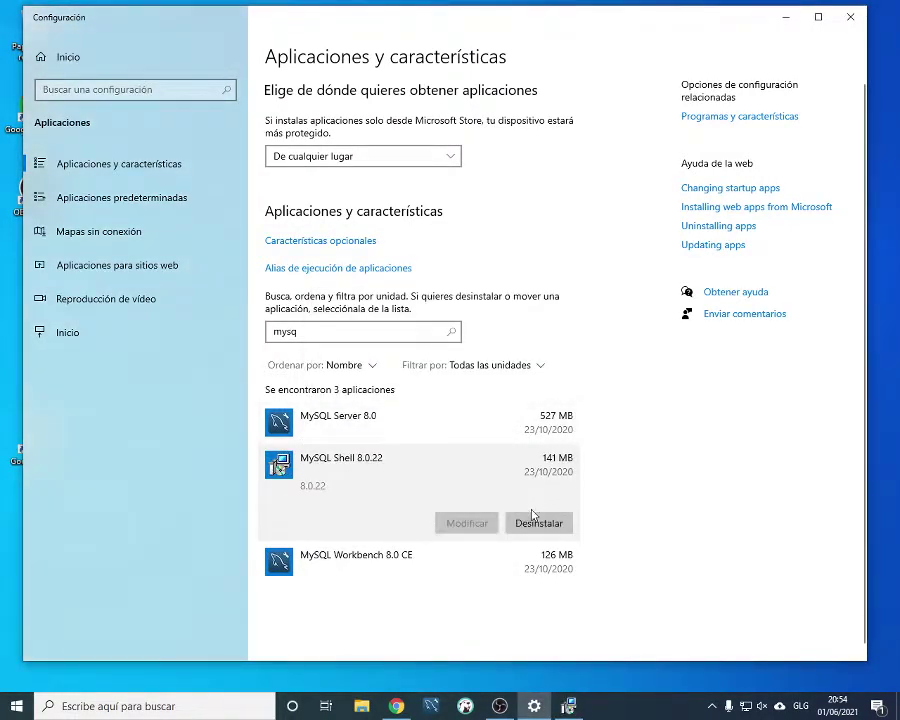
click(530, 519)
click(605, 487)
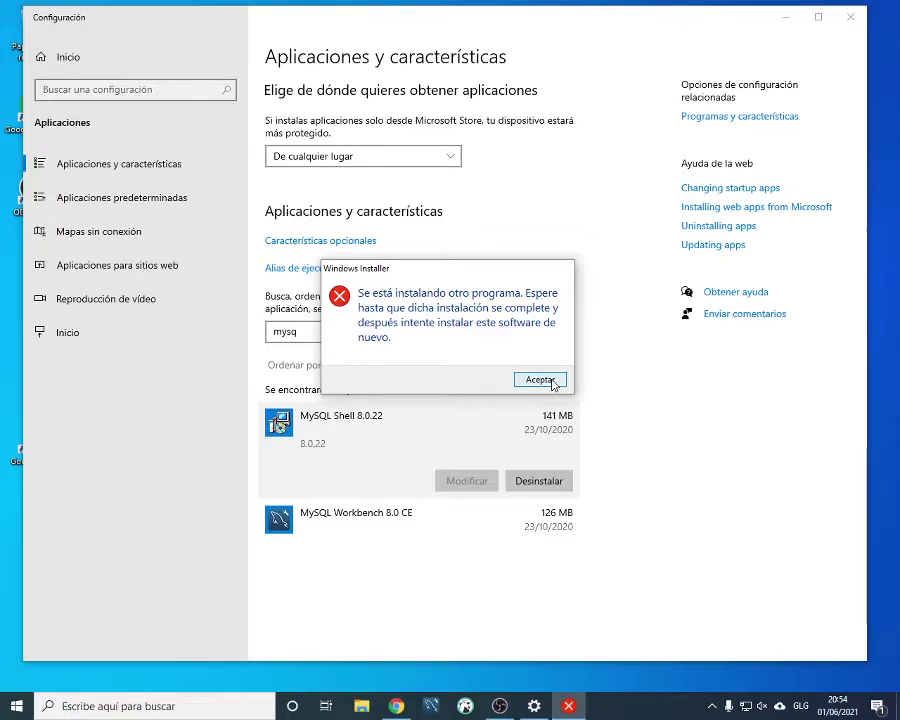
Dismiss the installer-busy error, uninstall MySQL Workbench 8.0 CE, and retry removing MySQL Shell
click(540, 380)
click(552, 482)
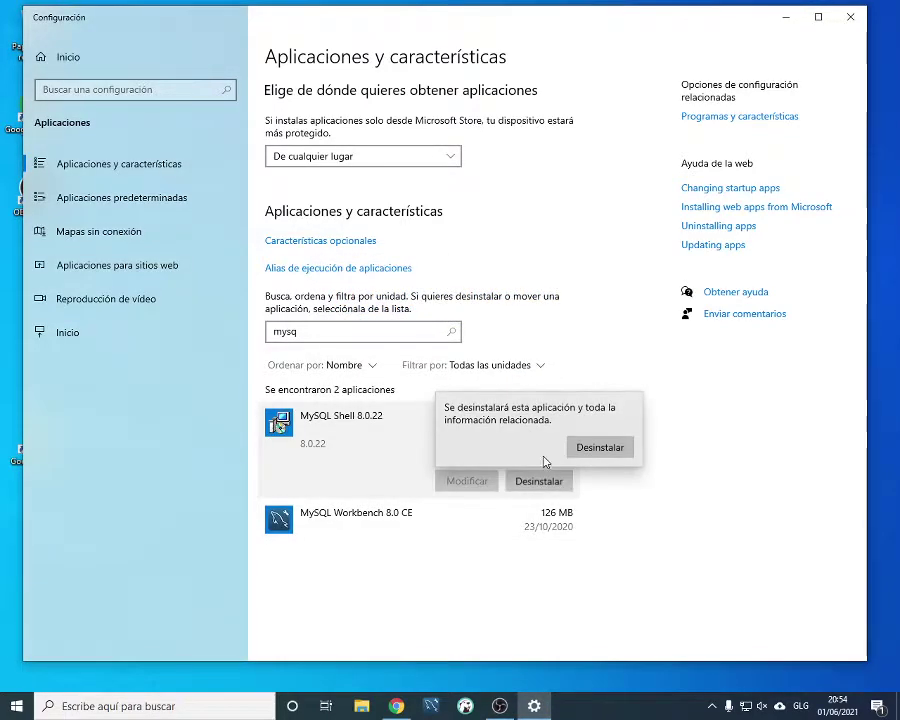
click(605, 448)
click(549, 381)
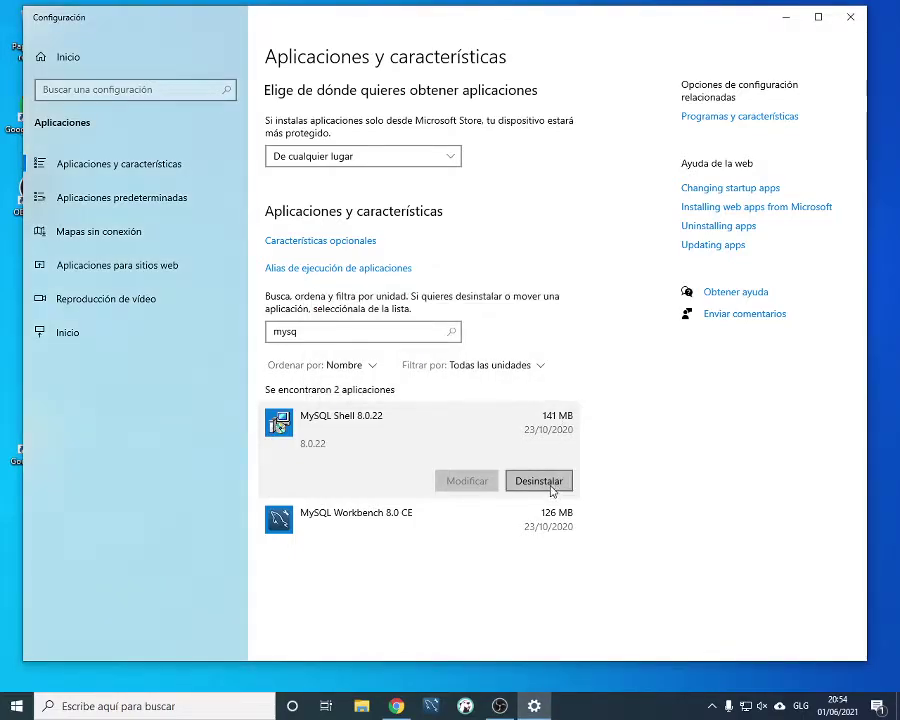
click(538, 525)
click(552, 526)
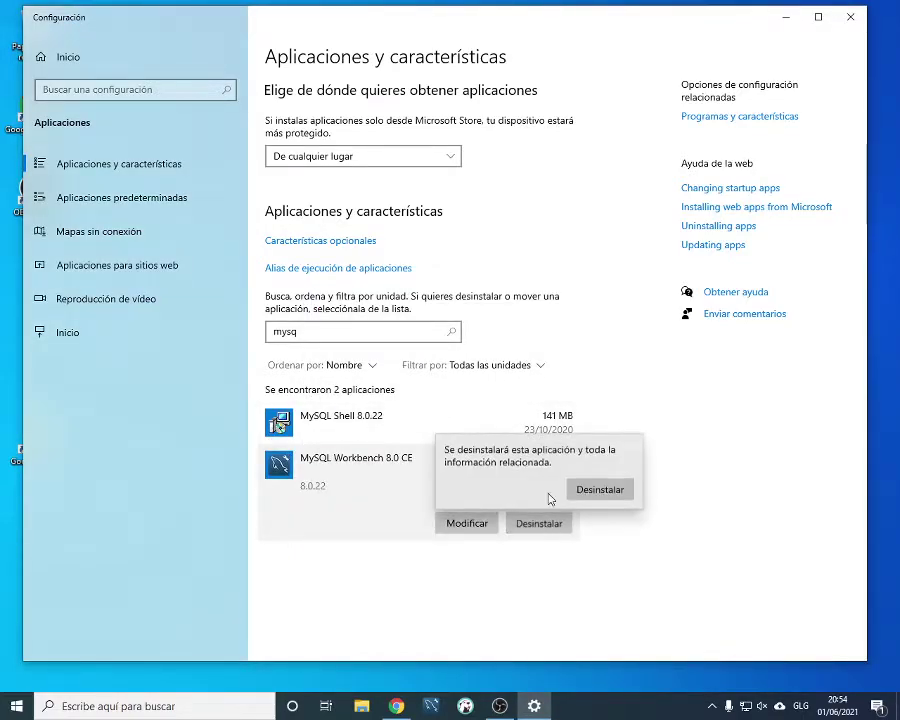
click(612, 489)
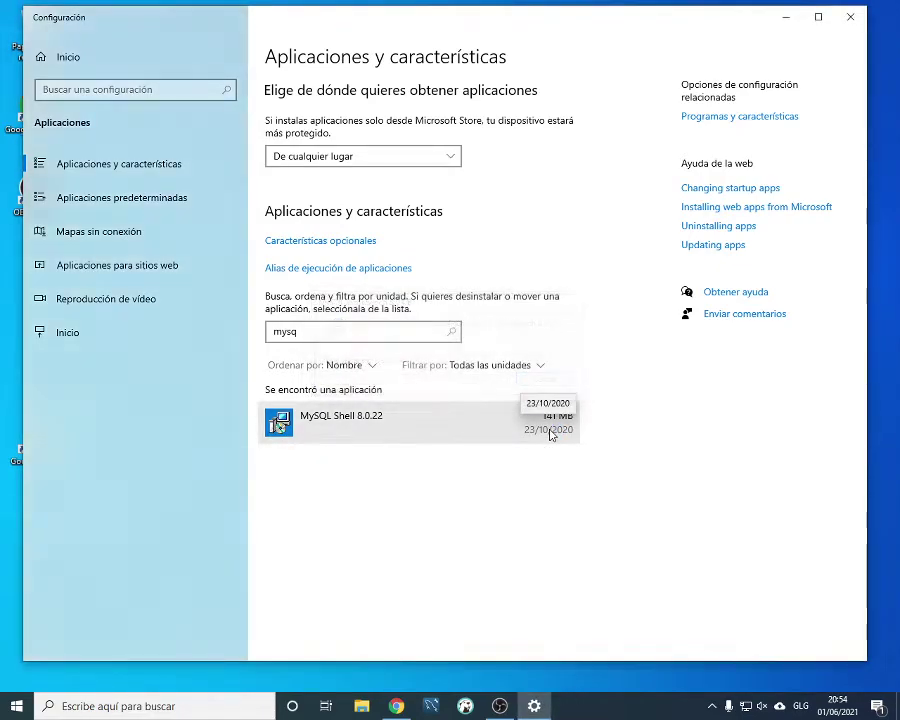
click(549, 430)
click(553, 484)
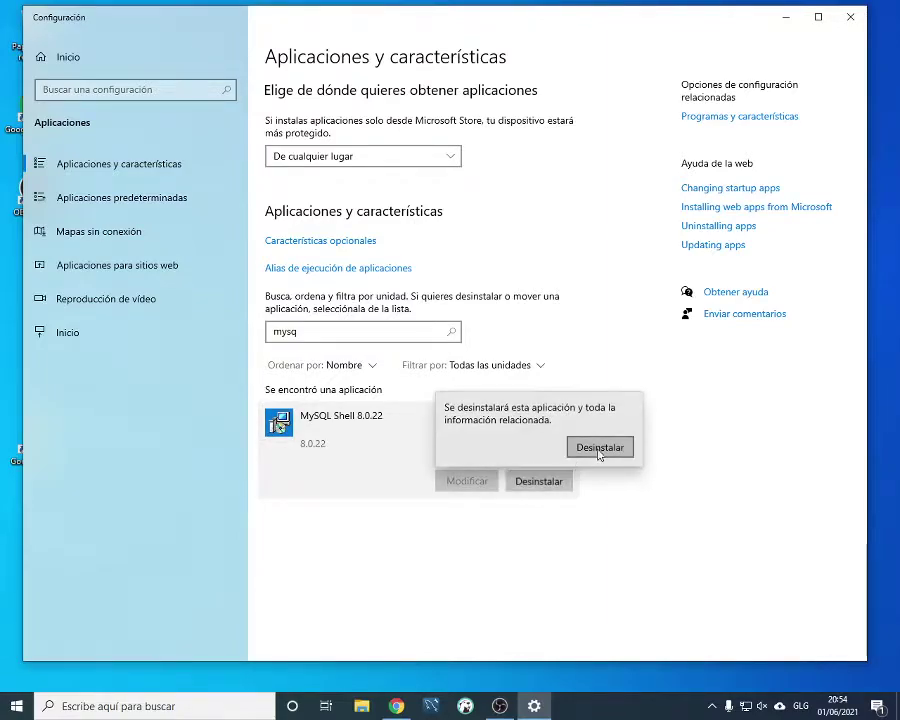
click(595, 450)
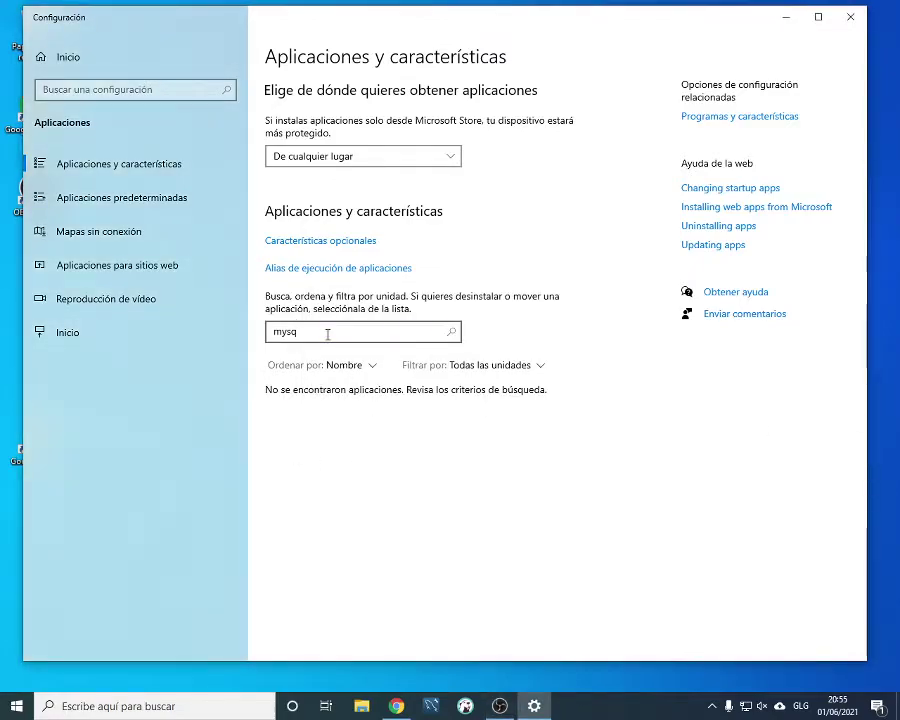
Verify no PostgreSQL or DBeaver apps remain, then clear the search to list all 84 apps
key(BackSpace)
key(BackSpace)
key(BackSpace)
key(BackSpace)
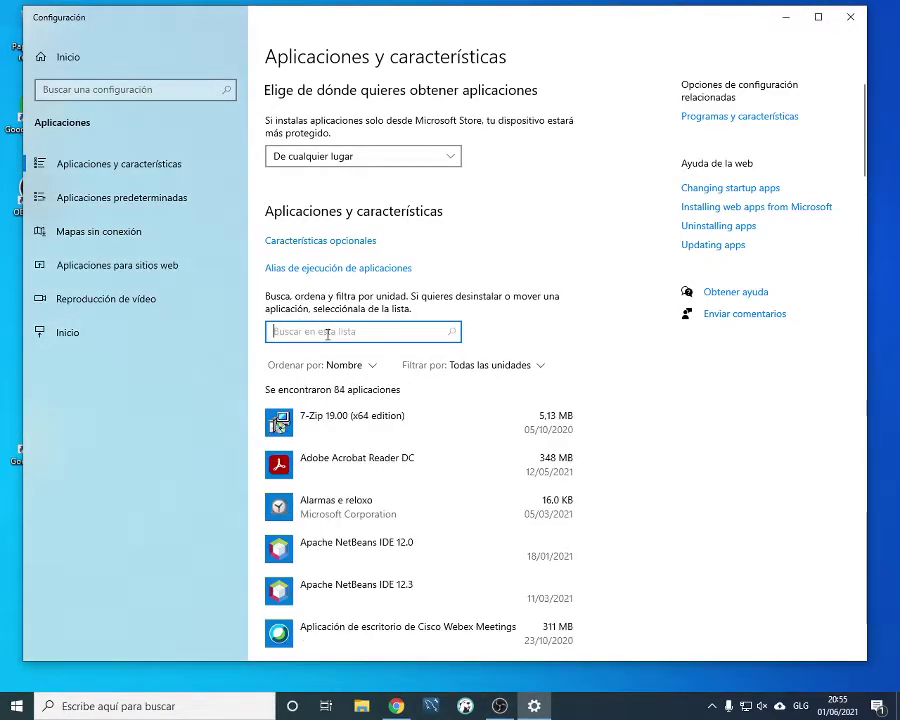
text(posa)
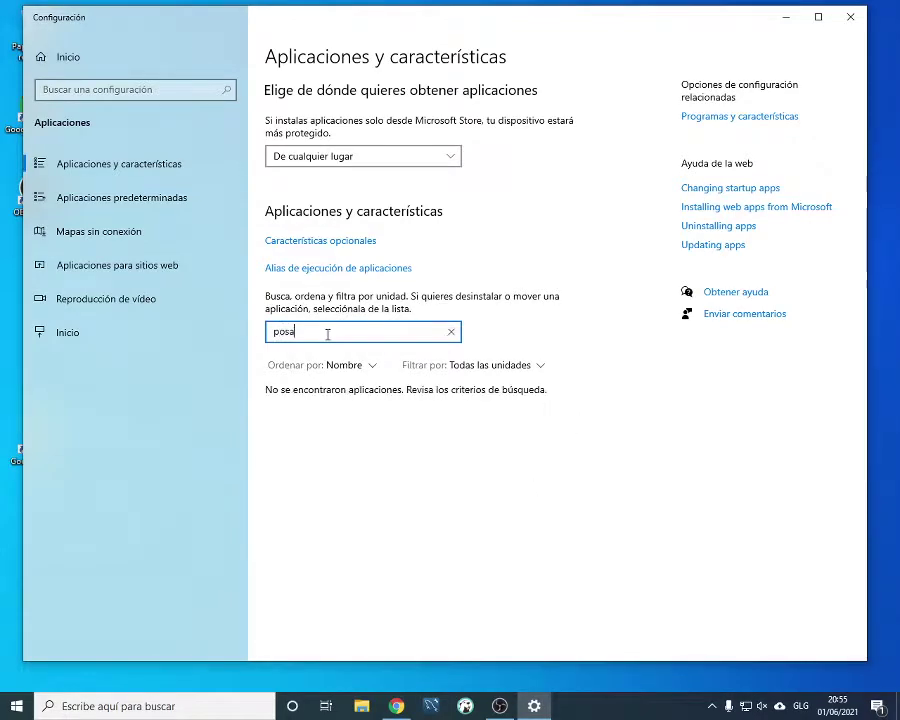
key(BackSpace)
key(BackSpace)
key(BackSpace)
text(db)
key(BackSpace)
key(BackSpace)
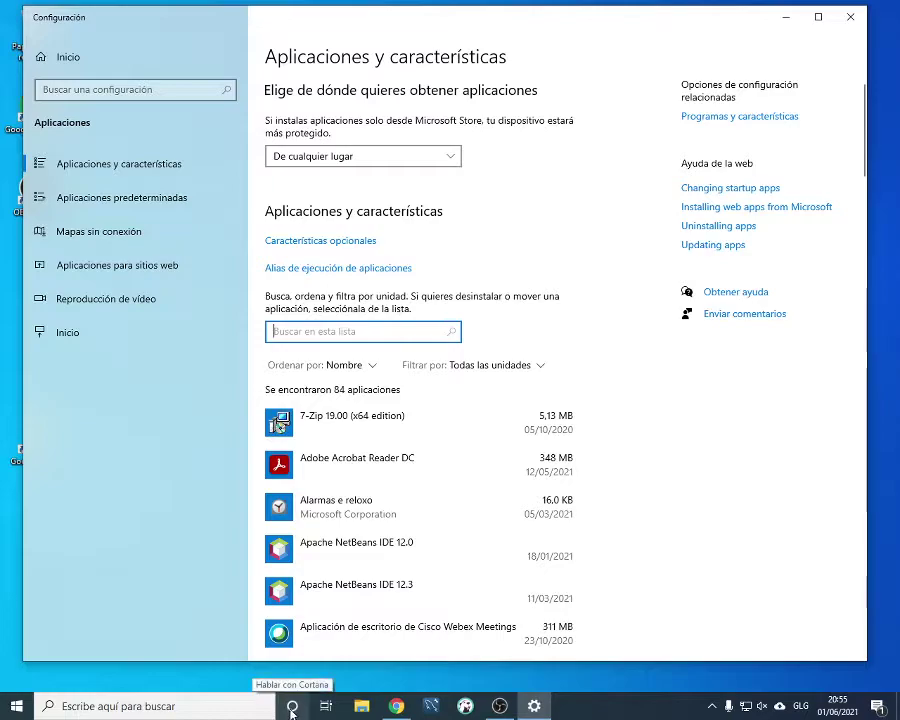
Open File Explorer and browse to C:\Ficheiros de programa
click(362, 706)
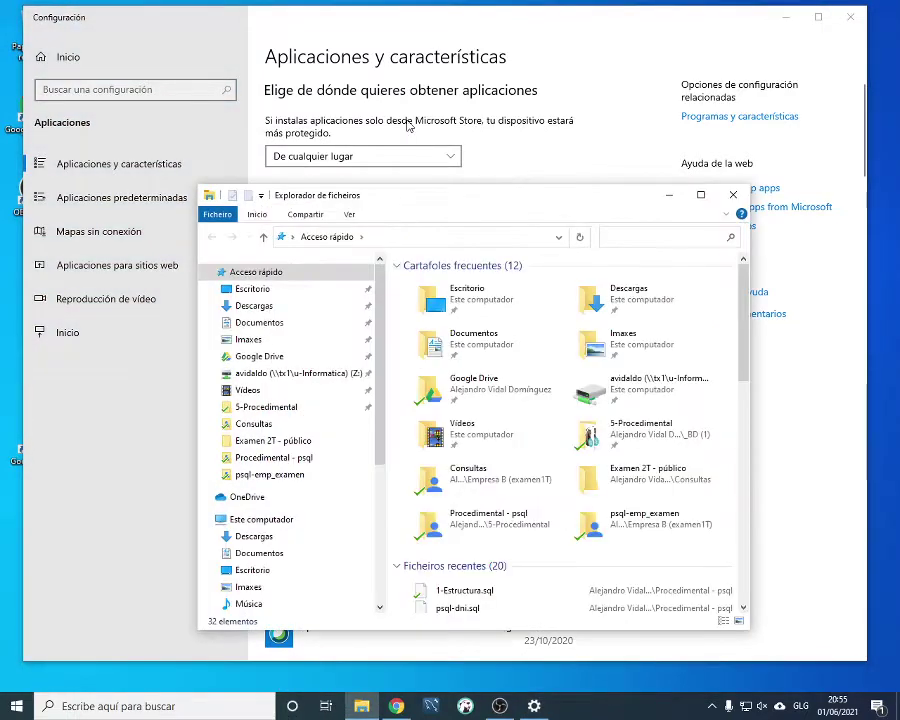
drag(413, 198, 356, 75)
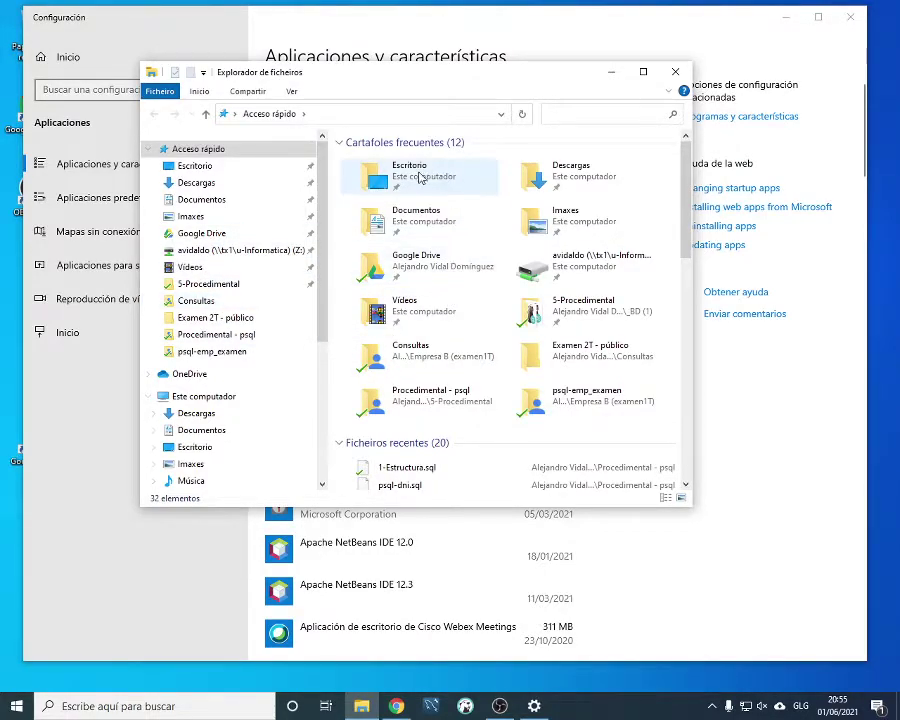
scroll(240, 370, down, 2)
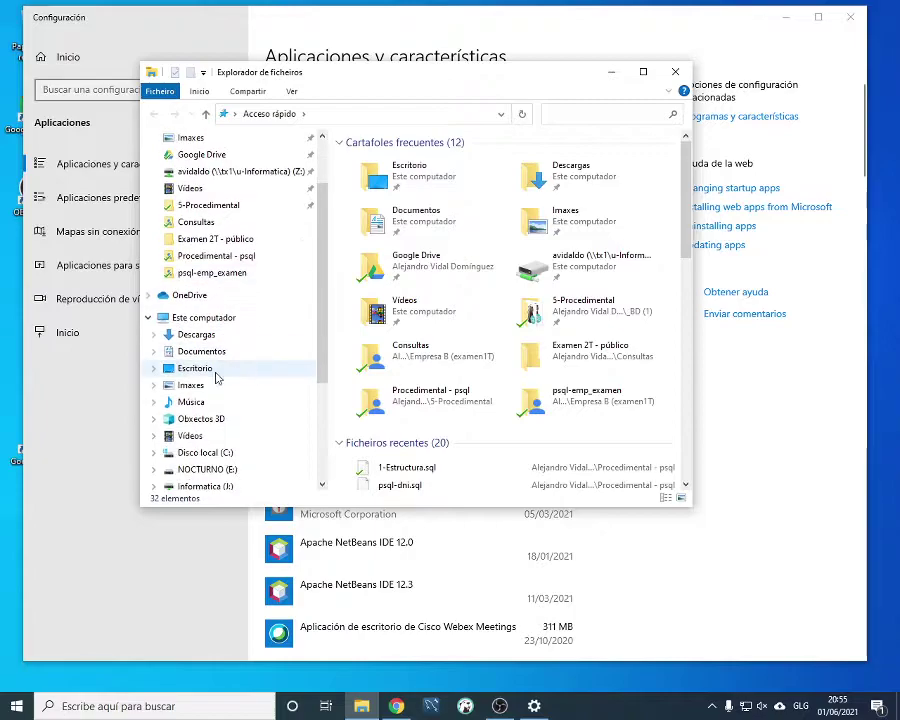
click(204, 456)
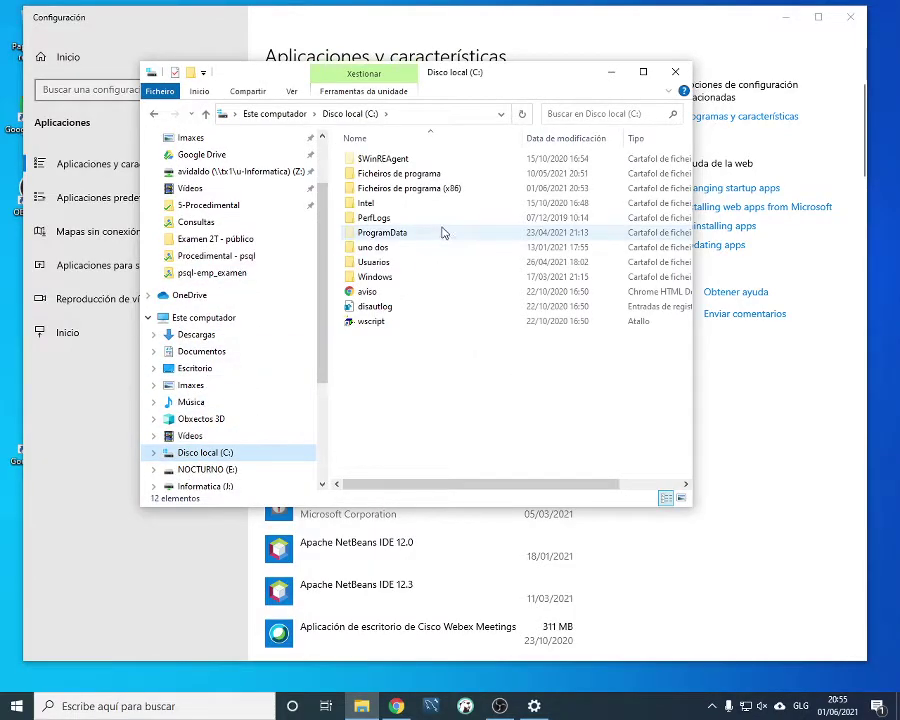
double_click(404, 176)
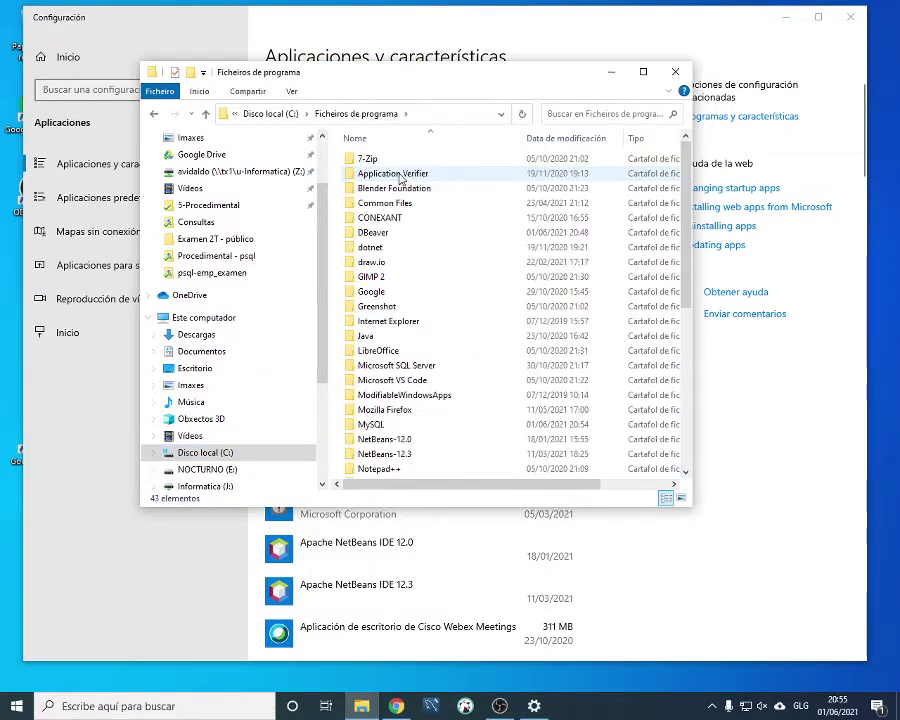
scroll(385, 330, down, 1)
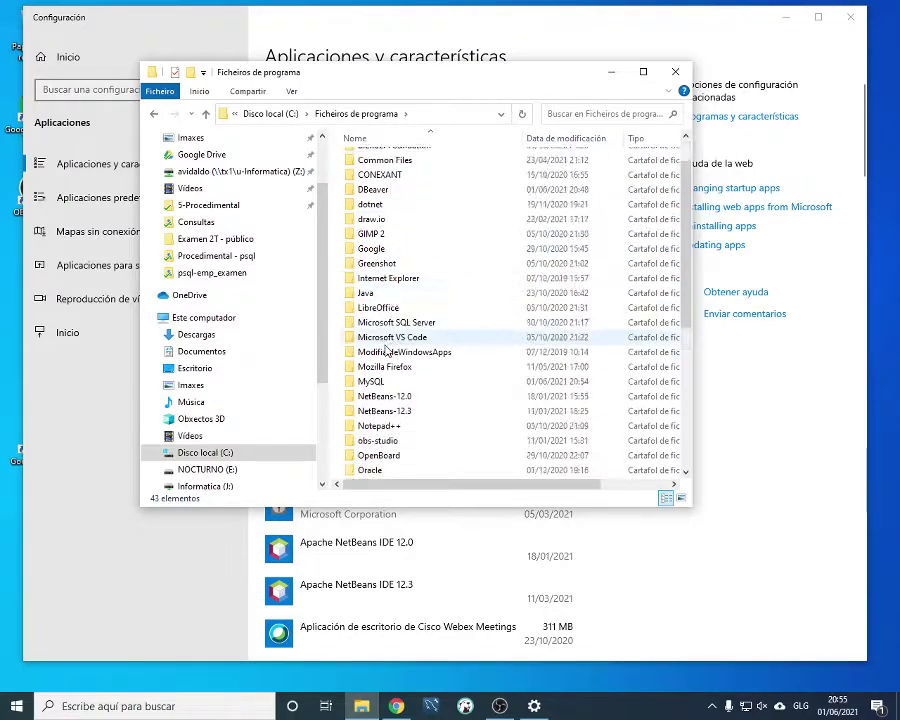
scroll(388, 365, down, 1)
scroll(395, 400, down, 1)
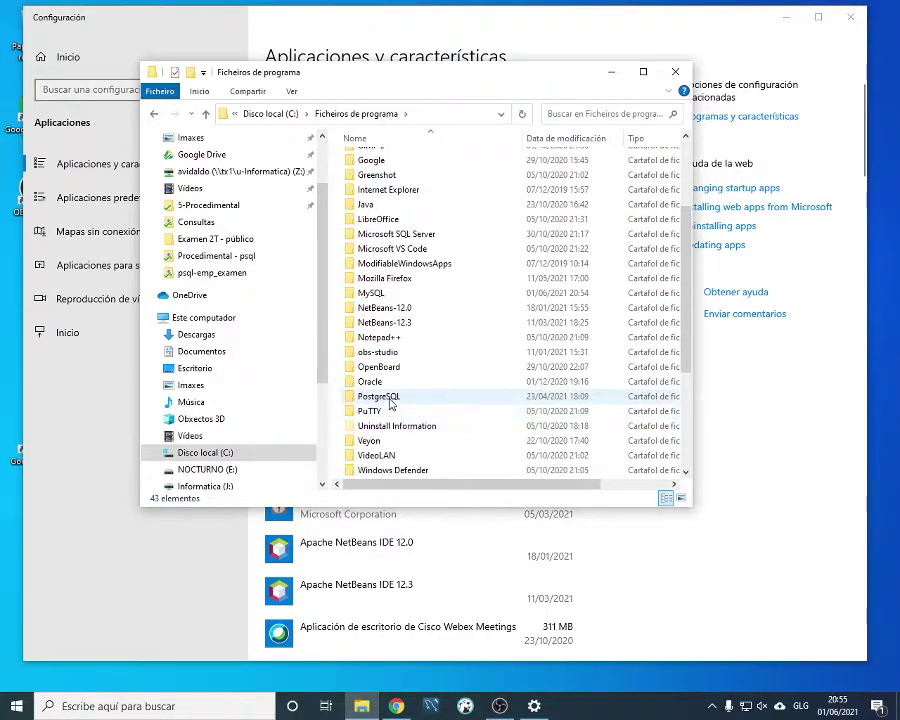
Delete the PostgreSQL folder and return to Disco local (C:)
click(390, 403)
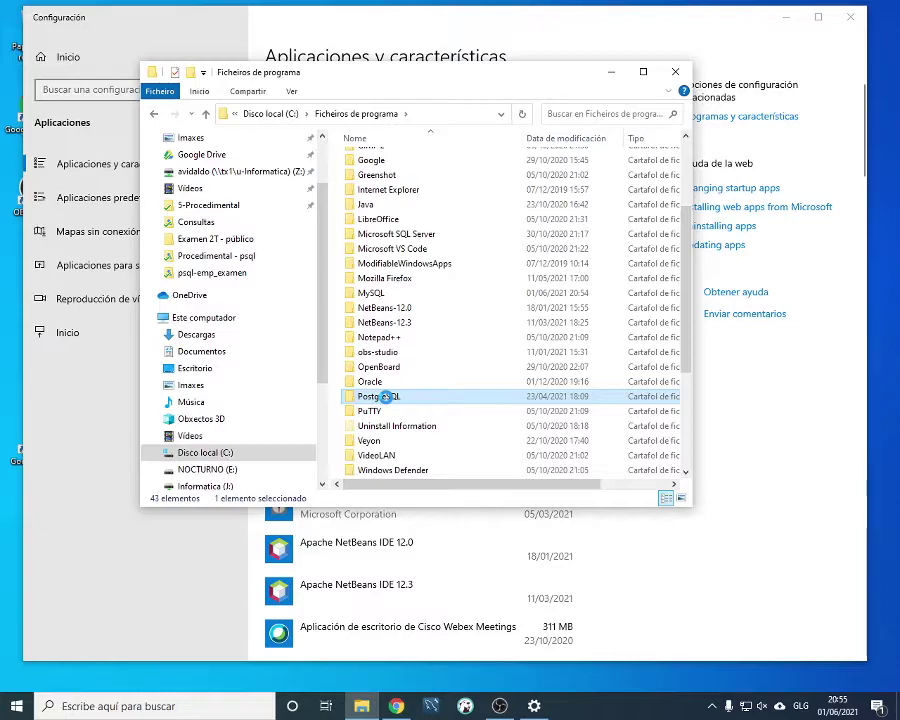
right_click(390, 397)
click(436, 642)
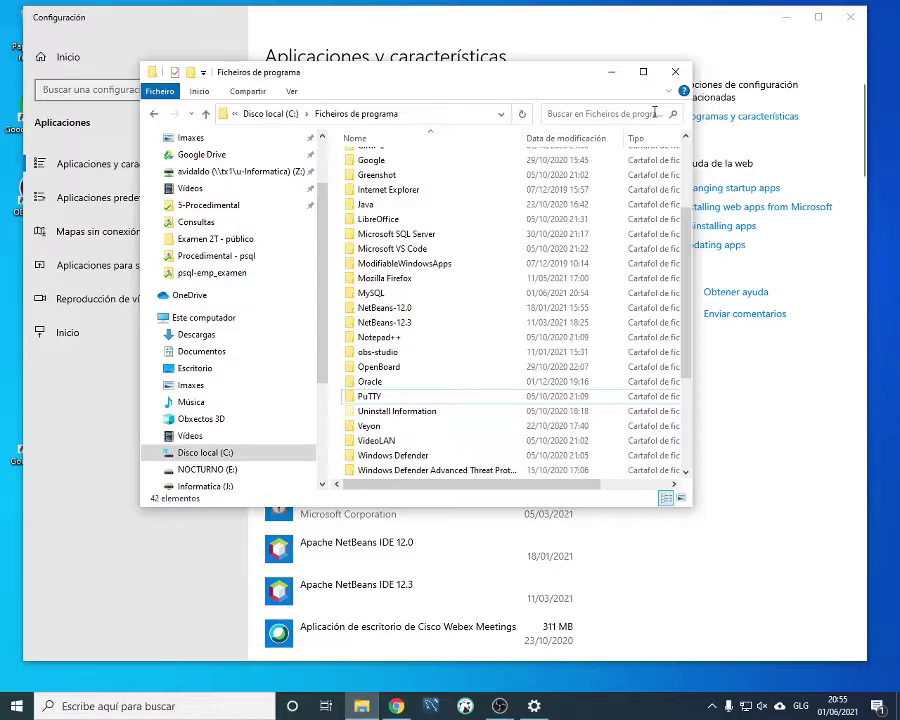
click(217, 453)
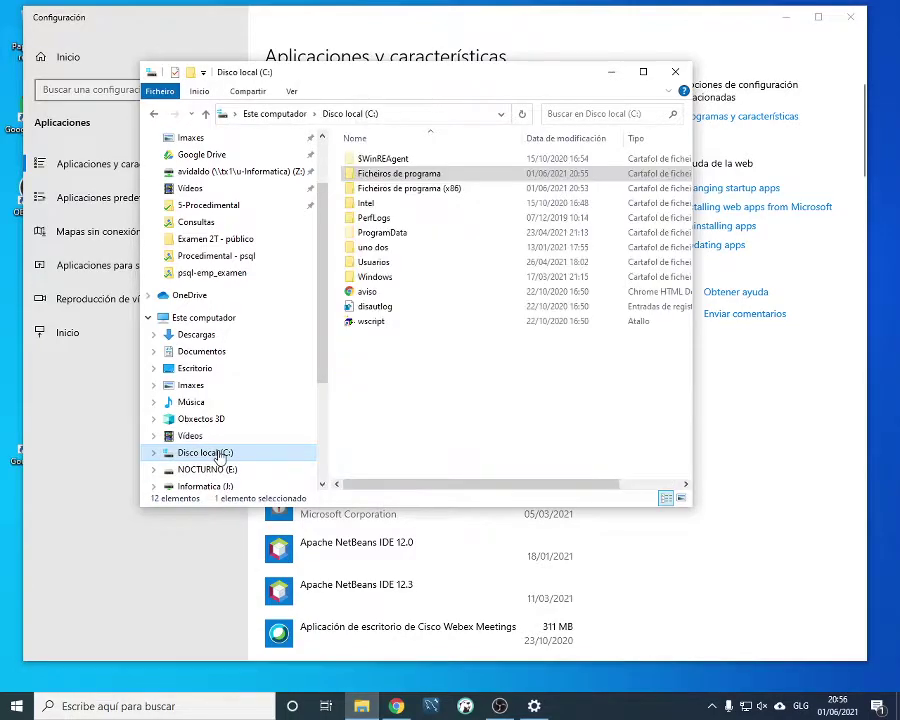
click(155, 457)
Select and delete a MySQL folder from the C: drive's folders
click(224, 238)
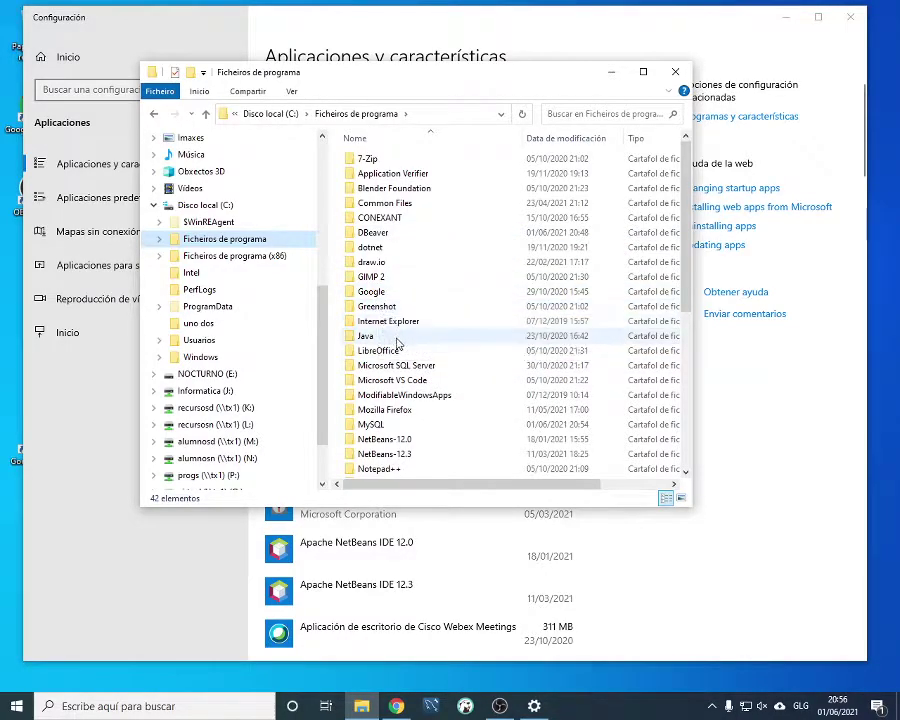
scroll(405, 355, down, 1)
scroll(358, 325, up, 1)
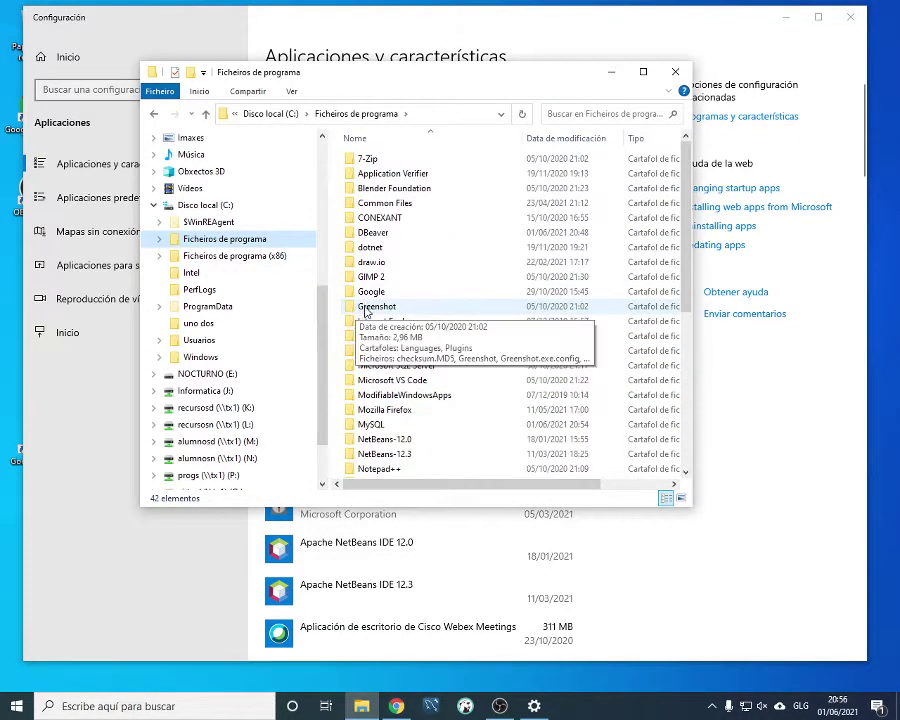
scroll(360, 332, down, 1)
click(383, 382)
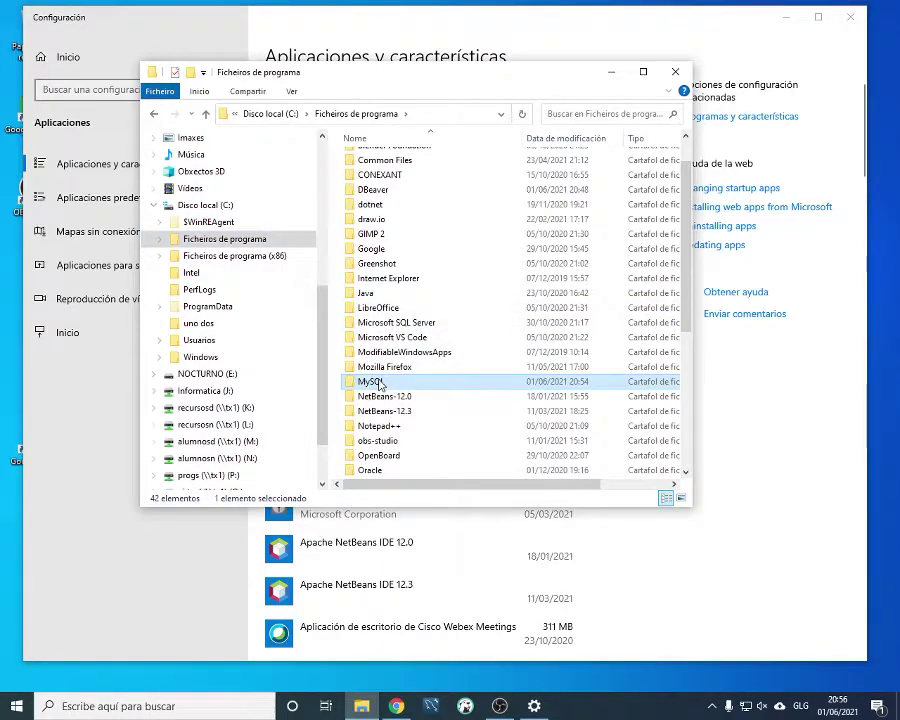
key(Delete)
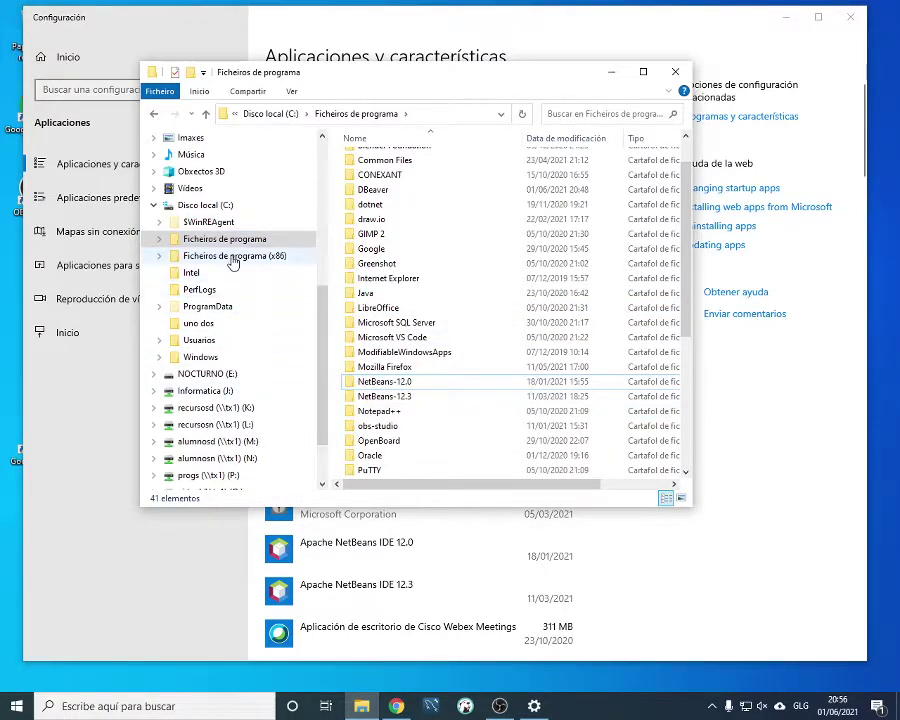
Go to C:\ProgramData and delete its MySQL folder
click(232, 258)
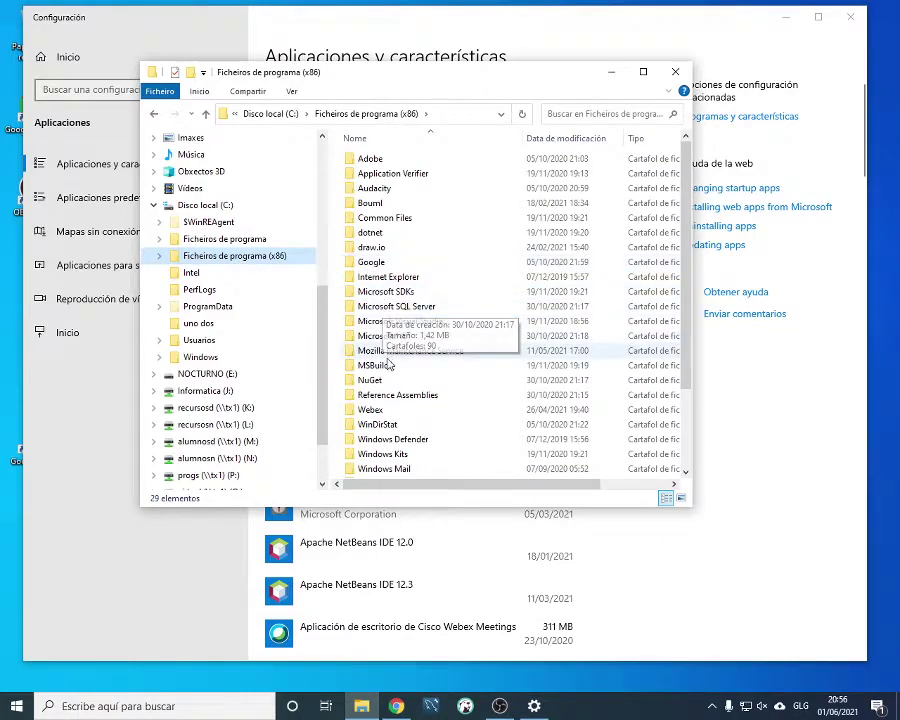
scroll(386, 382, down, 1)
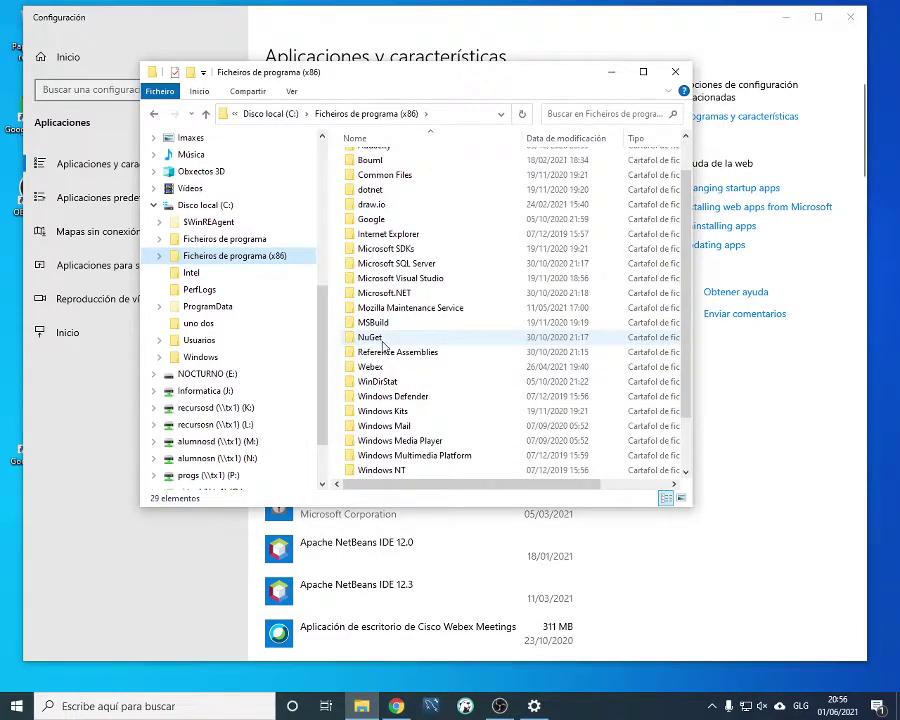
scroll(383, 344, up, 1)
scroll(383, 344, down, 2)
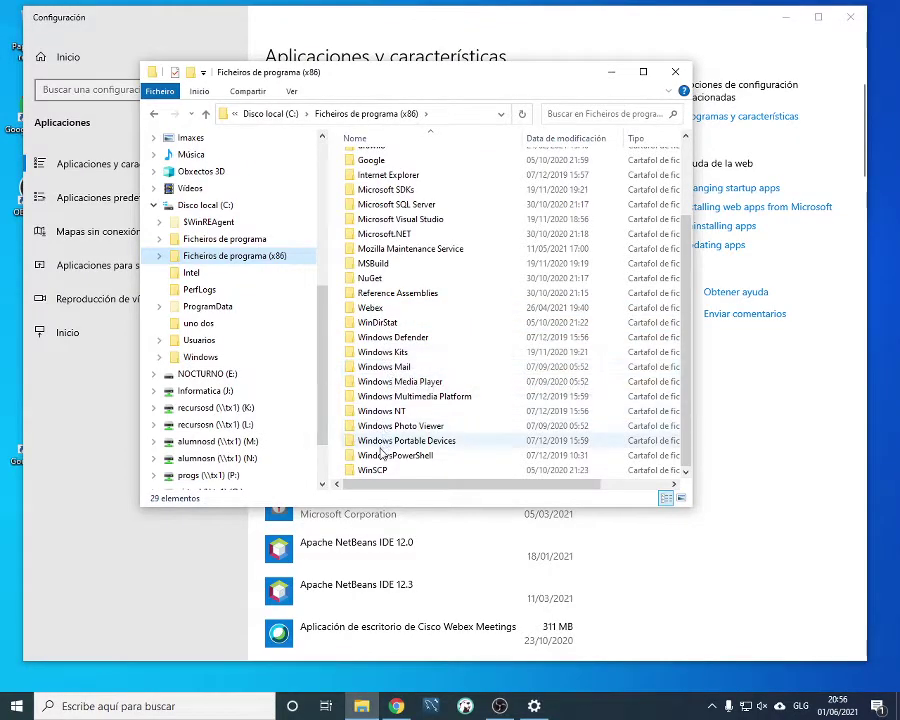
click(207, 306)
click(393, 275)
key(Delete)
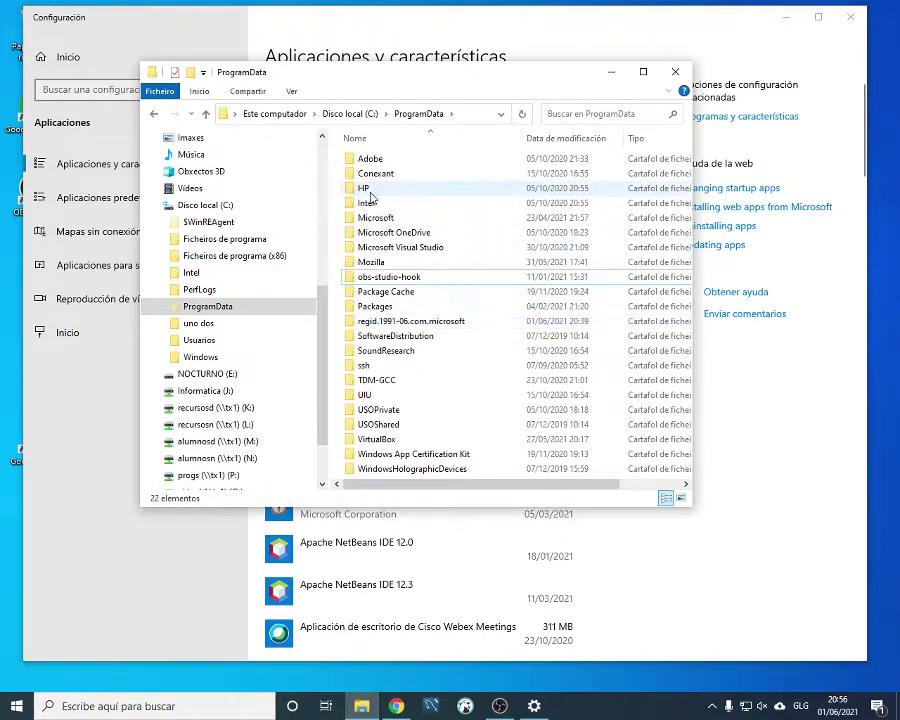
click(583, 113)
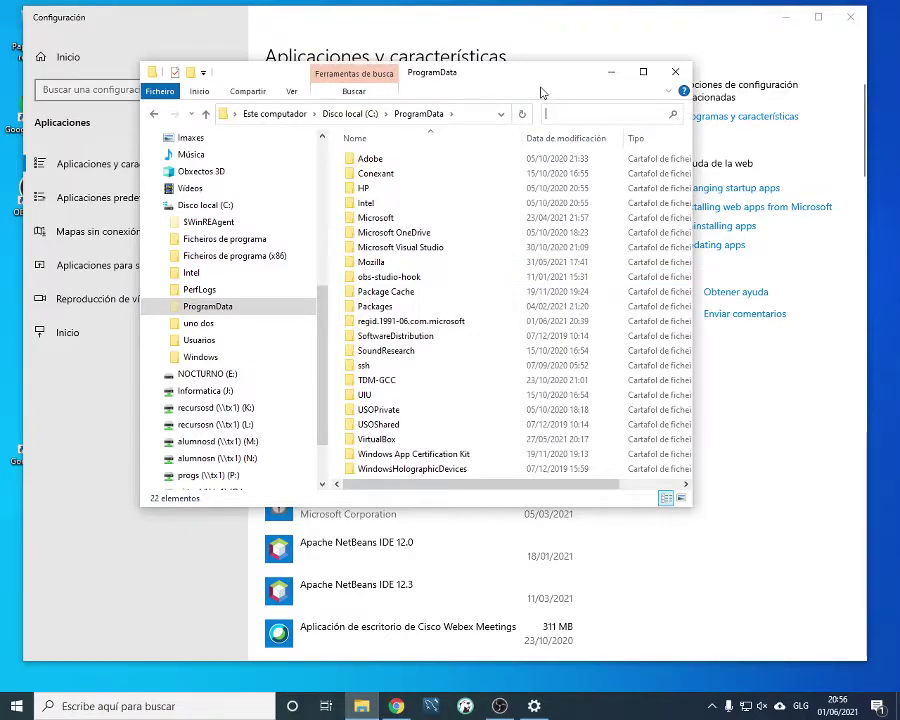
Close File Explorer and show the Services list in Task Manager
click(675, 72)
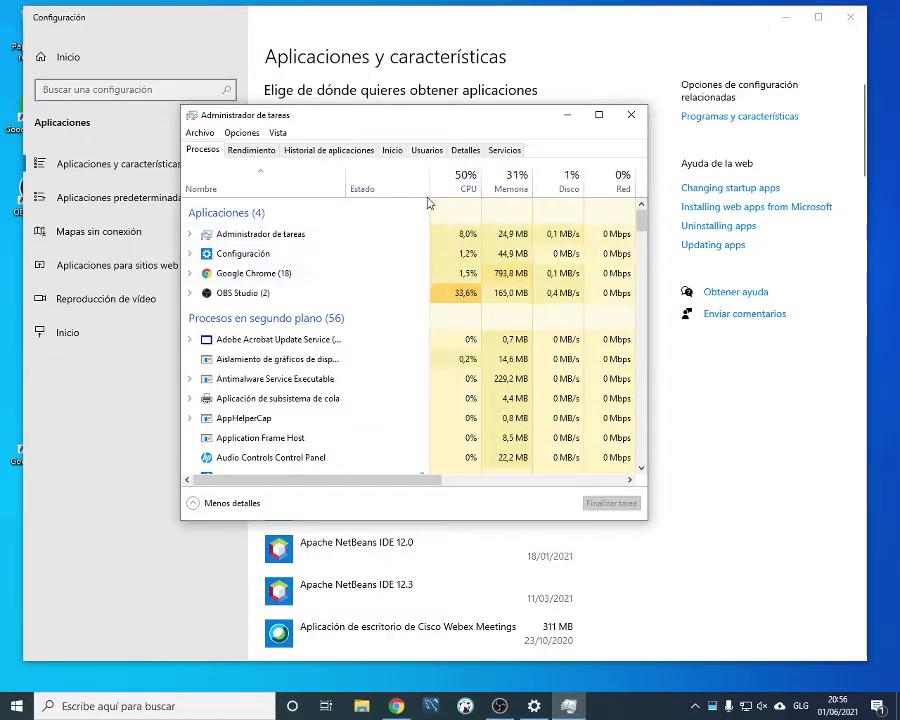
click(499, 150)
drag(472, 123, 453, 110)
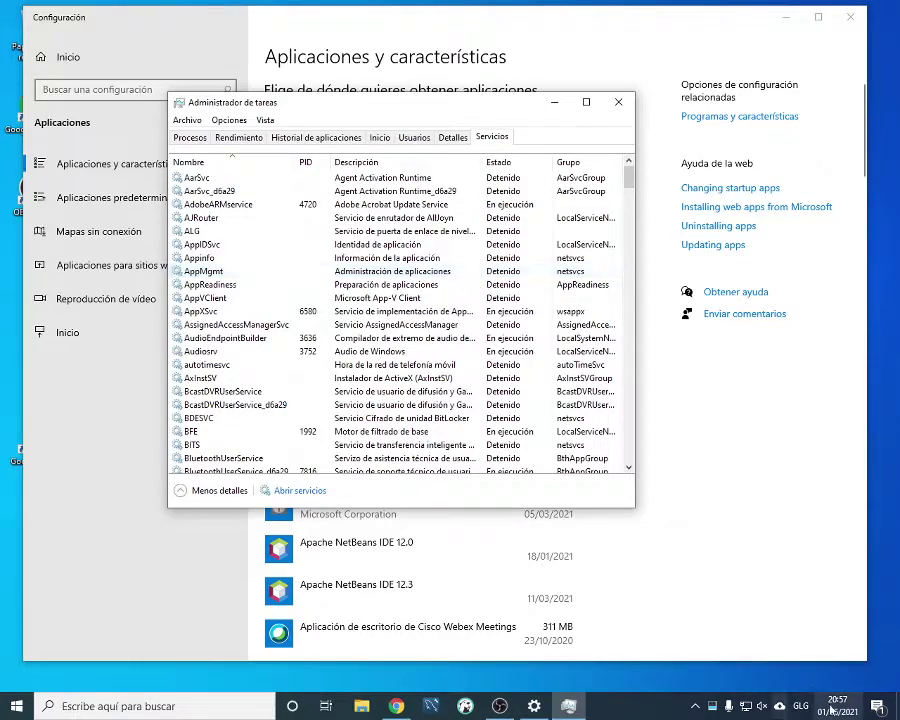
click(712, 706)
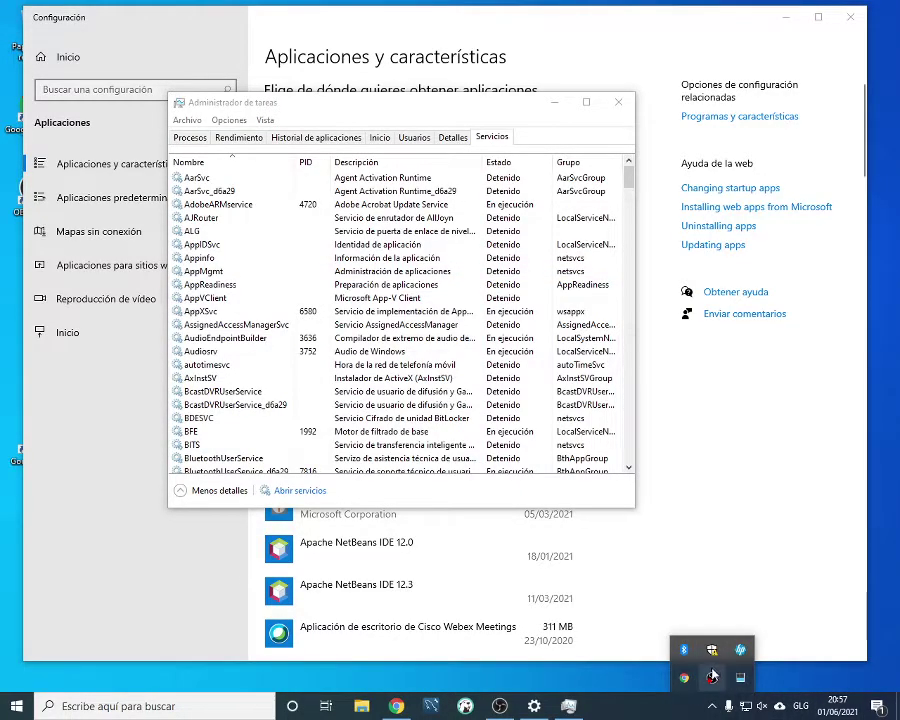
click(390, 105)
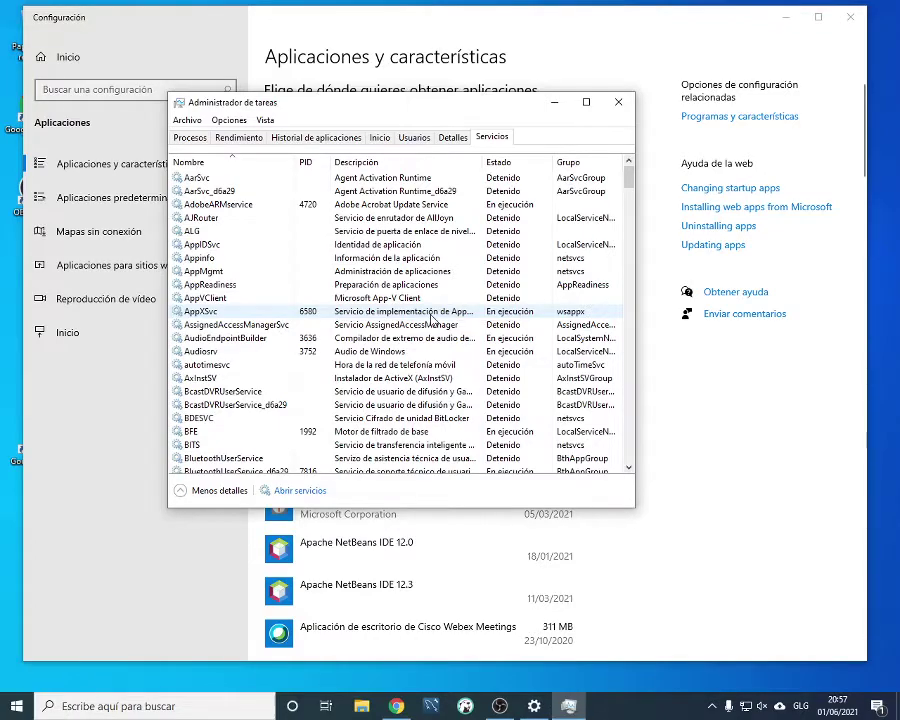
Browse the services list, jumping to the M entries around MapsBroker
scroll(267, 184, down, 4)
scroll(295, 265, up, 4)
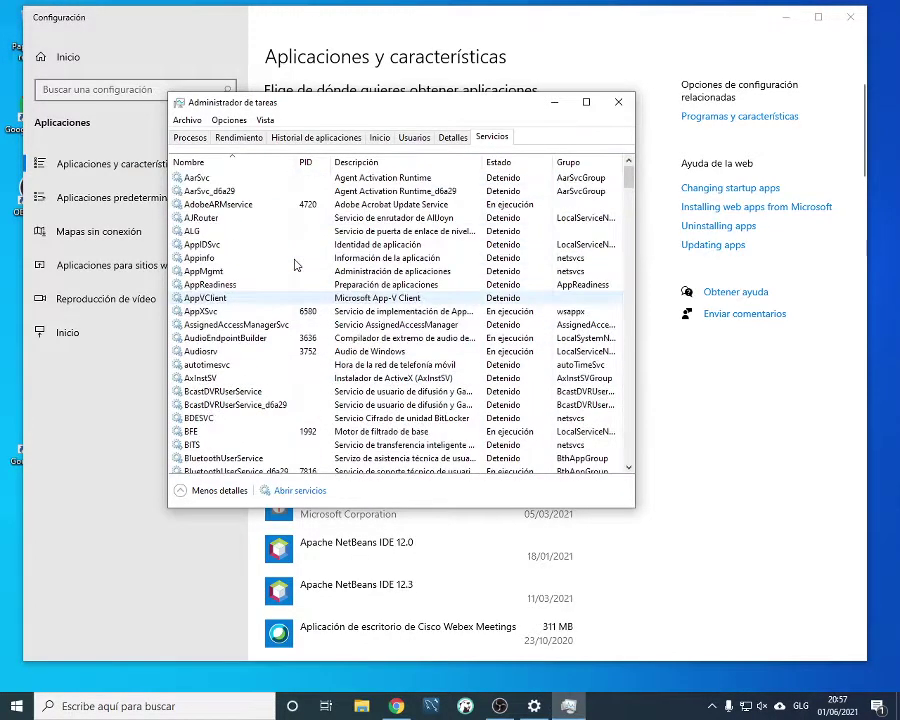
scroll(295, 265, down, 20)
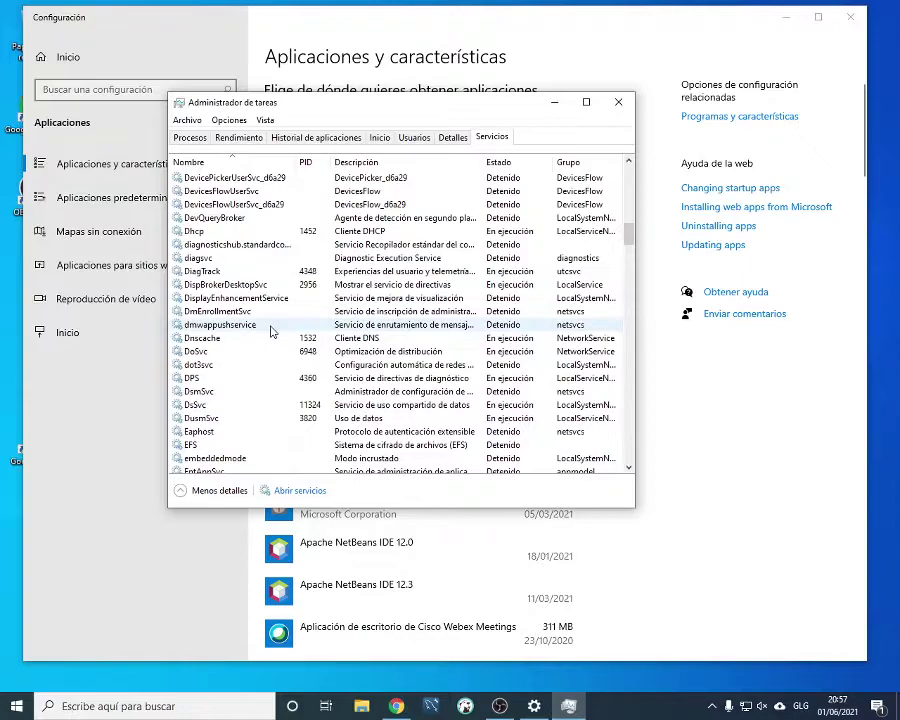
scroll(275, 360, down, 9)
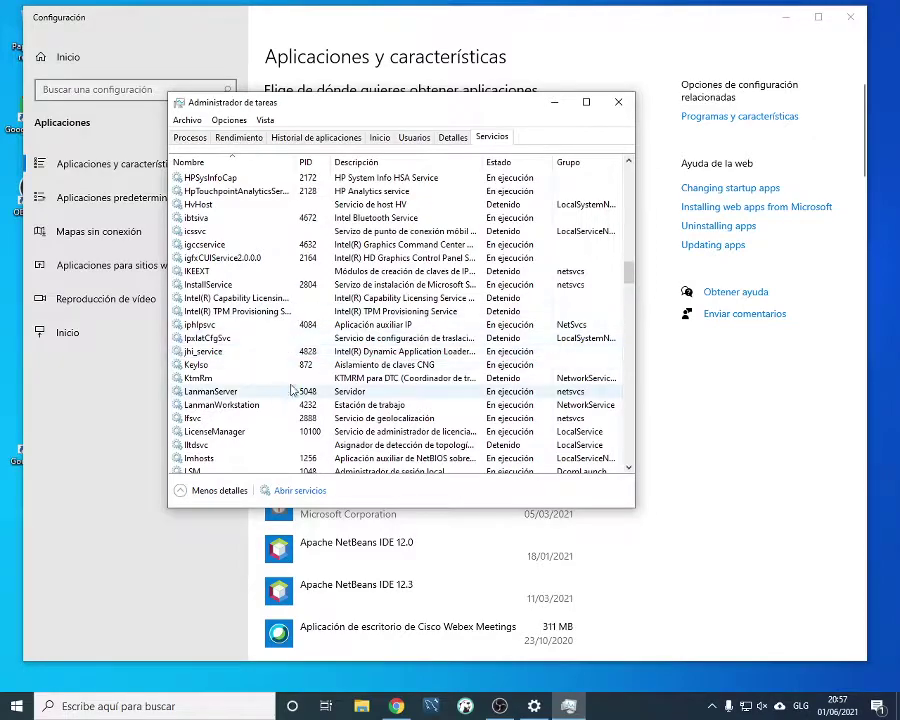
scroll(277, 405, down, 5)
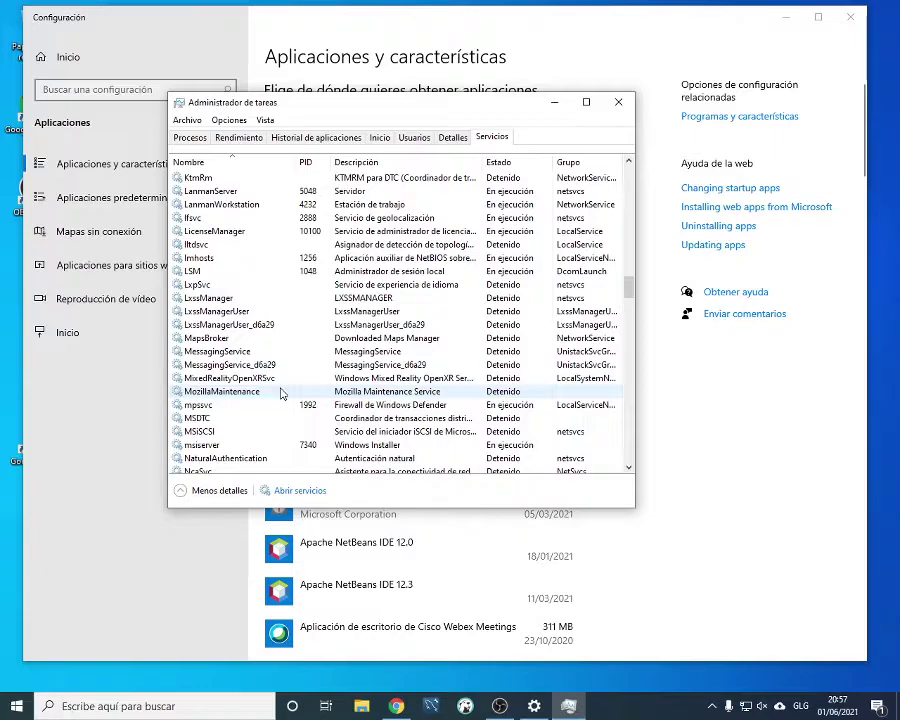
scroll(277, 405, down, 10)
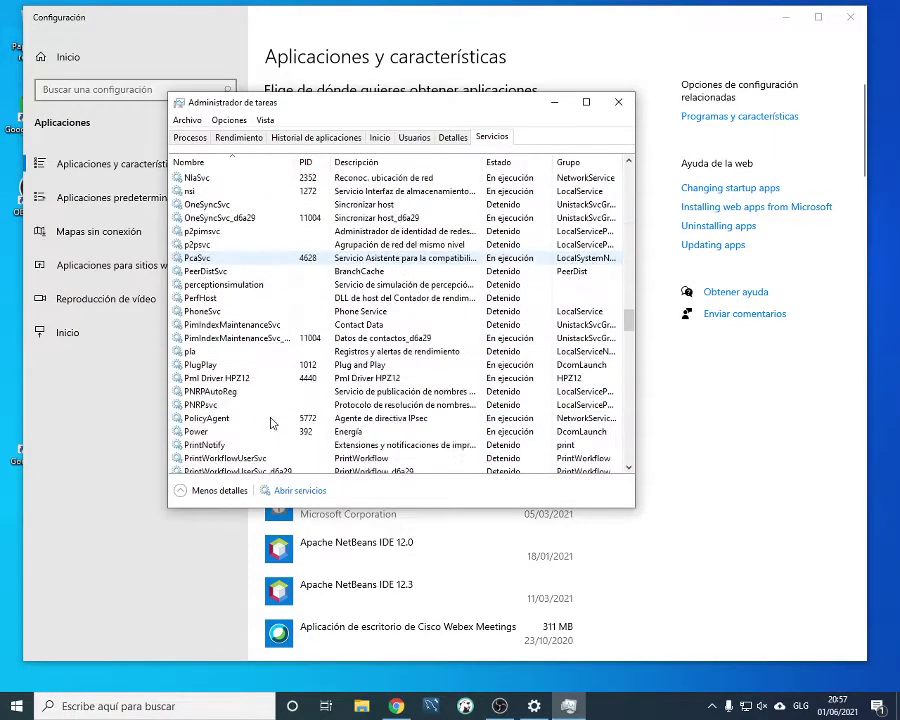
scroll(270, 423, down, 2)
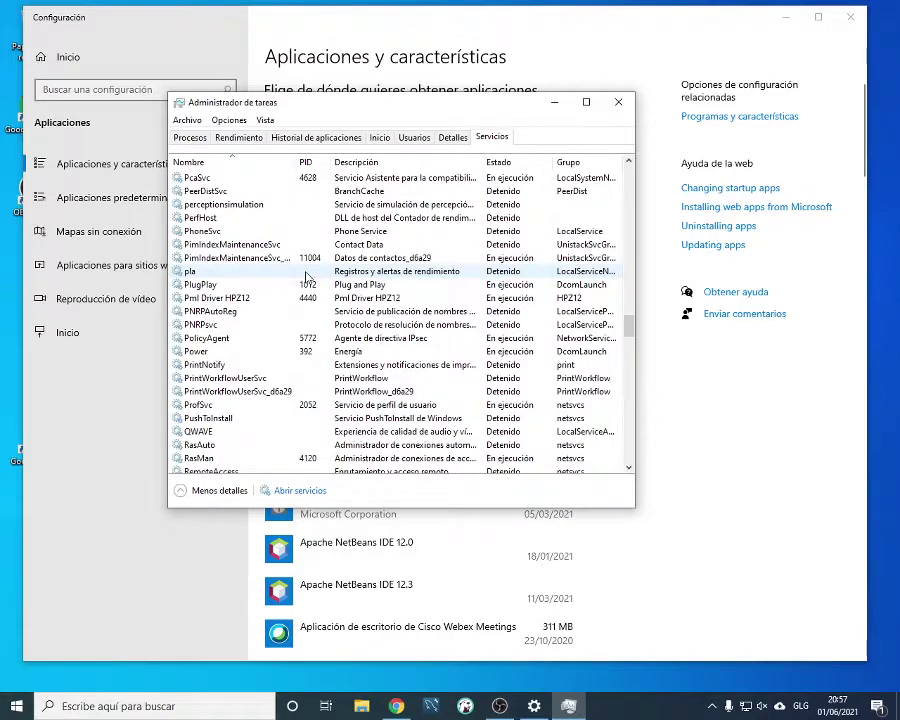
key(m)
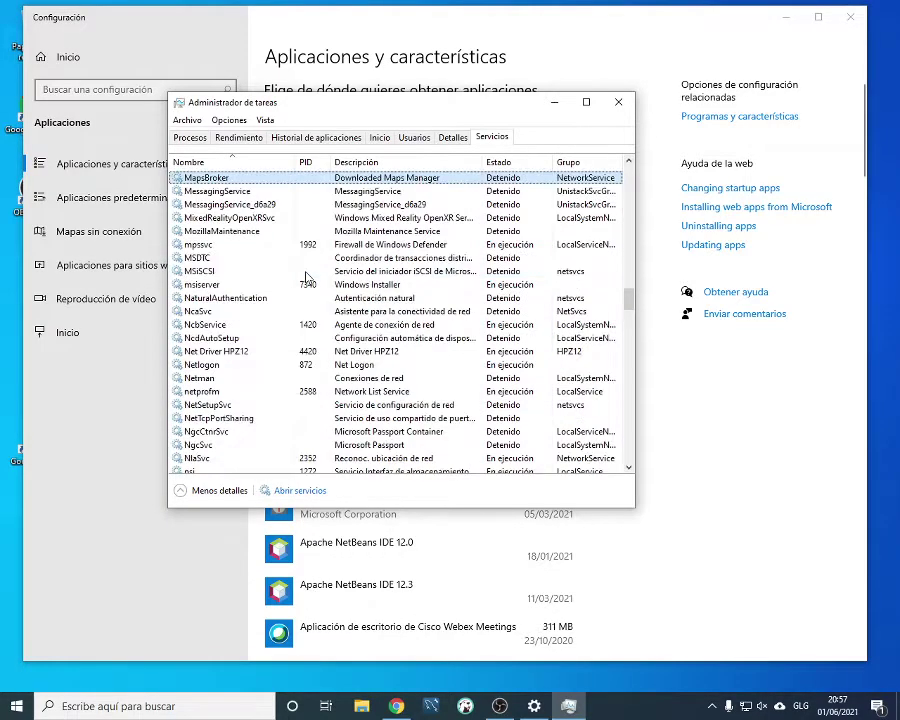
key(l)
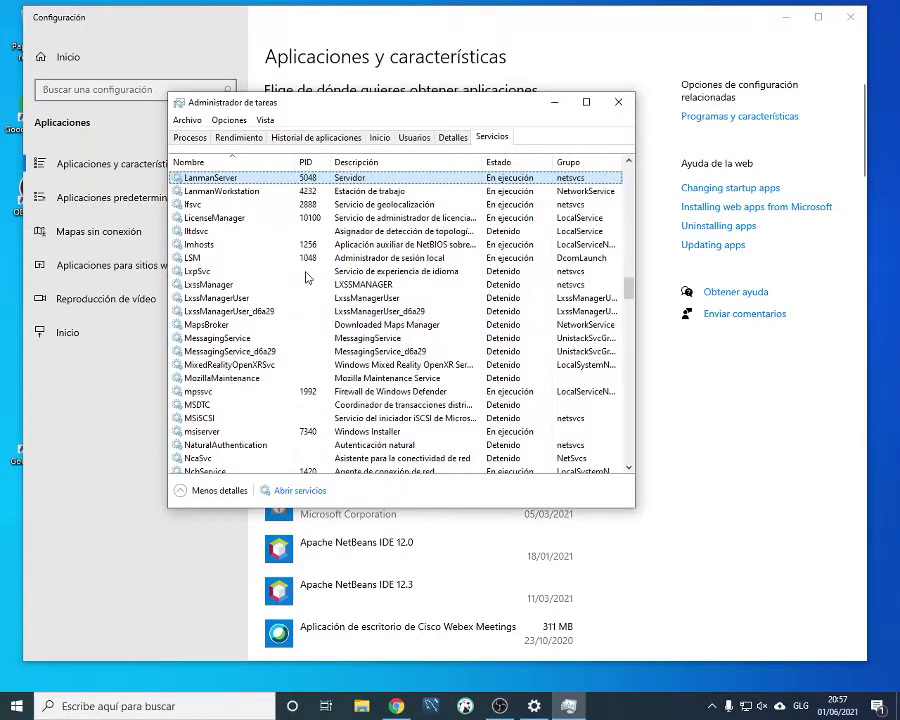
key(m)
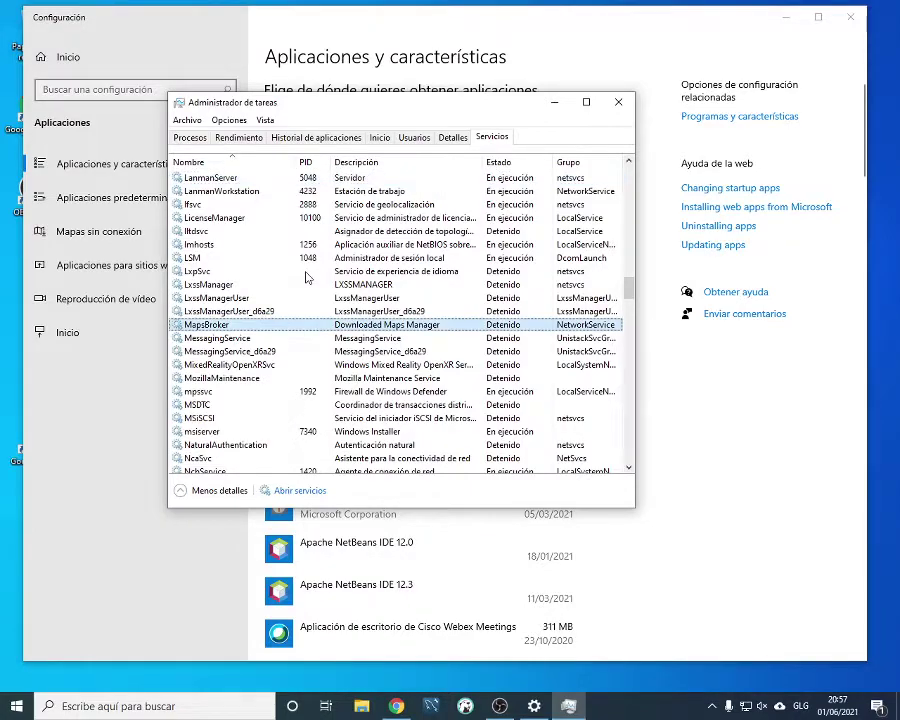
scroll(260, 280, down, 2)
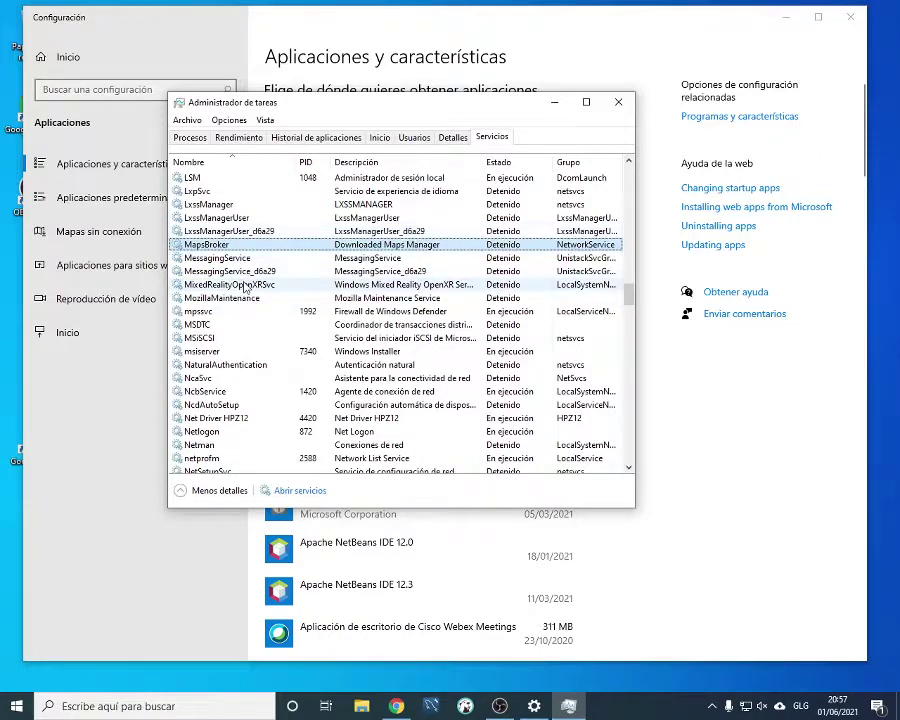
scroll(268, 290, down, 5)
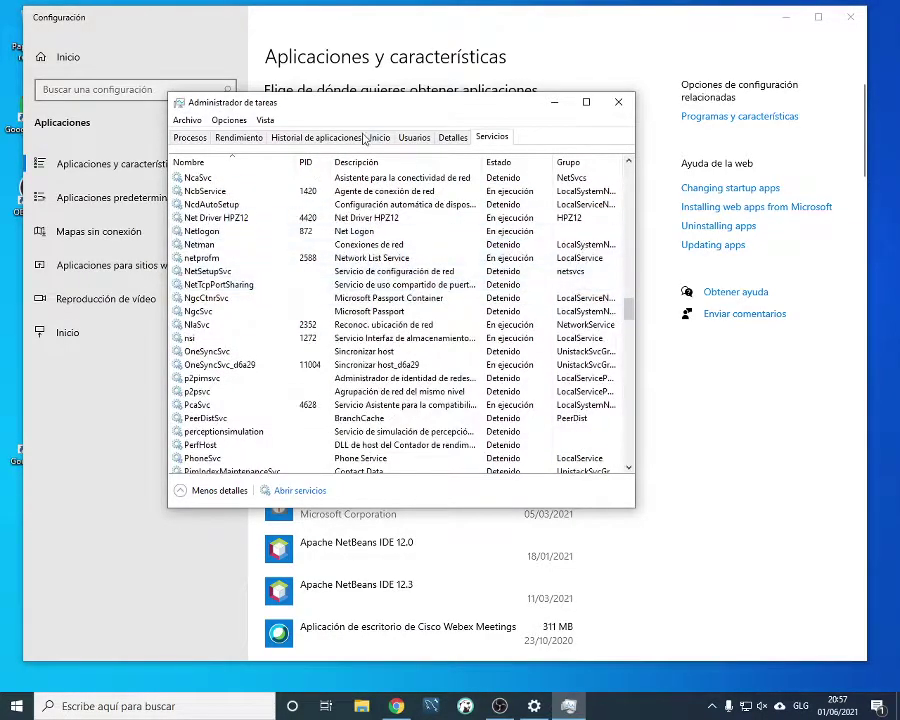
Look through the Processes list, then close Task Manager
click(190, 137)
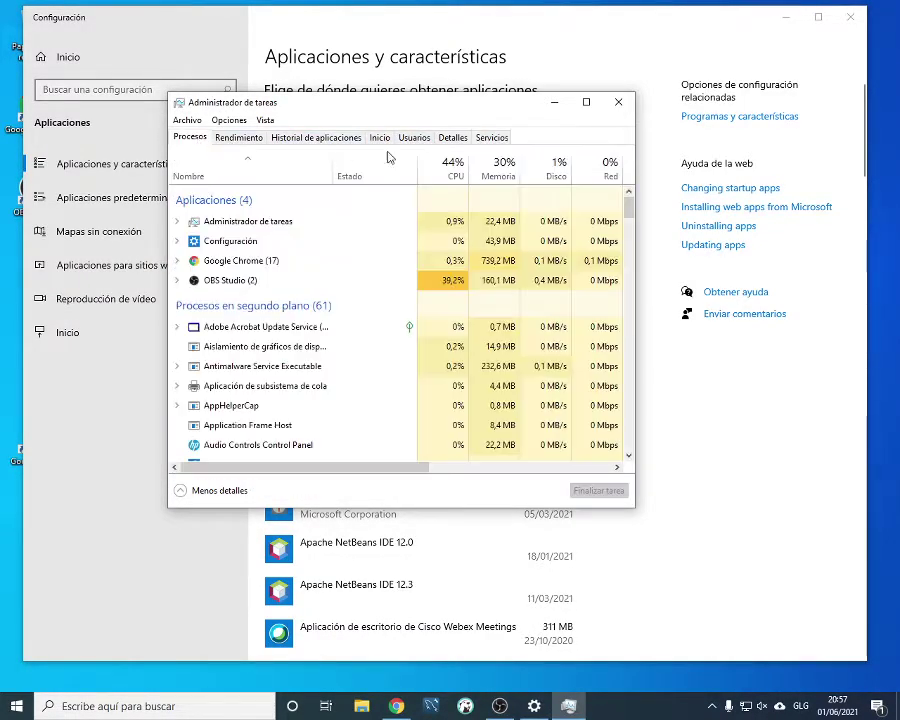
scroll(352, 297, down, 2)
scroll(352, 297, down, 1)
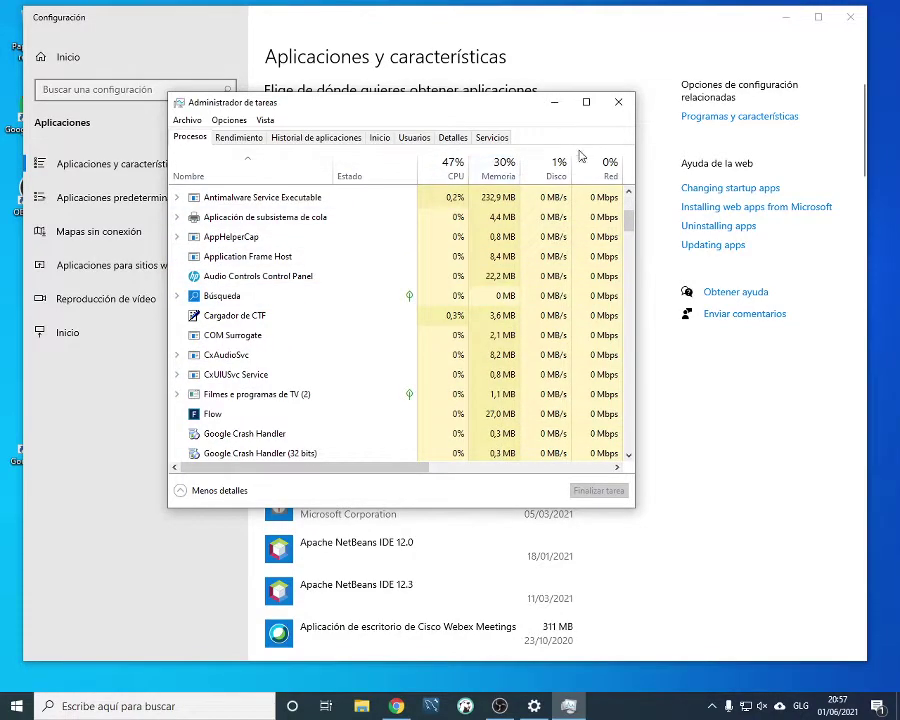
click(619, 102)
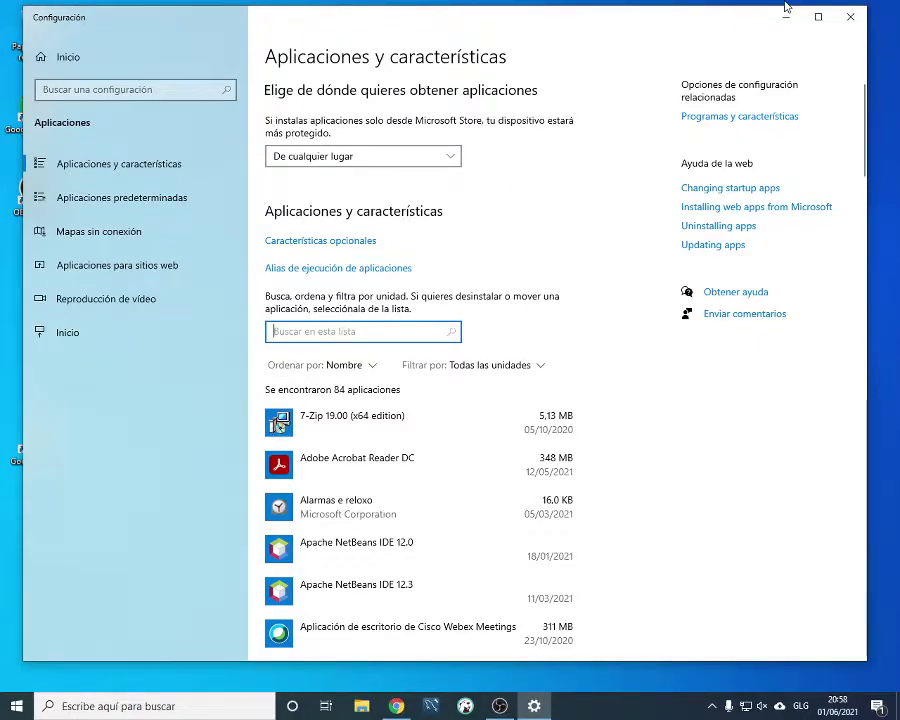
Close Settings and load the postgresql.org home page in Chrome
click(851, 18)
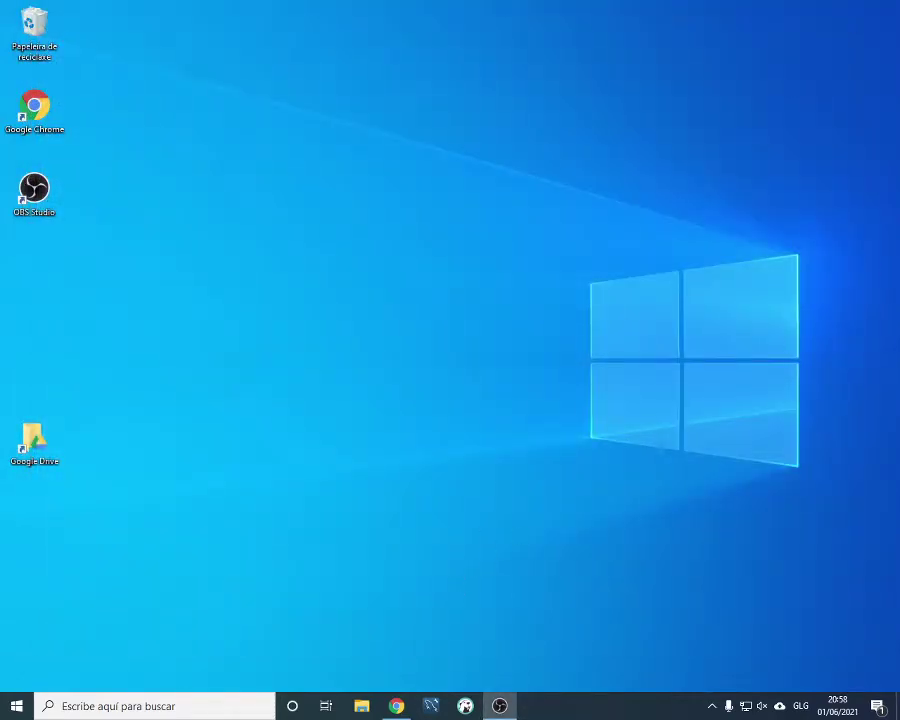
click(397, 706)
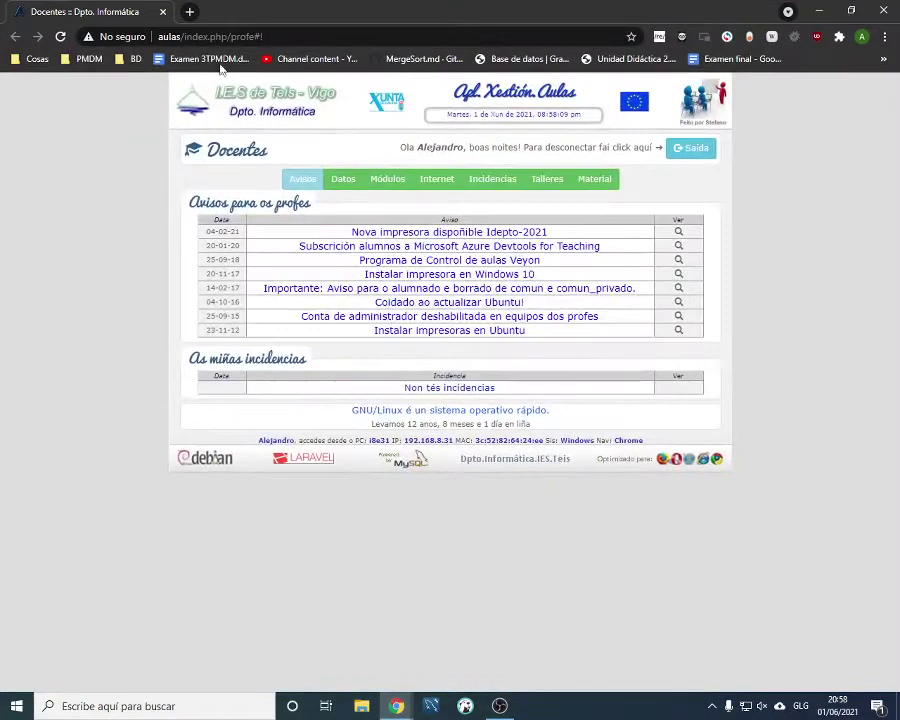
click(211, 37)
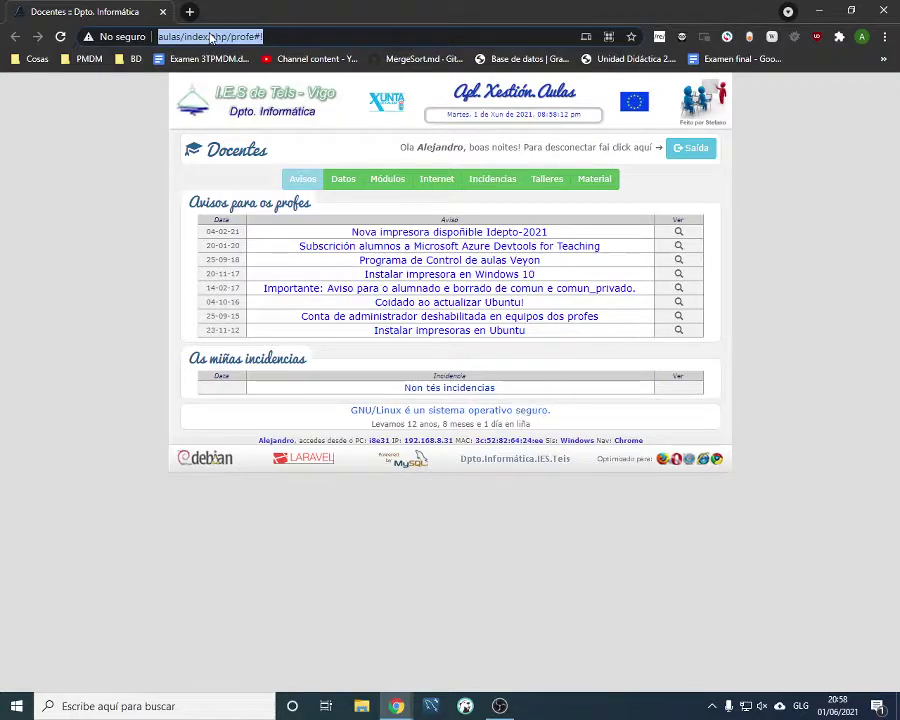
text(pos)
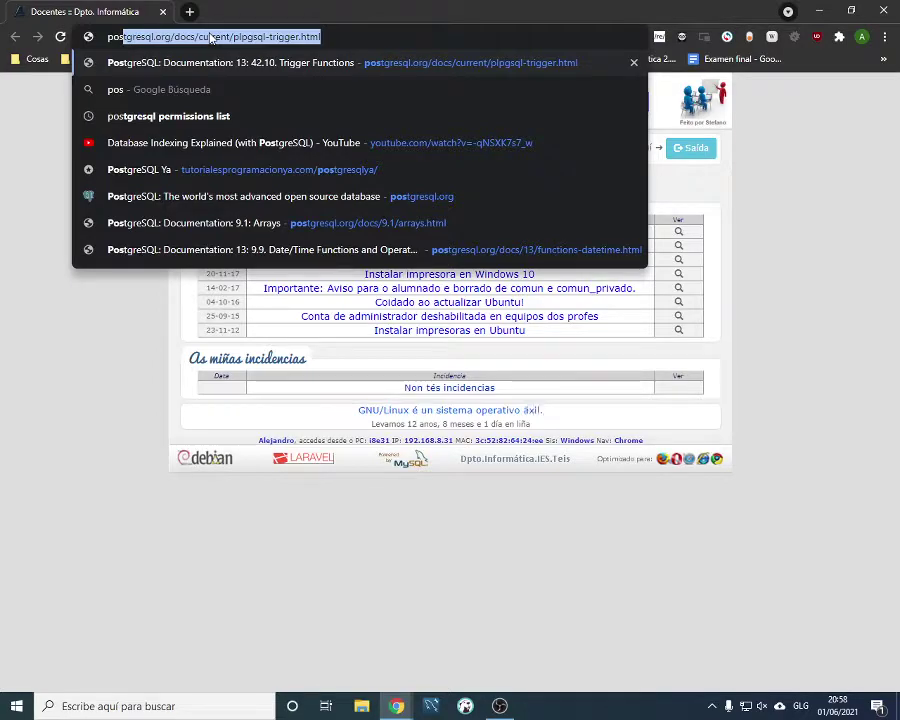
key(Down)
key(Down)
key(Down)
key(Down)
key(Down)
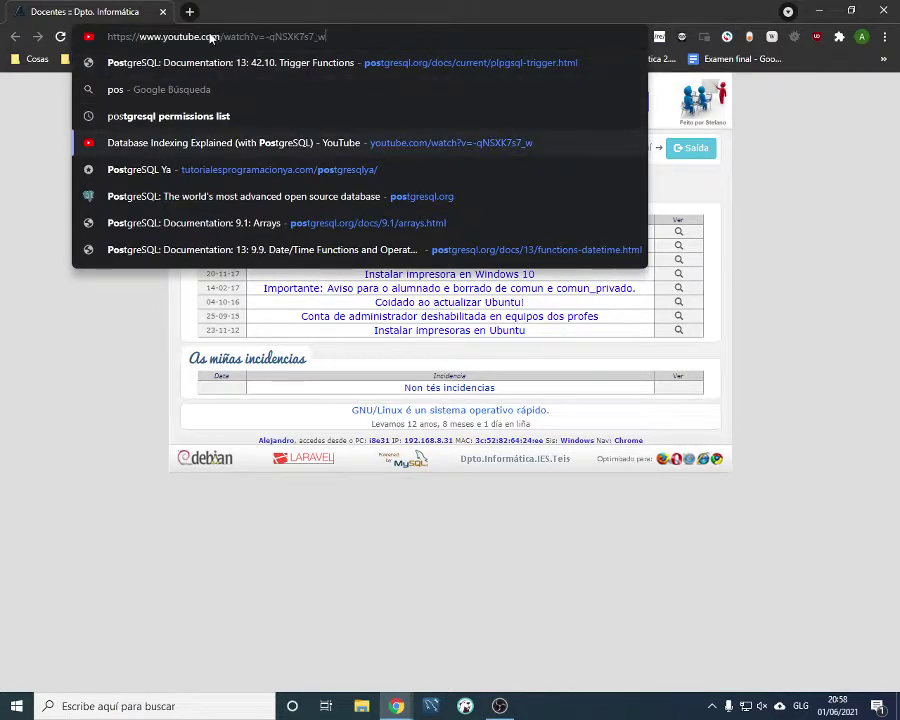
key(Return)
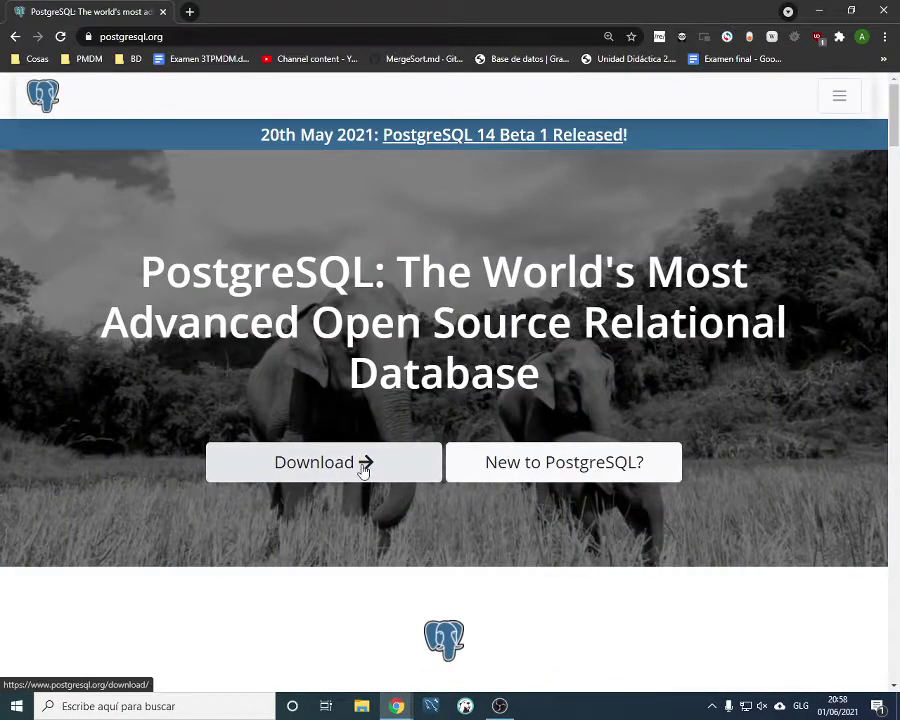
Go to the PostgreSQL Downloads page and choose the Windows installers
click(364, 469)
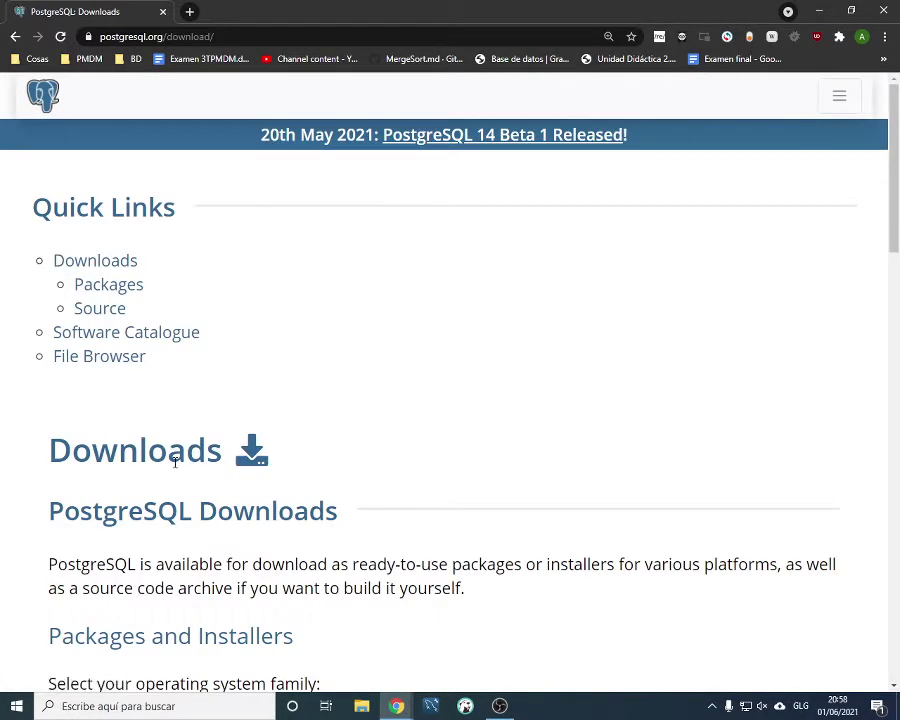
scroll(143, 317, down, 5)
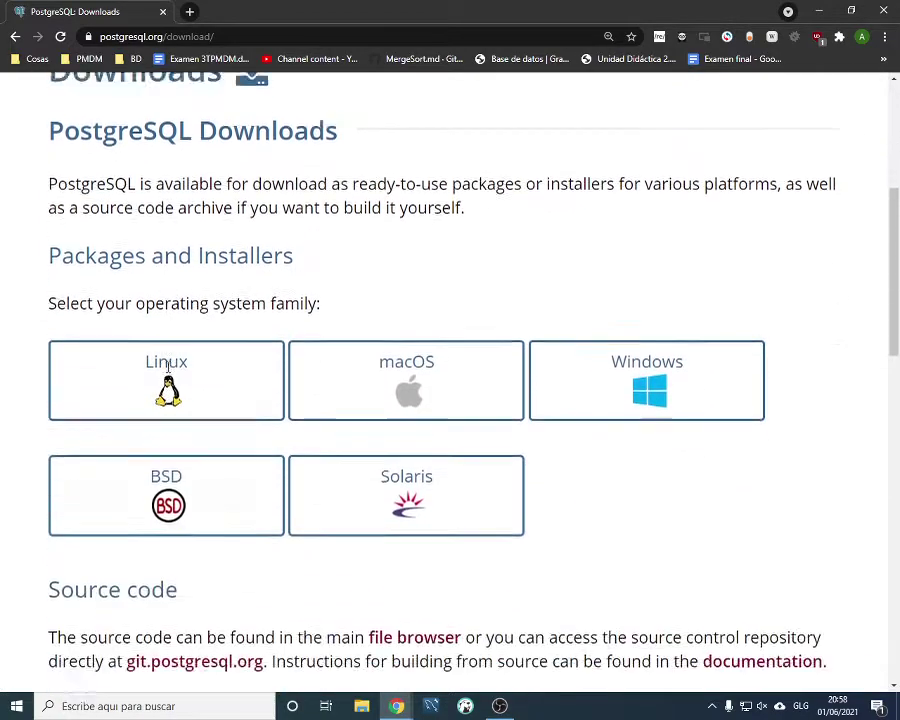
click(675, 342)
Follow EDB's 'Download the installer' link and download PostgreSQL 13.3 for Windows x86-64
scroll(230, 456, down, 2)
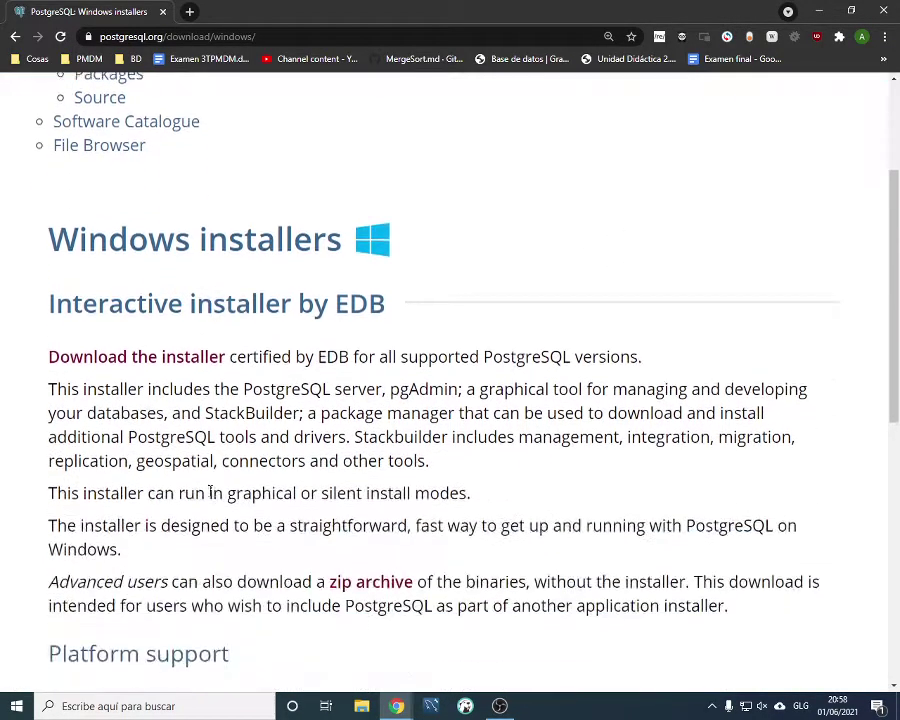
click(145, 357)
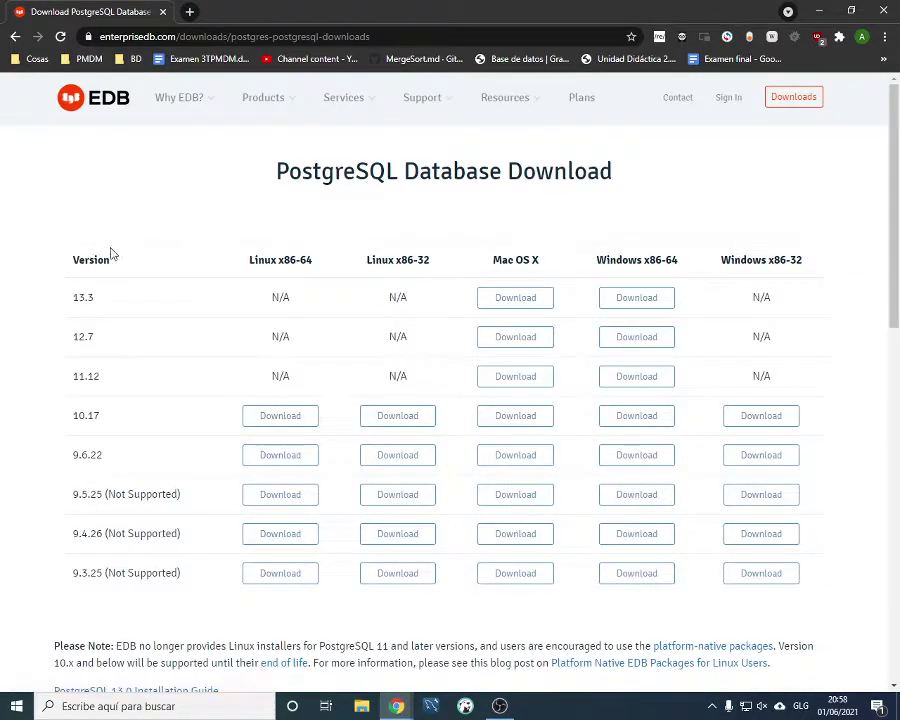
drag(72, 297, 458, 307)
click(640, 299)
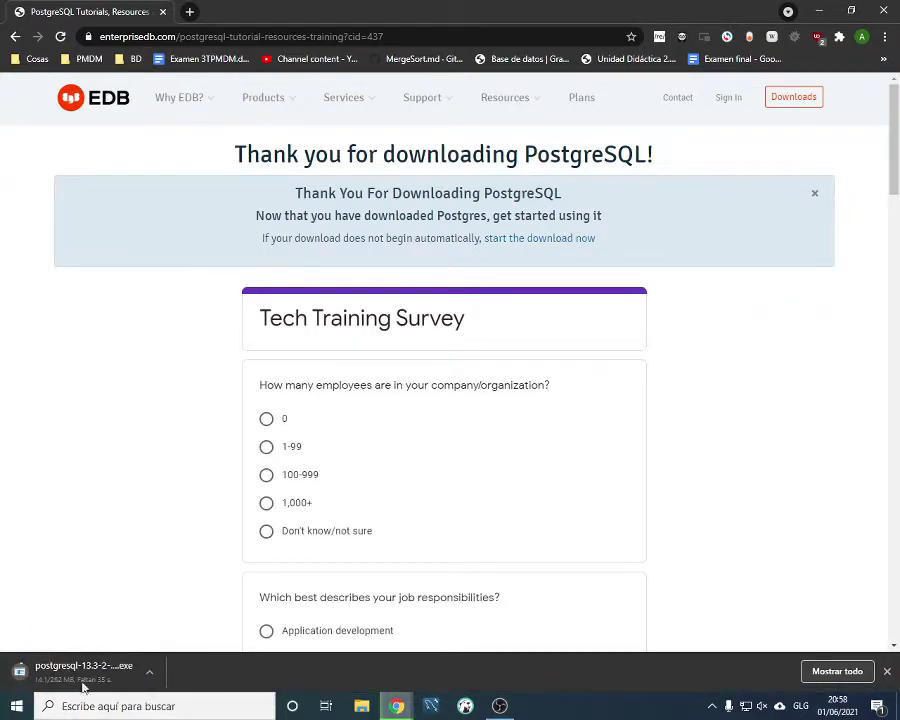
Search Google for 'mysql' from the address bar
click(184, 38)
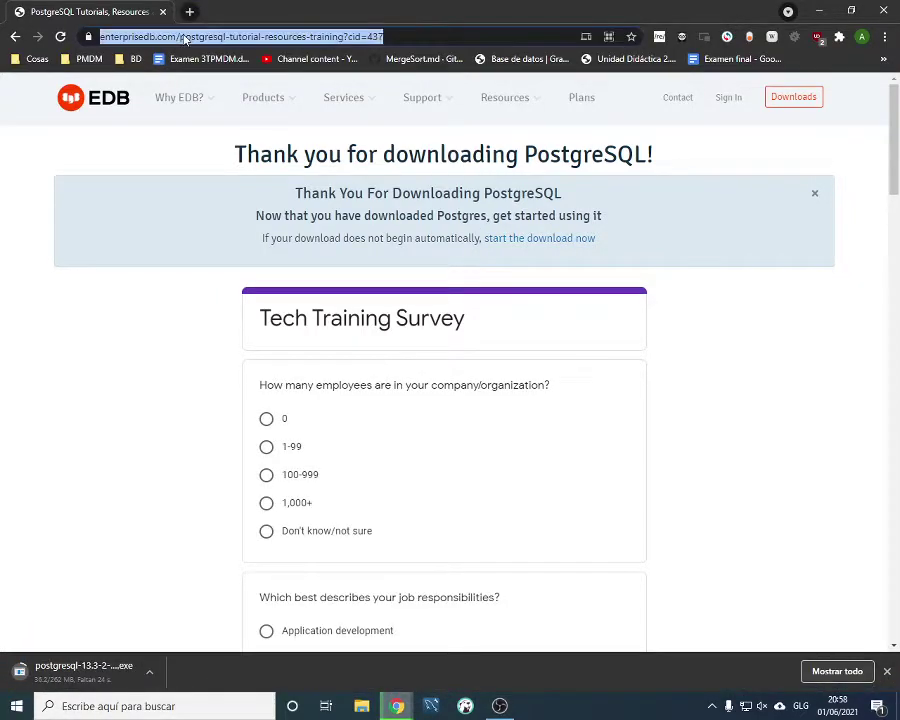
text(mysql)
key(BackSpace)
key(BackSpace)
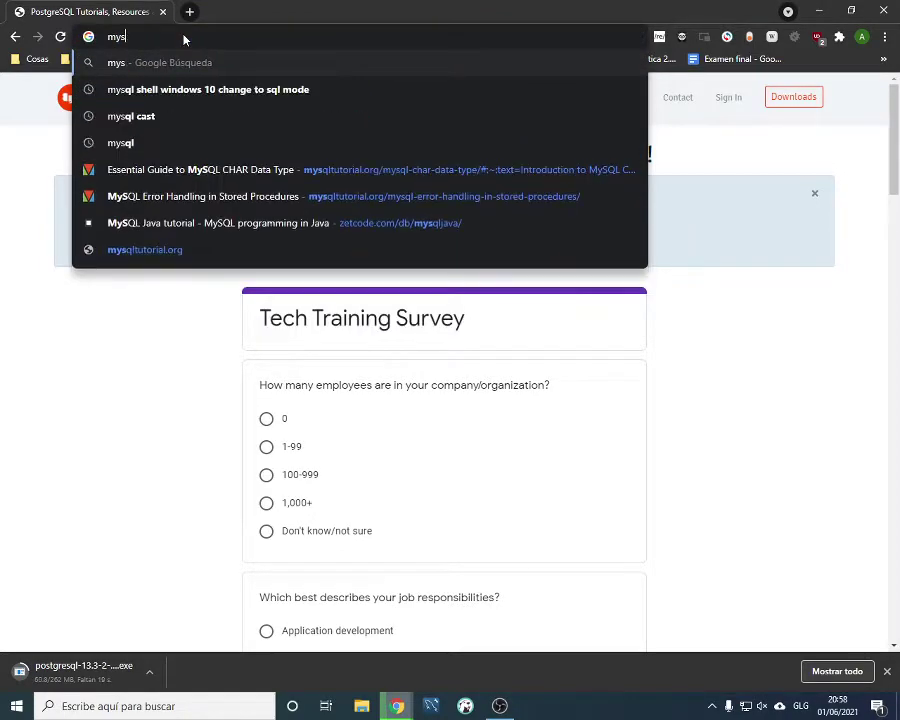
text(ql)
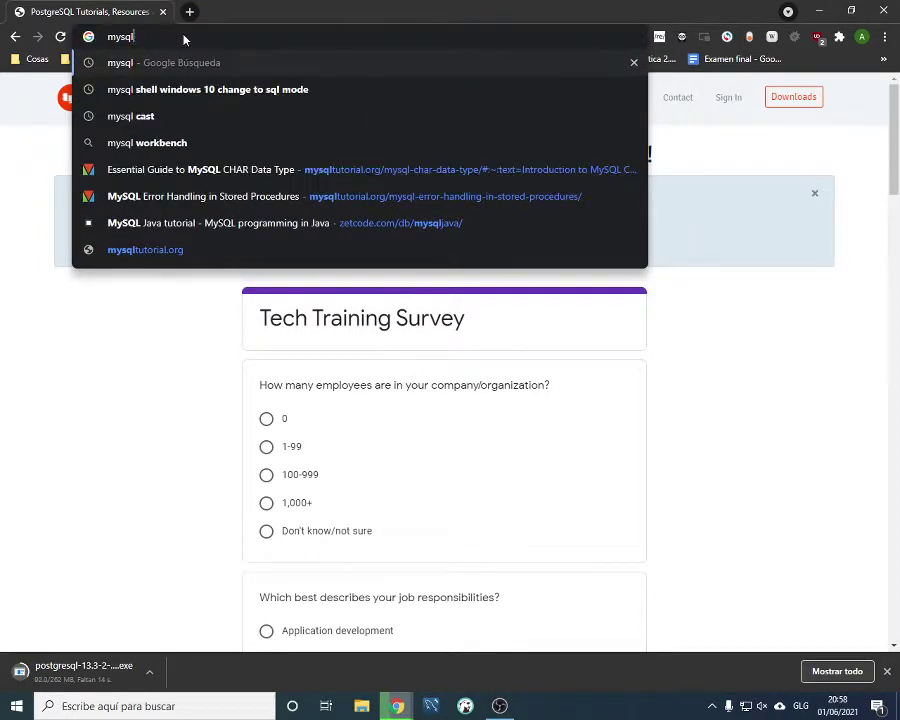
key(Return)
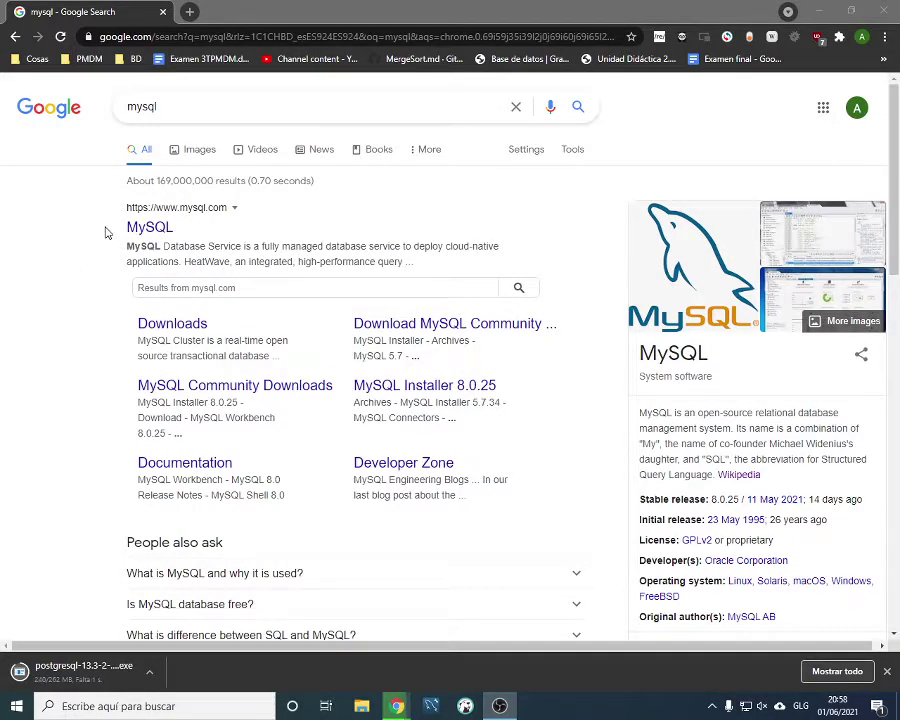
Search for 'xampp' in a new tab and skim the results
click(189, 11)
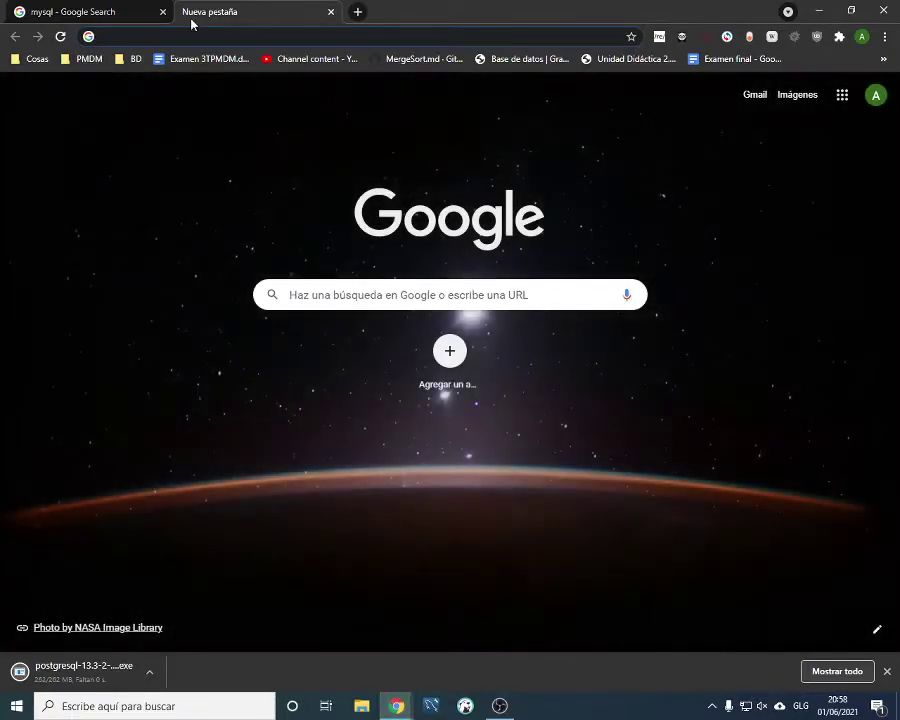
text(xam)
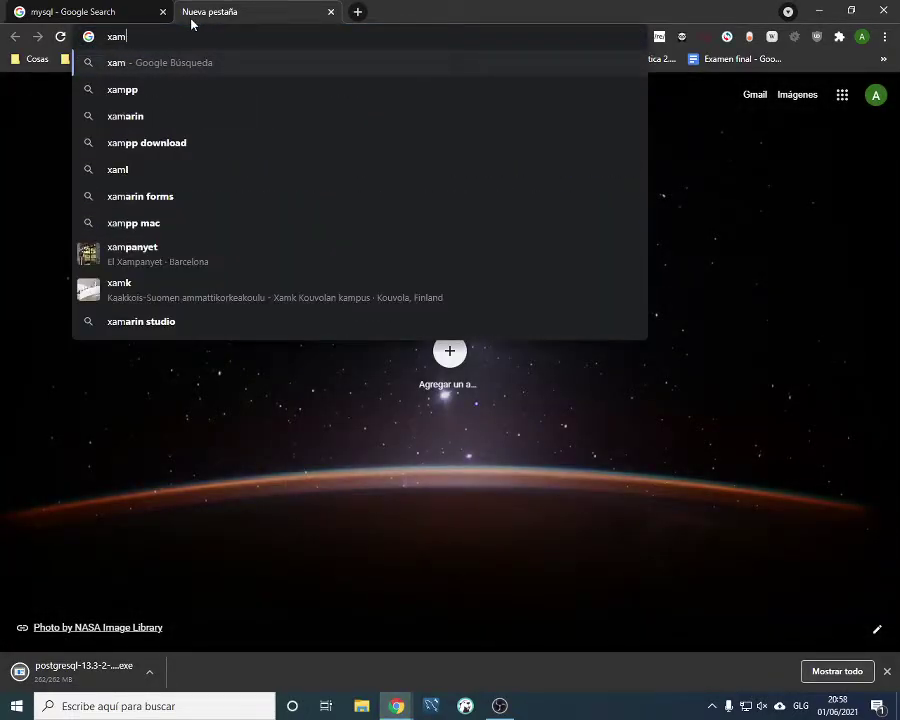
key(Down)
key(Return)
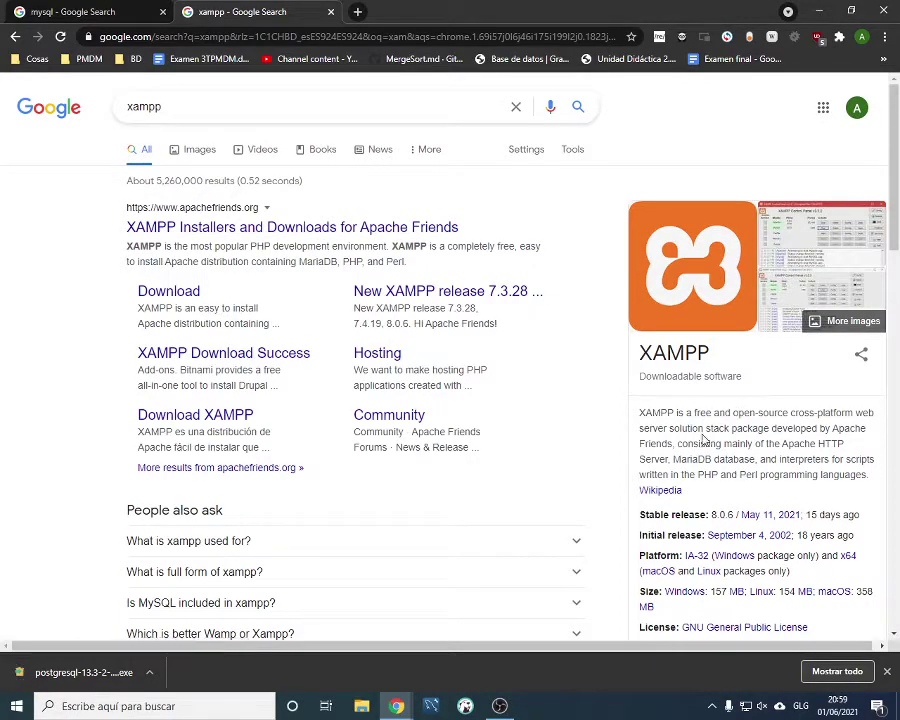
scroll(692, 424, down, 1)
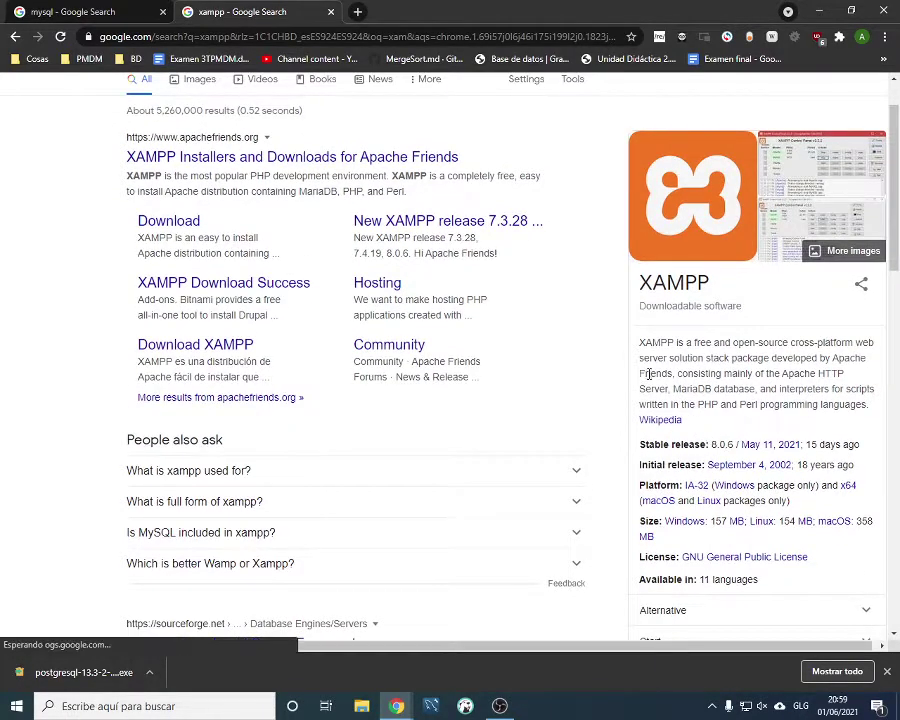
scroll(145, 195, up, 1)
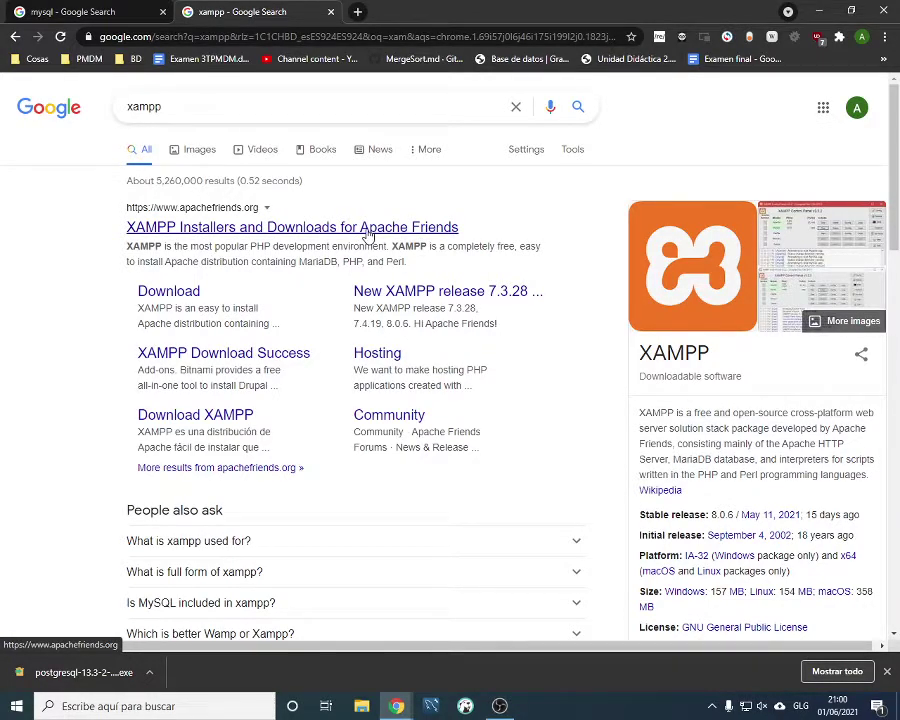
Compare the mysql and xampp Google results, finishing on the mysql results tab
click(130, 14)
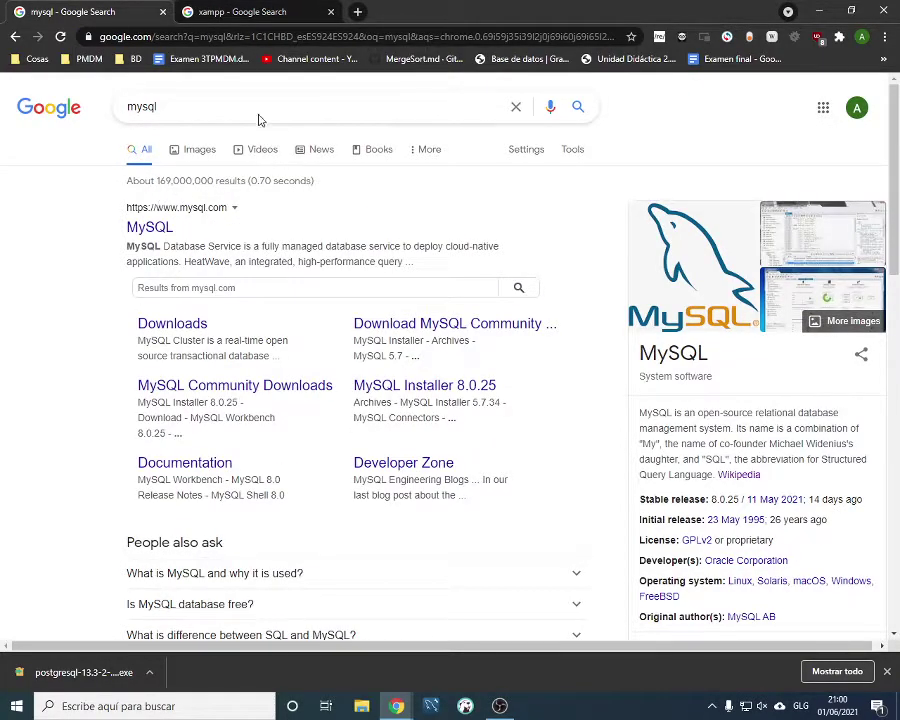
click(215, 10)
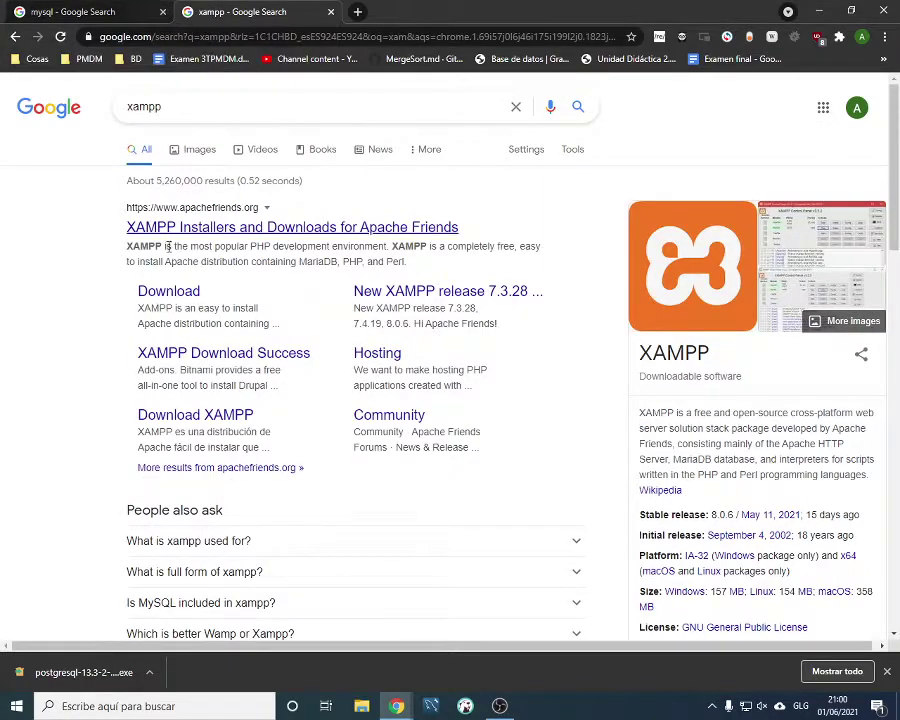
click(90, 12)
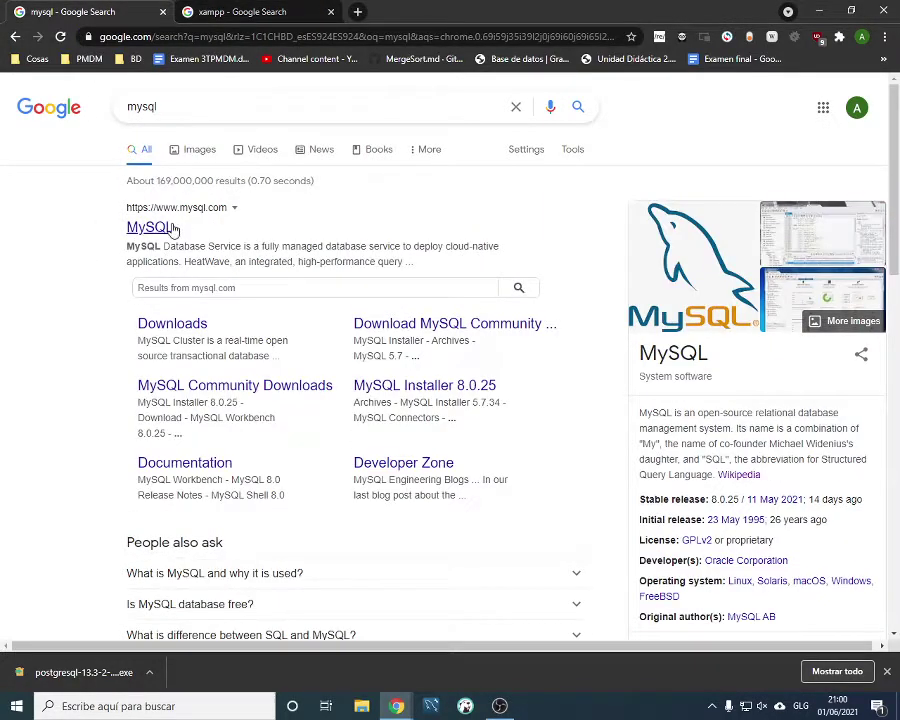
click(240, 12)
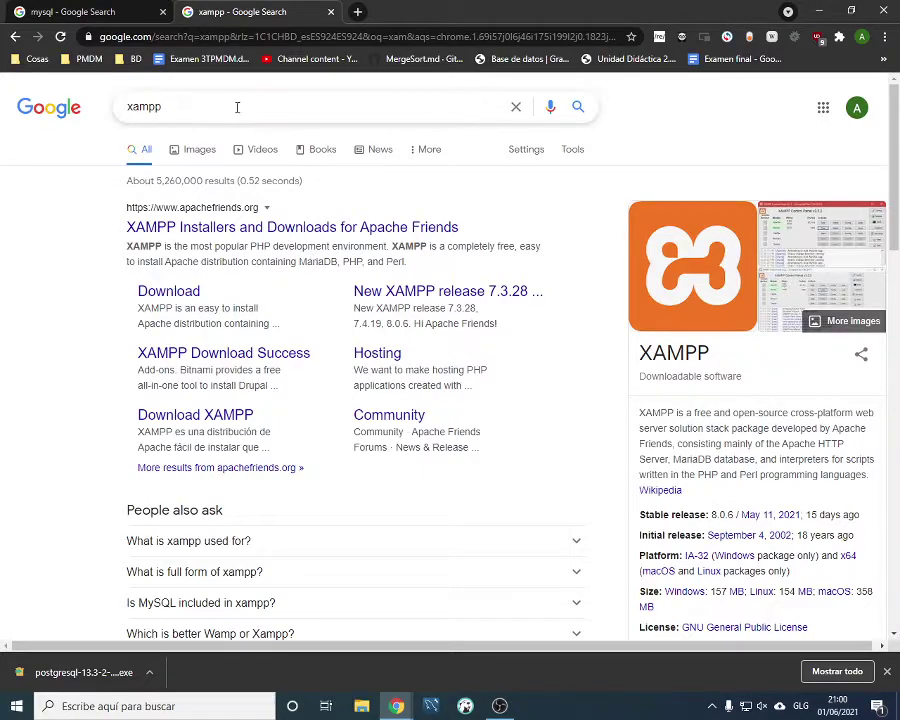
click(95, 13)
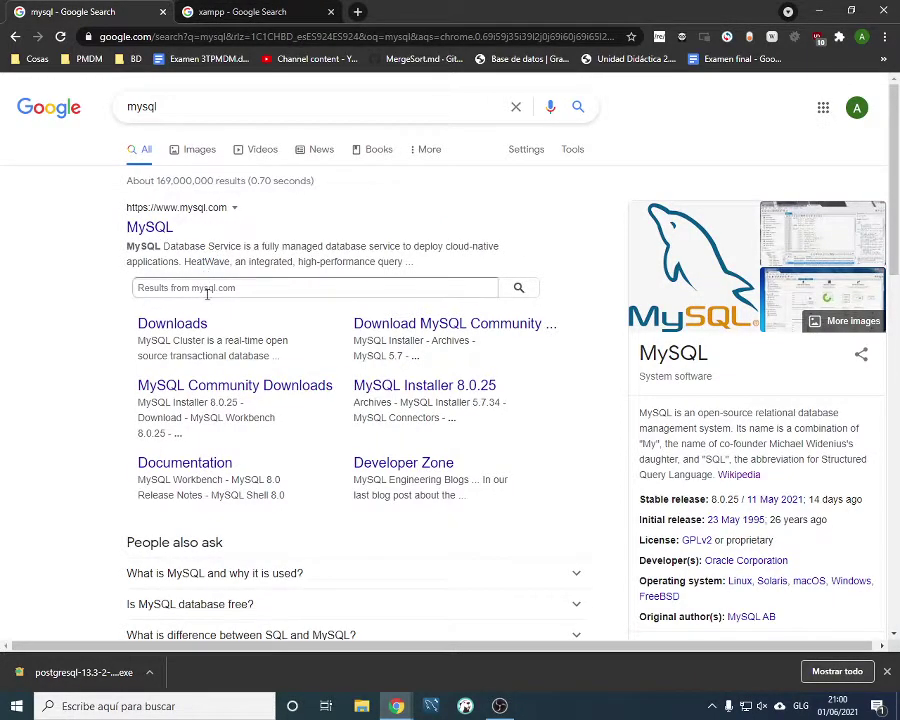
Open mysql.com, launch the downloaded PostgreSQL installer, and go to MySQL Downloads
click(177, 330)
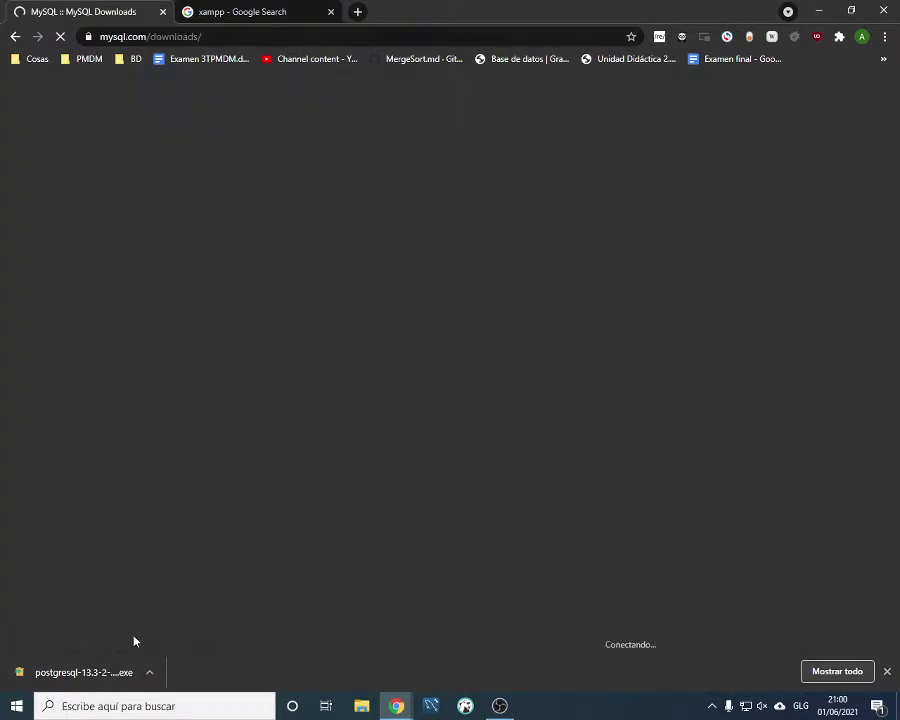
click(88, 672)
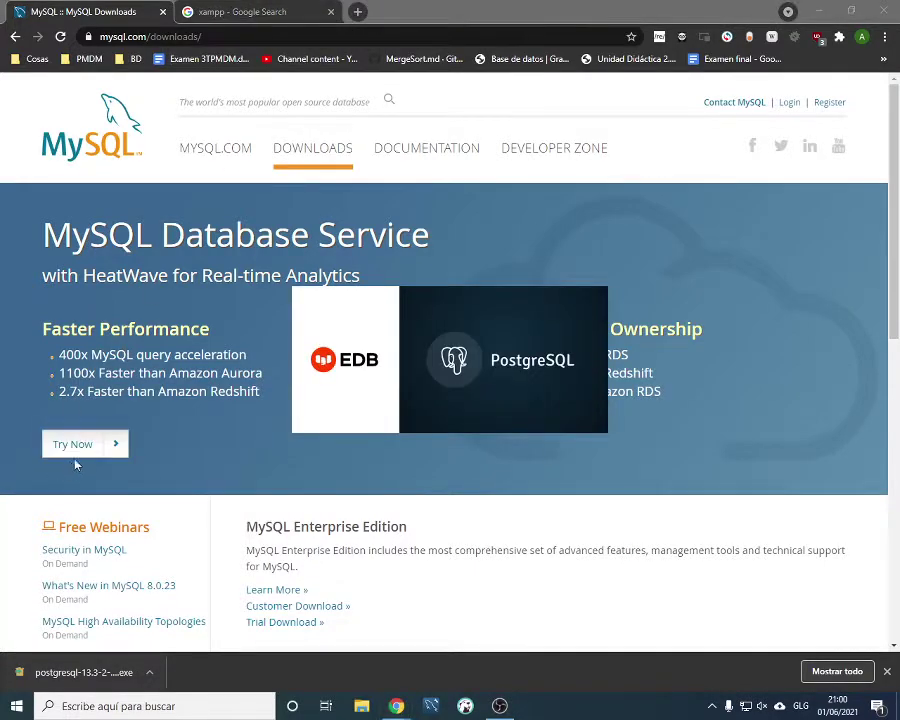
click(330, 150)
scroll(304, 315, down, 2)
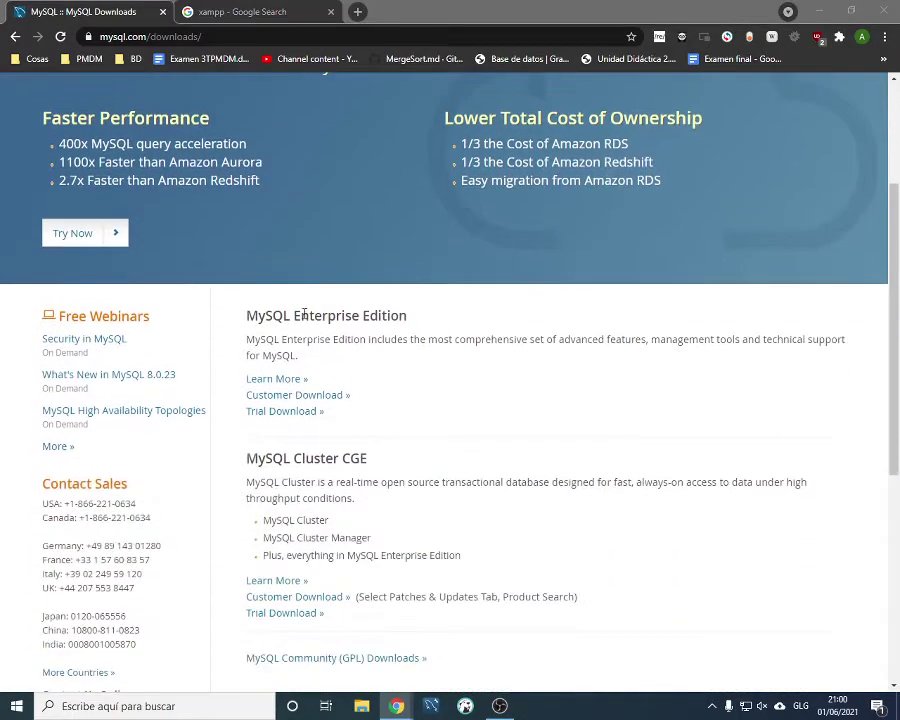
scroll(363, 343, down, 2)
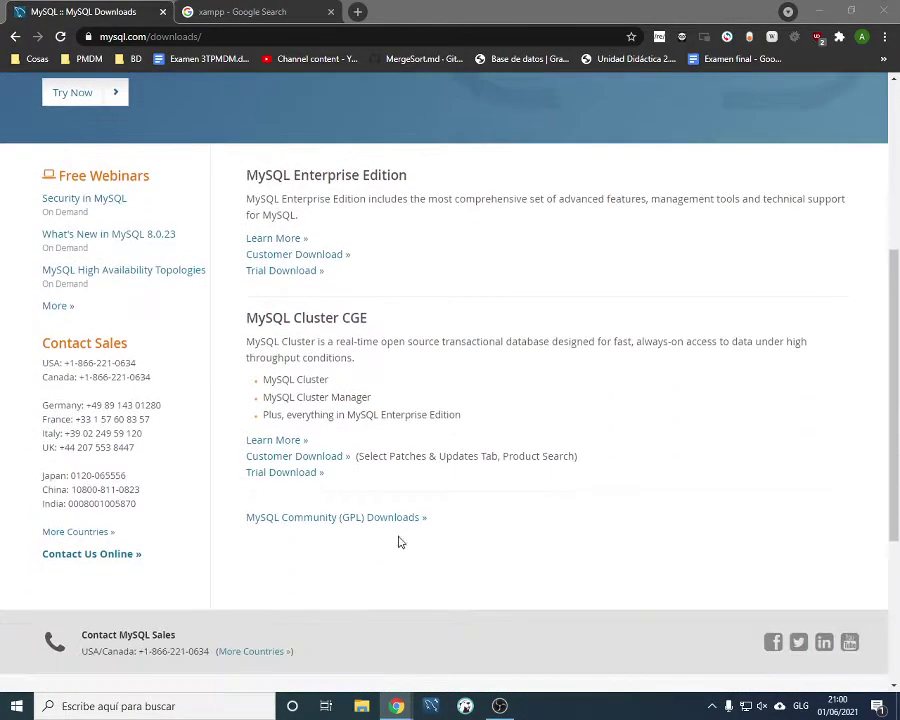
drag(444, 524, 234, 520)
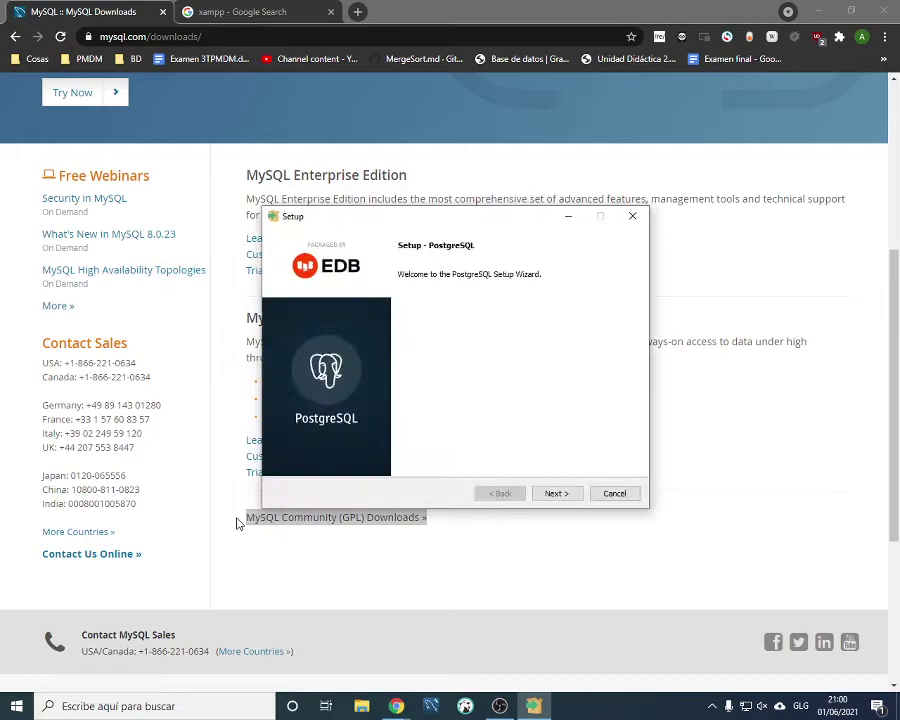
click(237, 525)
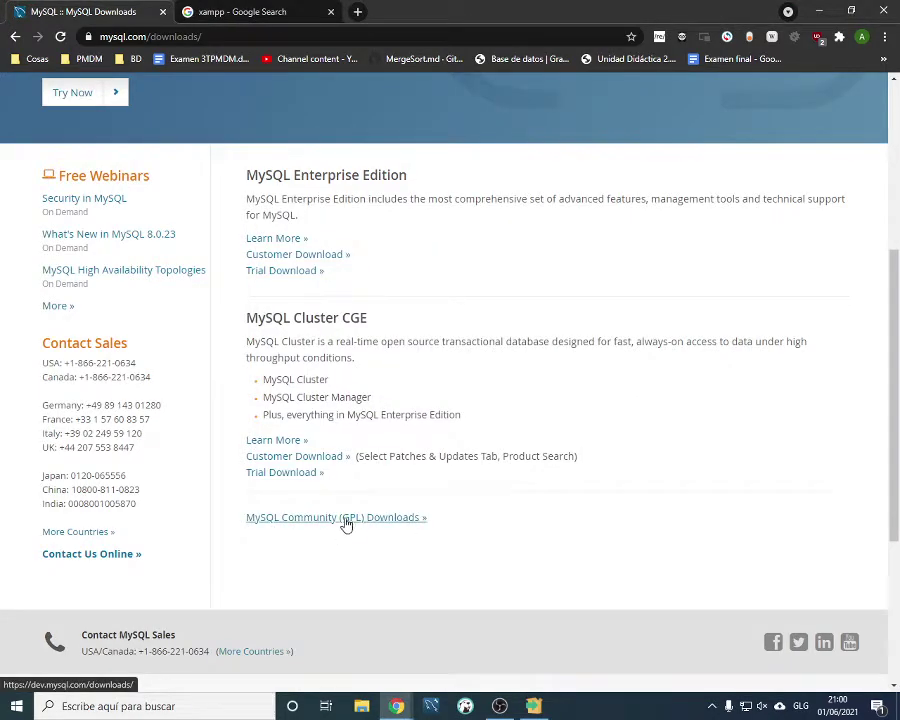
Request the 2.4M MySQL Installer 8.0.25 for Windows via MySQL Community (GPL) Downloads
click(356, 518)
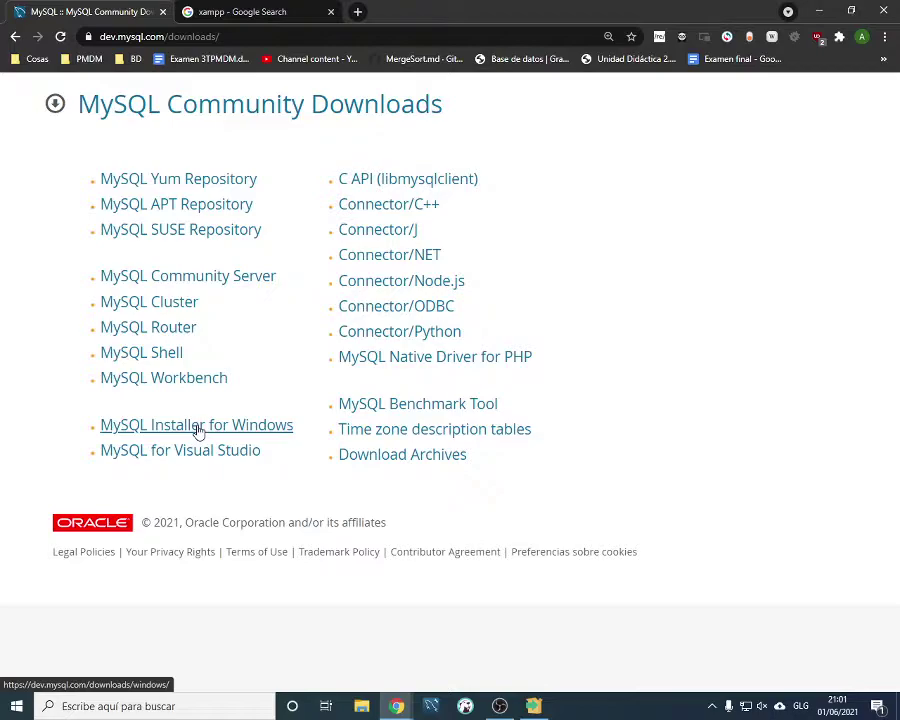
click(198, 428)
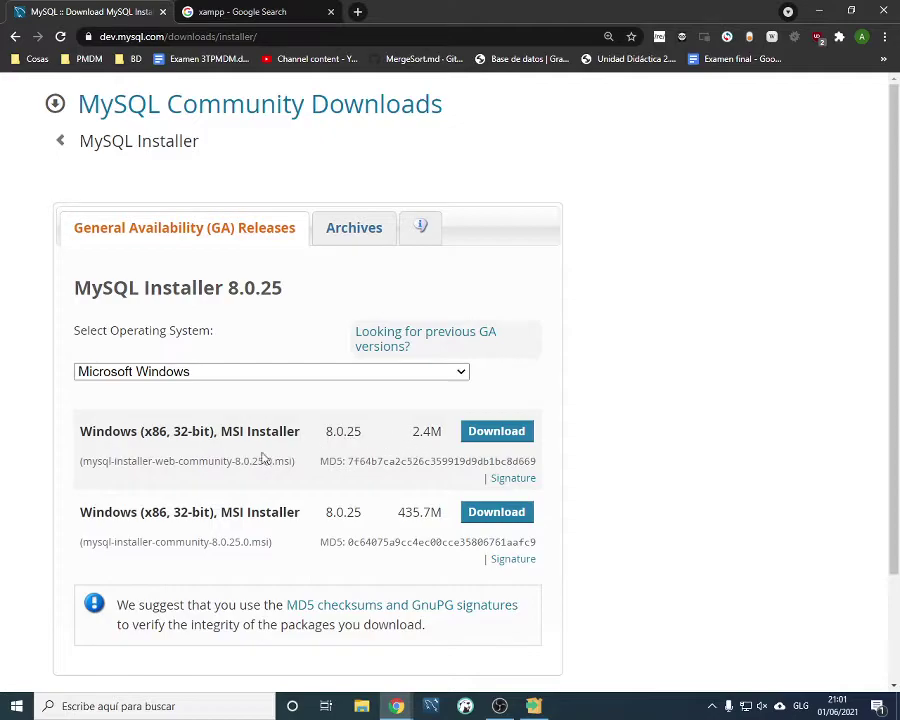
click(483, 437)
Move through the PostgreSQL Setup welcome page, keeping the default installation folder
click(535, 705)
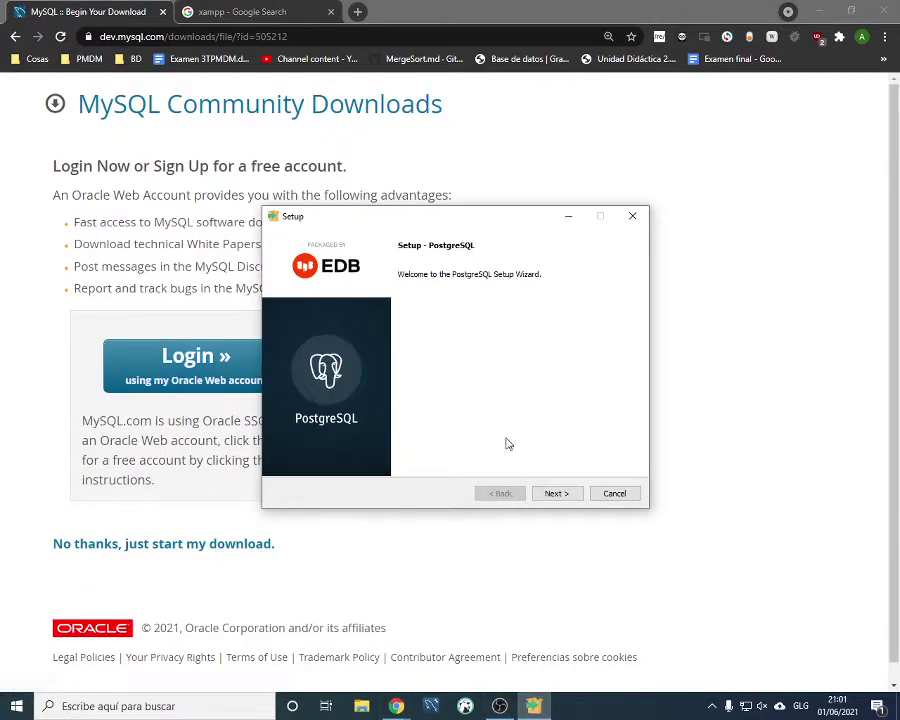
click(572, 494)
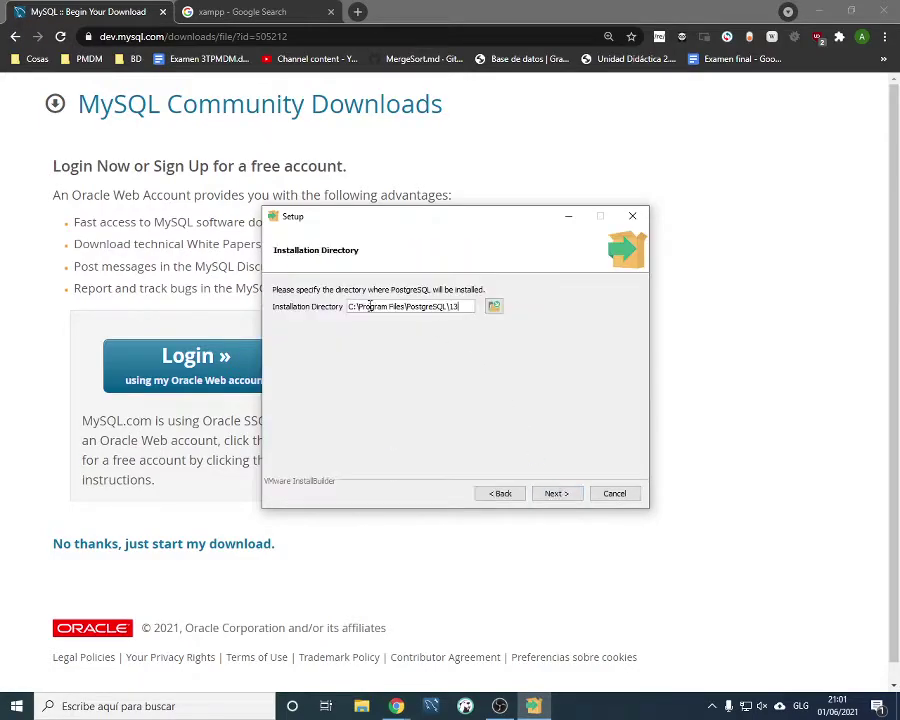
click(551, 494)
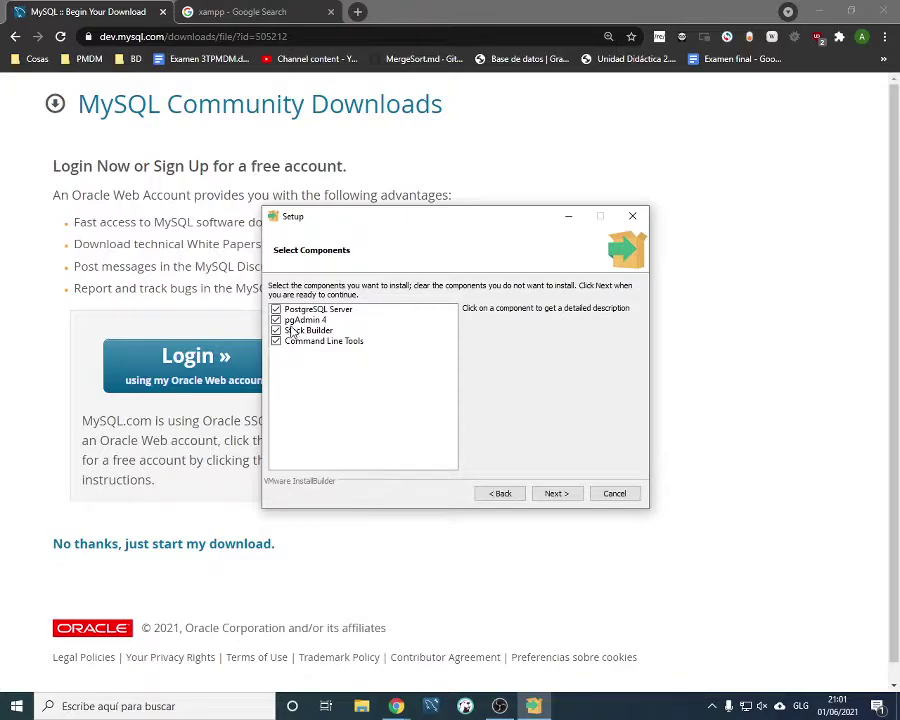
Exclude pgAdmin 4 from the components and keep the default data directory
click(279, 320)
click(330, 322)
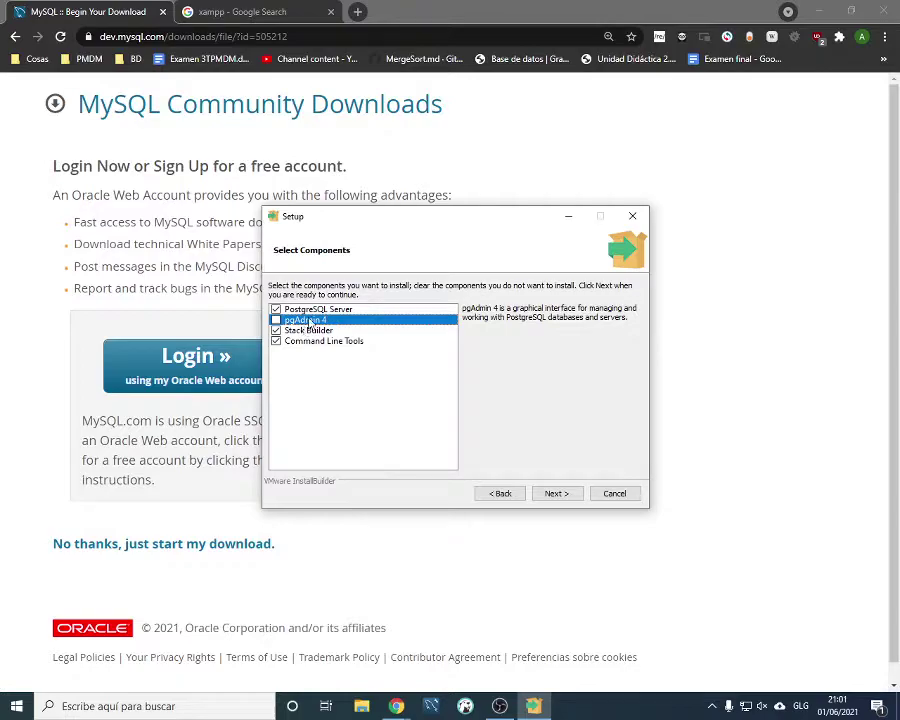
click(325, 333)
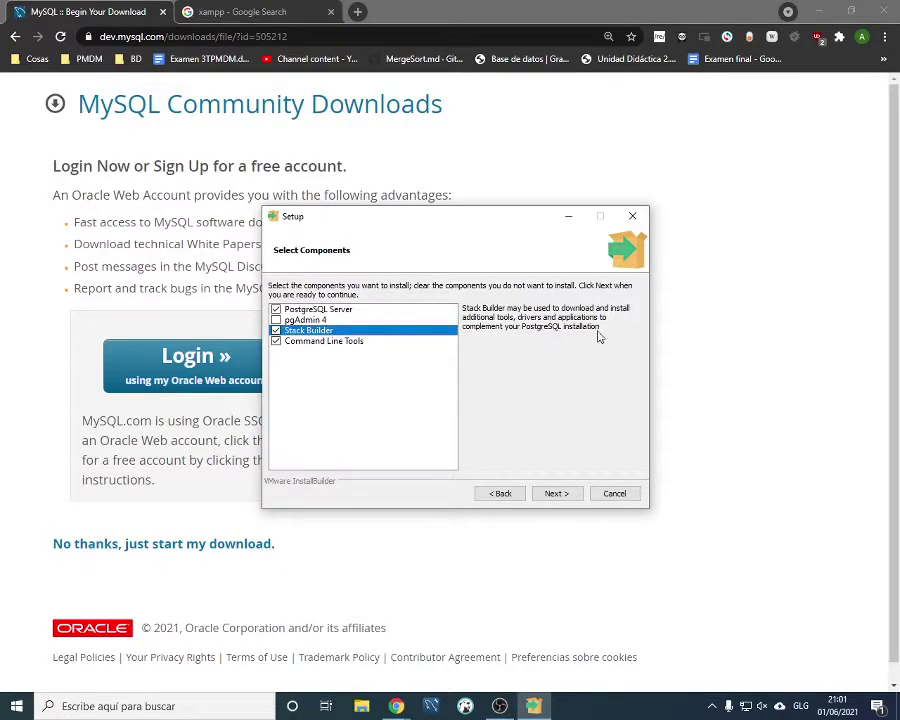
click(306, 342)
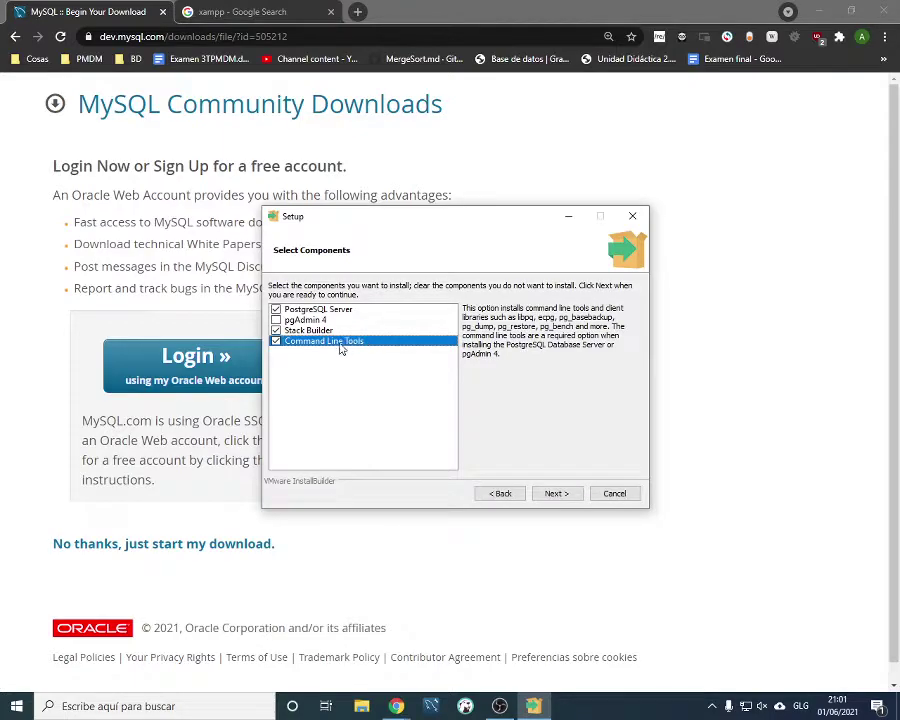
click(557, 496)
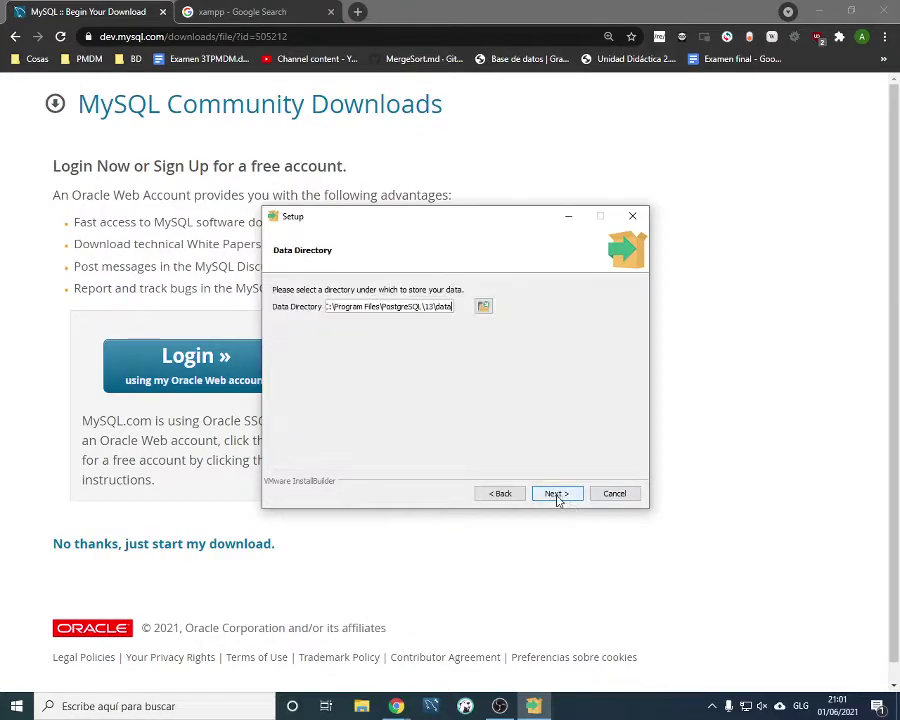
click(557, 495)
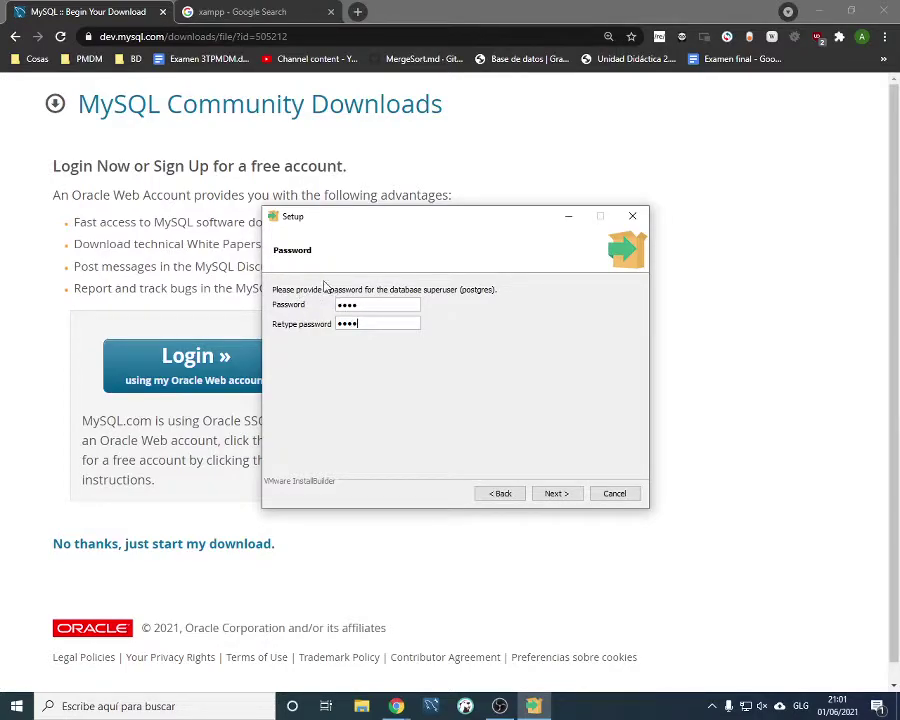
Confirm the superuser password, keep port 5432, and keep [Default locale]
click(556, 495)
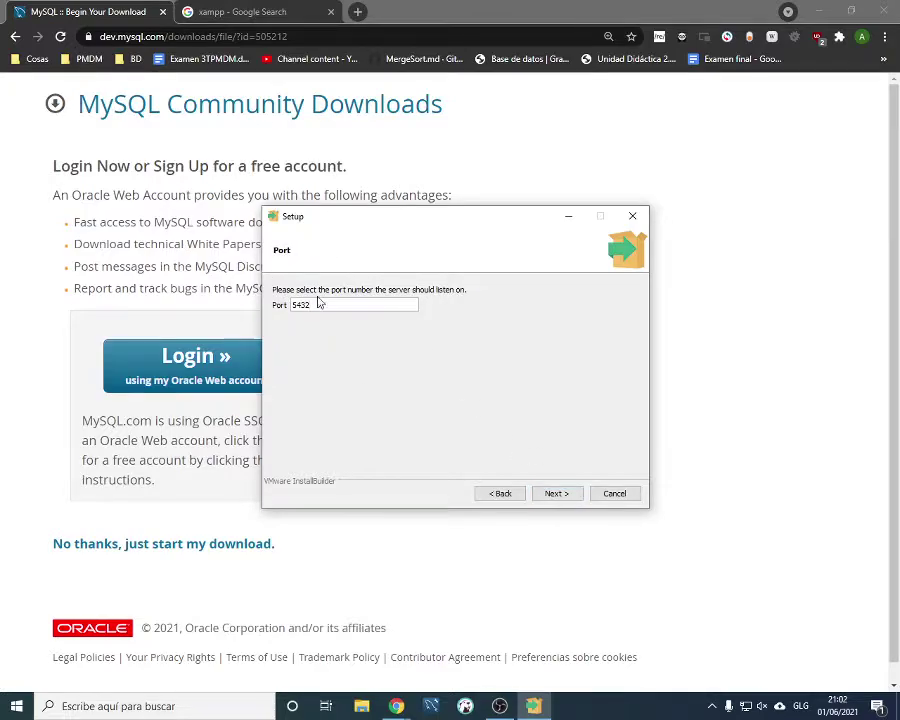
click(557, 494)
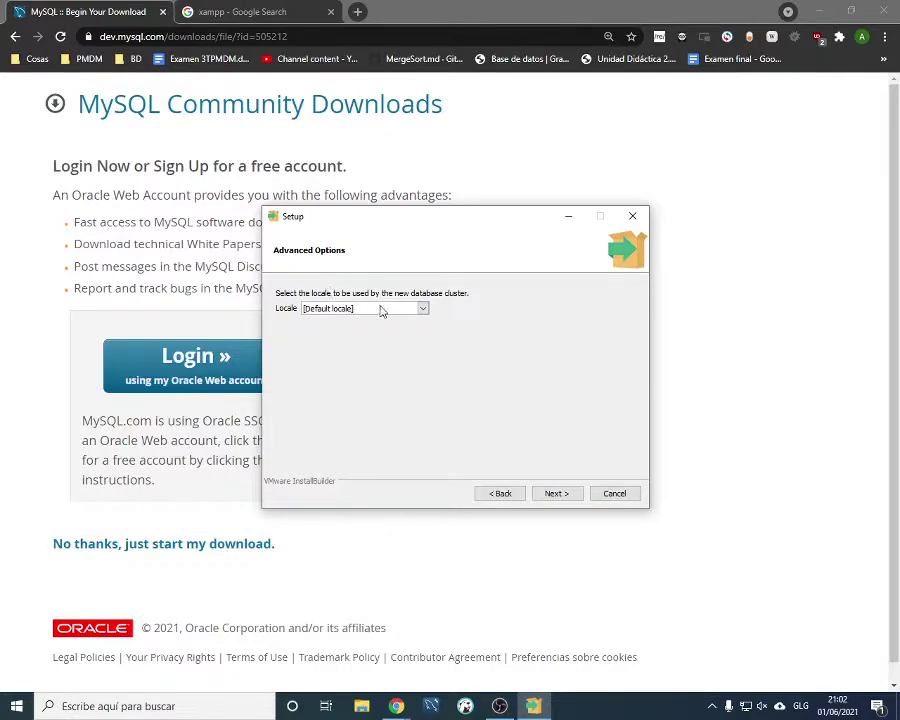
click(381, 311)
click(337, 313)
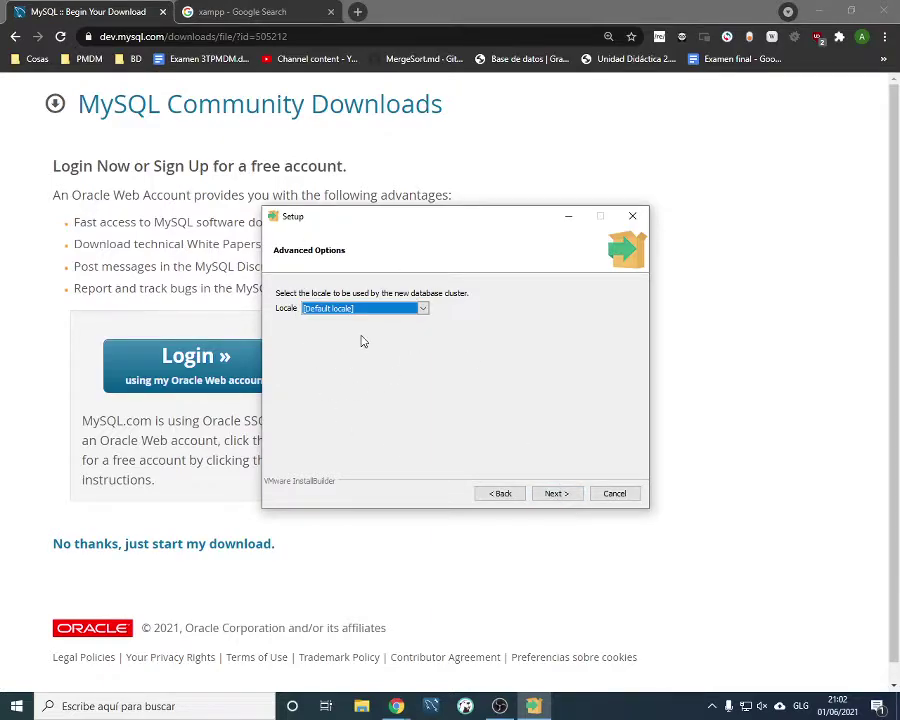
click(396, 310)
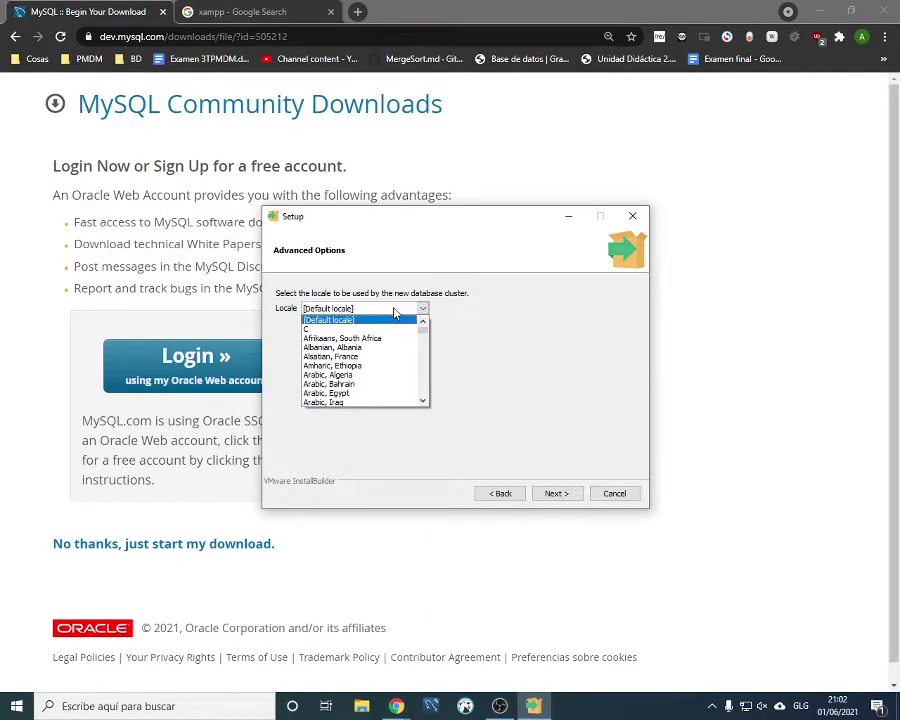
mouse_move(423, 326)
mouse_down()
mouse_move(430, 414)
mouse_move(430, 323)
mouse_up()
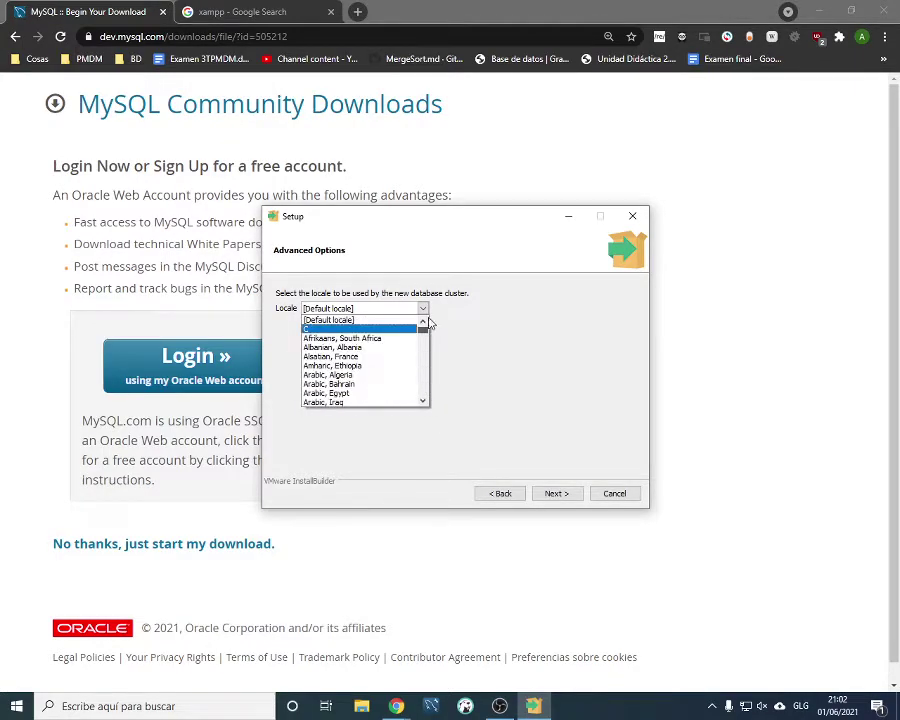
click(344, 319)
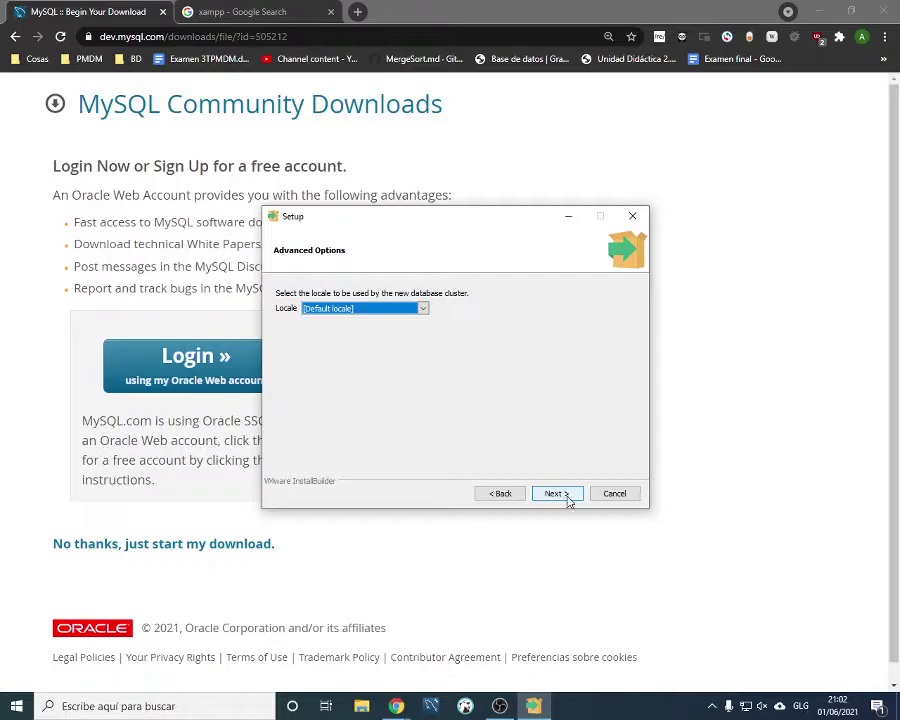
click(566, 496)
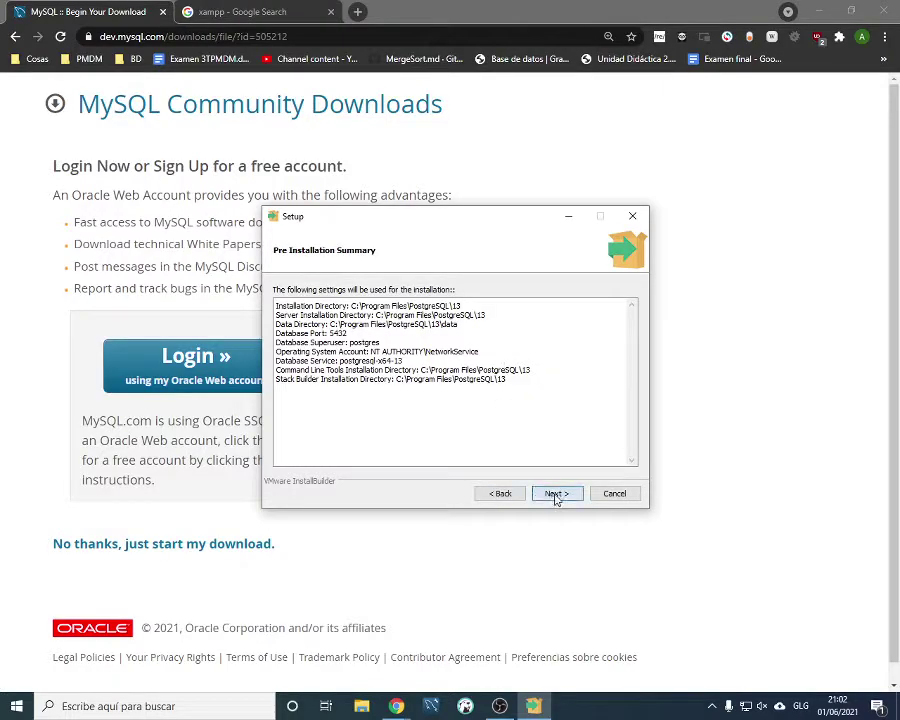
Accept the installation summary and start installing PostgreSQL
click(556, 494)
click(556, 495)
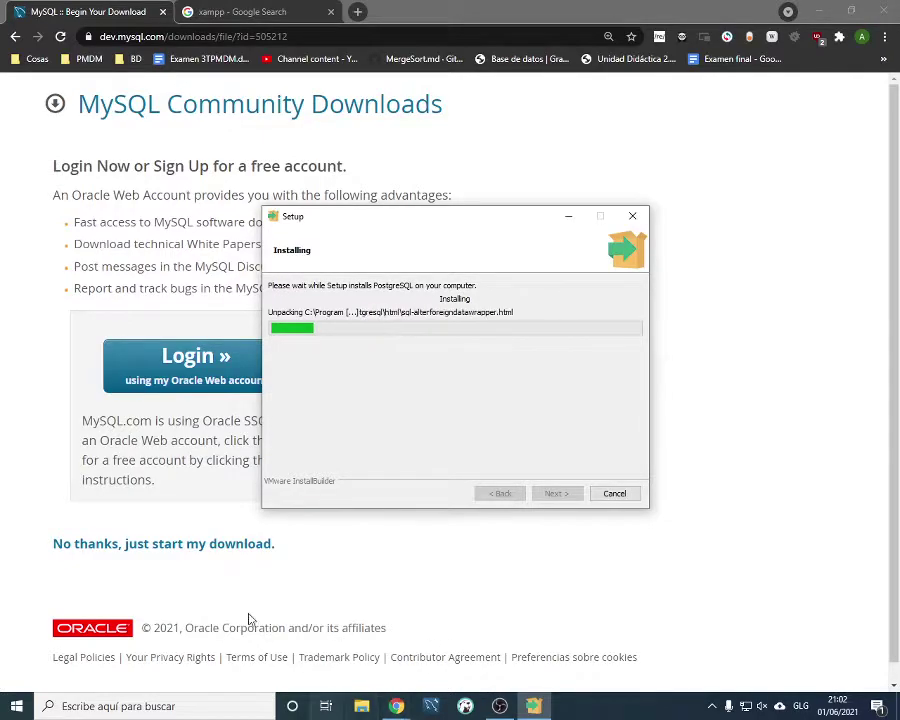
click(190, 585)
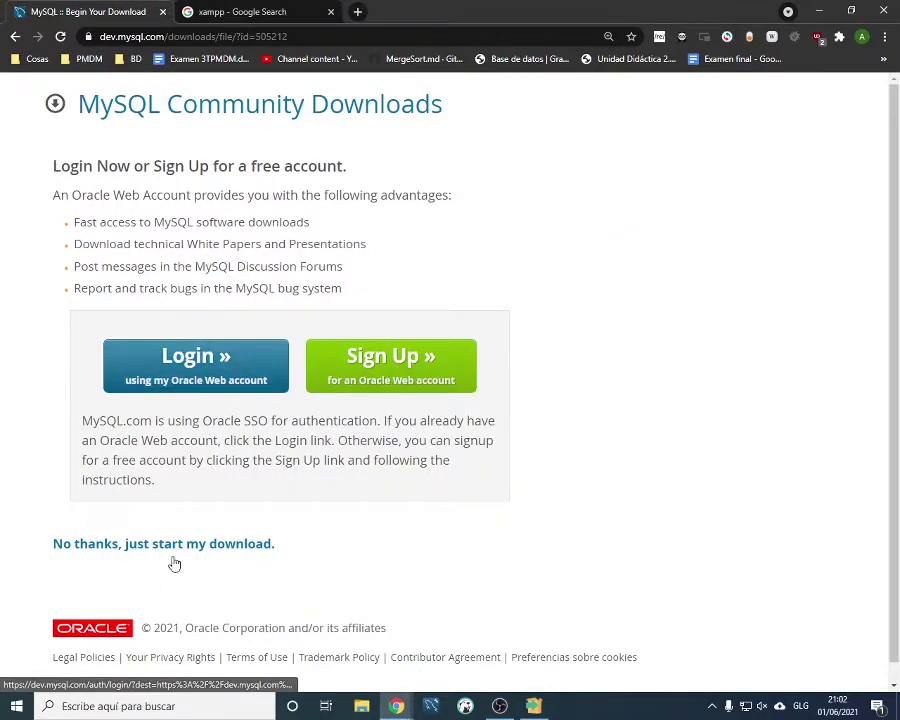
Check Descargas for the PostgreSQL installer, then start the MySQL download without an Oracle account
click(361, 706)
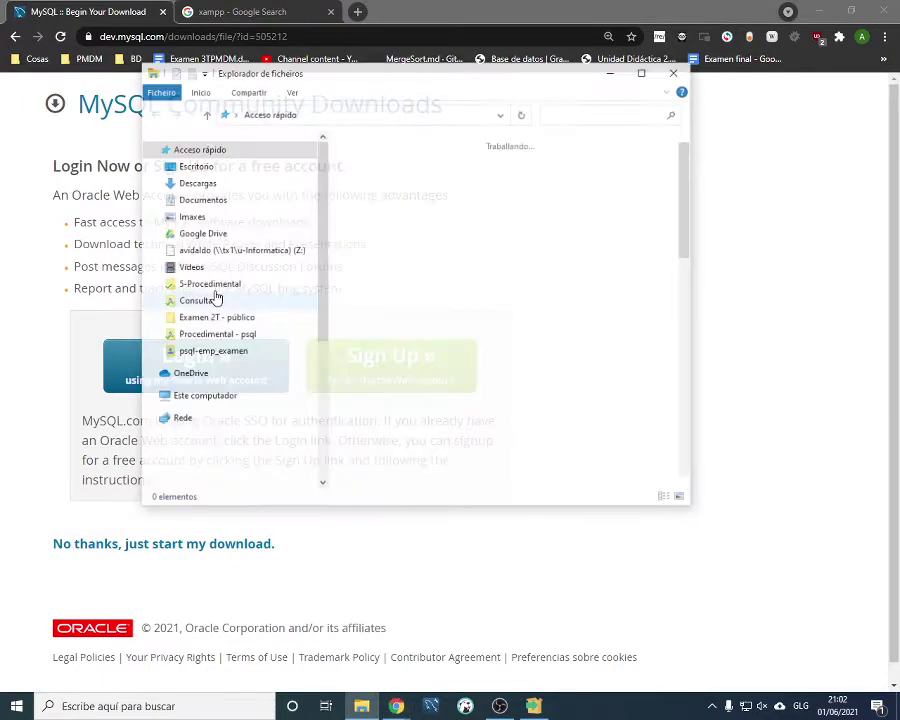
double_click(530, 177)
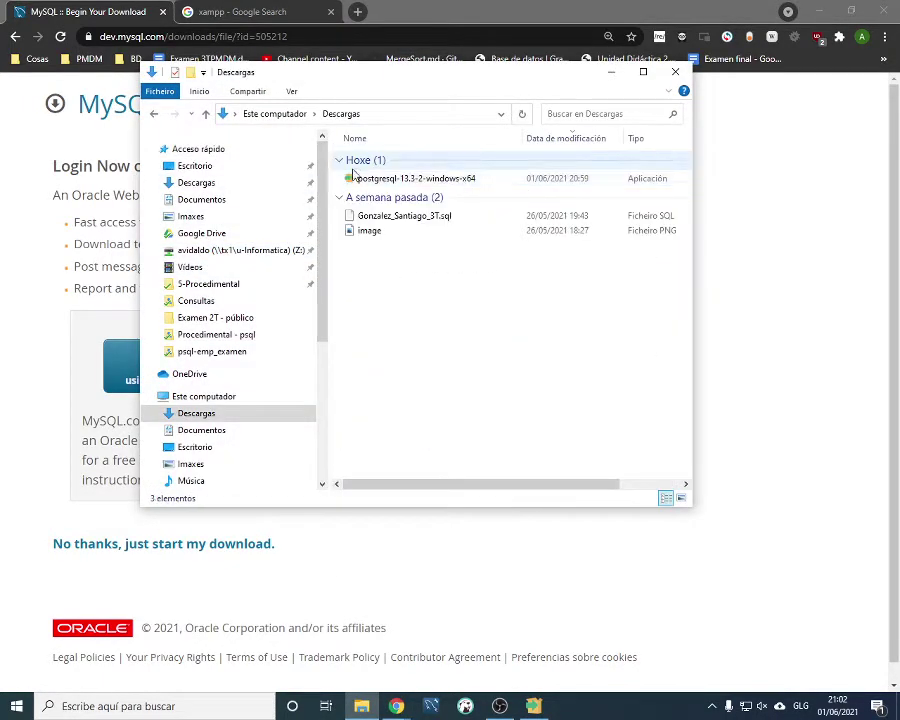
click(372, 578)
click(147, 547)
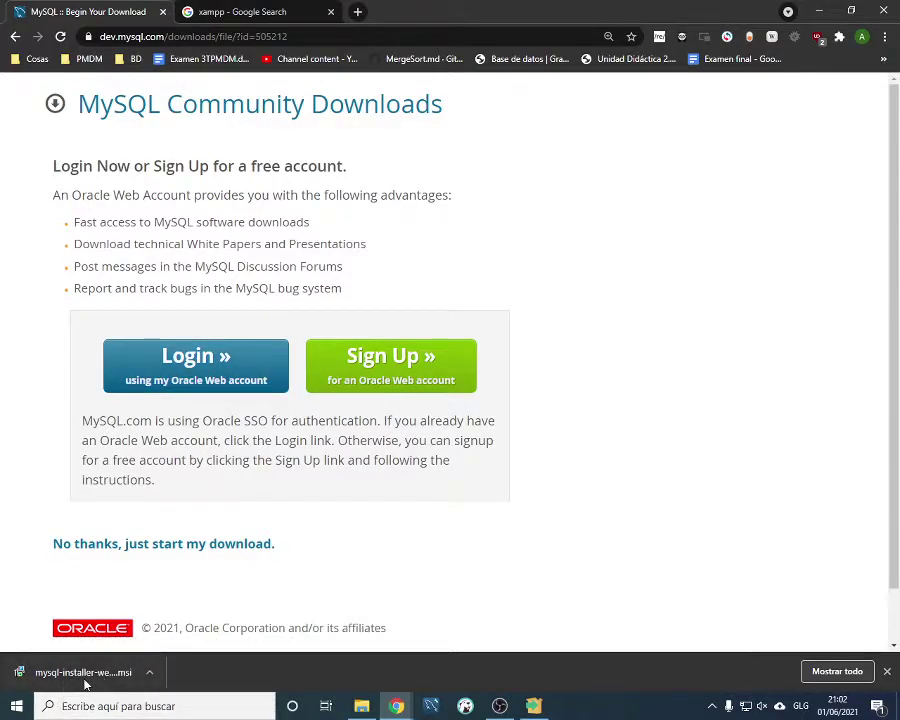
Launch the mysql-installer .msi from Chrome's download bar
click(85, 682)
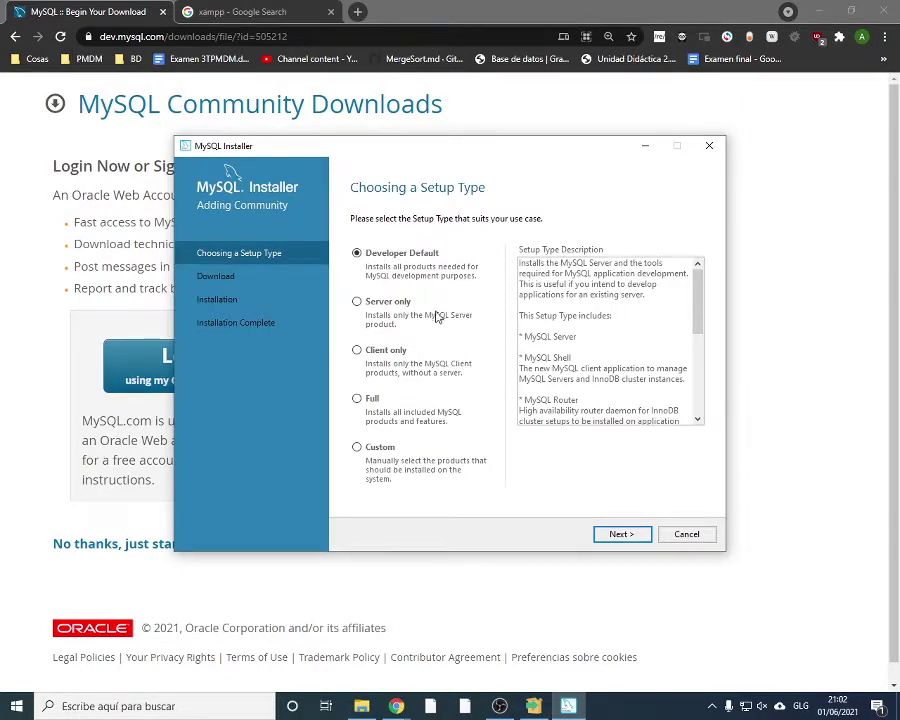
Choose the Custom setup type and add MySQL Server 8.0.25 - X64 to the install list
click(357, 448)
click(619, 533)
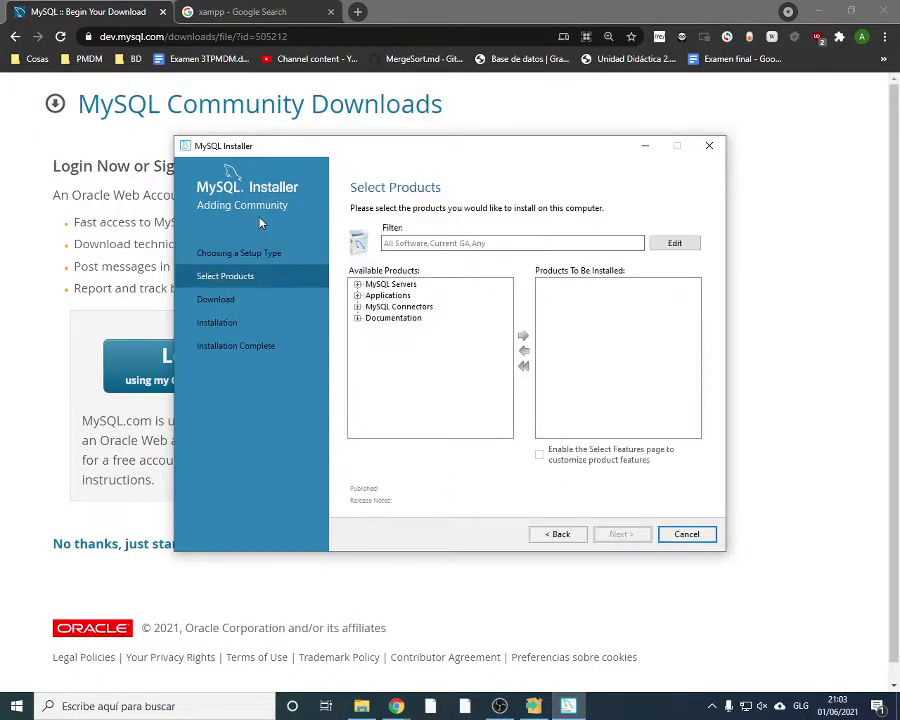
click(357, 285)
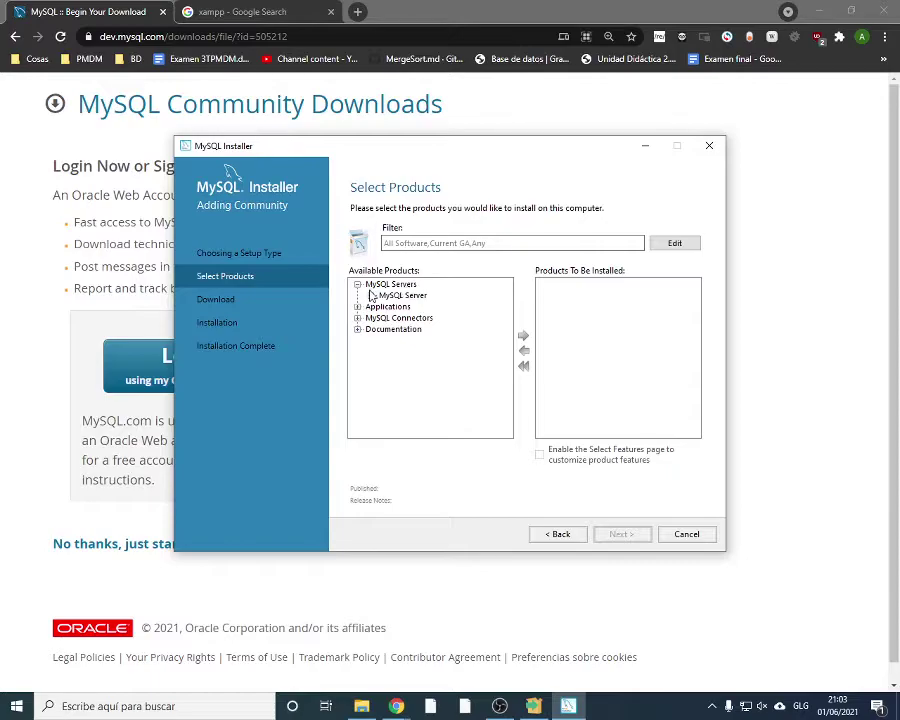
click(371, 295)
click(384, 307)
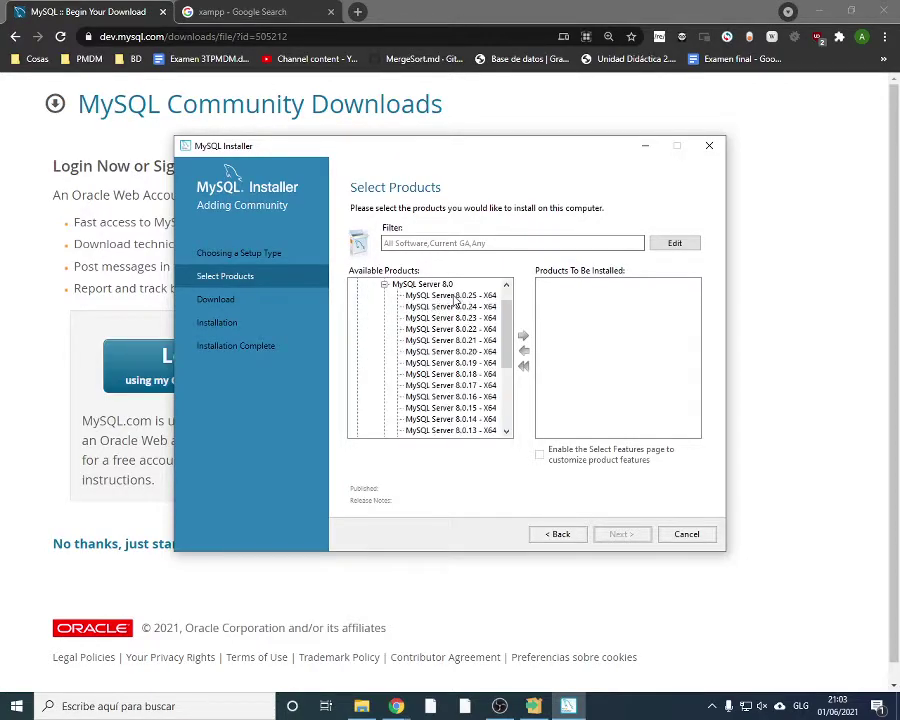
click(430, 295)
click(523, 336)
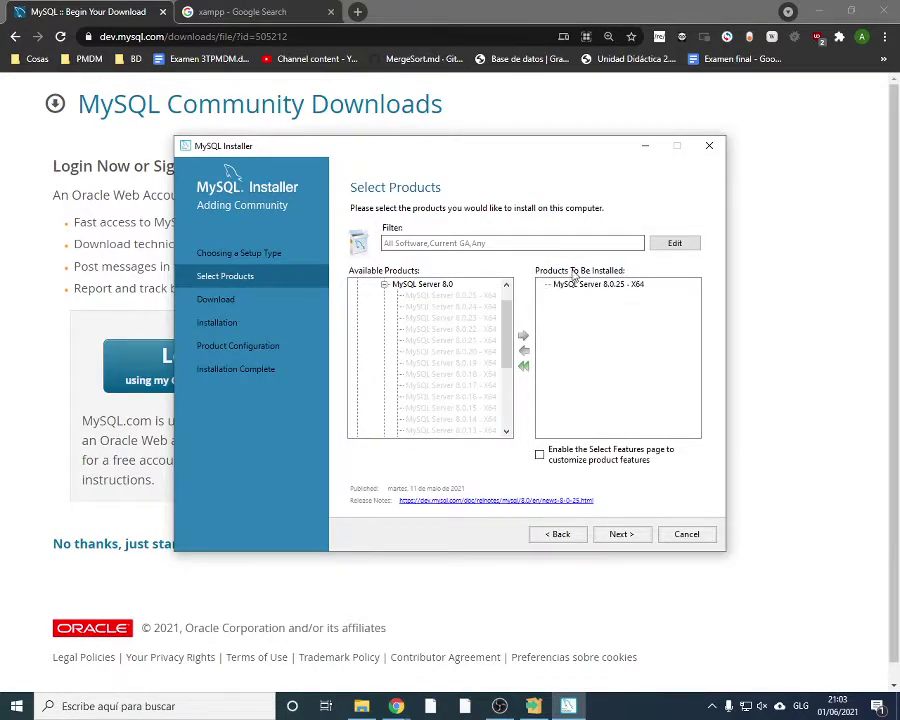
Add MySQL Shell 8.0.25 - X64 from Applications to the install list
click(384, 284)
click(371, 295)
click(358, 306)
click(425, 318)
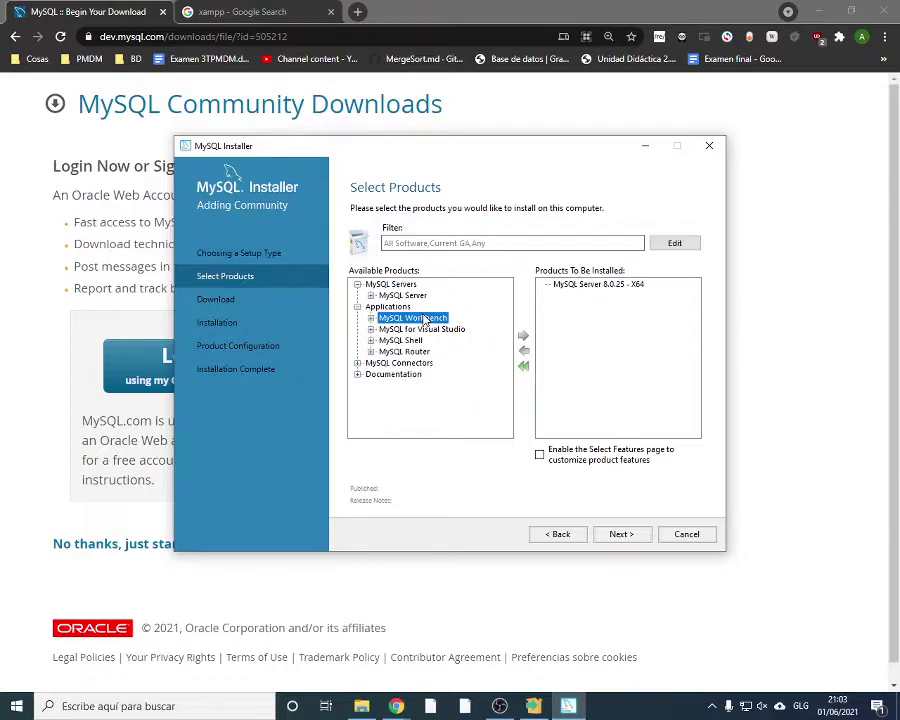
click(371, 340)
click(384, 351)
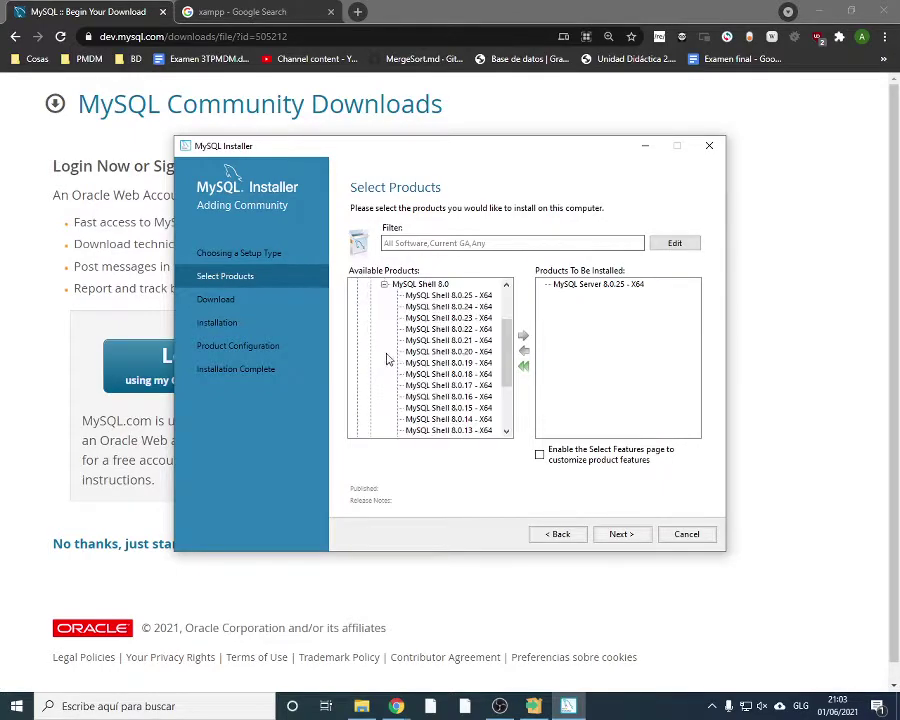
click(440, 297)
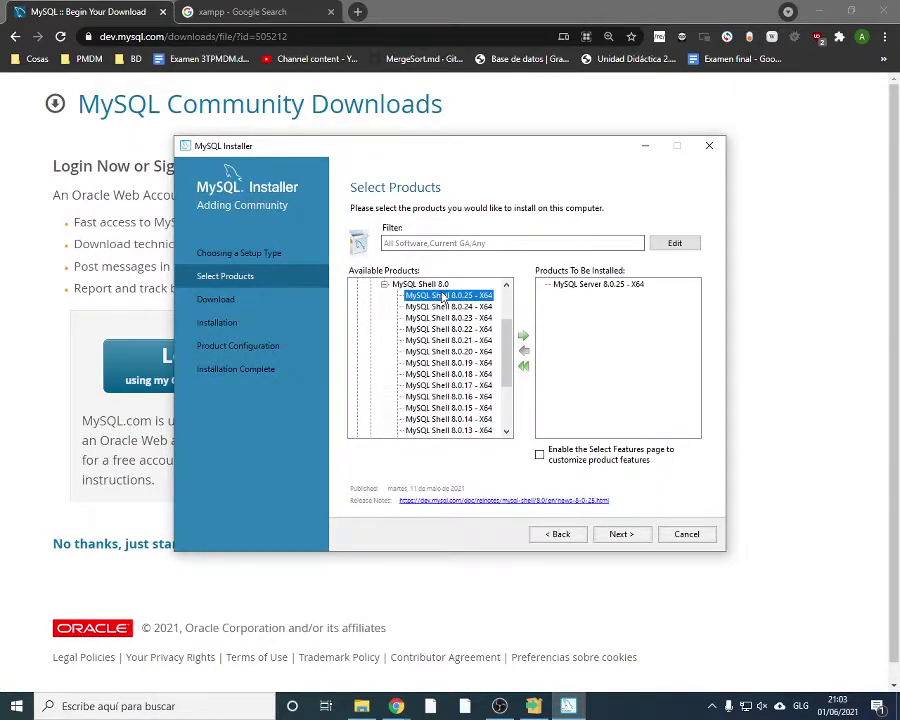
click(526, 339)
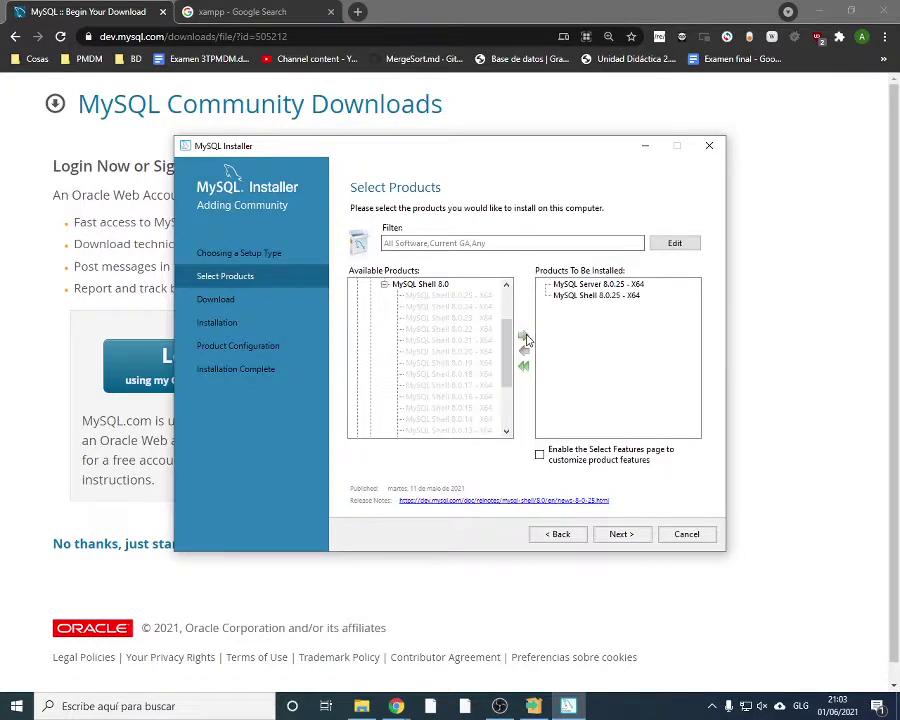
Collapse the MySQL Shell branch and browse the MySQL Router 8.0 releases
click(384, 285)
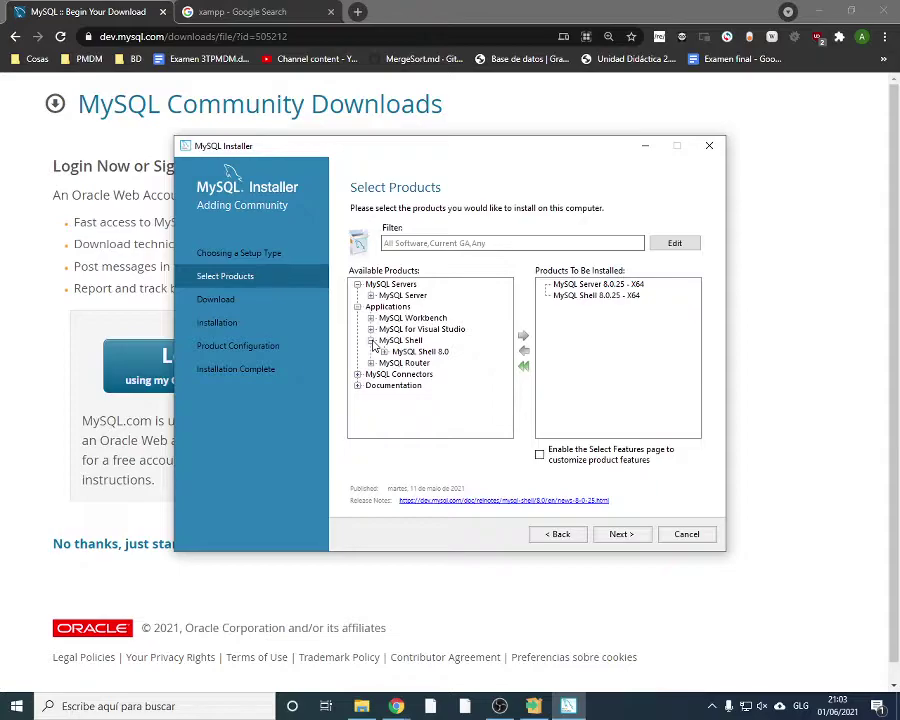
click(371, 340)
click(371, 351)
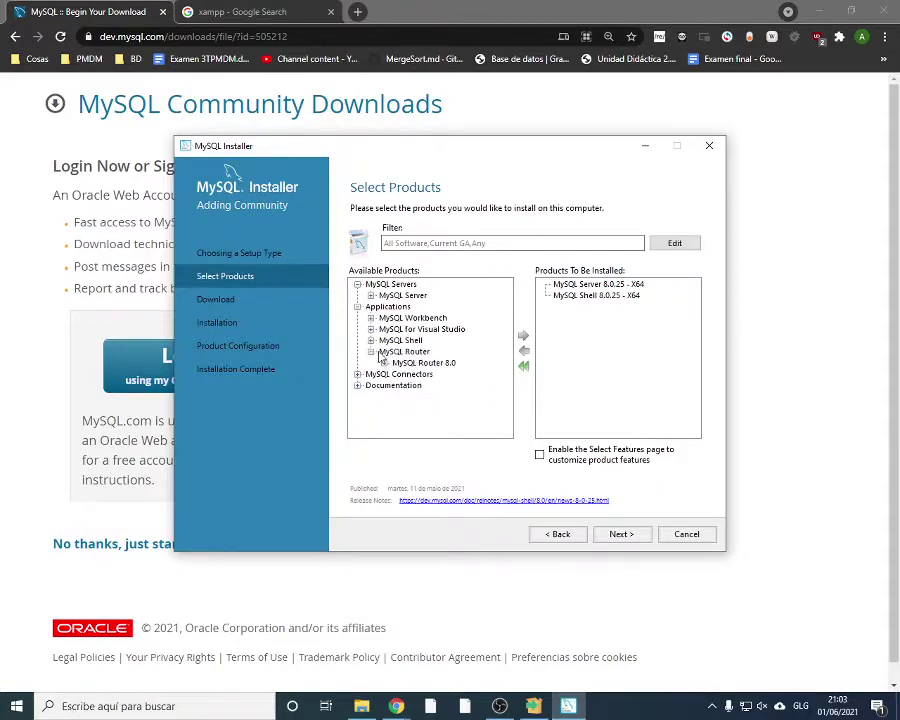
click(384, 363)
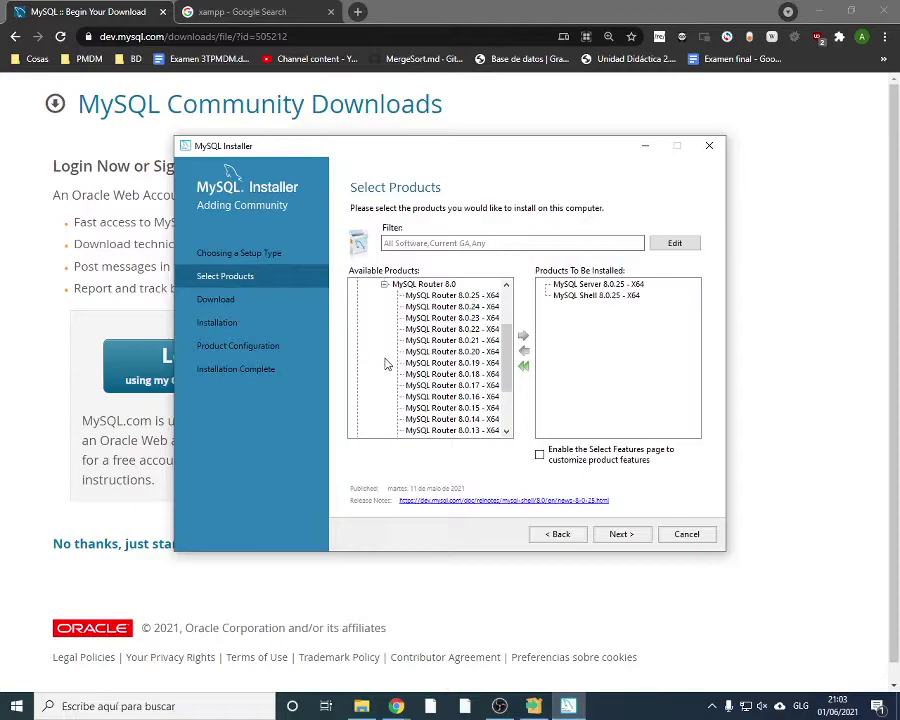
scroll(373, 307, up, 3)
click(371, 343)
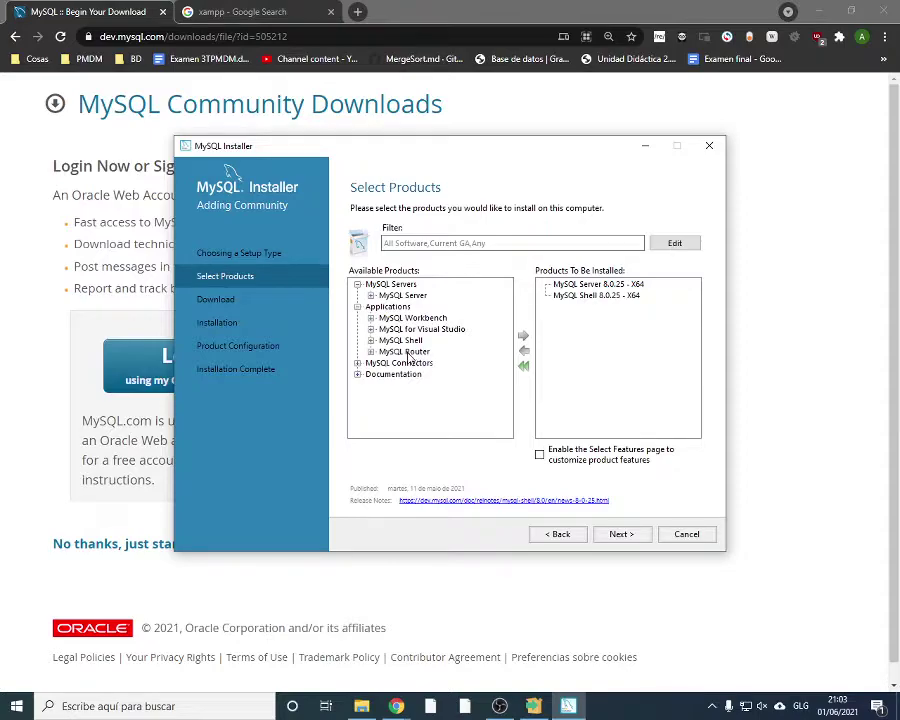
Browse MySQL Connectors and Connector/J, then continue to the Download step
click(358, 363)
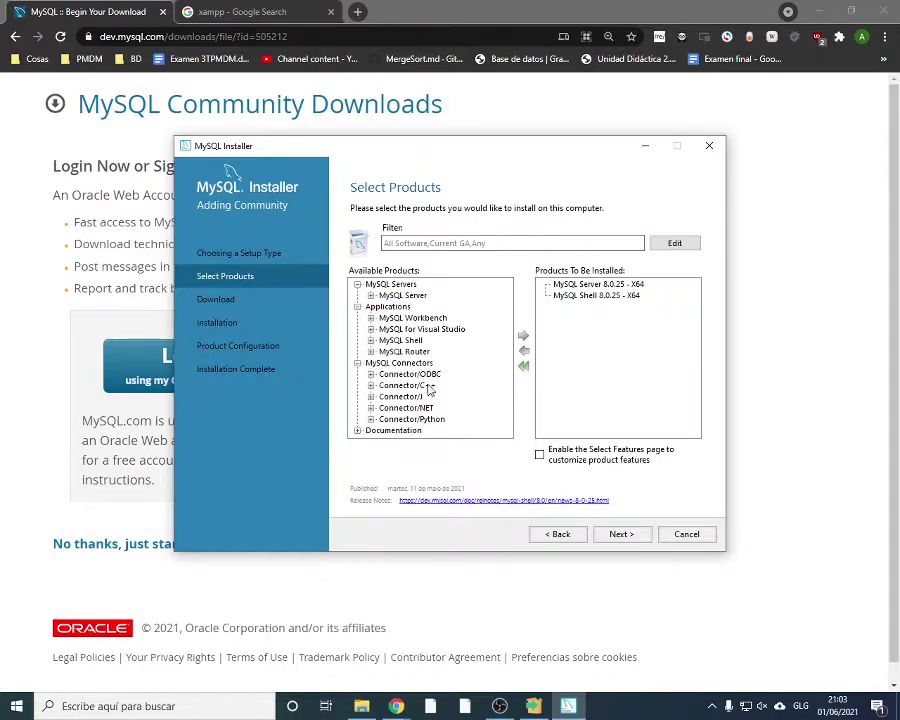
click(401, 397)
click(372, 397)
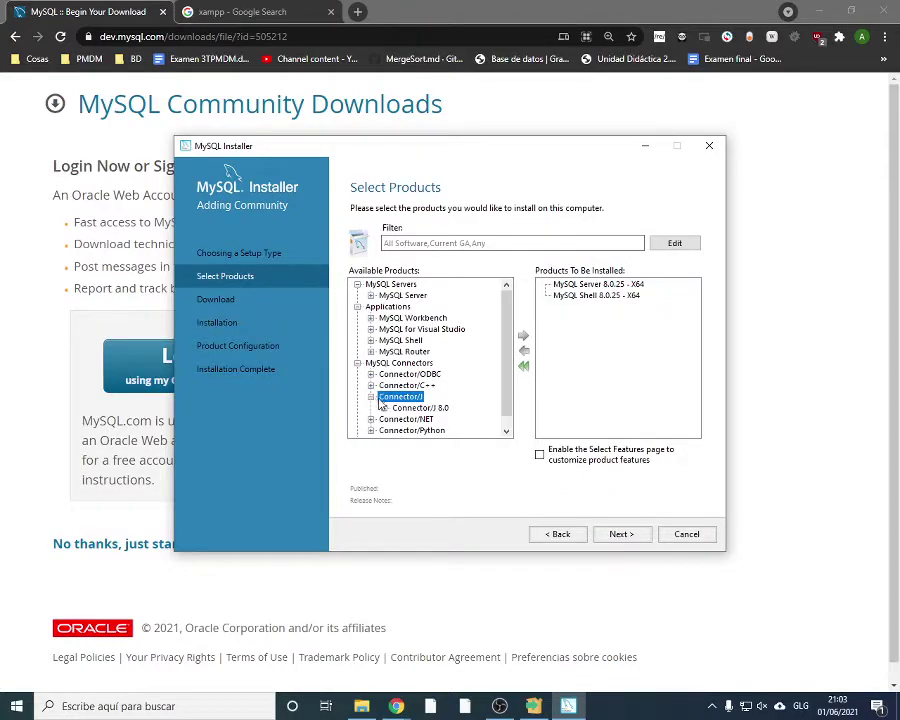
click(372, 397)
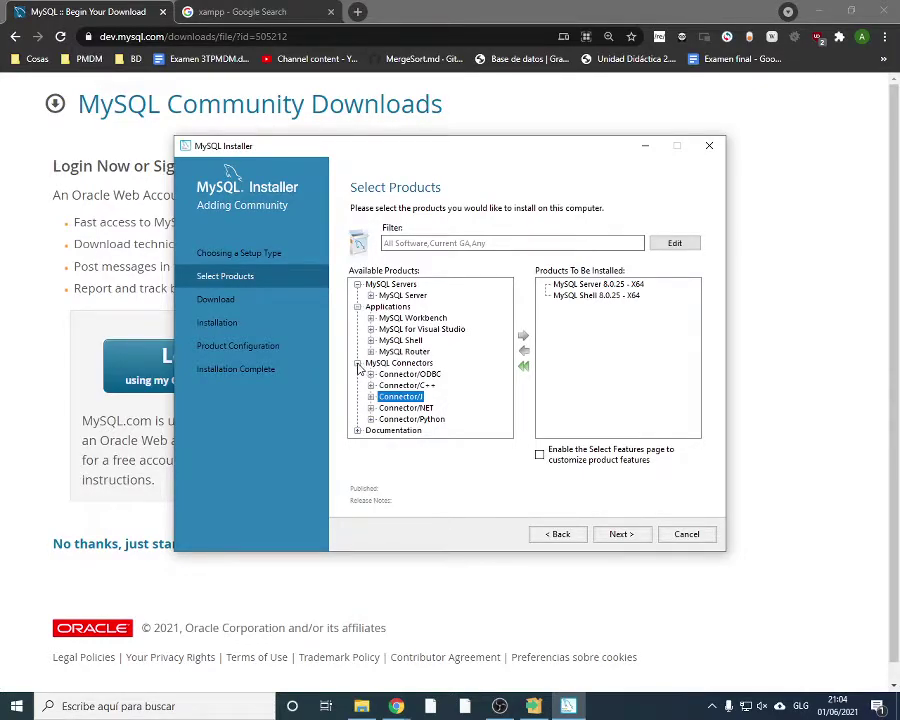
click(357, 364)
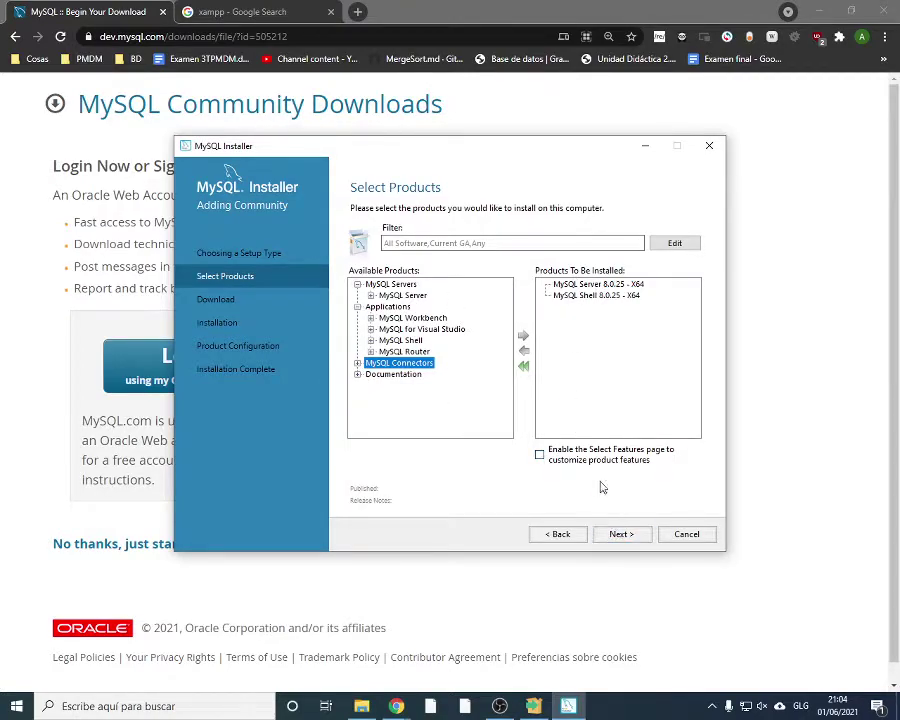
click(622, 535)
Execute the MySQL Server and Shell downloads and finish the PostgreSQL setup wizard
click(623, 535)
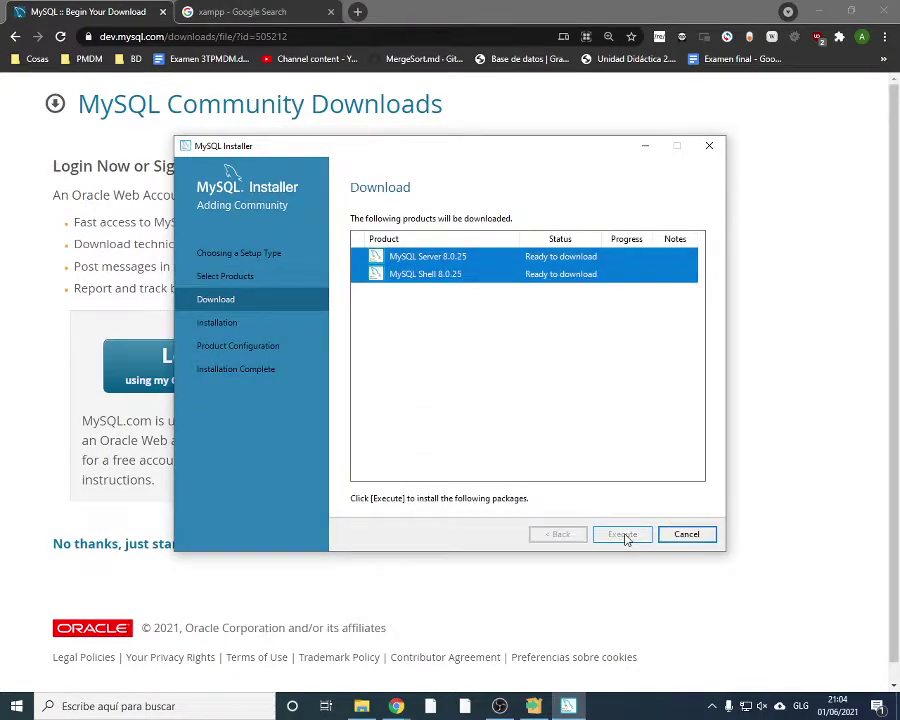
click(534, 705)
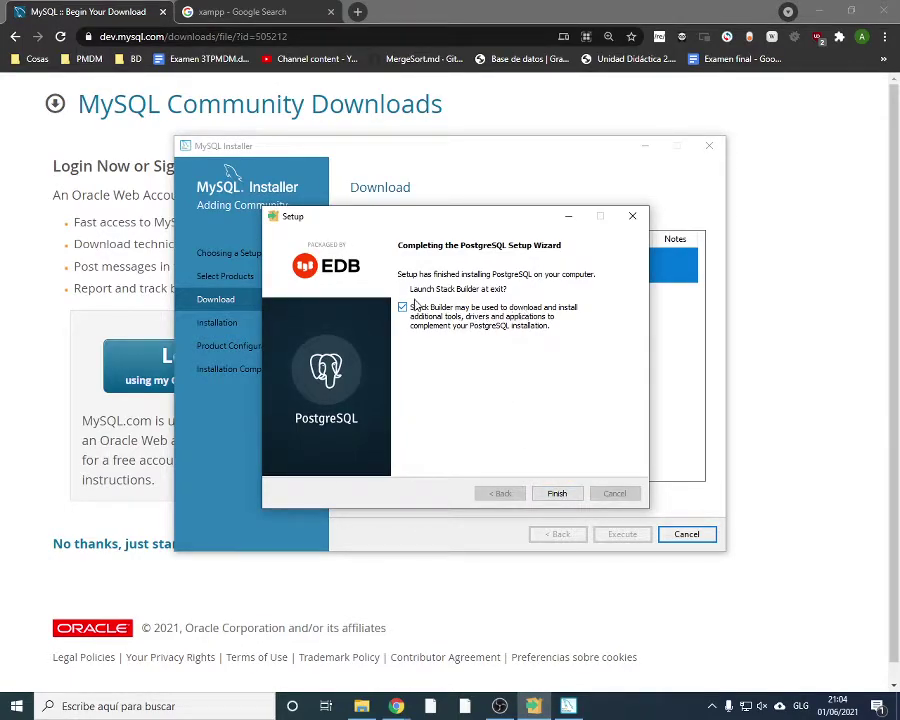
click(559, 494)
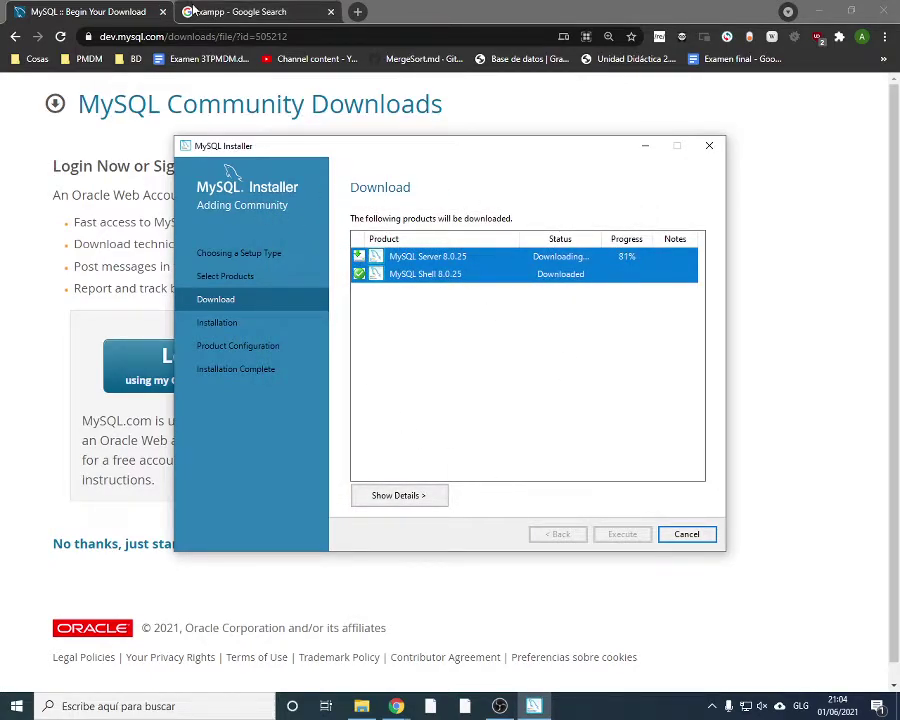
Search Google for 'dbeaver' in Chrome and open the dbeaver.io Download page
key(alt+Tab)
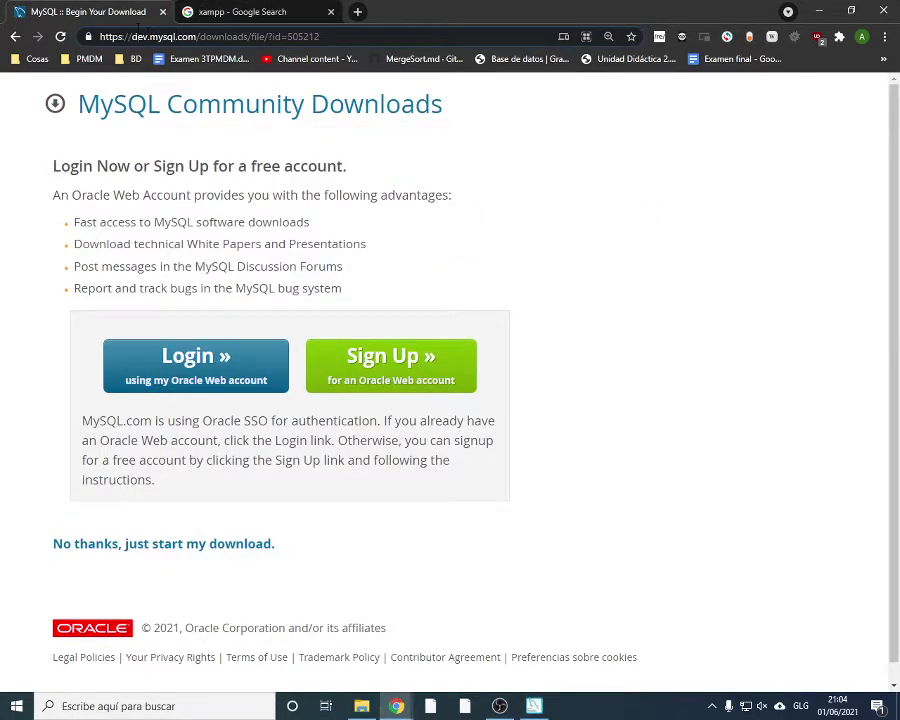
click(135, 37)
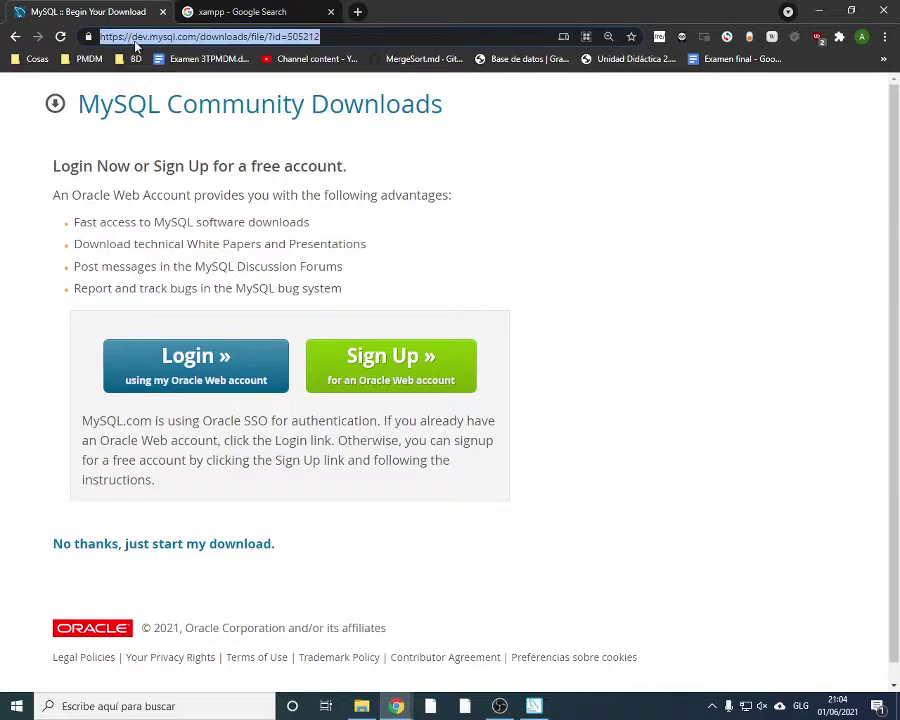
text(dbeaver)
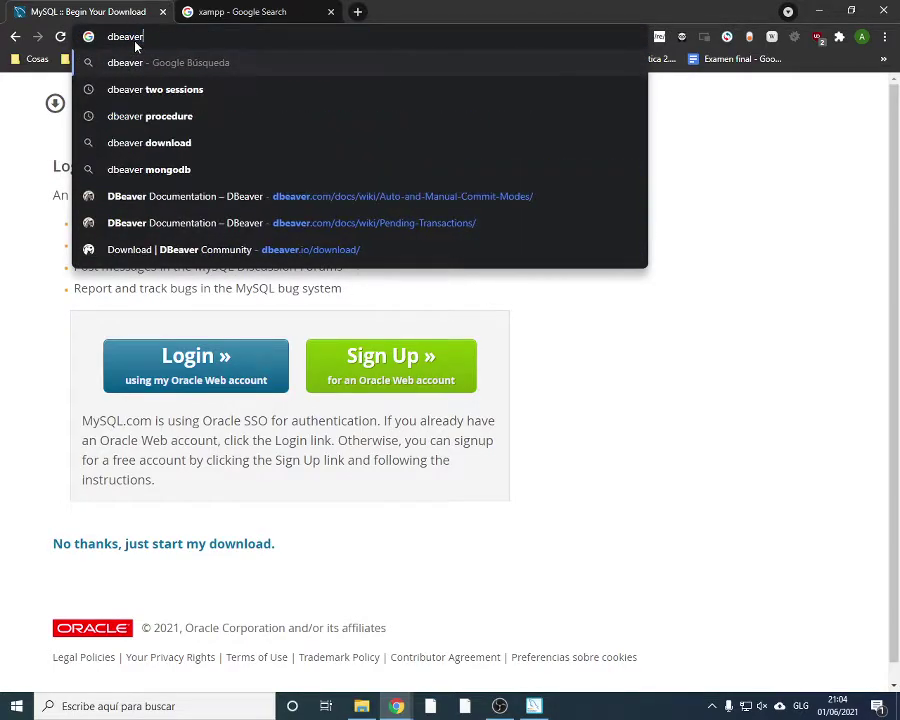
key(Return)
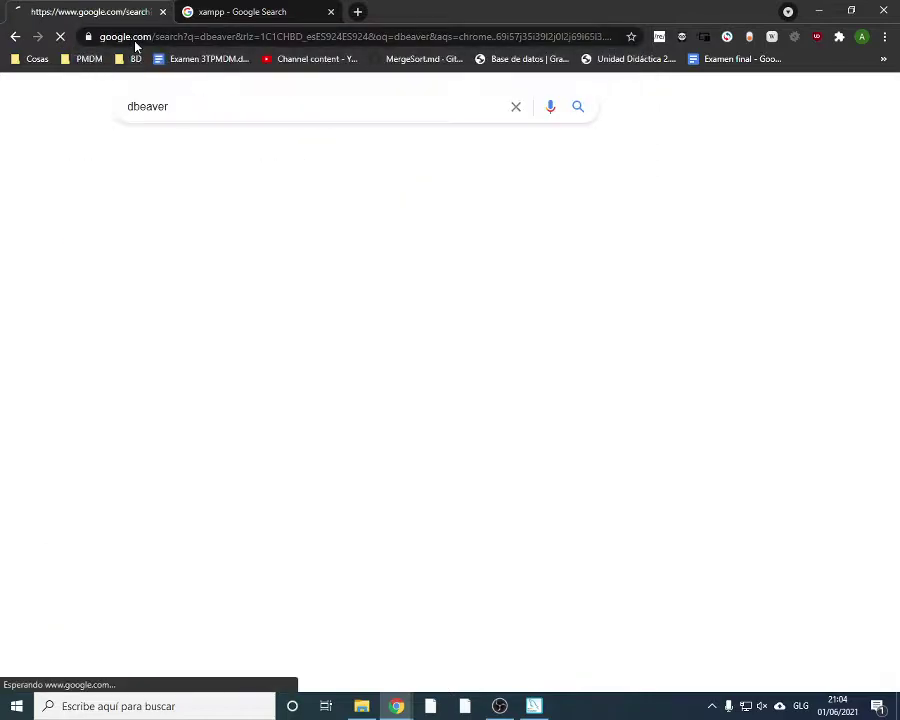
click(169, 290)
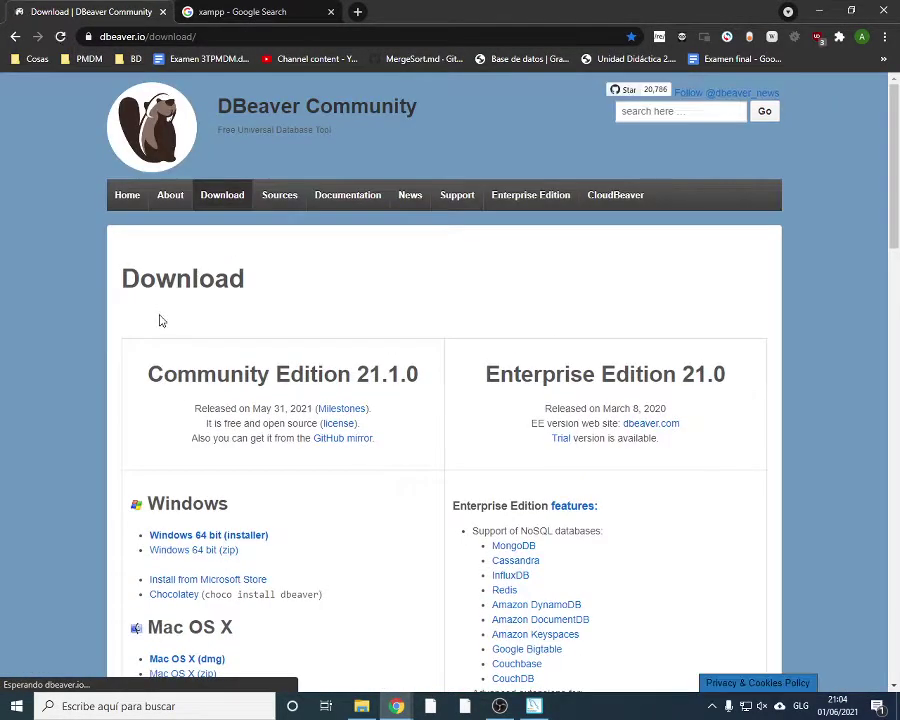
Download the Windows 64-bit installer for DBeaver Community Edition 21.1.0
scroll(338, 340, down, 1)
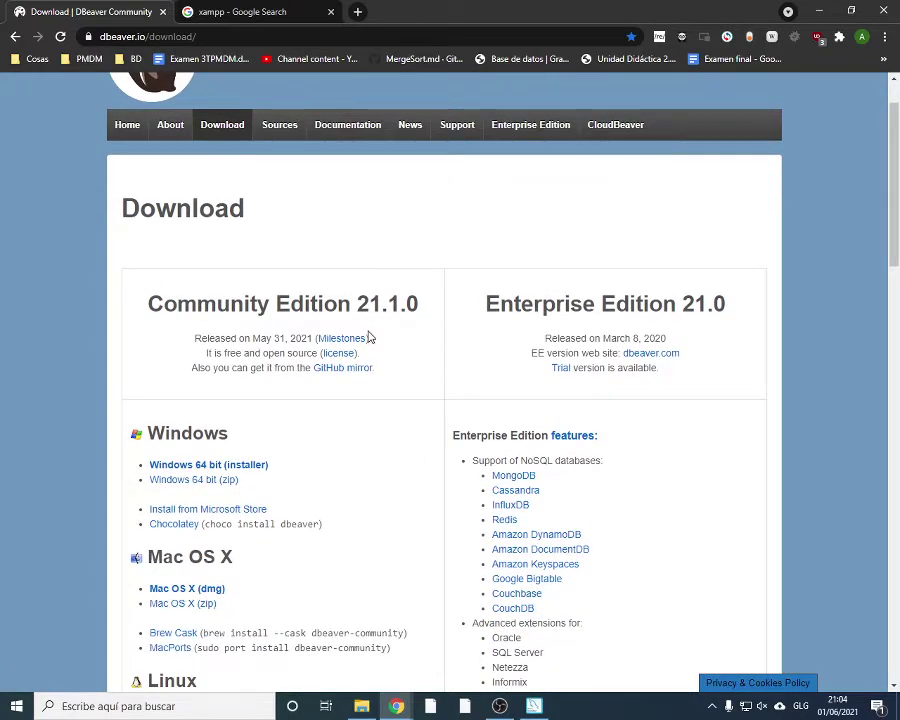
scroll(290, 371, down, 1)
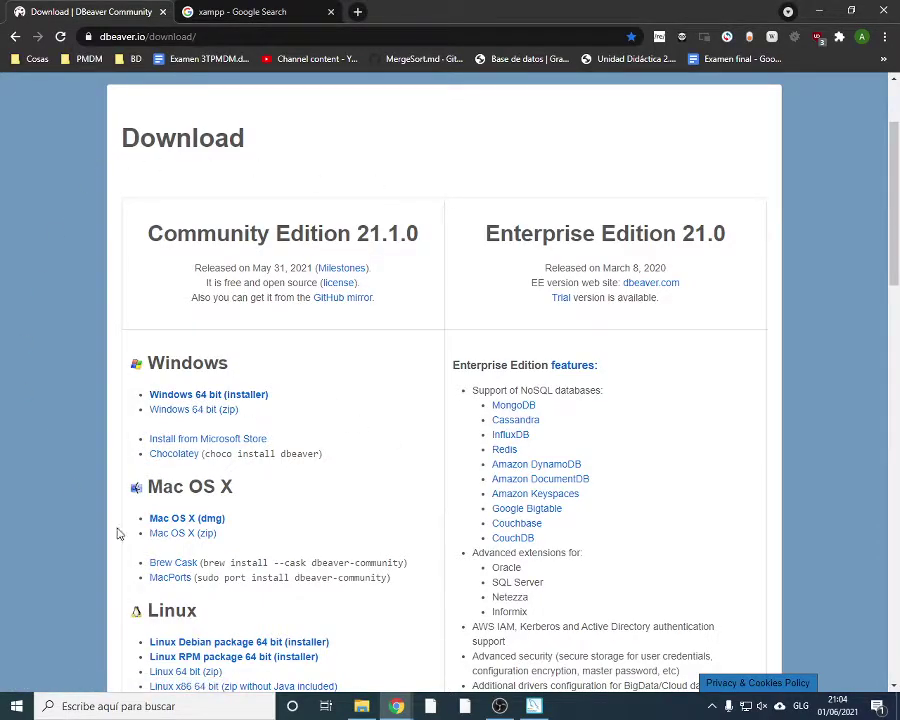
click(180, 397)
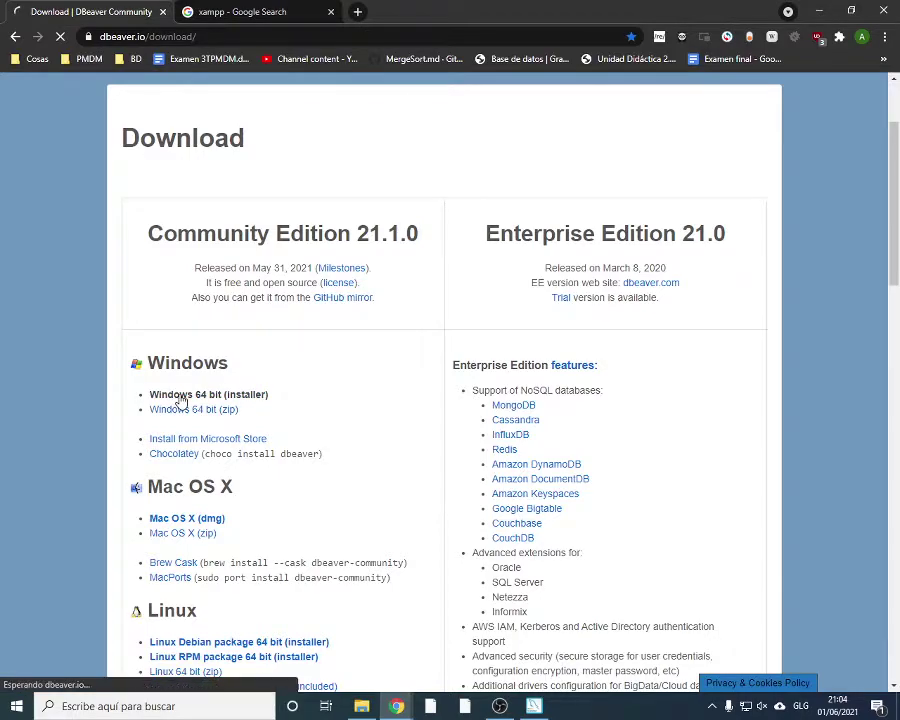
scroll(366, 394, down, 1)
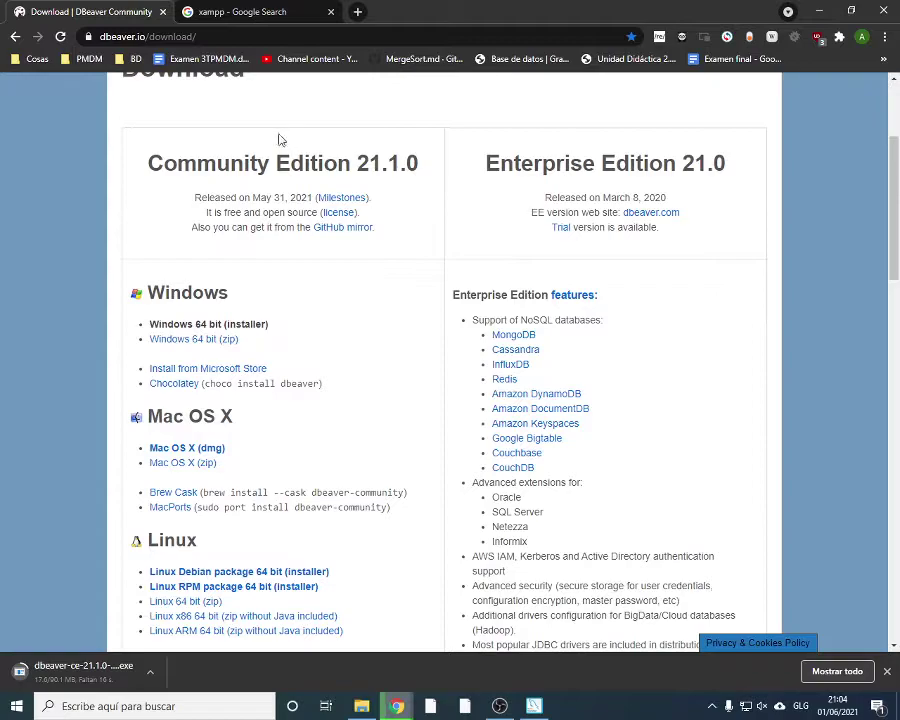
Highlight the Community Edition 21.1.0 and Enterprise Edition headings and the supported NoSQL databases list
drag(147, 161, 414, 232)
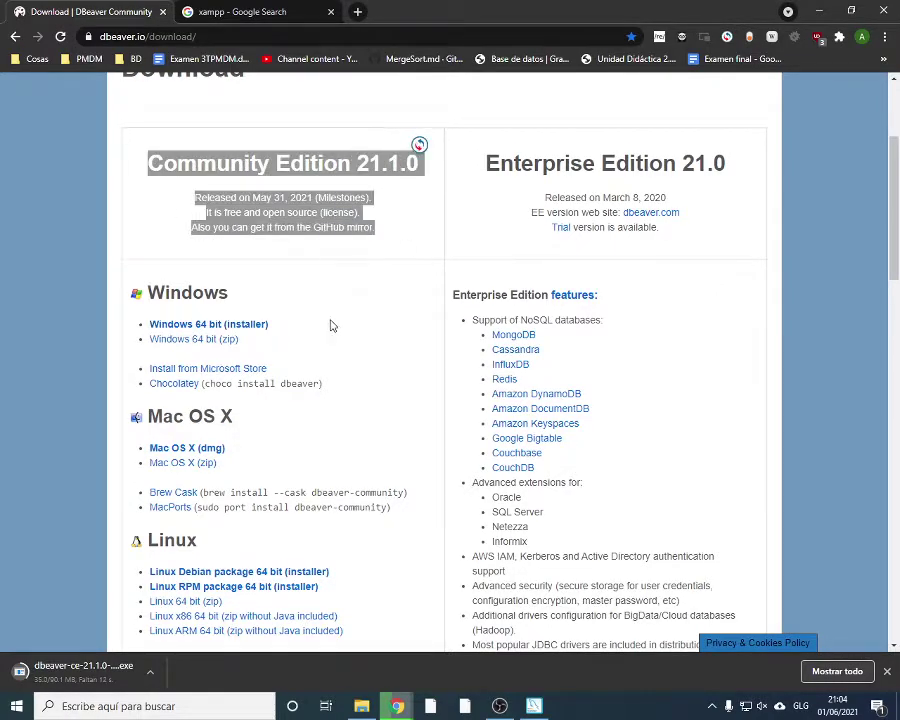
scroll(223, 376, down, 5)
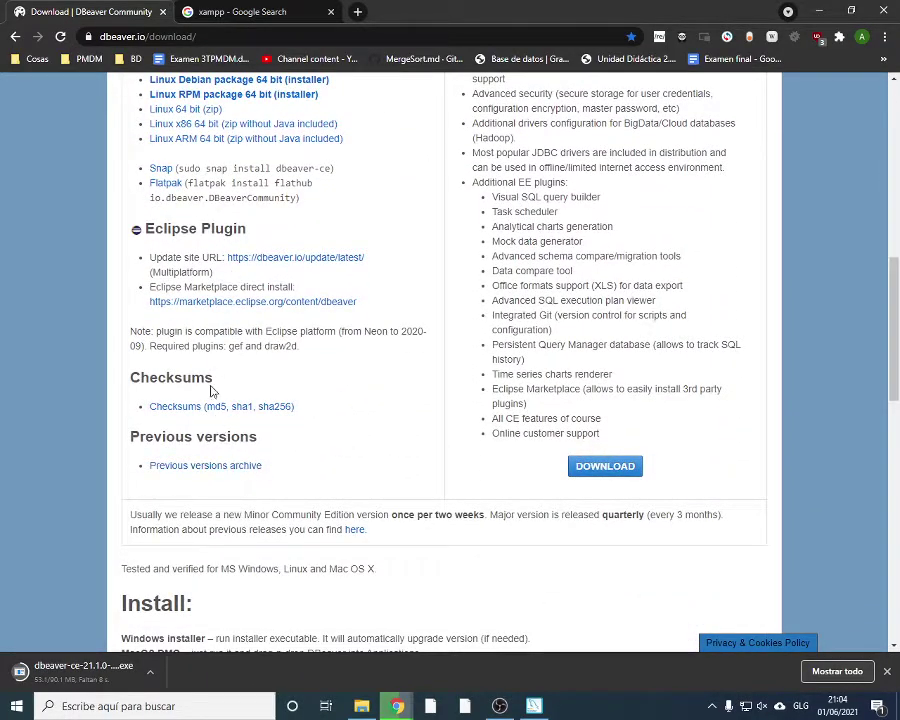
scroll(211, 385, up, 7)
scroll(320, 360, down, 3)
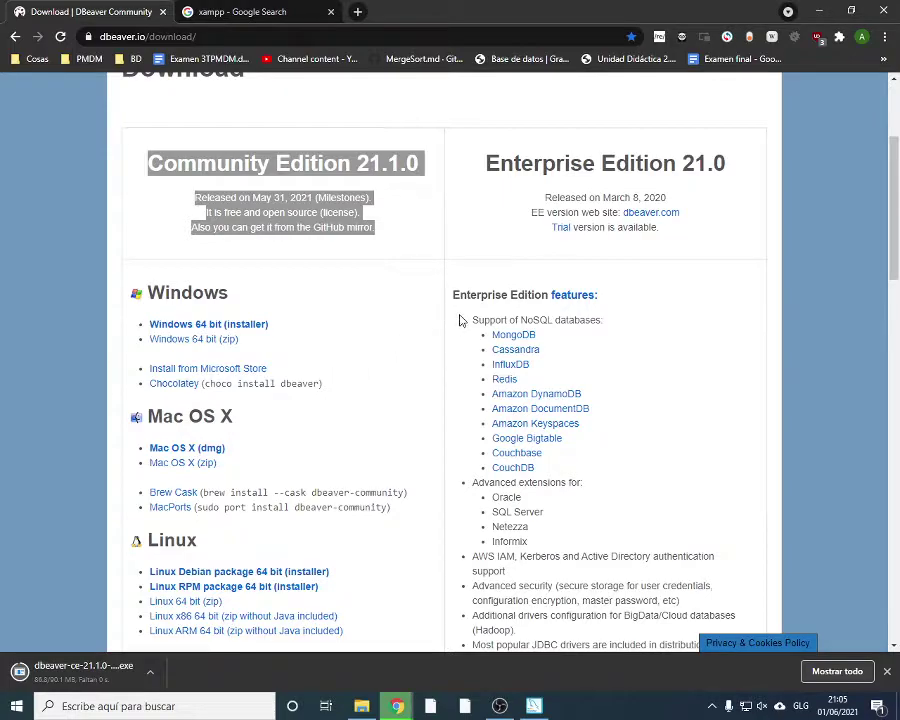
drag(487, 162, 582, 163)
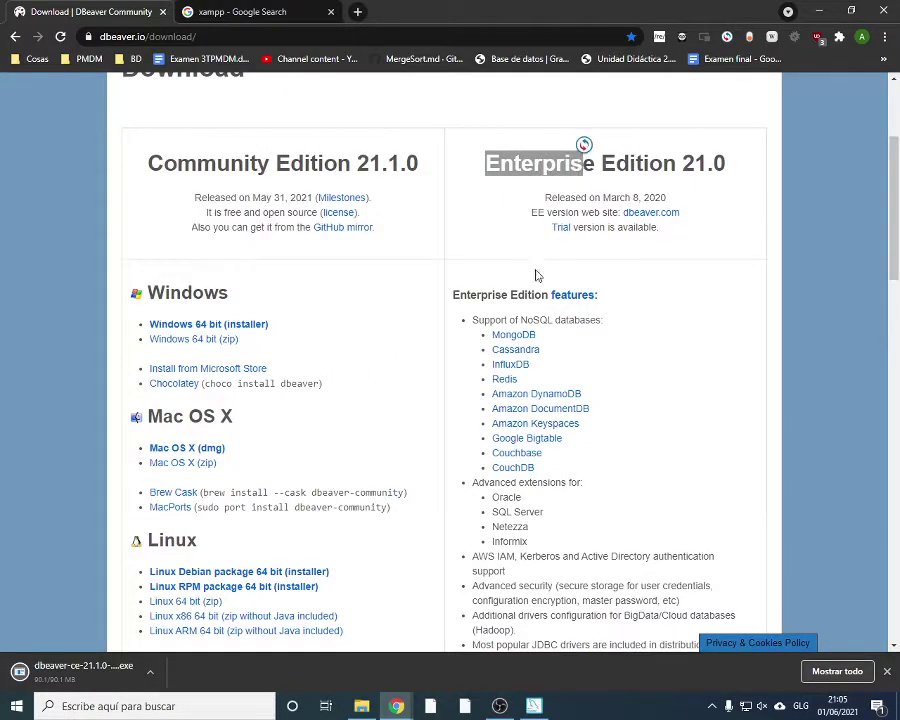
mouse_move(471, 318)
mouse_down()
mouse_move(560, 336)
mouse_move(592, 472)
mouse_move(506, 438)
mouse_move(479, 337)
mouse_up()
click(594, 358)
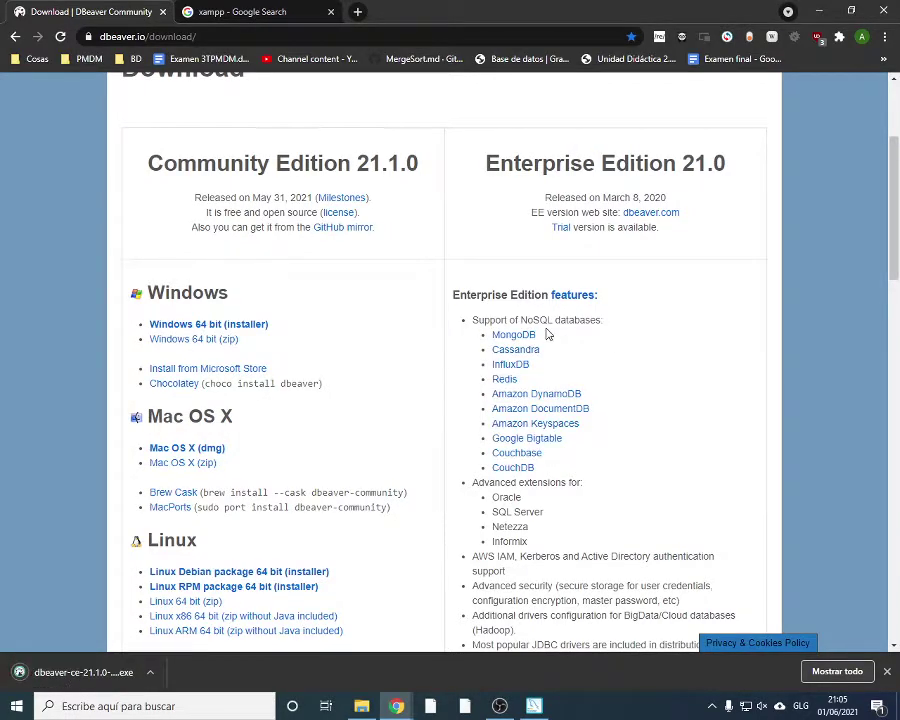
Highlight MongoDB, Cassandra and the Amazon DynamoDB to Keyspaces entries in the NoSQL list
drag(543, 340, 492, 343)
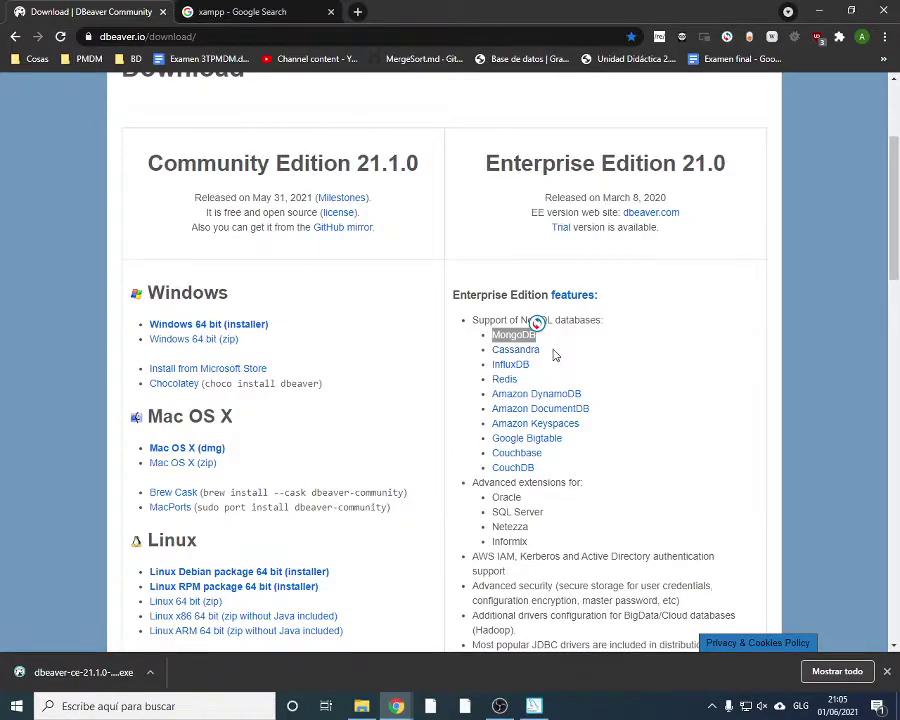
click(553, 356)
drag(540, 356, 490, 350)
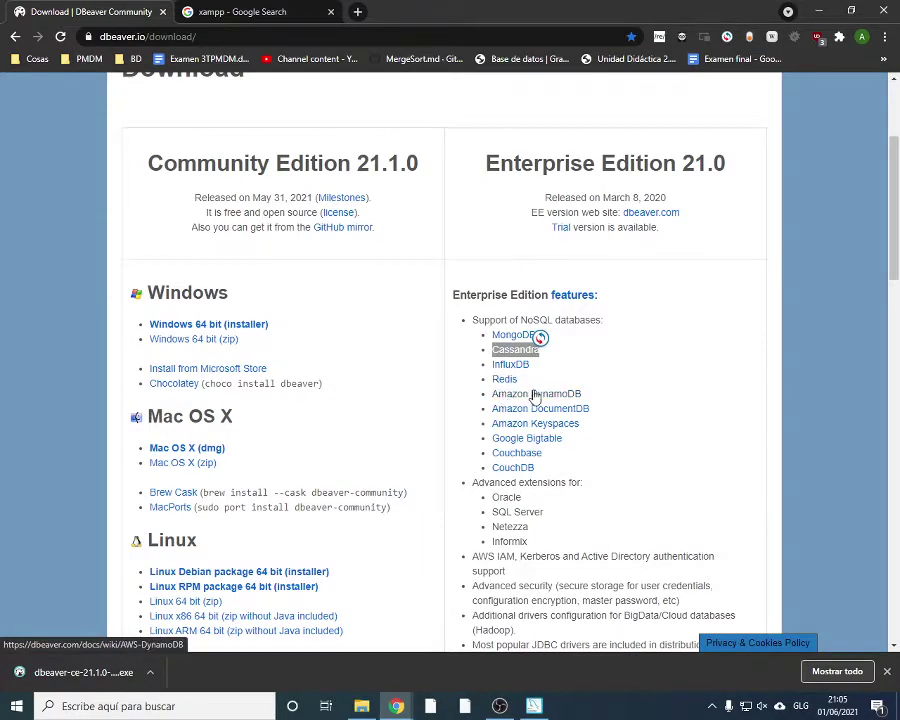
drag(490, 400, 604, 422)
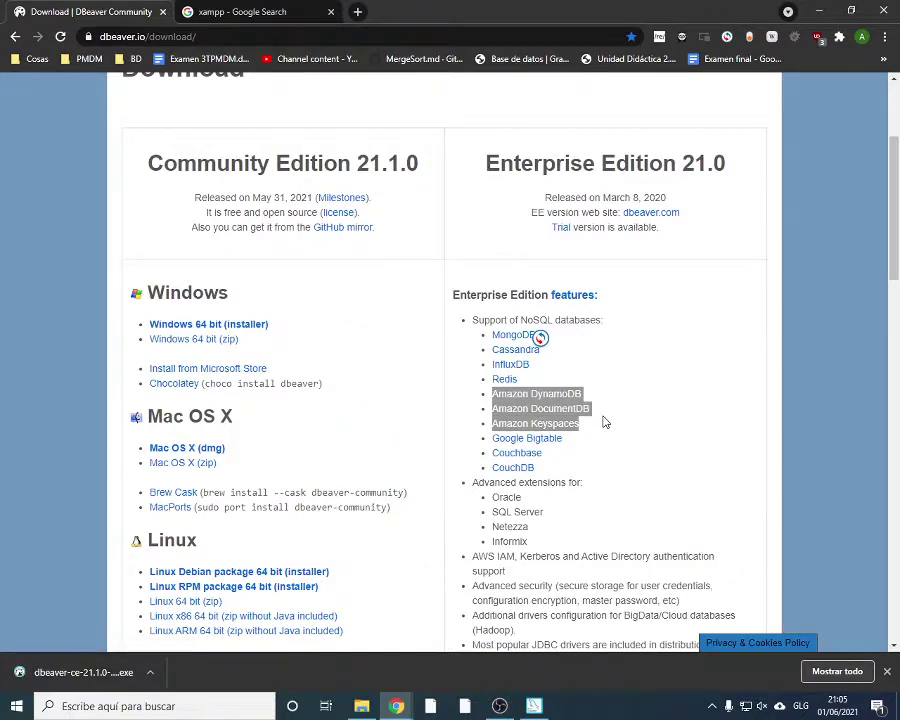
click(571, 424)
drag(490, 392, 481, 438)
click(584, 446)
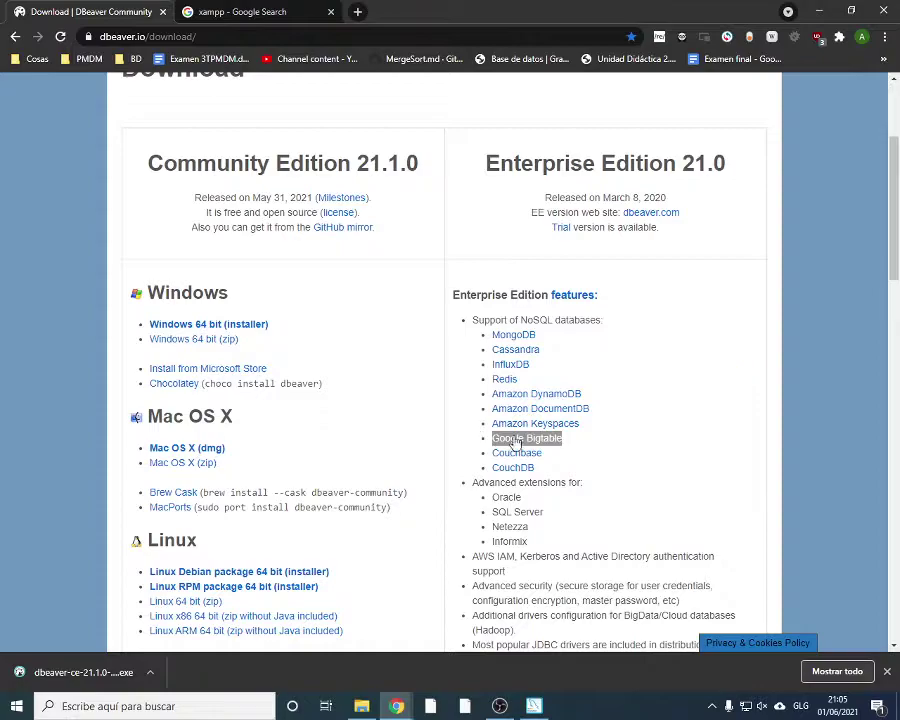
drag(568, 432, 610, 494)
Highlight the SQL Server, Netezza, Informix and Hadoop mentions further down the page
scroll(507, 371, down, 3)
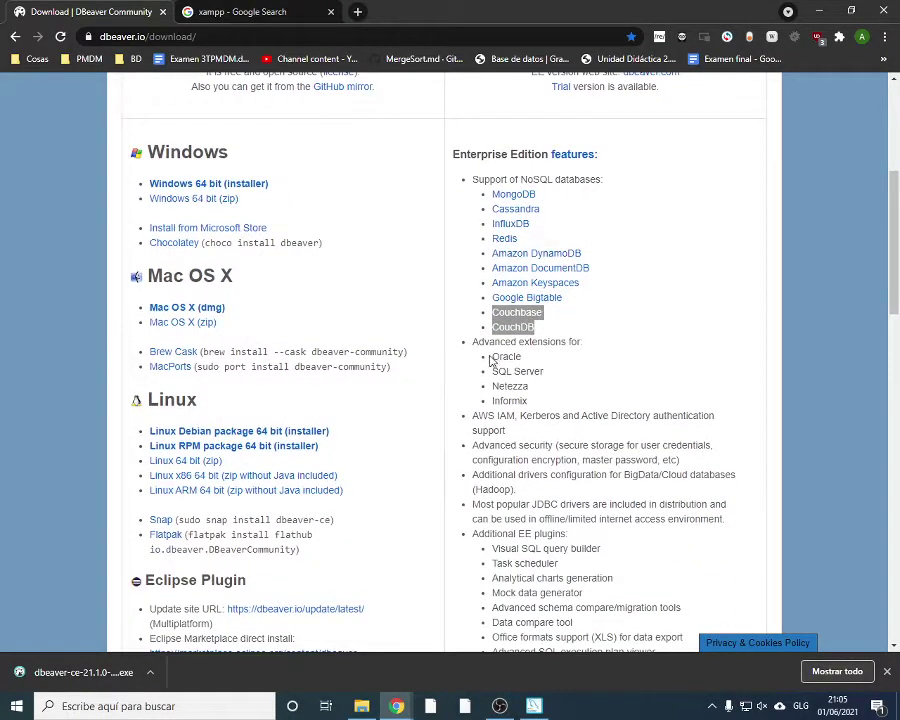
drag(490, 367, 547, 401)
scroll(592, 413, down, 3)
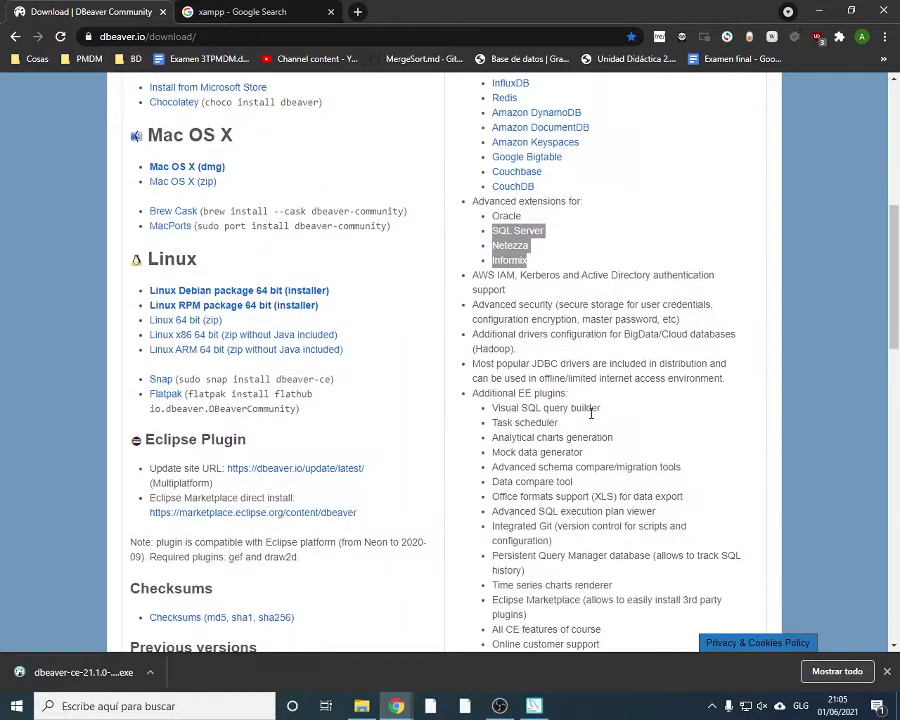
mouse_move(474, 349)
mouse_down()
mouse_move(514, 350)
mouse_move(483, 349)
mouse_up()
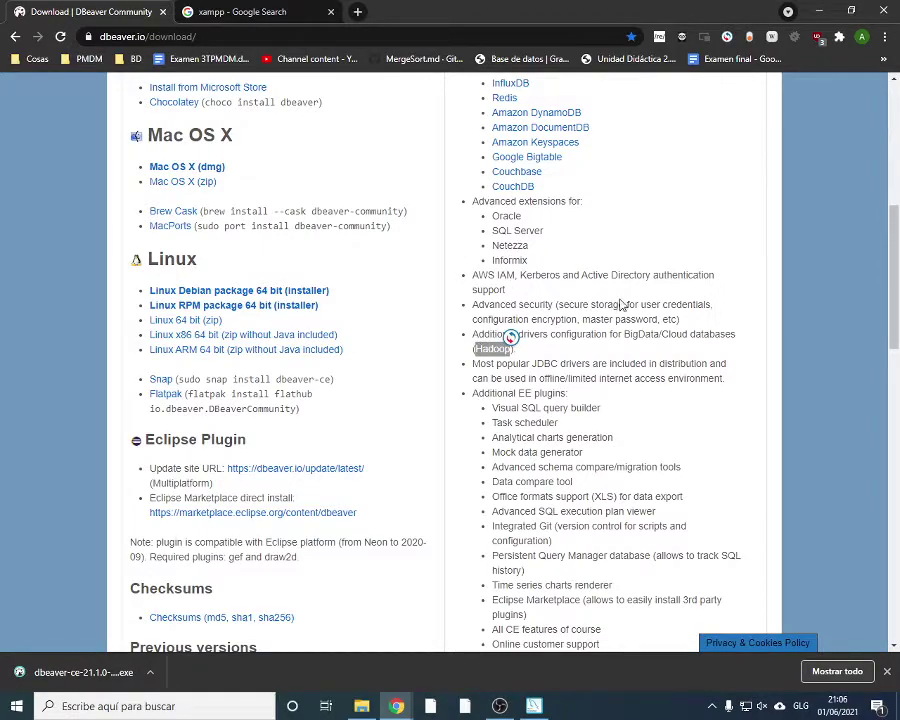
Open the downloaded dbeaver-ce installer and advance MySQL Installer past its Download page
scroll(563, 374, down, 3)
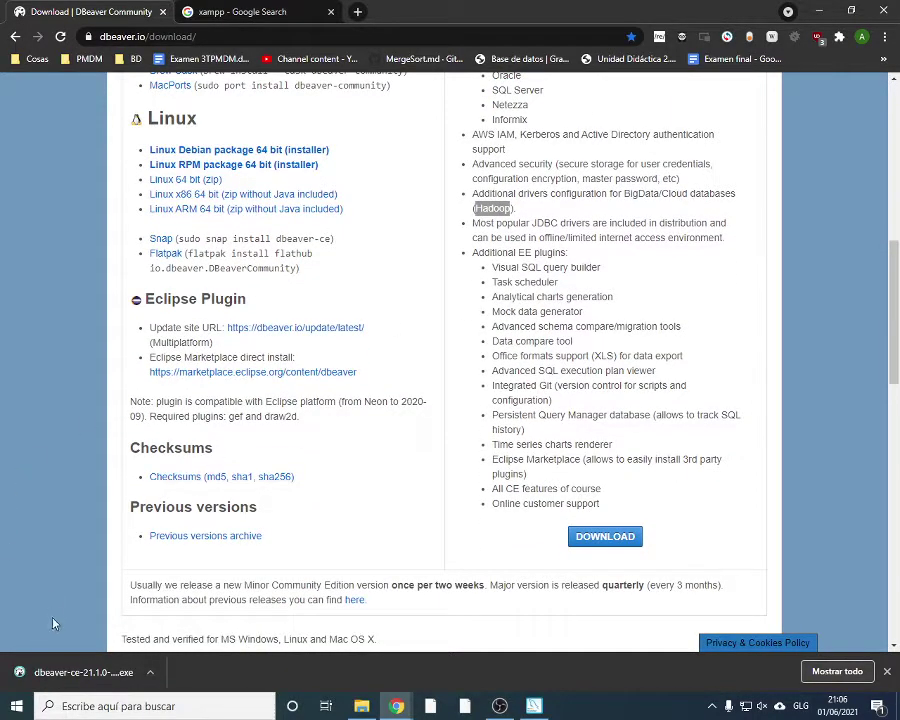
click(76, 683)
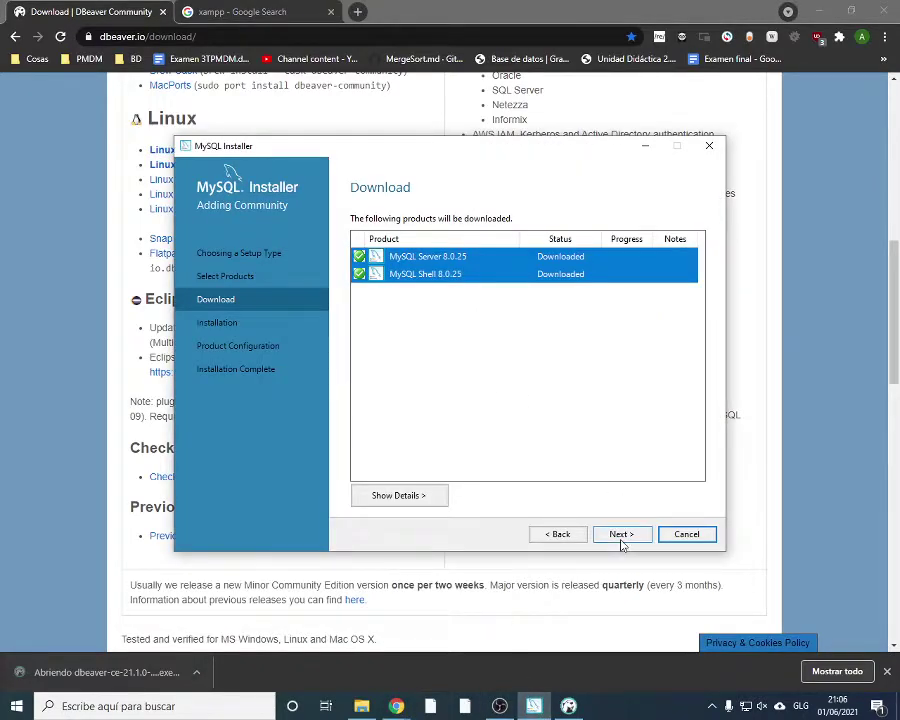
click(622, 535)
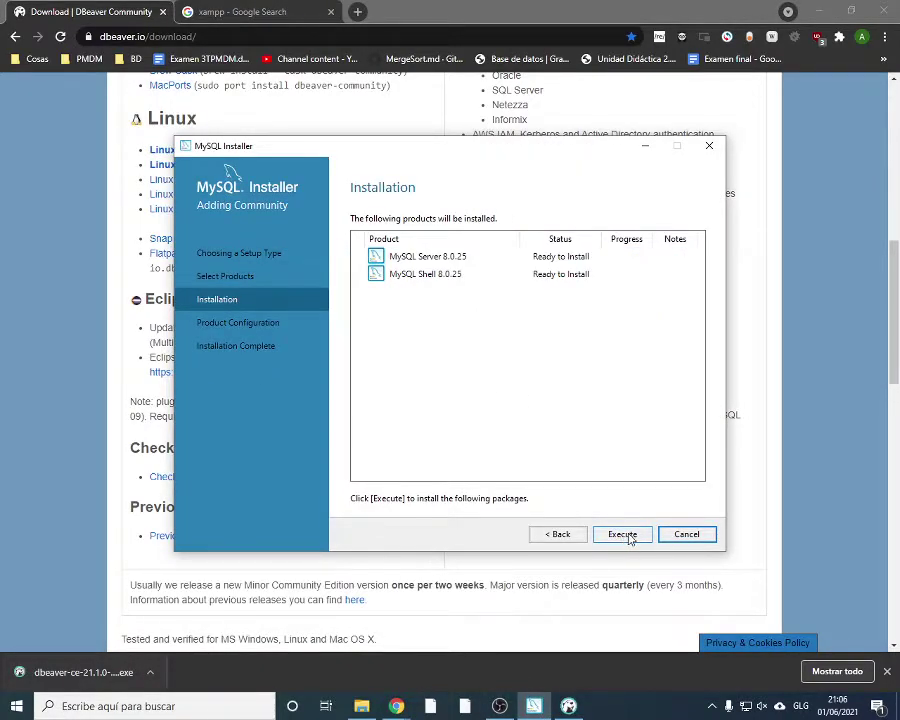
Execute the MySQL Server and Shell 8.0.25 installation and move the DBeaver language prompt top-left
click(628, 538)
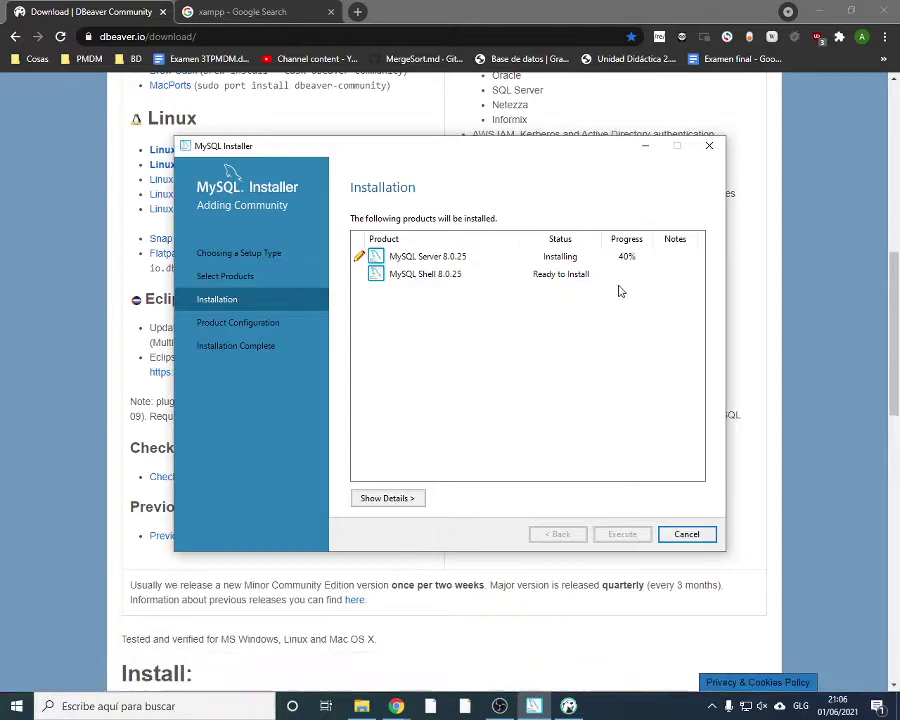
click(568, 706)
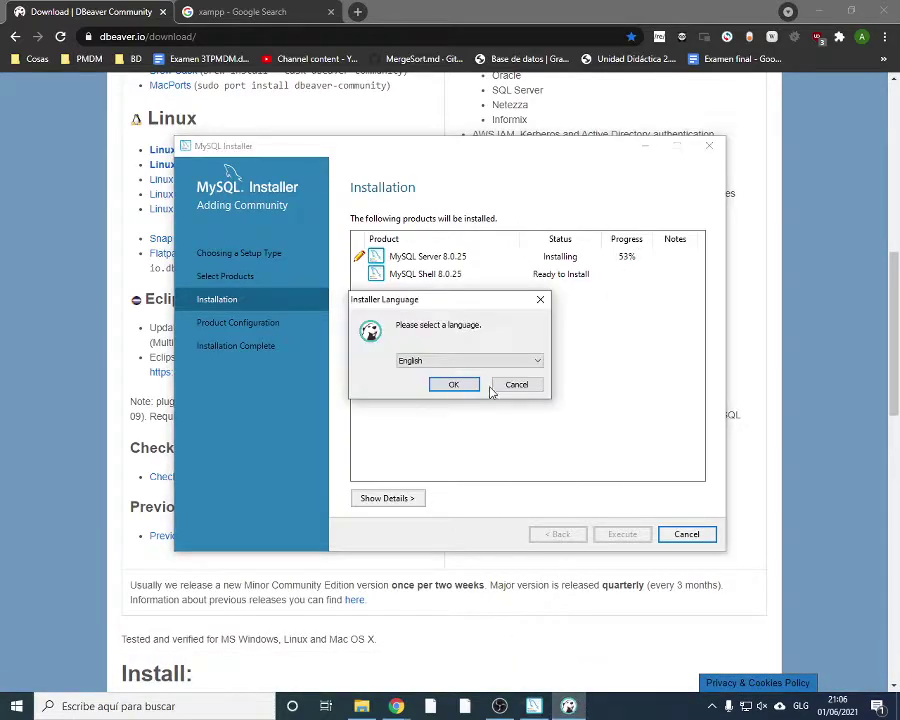
drag(444, 298, 206, 138)
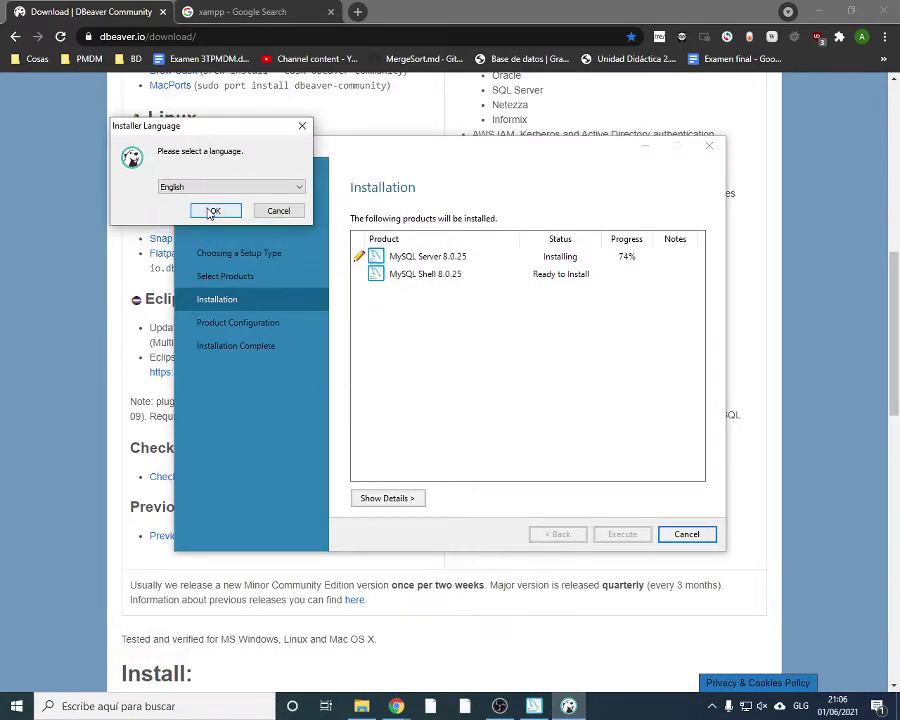
Keep English, pass the welcome page, move the setup window aside and accept the Apache licence
click(215, 212)
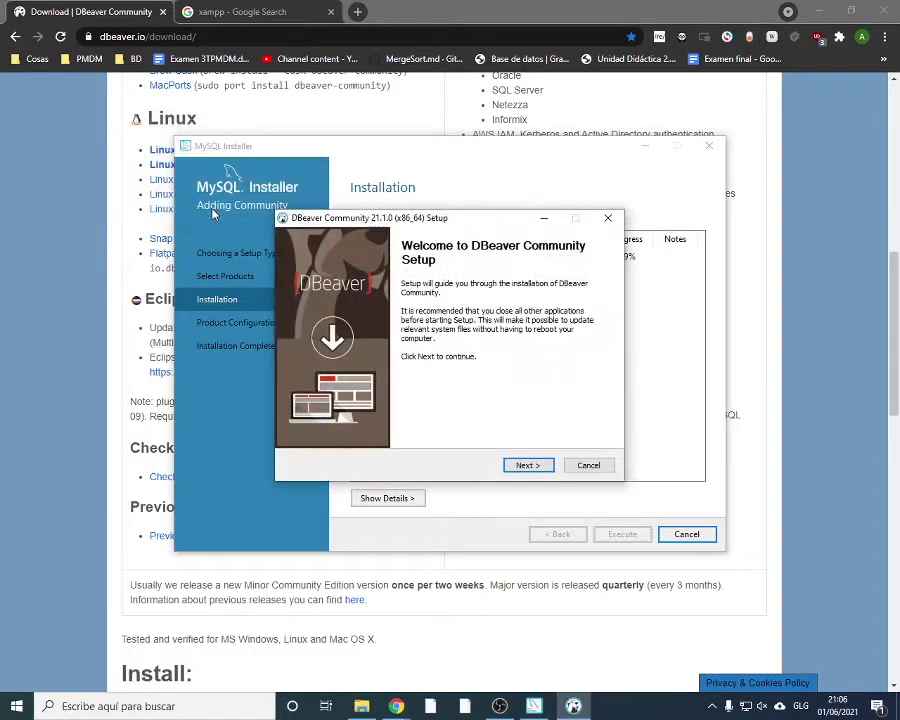
click(528, 466)
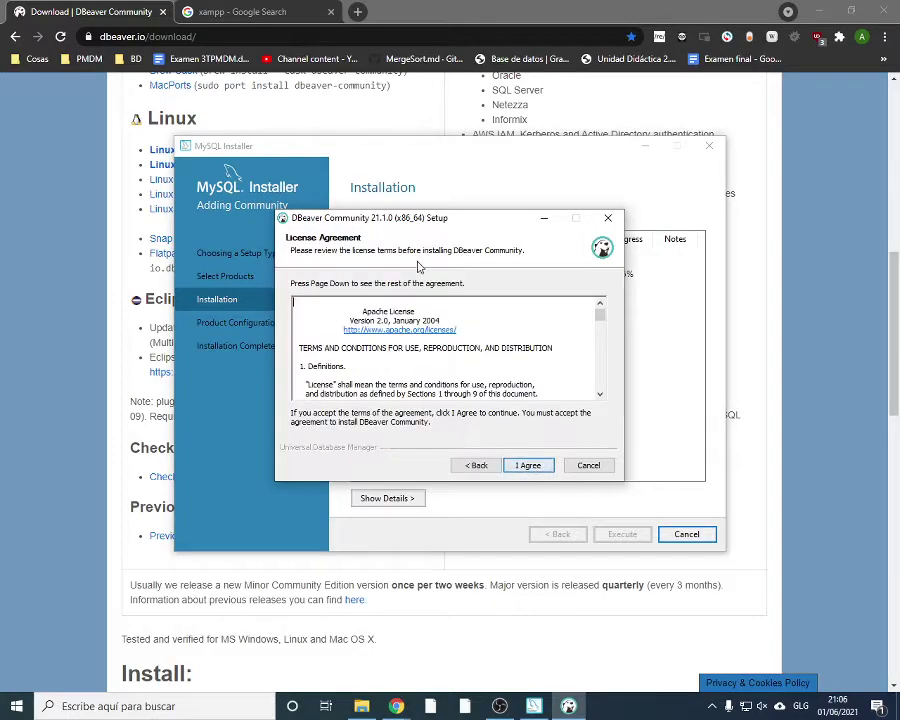
drag(410, 226, 216, 112)
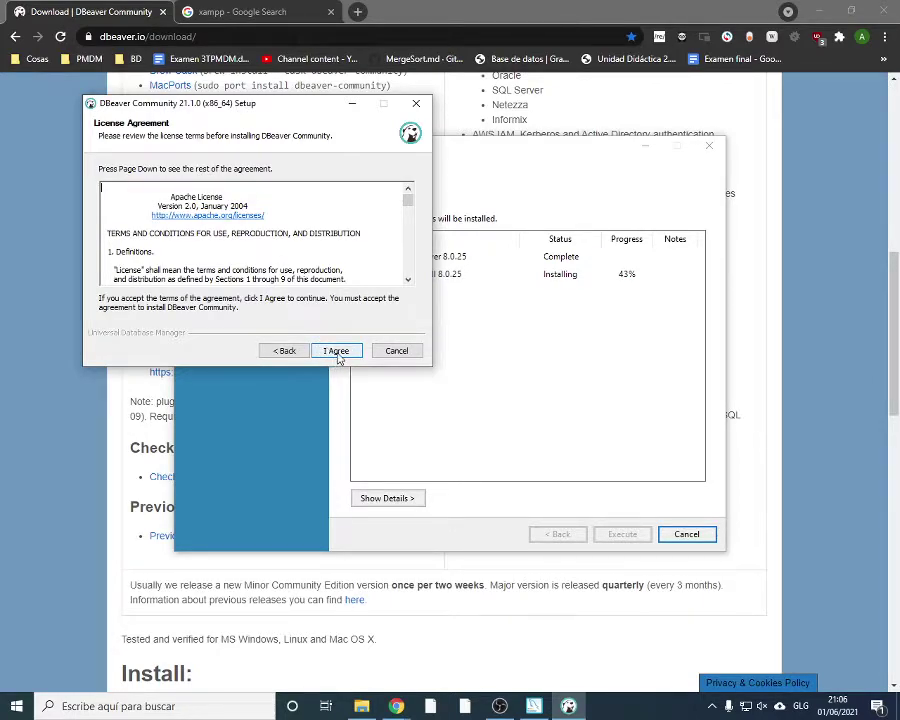
click(336, 352)
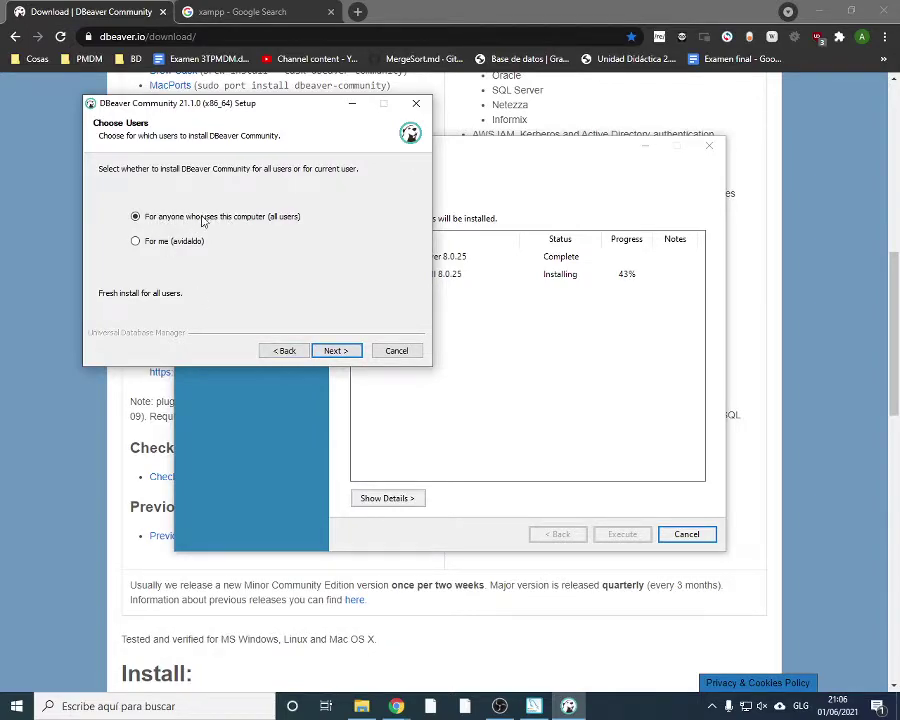
Install for all users with Include Java, Reset Settings and .SQL file association components
click(336, 351)
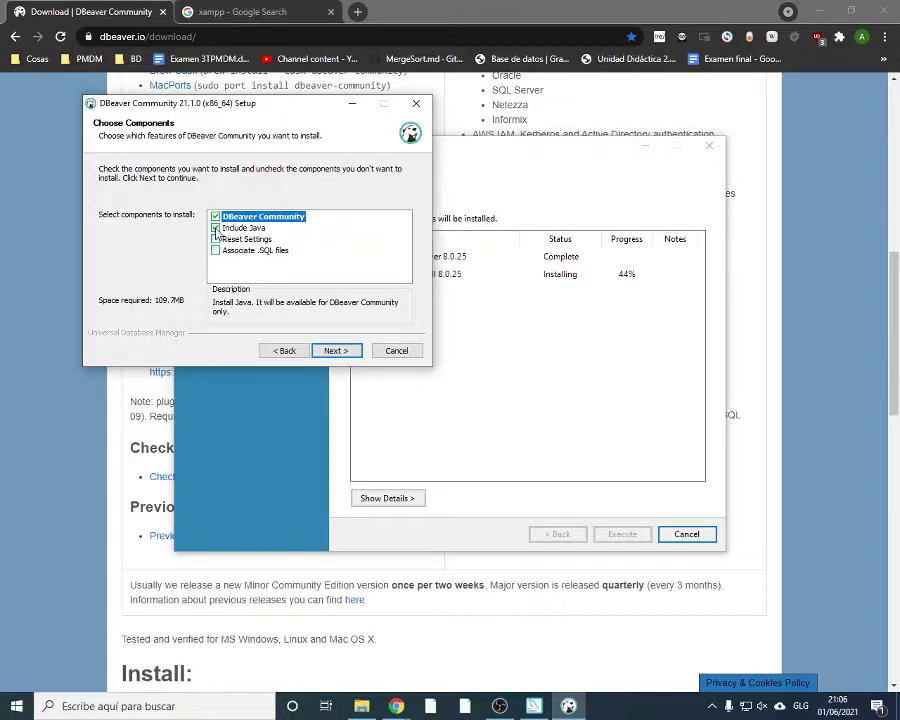
click(235, 229)
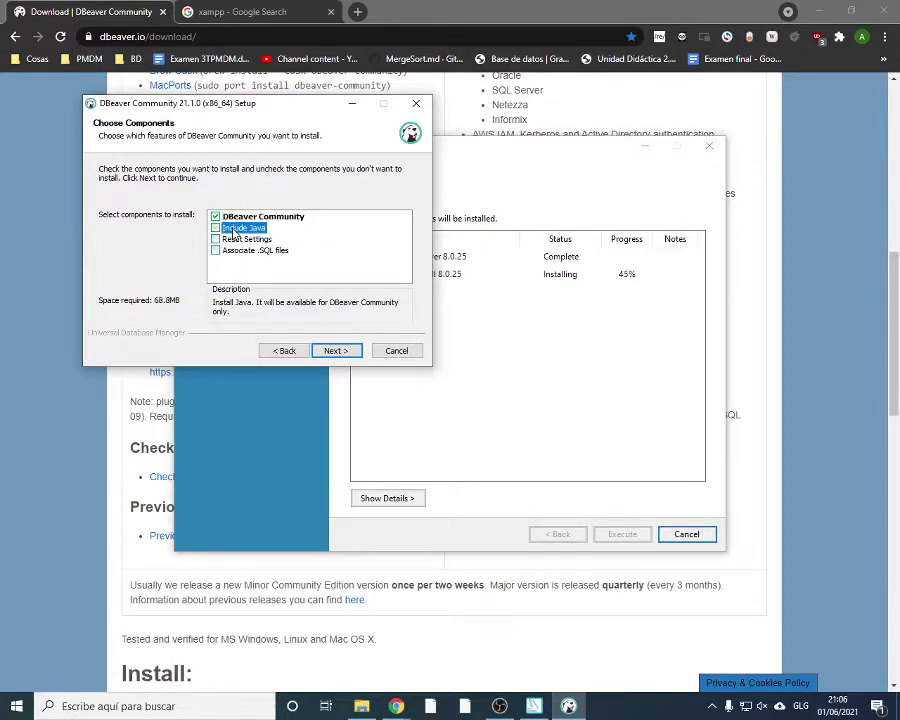
click(231, 229)
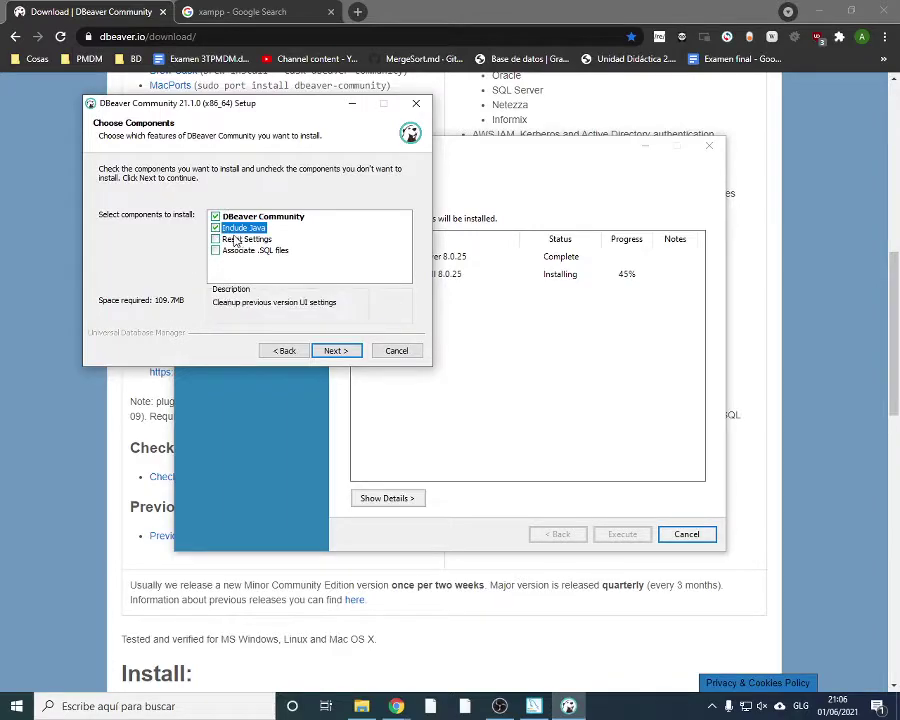
click(242, 241)
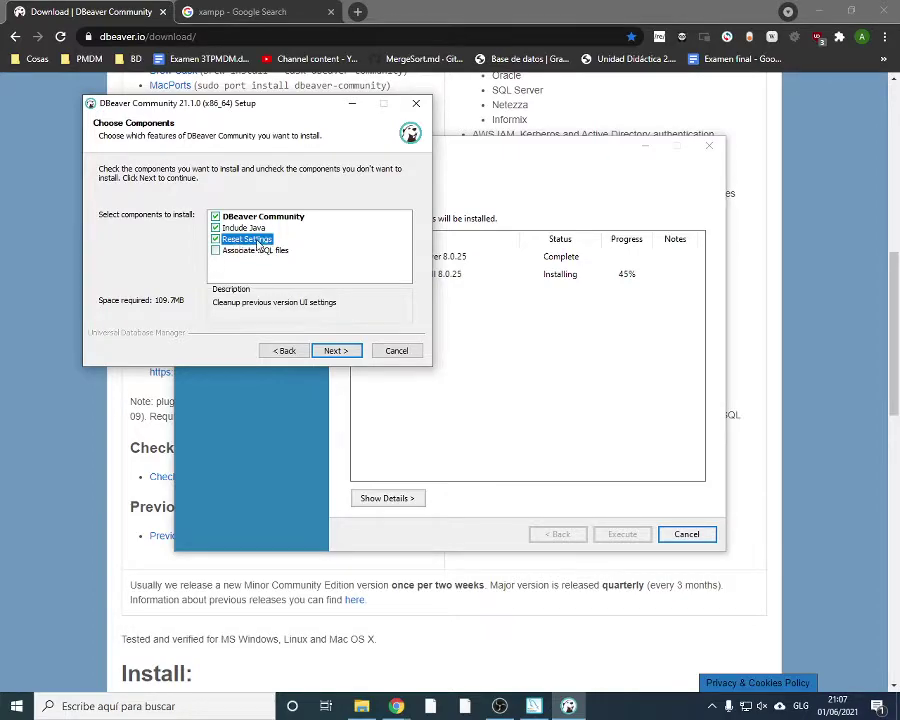
click(216, 251)
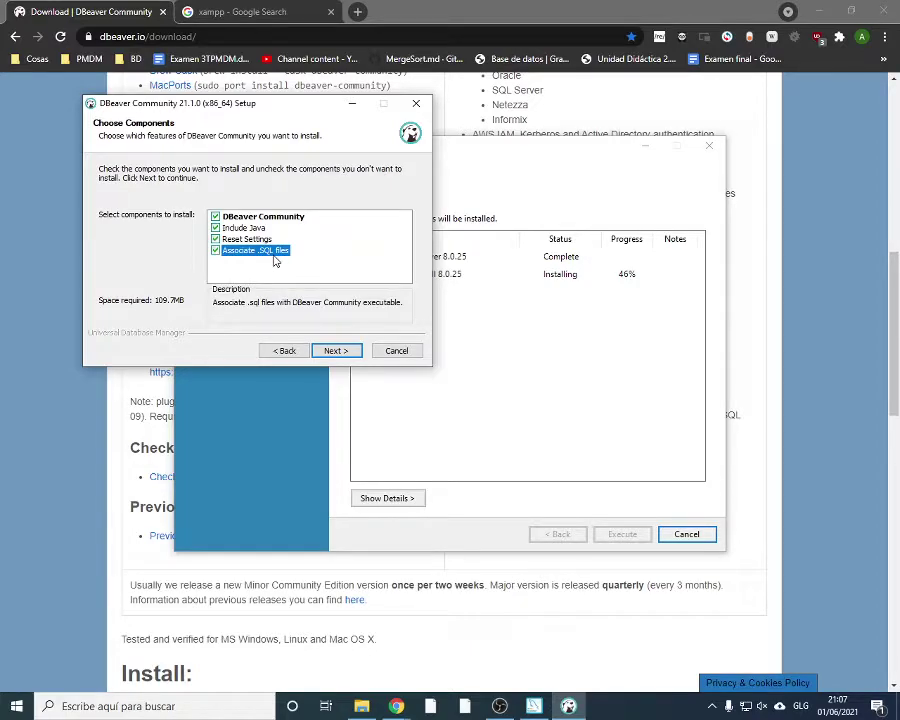
click(336, 351)
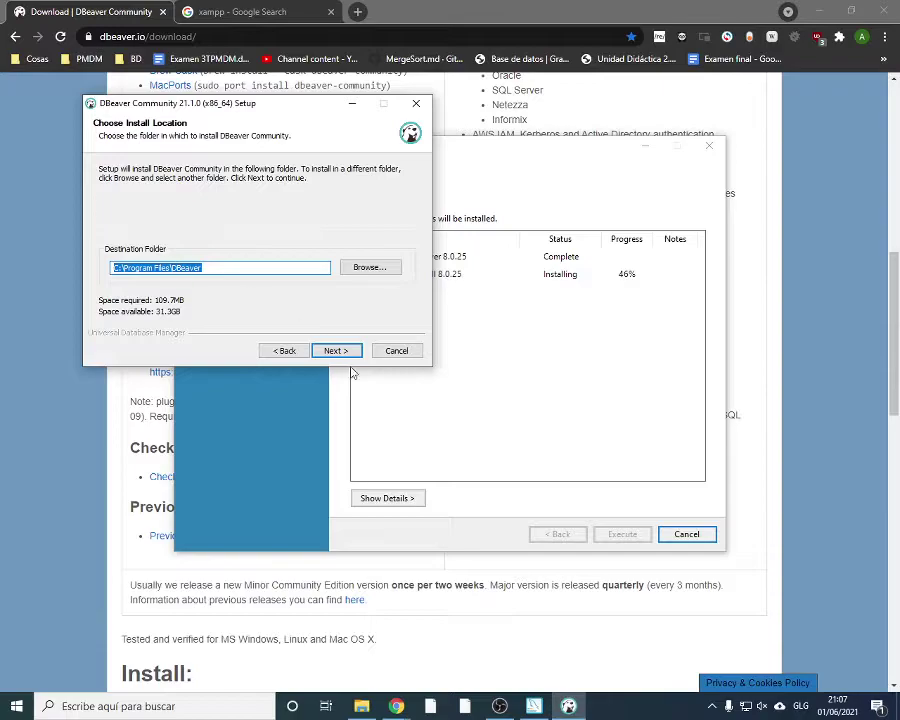
Install into C:\Program Files\DBeaver with the default Start Menu folder, then rearrange the installer windows
click(340, 353)
click(336, 355)
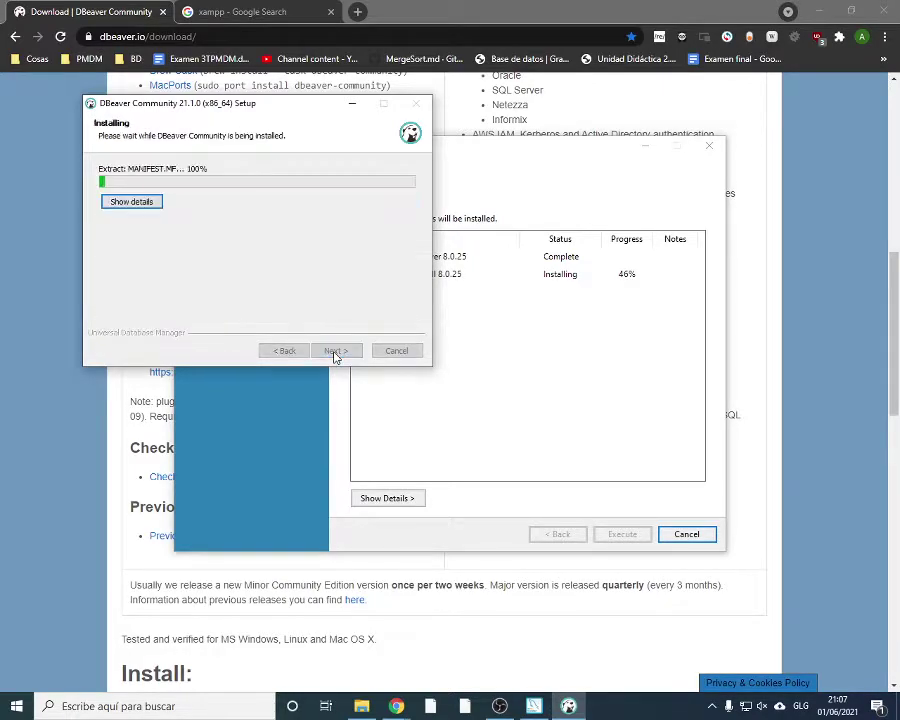
click(463, 508)
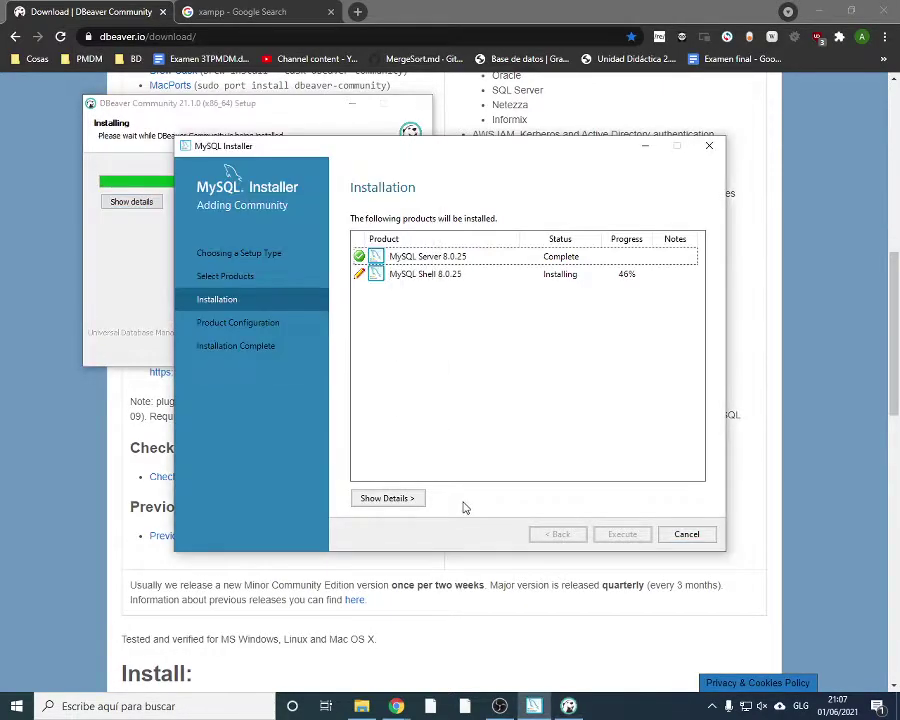
drag(523, 150, 577, 116)
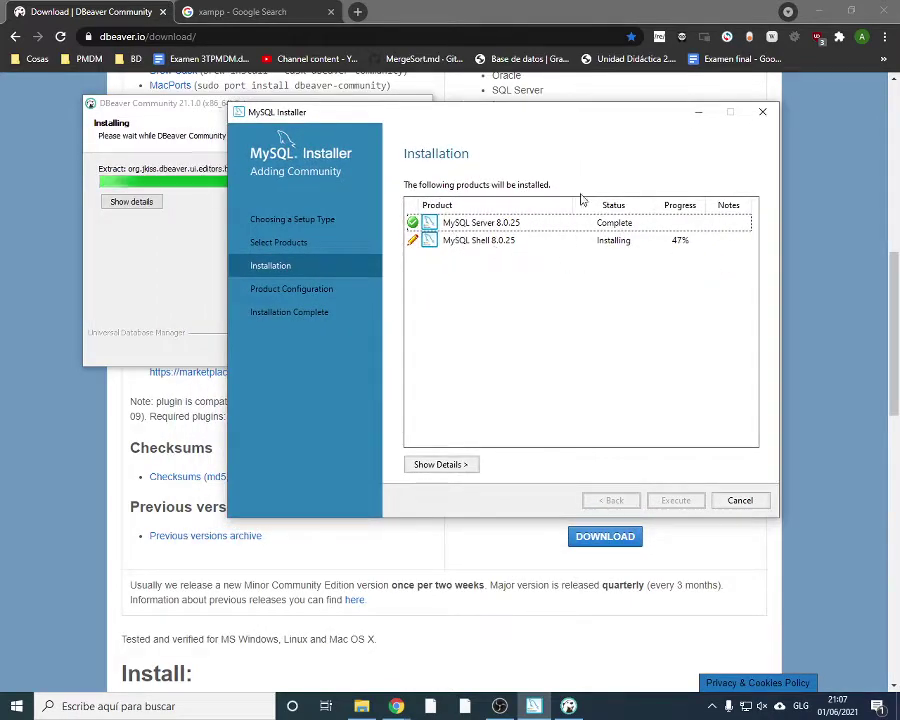
drag(536, 116, 622, 105)
drag(268, 111, 199, 68)
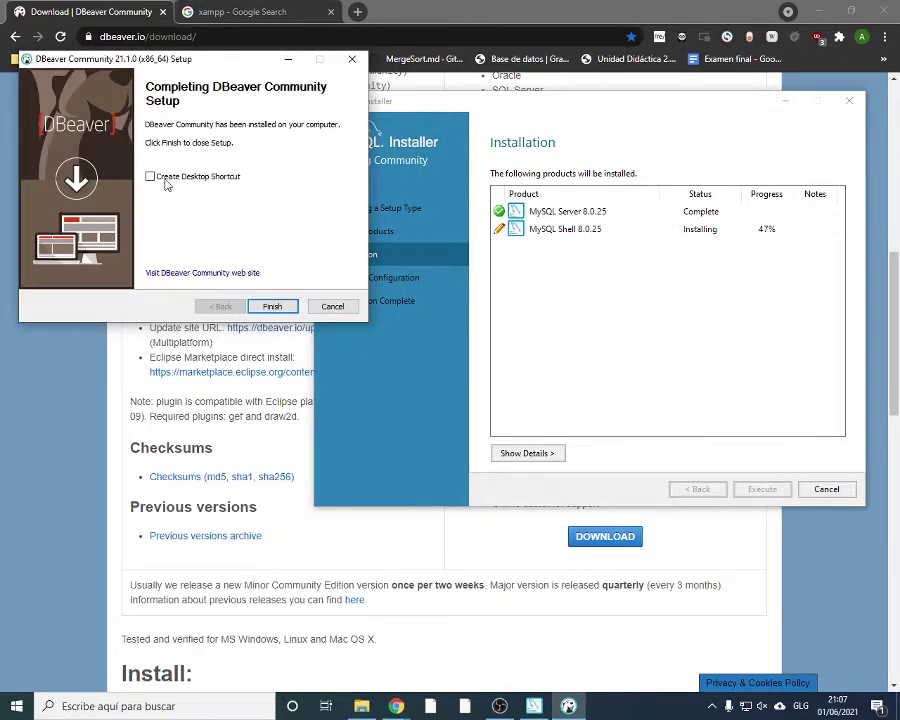
Finish the DBeaver setup and close Chrome and the File Explorer window
click(272, 306)
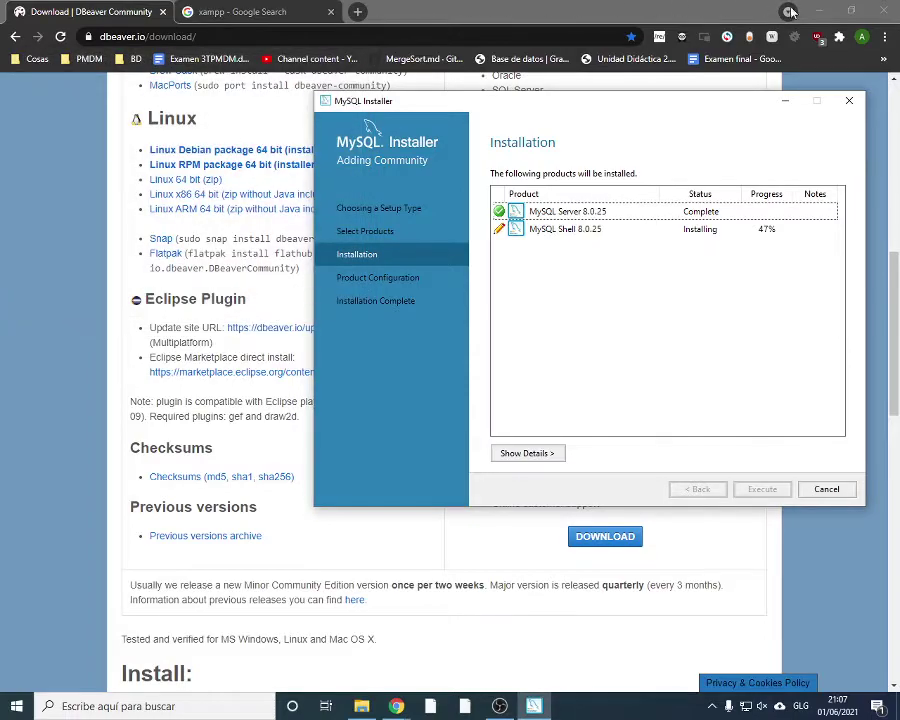
click(884, 12)
drag(586, 108, 646, 144)
click(441, 77)
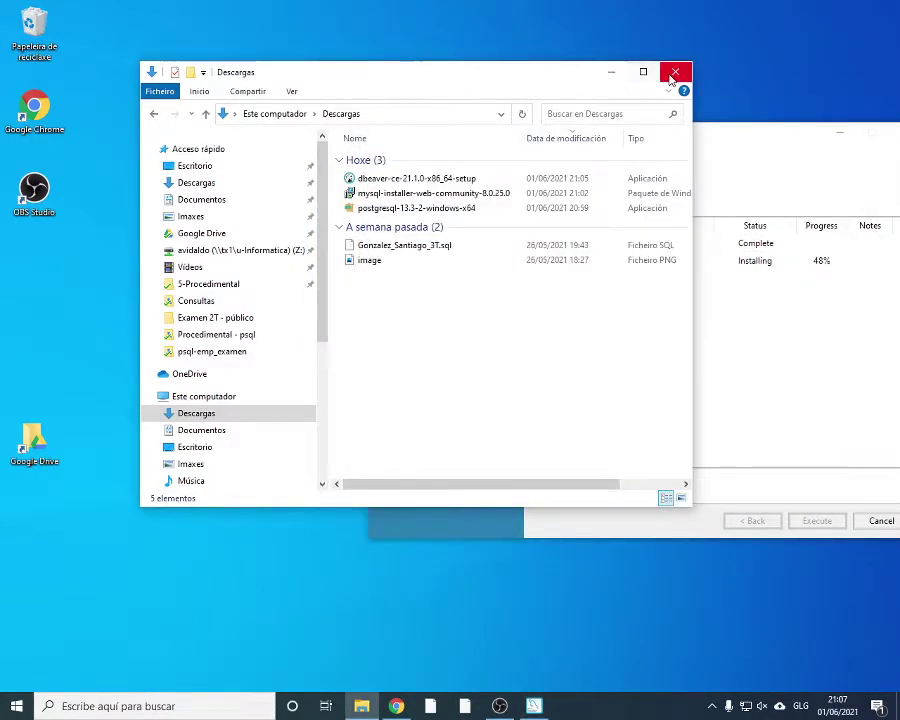
click(612, 80)
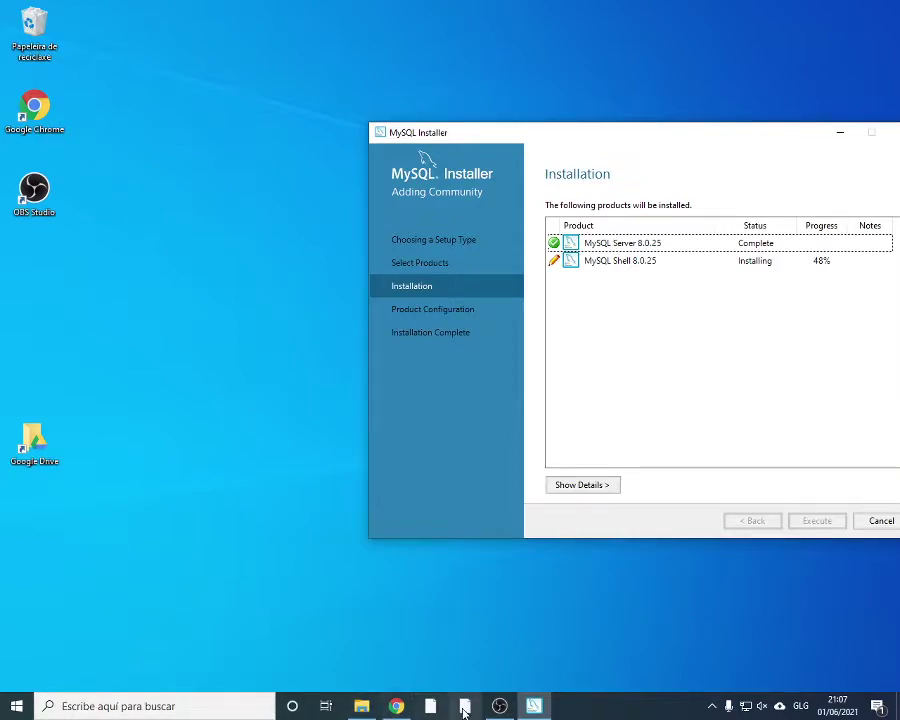
Unpin the old DBeaver shortcut from the taskbar via Desanclar de la barra de tareas
click(227, 706)
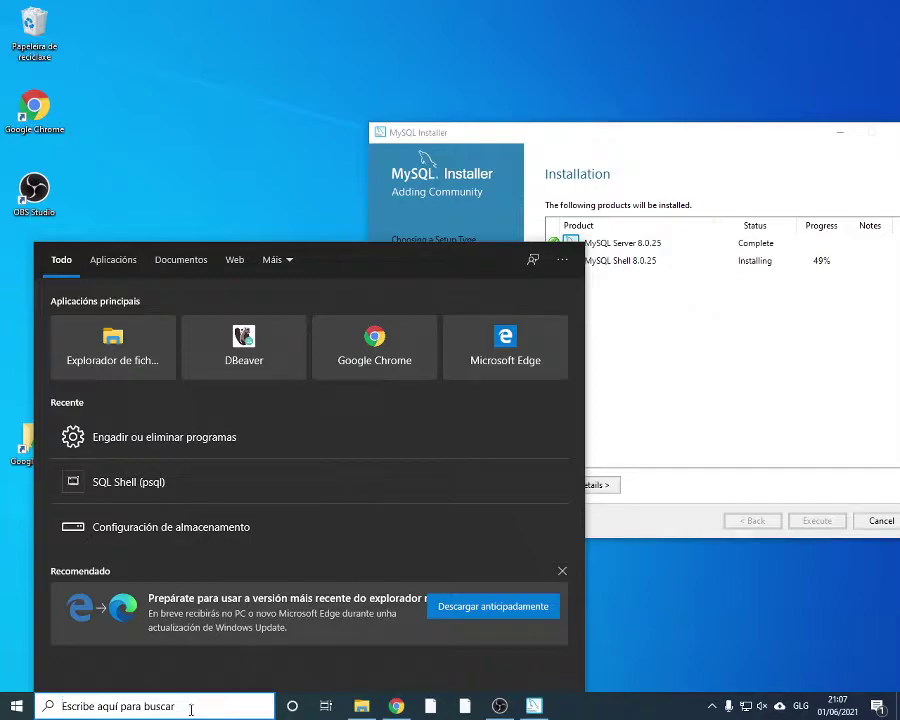
right_click(431, 706)
click(435, 706)
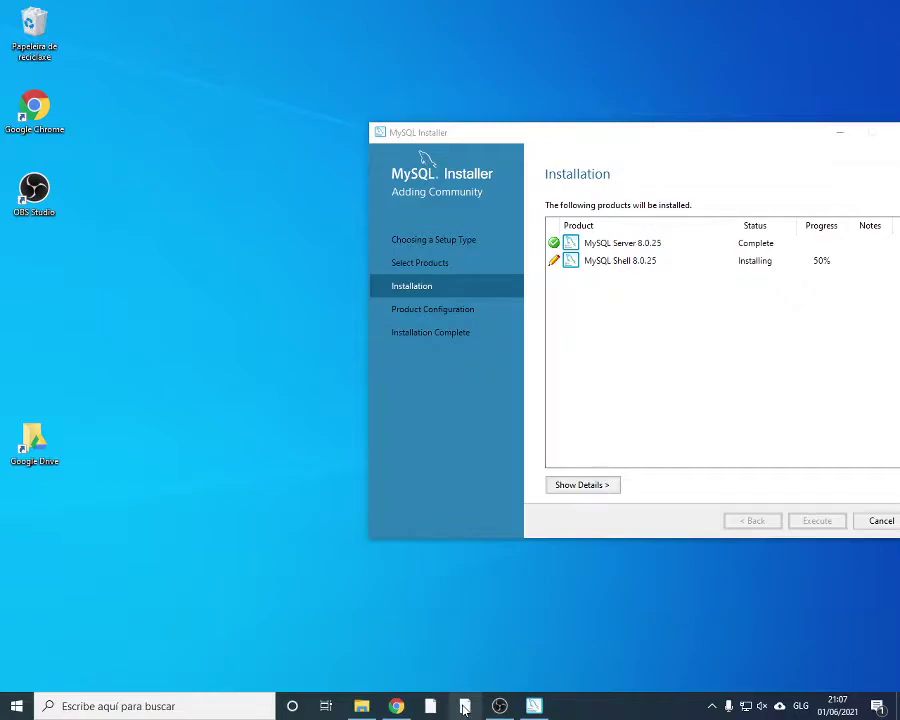
right_click(464, 706)
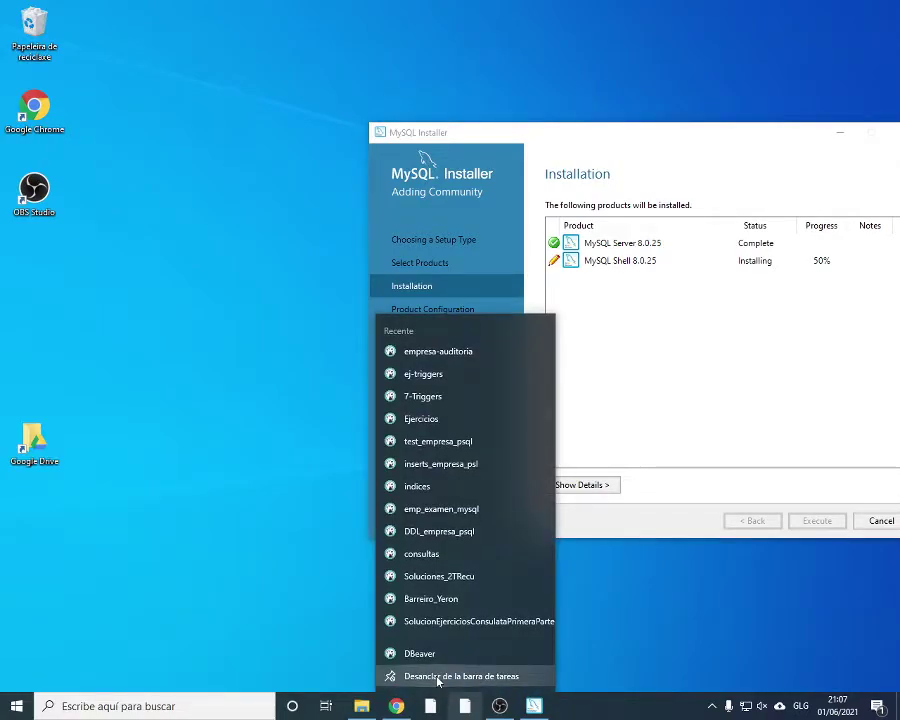
click(437, 677)
Search 'dbe' in Start, pin the new DBeaver to the taskbar, and launch it
click(104, 706)
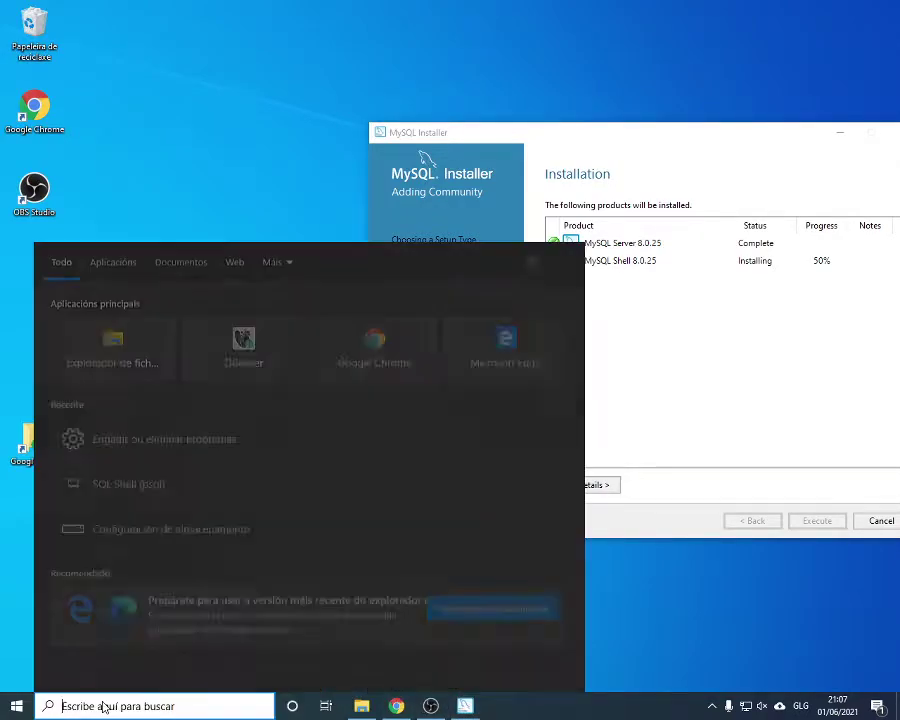
text(dbe)
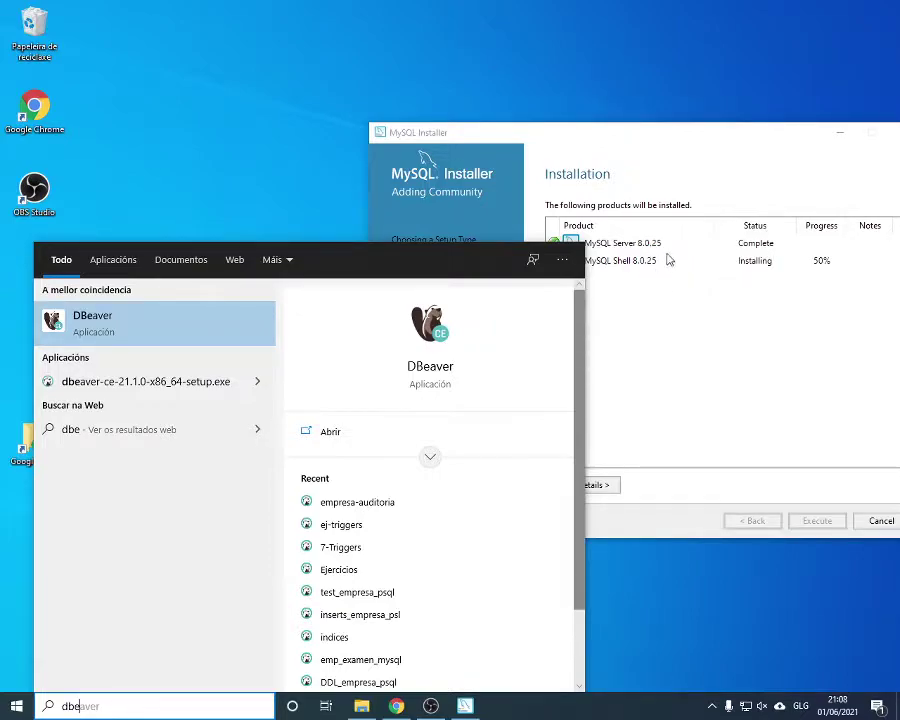
right_click(126, 336)
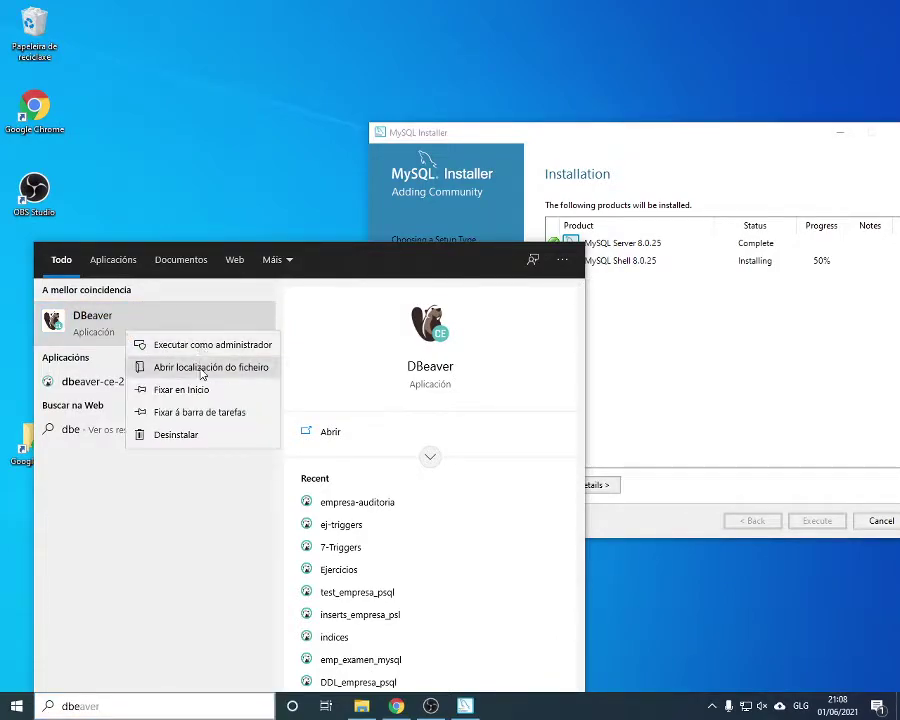
click(207, 414)
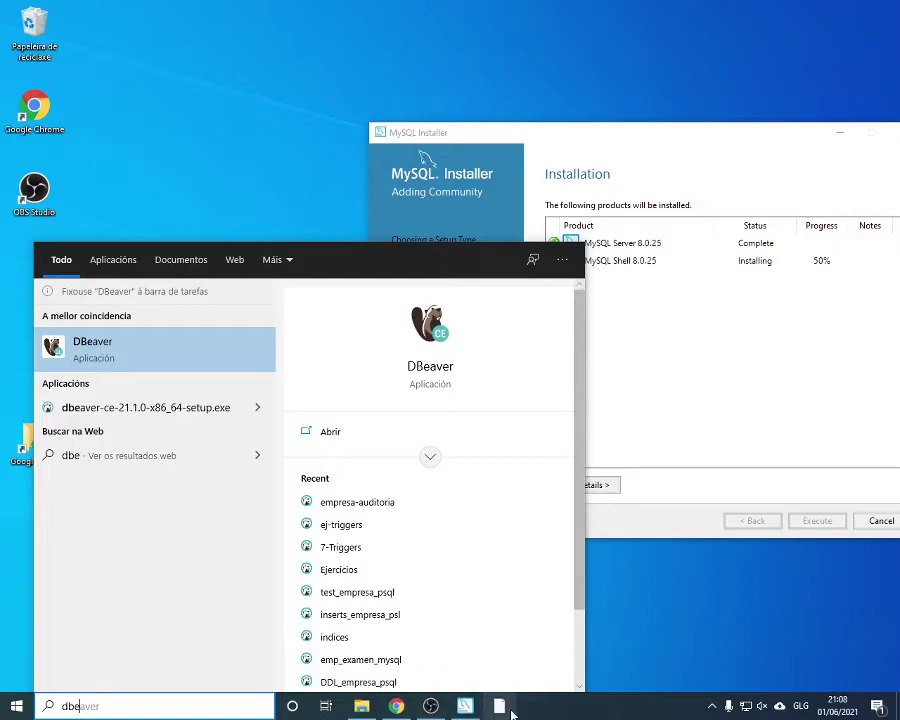
click(500, 706)
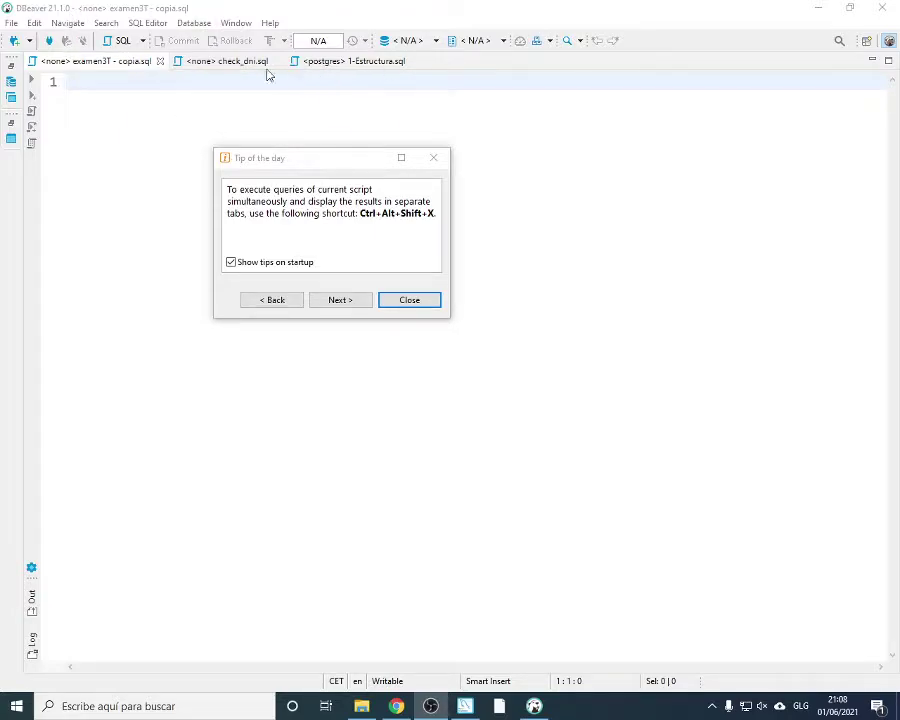
Close the tip, the examen3T - copia.sql, check_dni.sql and 1-Estructura.sql tabs, then expand MySQL
click(409, 301)
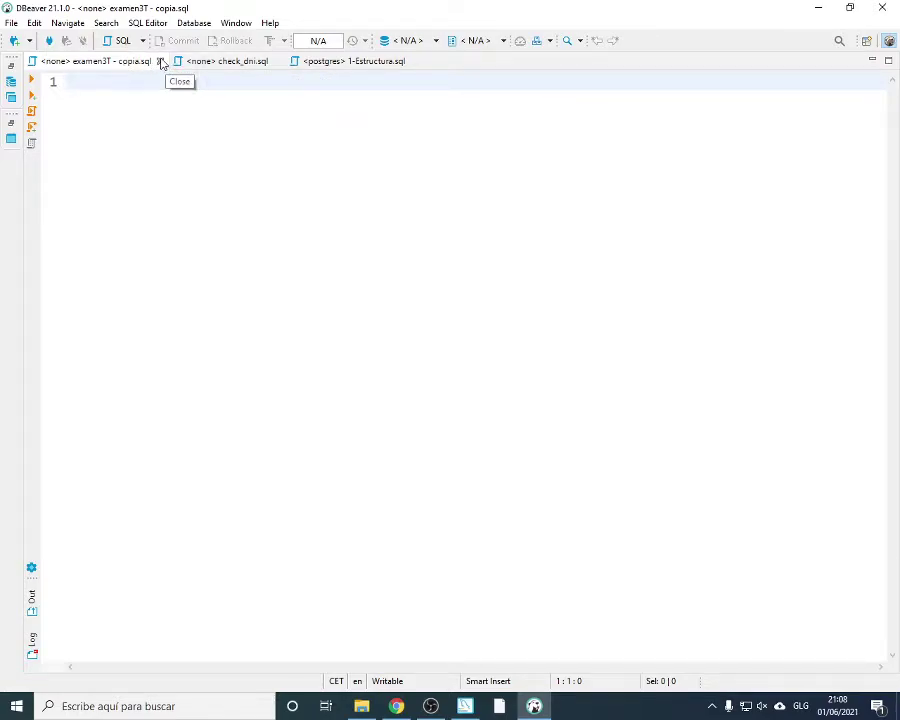
click(160, 62)
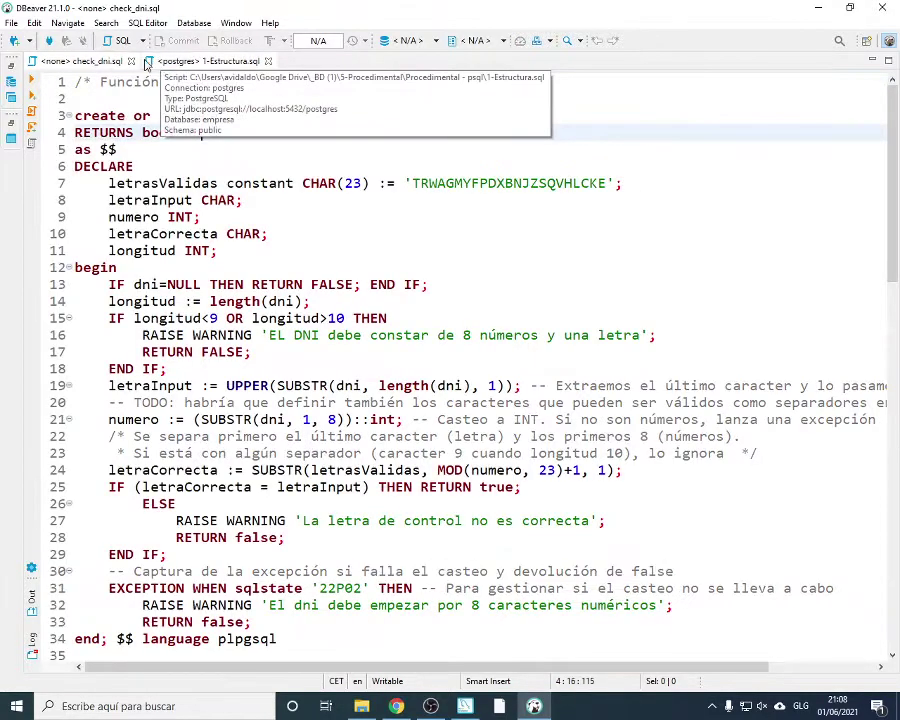
click(131, 62)
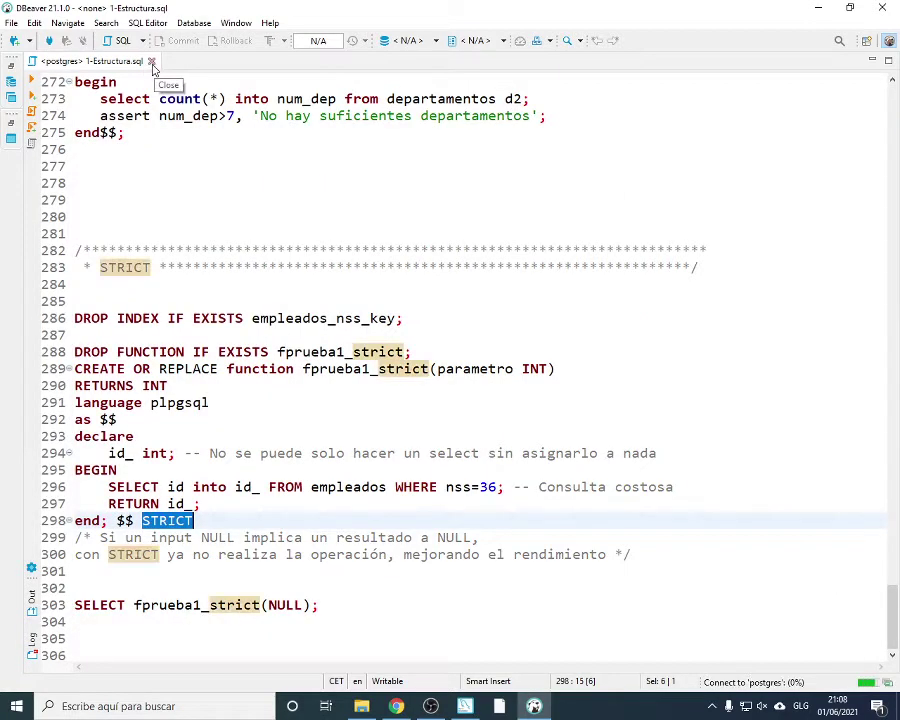
click(147, 62)
click(11, 65)
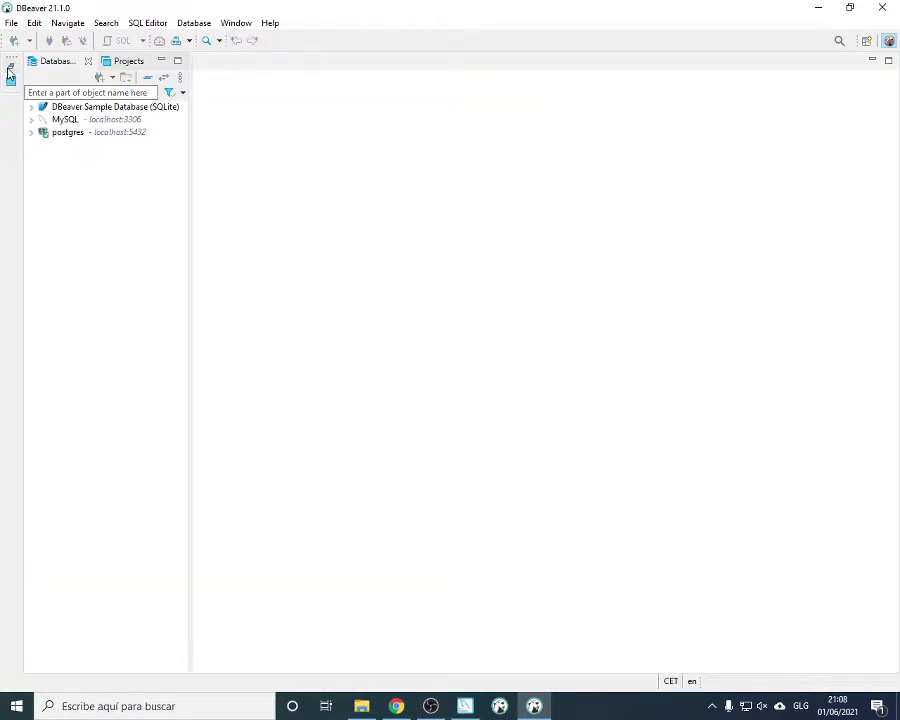
click(31, 120)
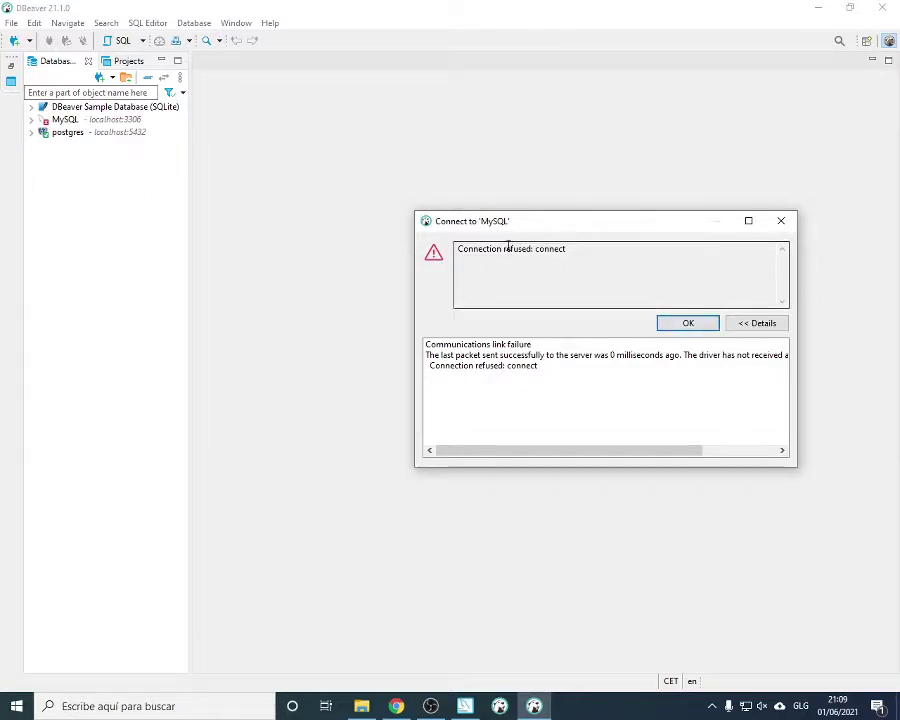
Dismiss the connection refused error and delete the MySQL connection
click(781, 221)
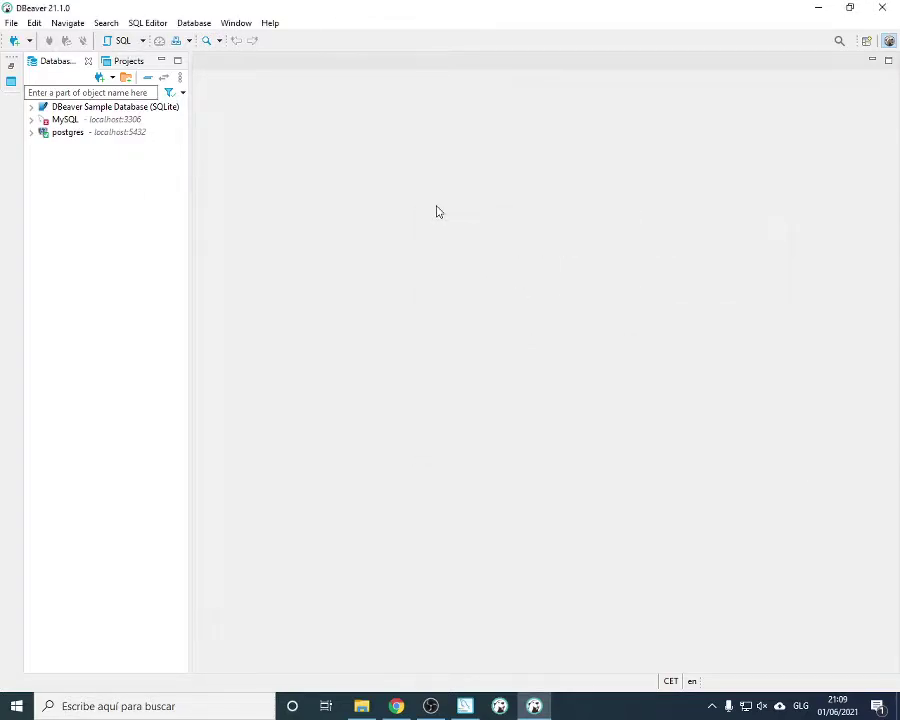
click(32, 120)
right_click(30, 120)
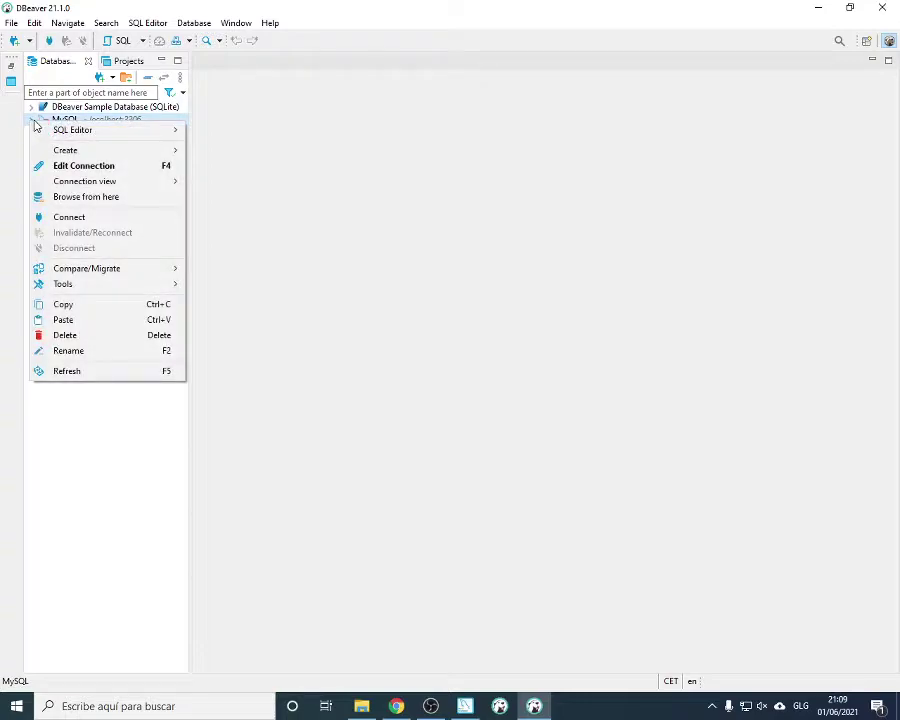
click(70, 335)
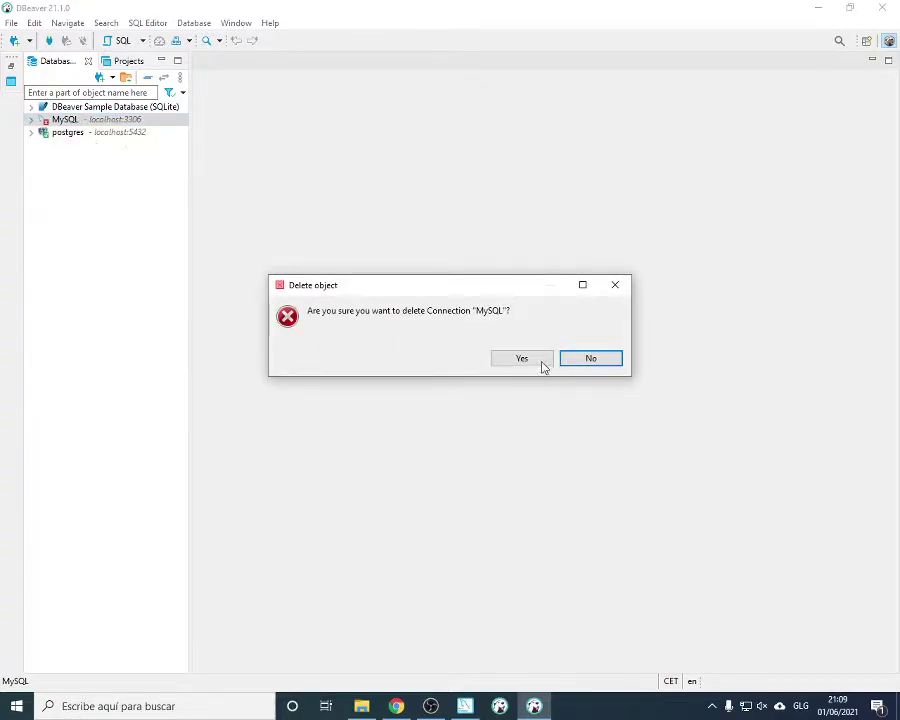
click(543, 364)
Delete the DBeaver Sample Database (SQLite) and postgres connections
click(175, 110)
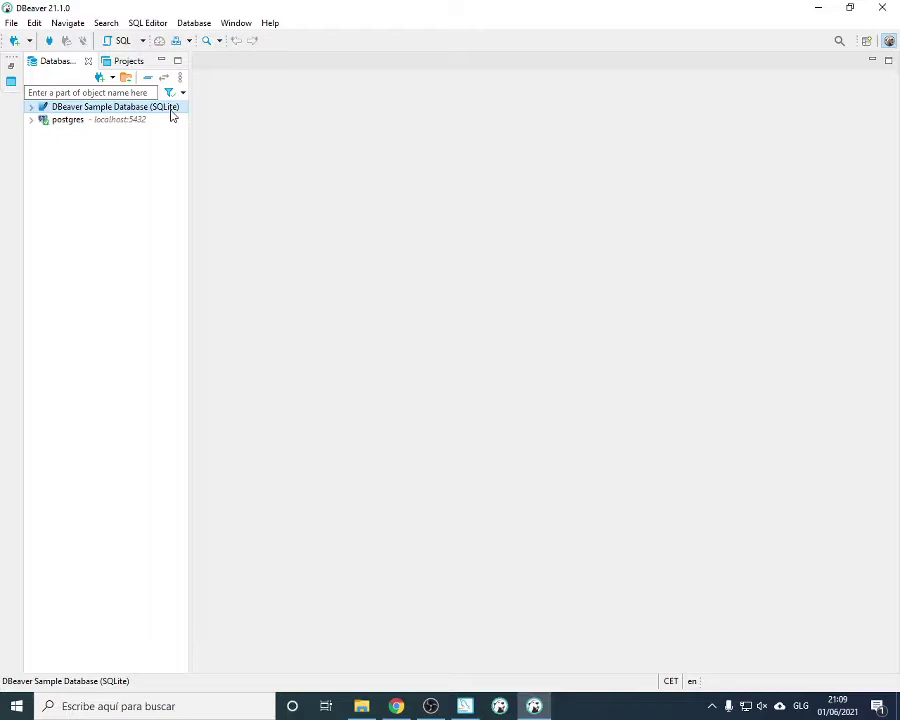
right_click(137, 112)
click(178, 326)
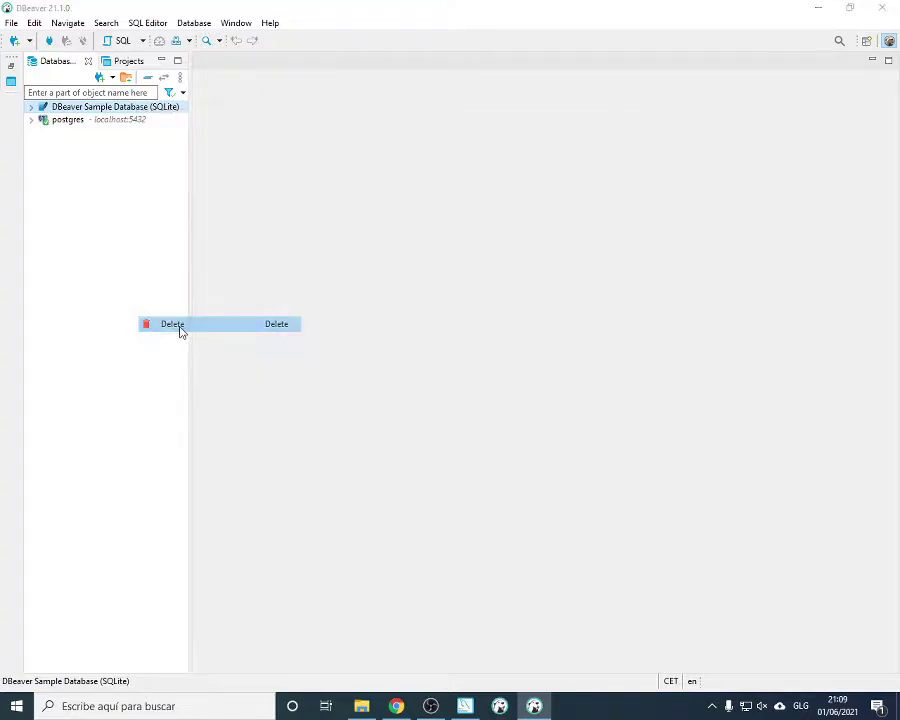
click(520, 362)
right_click(68, 108)
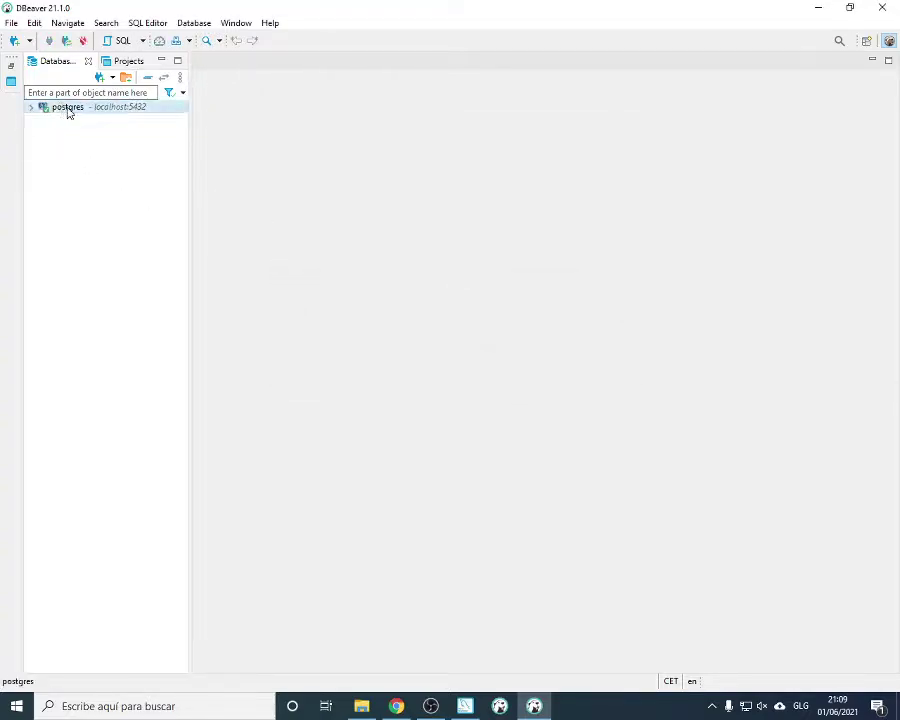
click(120, 343)
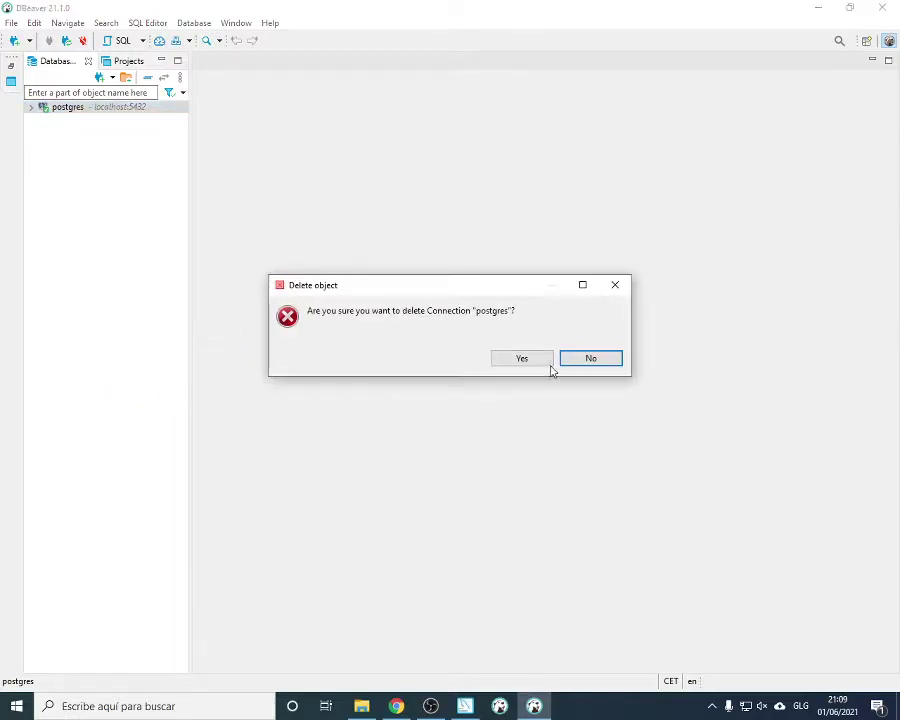
click(520, 357)
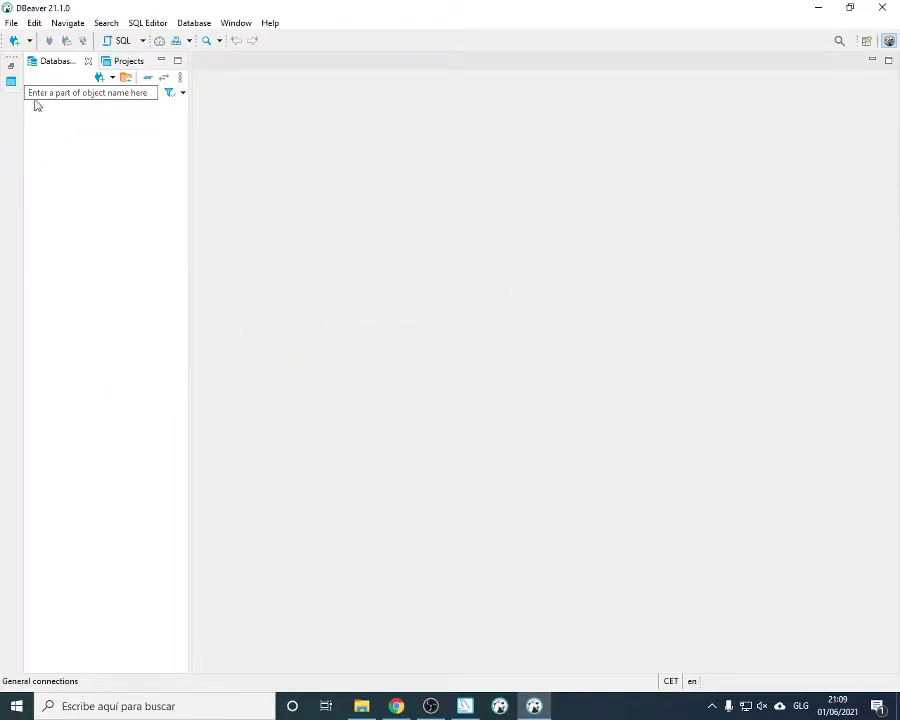
Bring MySQL Installer forward and advance to Type and Networking (Development Computer, port 3306)
click(465, 706)
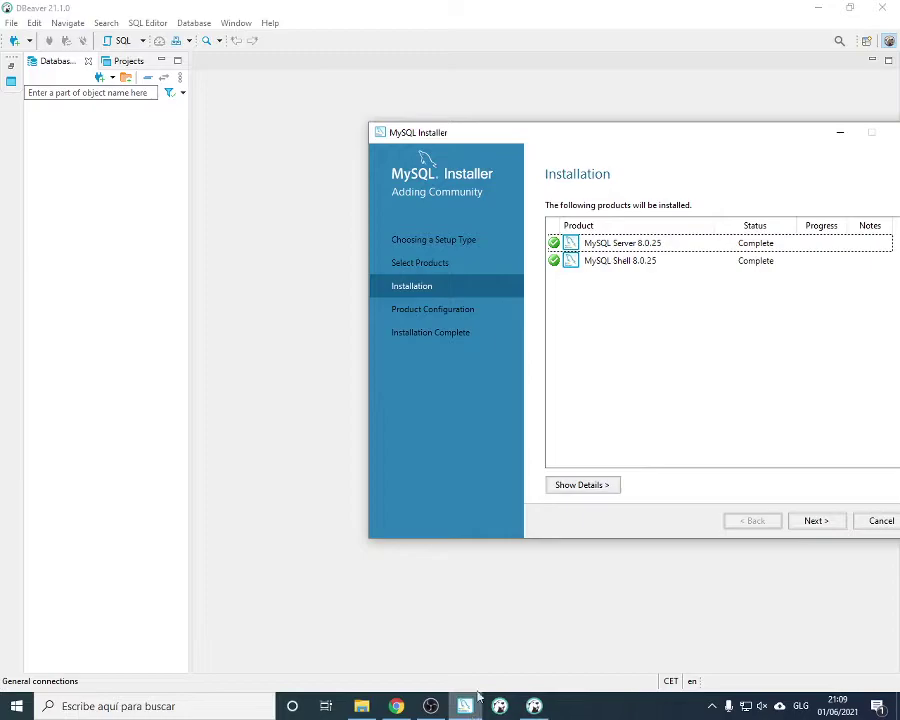
drag(675, 145, 531, 145)
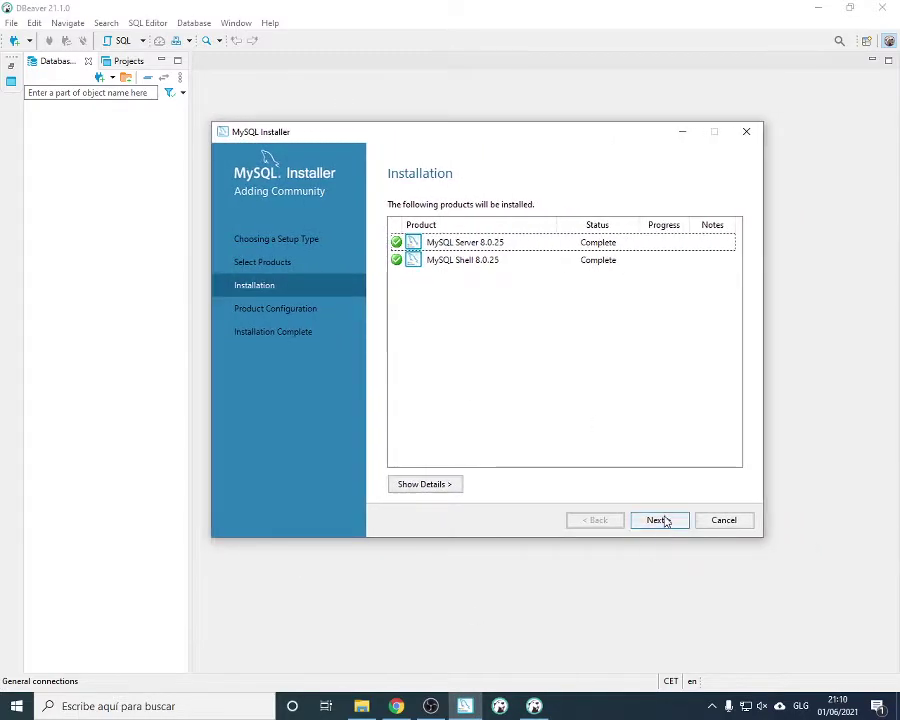
click(661, 520)
click(660, 520)
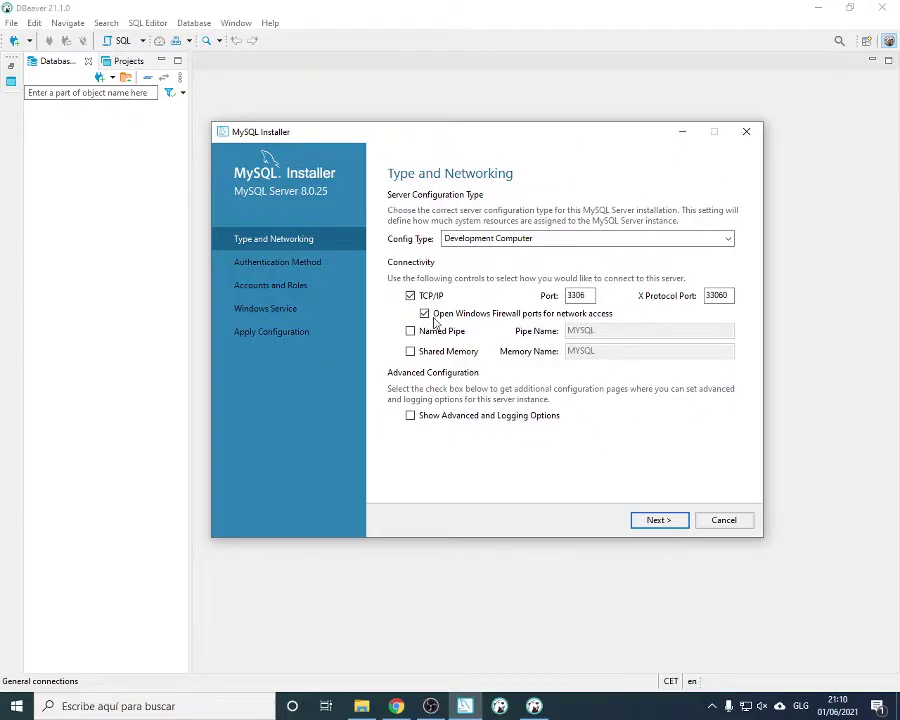
Accept the networking settings on port 3306 and the strong password authentication method
double_click(578, 296)
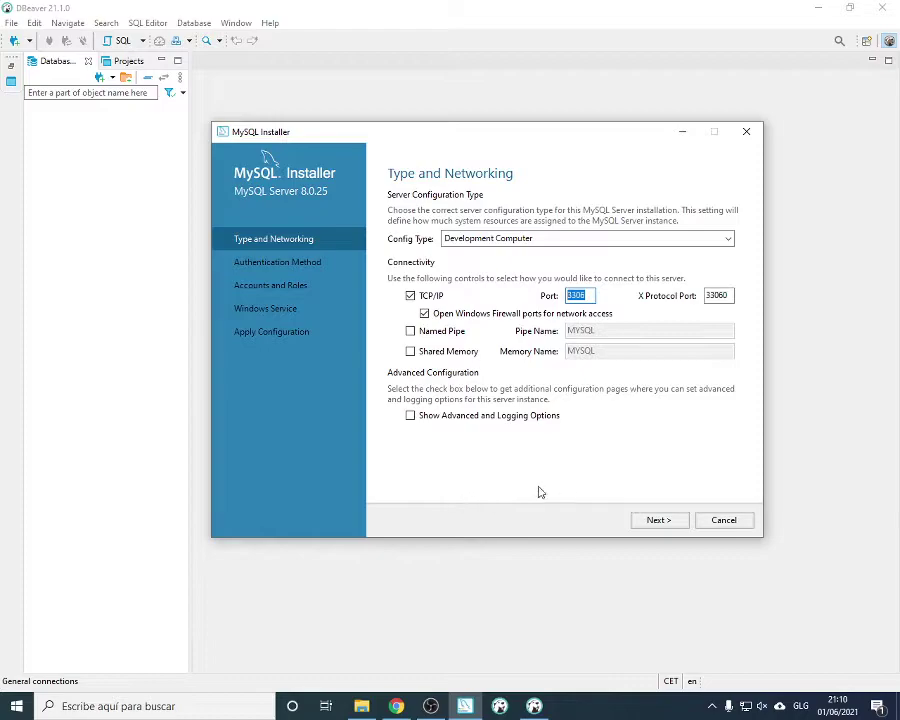
click(661, 521)
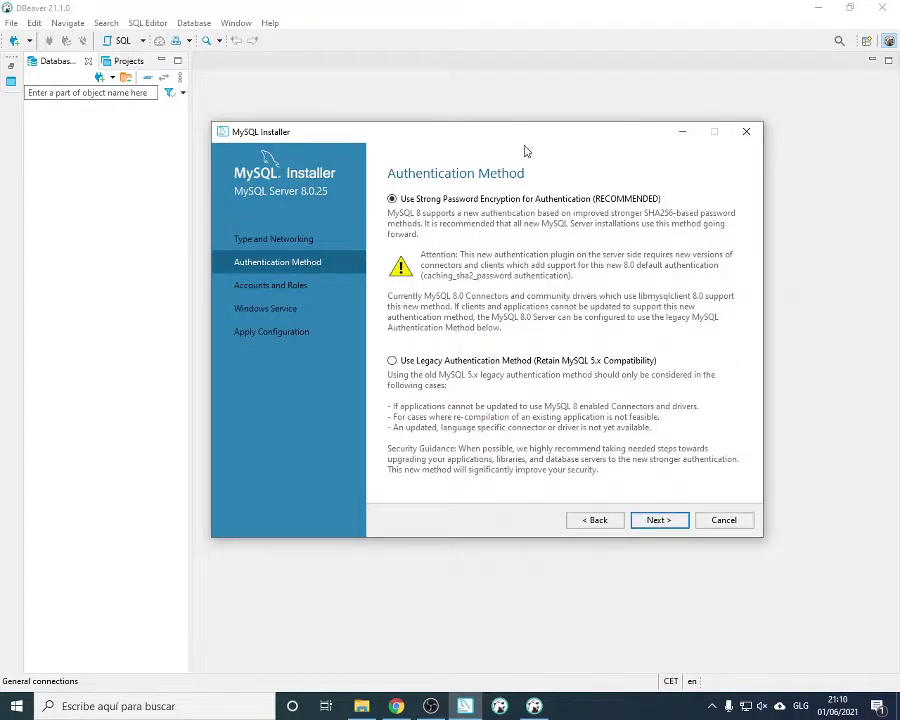
click(656, 520)
Set and confirm the root account password, keep the MySQL80 service, and execute the configuration
text(root)
click(538, 254)
text(root)
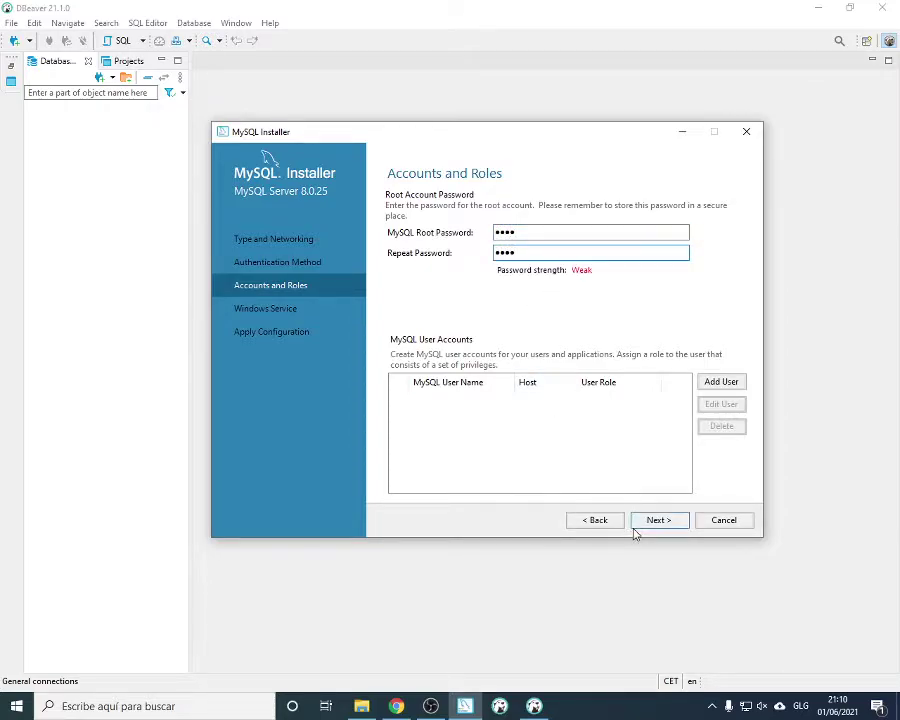
click(659, 521)
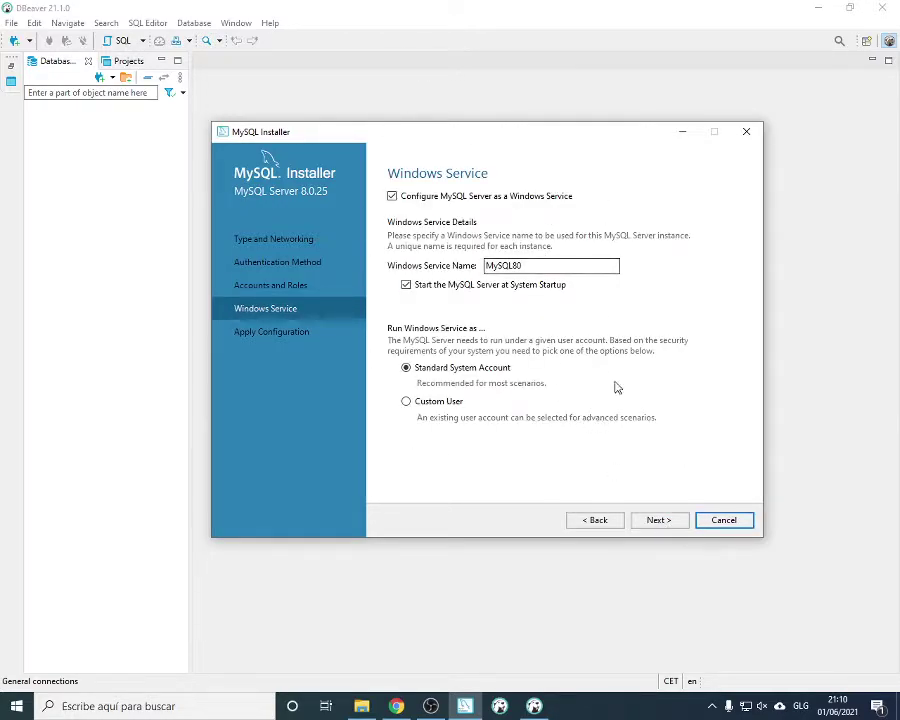
click(660, 521)
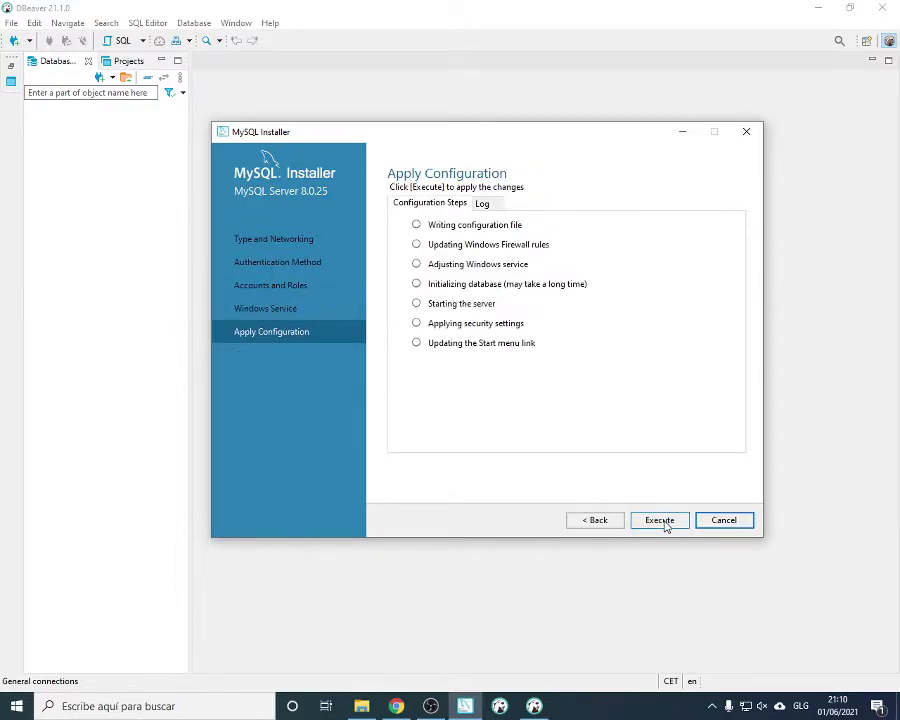
click(662, 521)
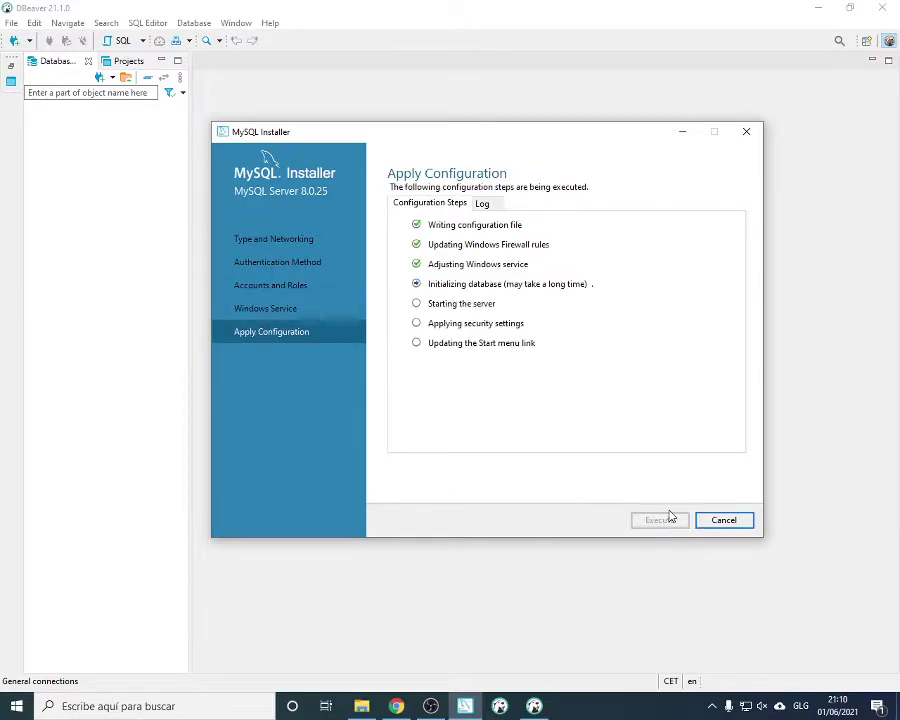
Start a new DBeaver database connection of type PostgreSQL
click(78, 136)
right_click(67, 131)
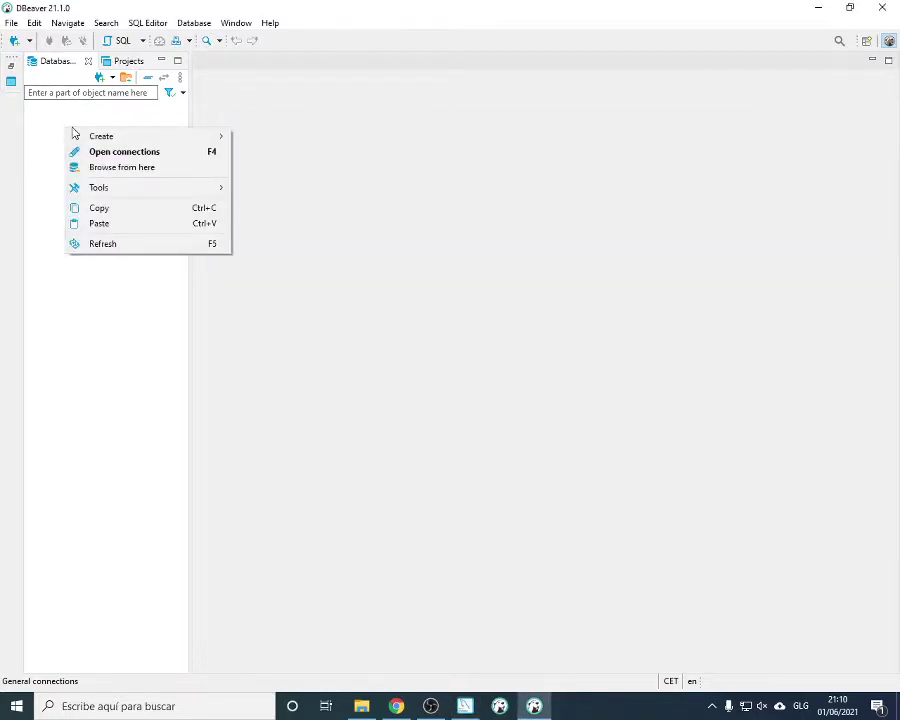
mouse_move(101, 142)
click(303, 137)
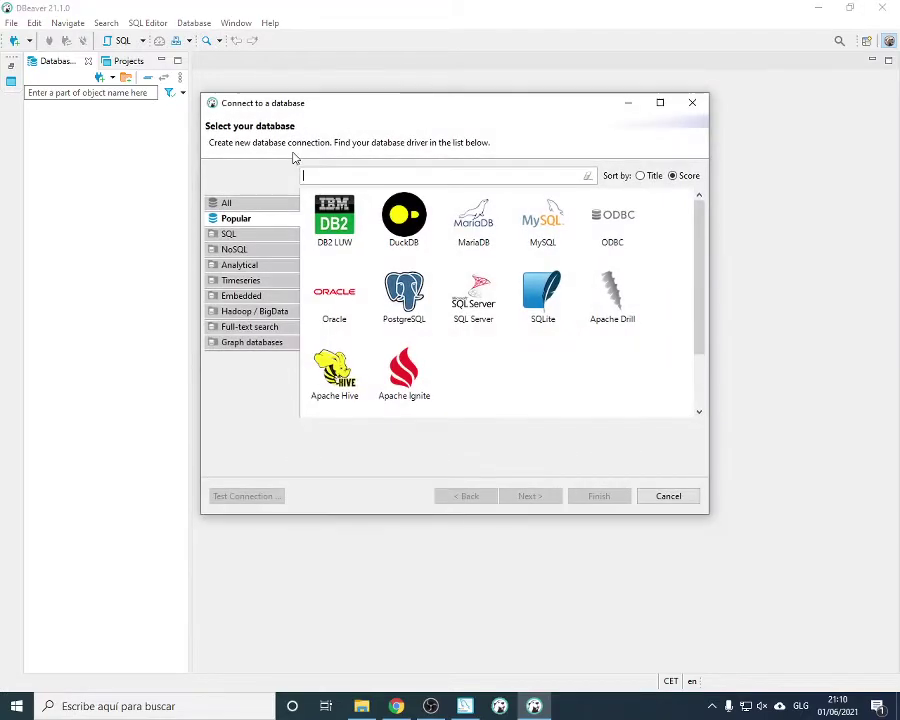
click(404, 298)
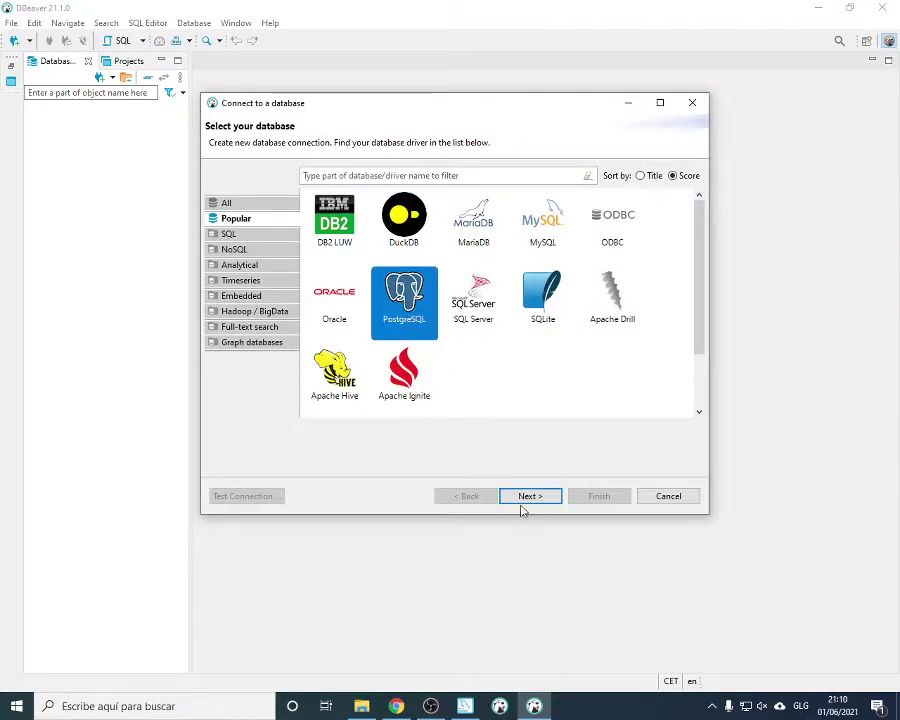
click(530, 496)
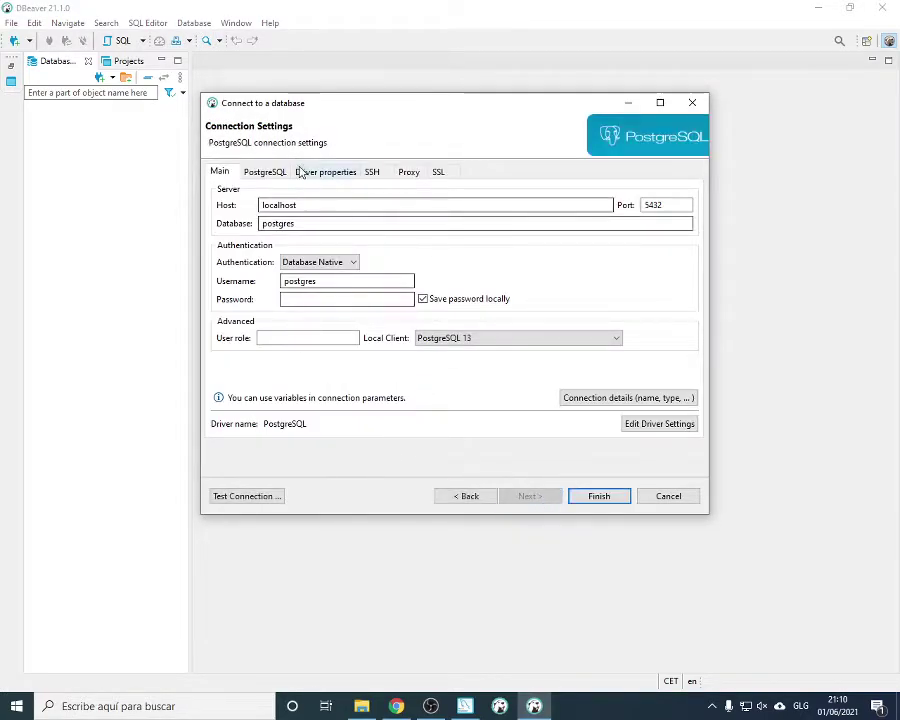
Check host localhost, port 5432 and database postgres, then enter the postgres password
drag(310, 204, 204, 193)
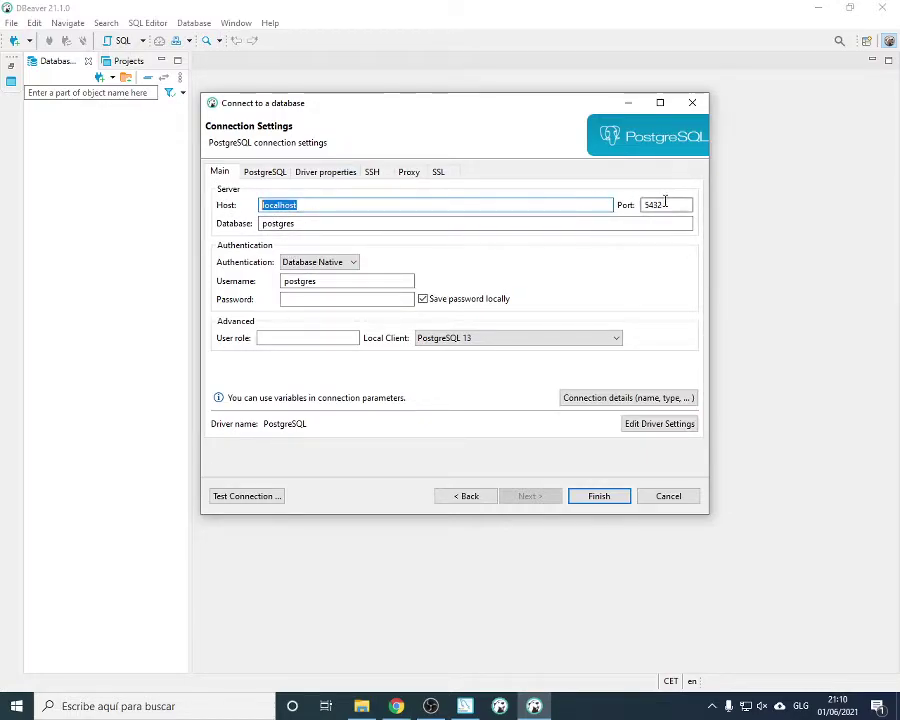
drag(663, 204, 598, 204)
drag(345, 222, 108, 216)
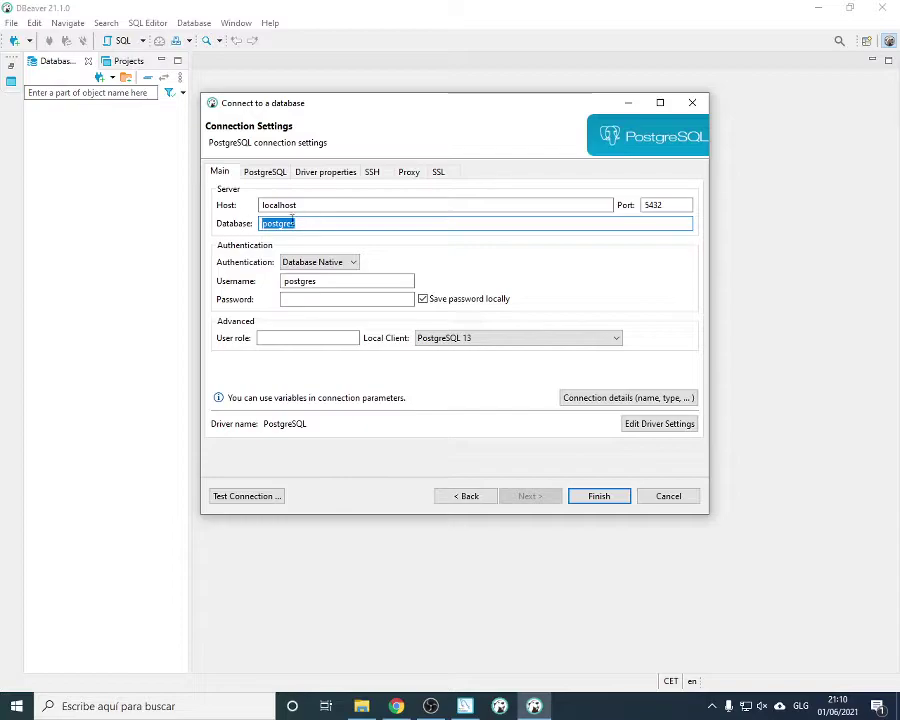
click(320, 299)
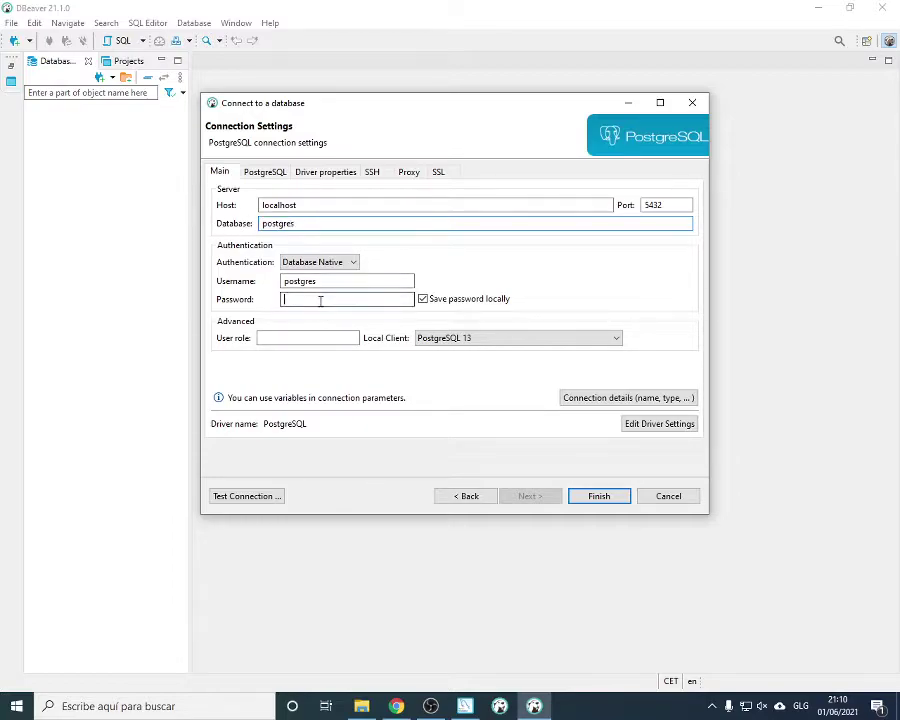
text(po)
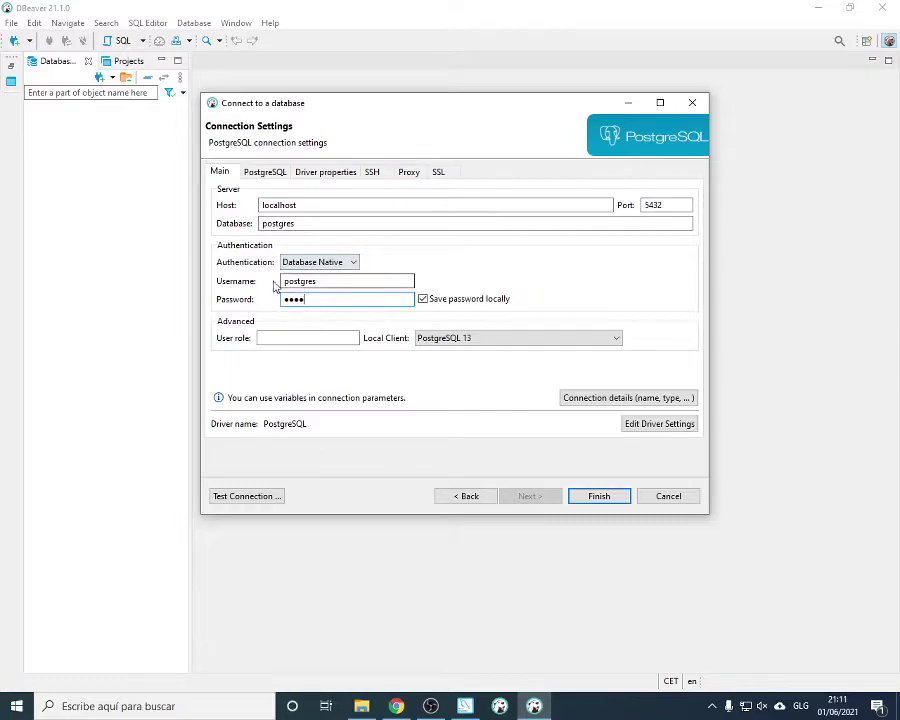
key(alt+Tab)
Replace the Host value localhost with 127.0.0.1, correcting a mistyped address
click(290, 204)
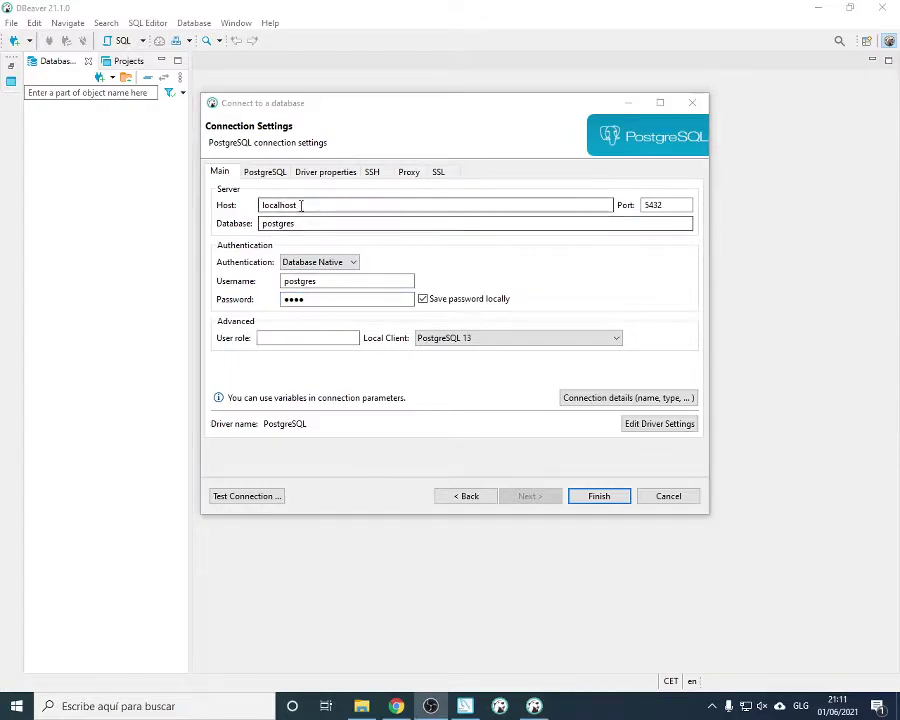
drag(400, 208, 164, 208)
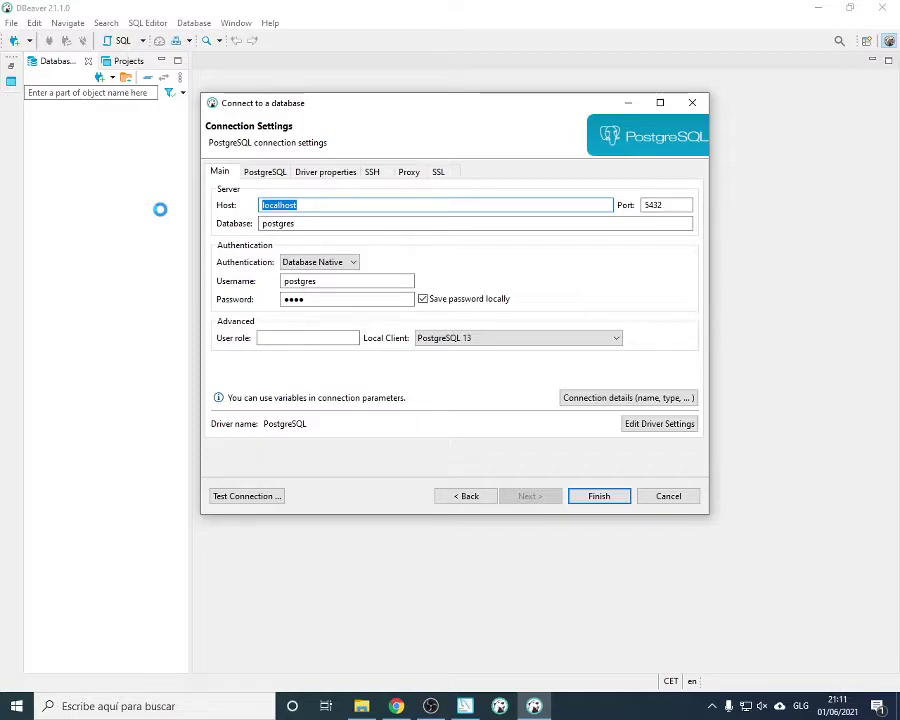
text(1)
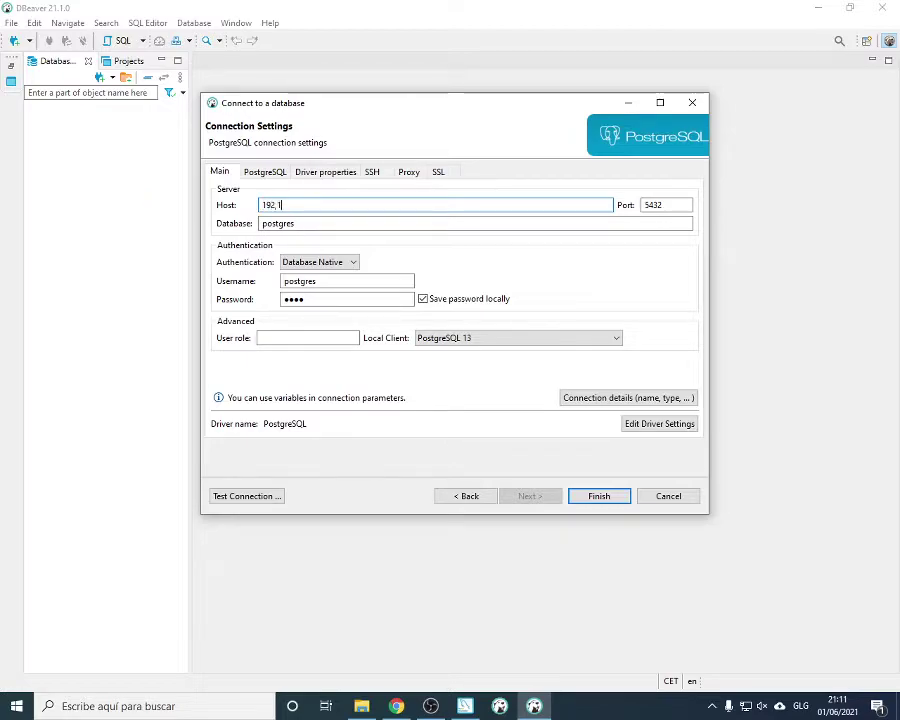
text(92.168.11)
key(BackSpace)
key(BackSpace)
key(BackSpace)
key(BackSpace)
key(BackSpace)
key(BackSpace)
key(BackSpace)
key(BackSpace)
key(BackSpace)
key(BackSpace)
key(BackSpace)
key(BackSpace)
key(BackSpace)
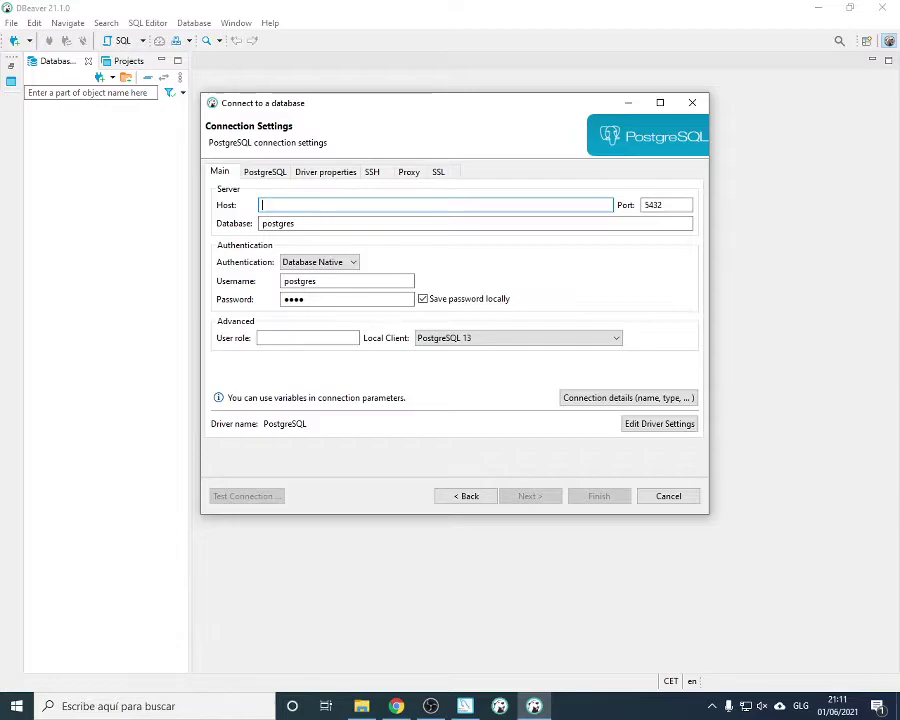
text(l)
text(27.)
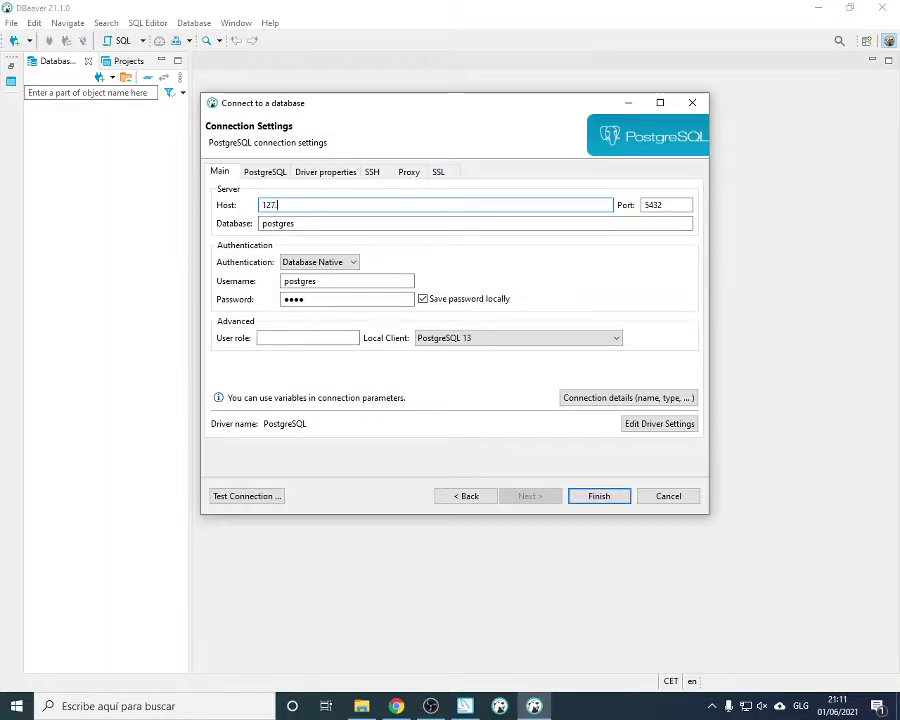
text(0.0.1)
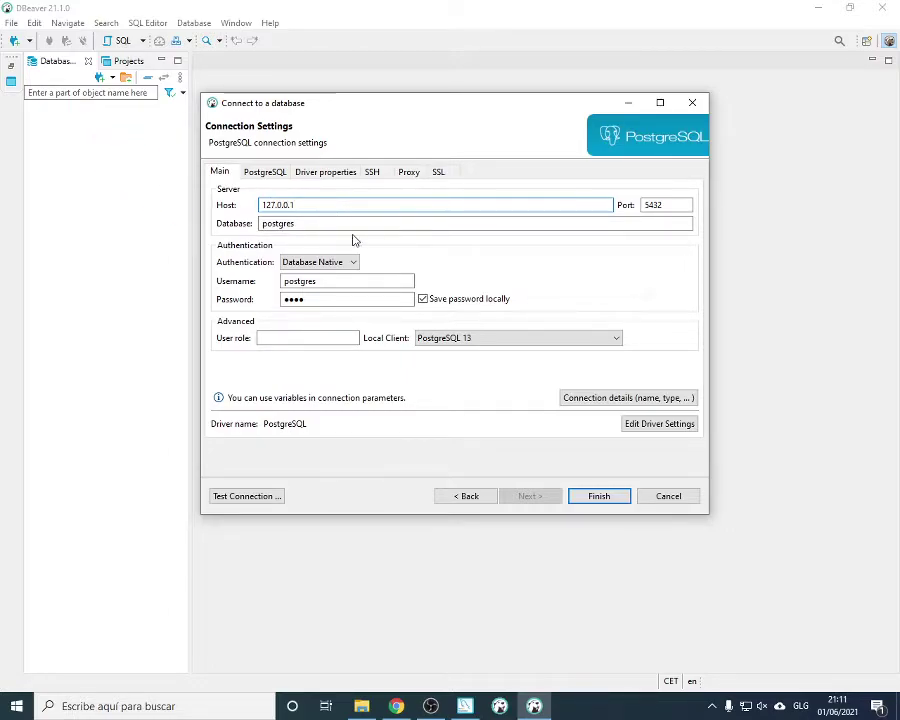
drag(375, 298, 220, 288)
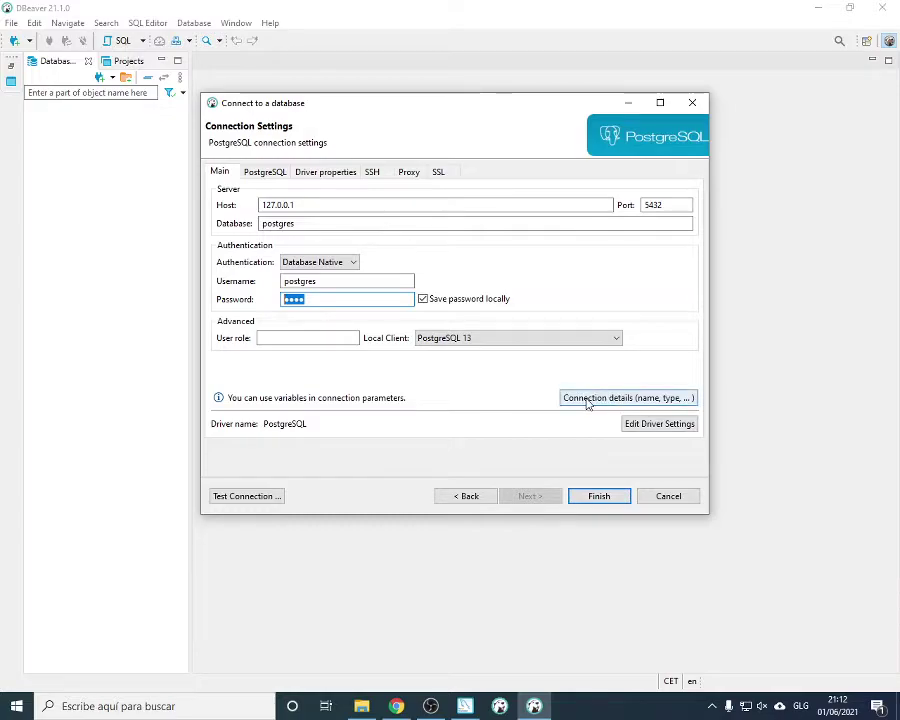
Test the 127.0.0.1 PostgreSQL connection successfully and save it
click(247, 497)
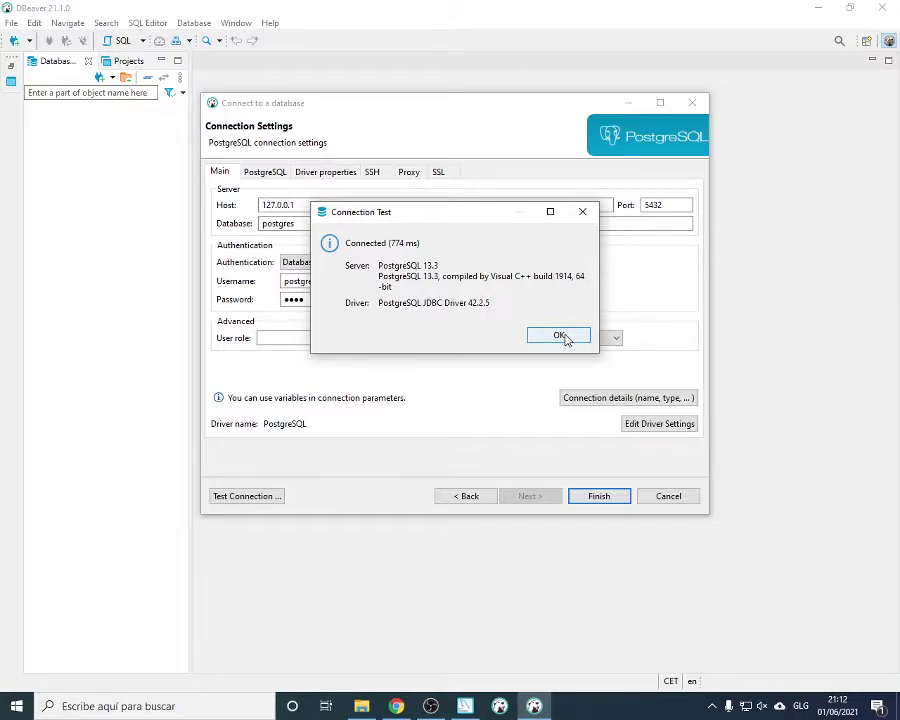
drag(381, 304, 489, 308)
click(431, 305)
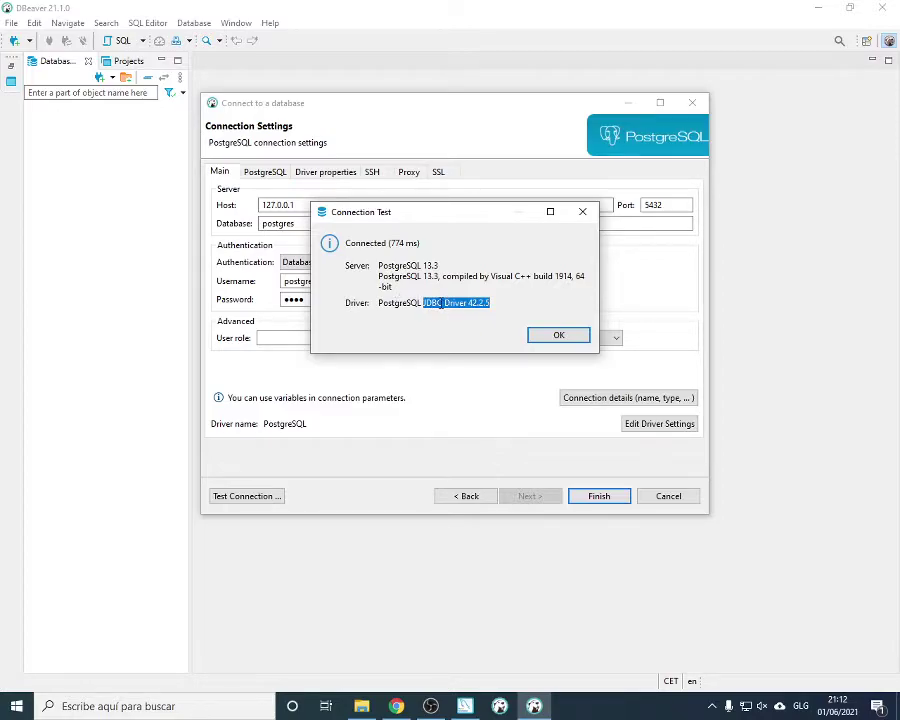
click(378, 303)
click(580, 338)
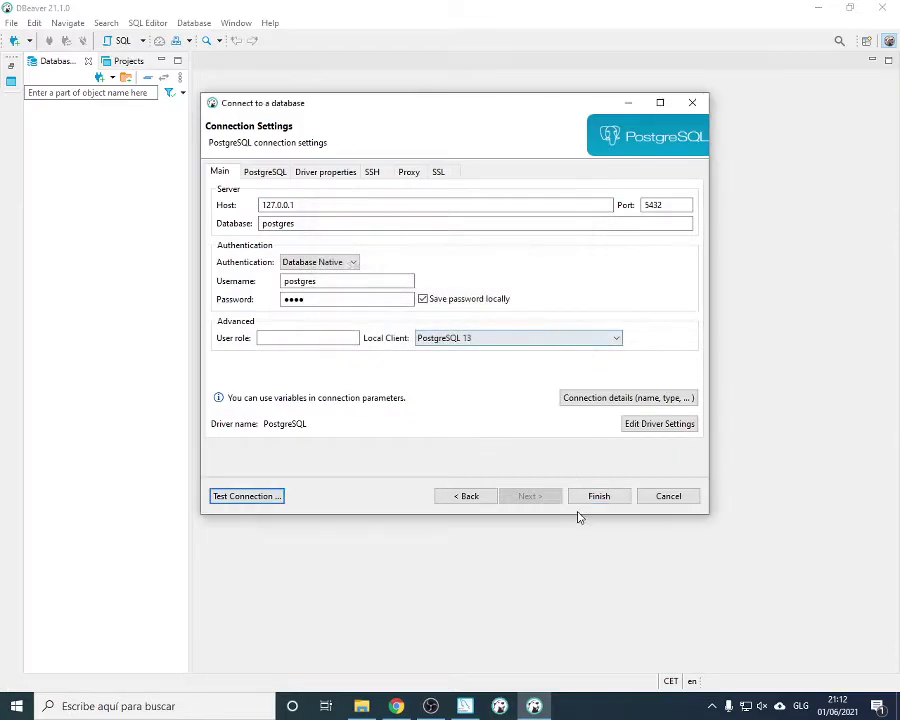
click(597, 498)
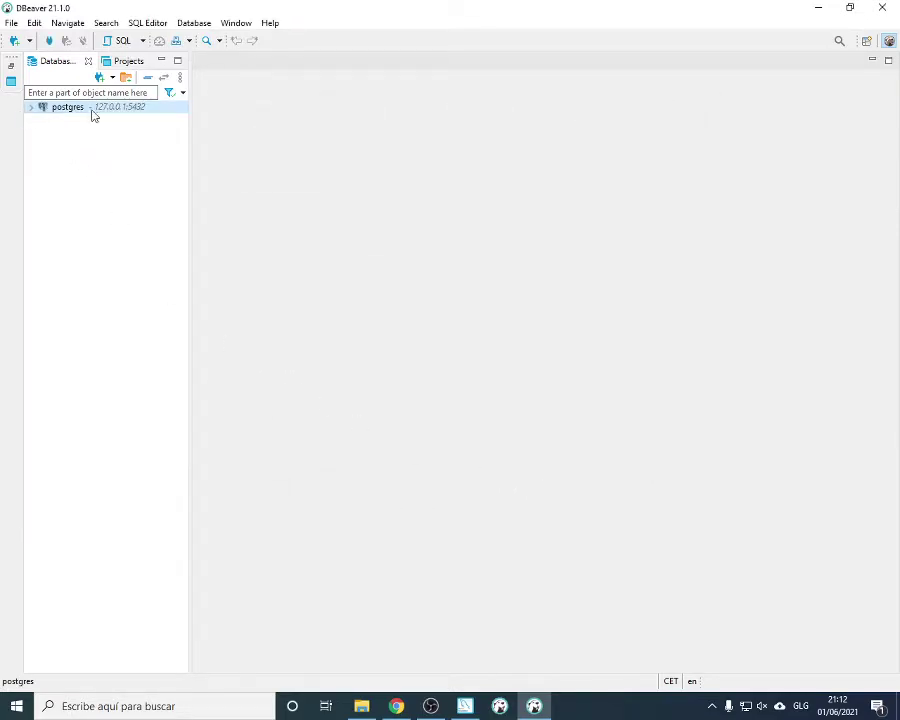
Expand the postgres connection in the navigator, then return to the MySQL Installer
click(31, 107)
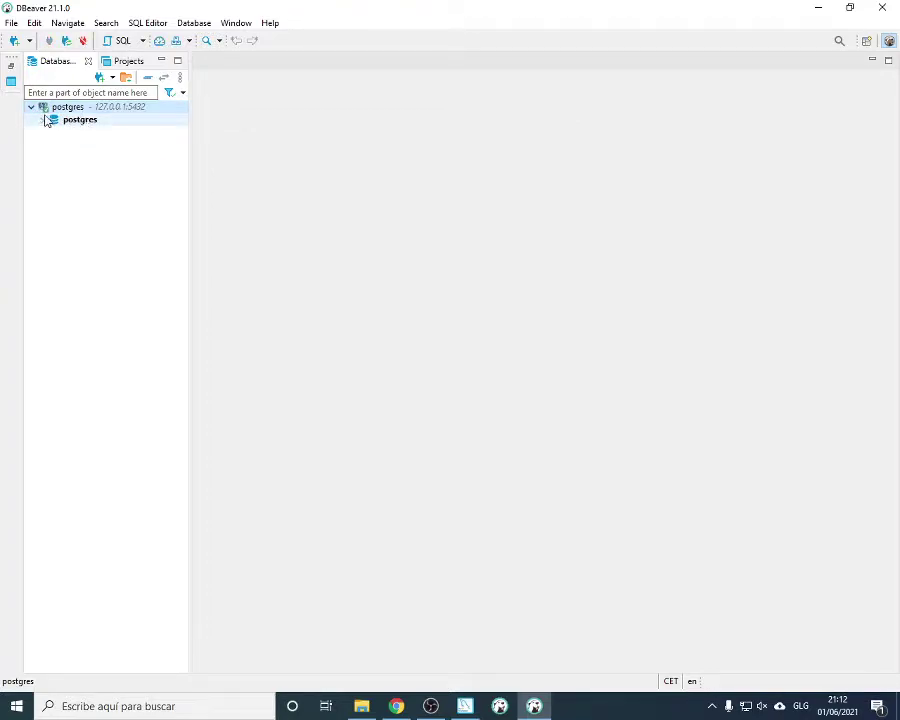
right_click(76, 121)
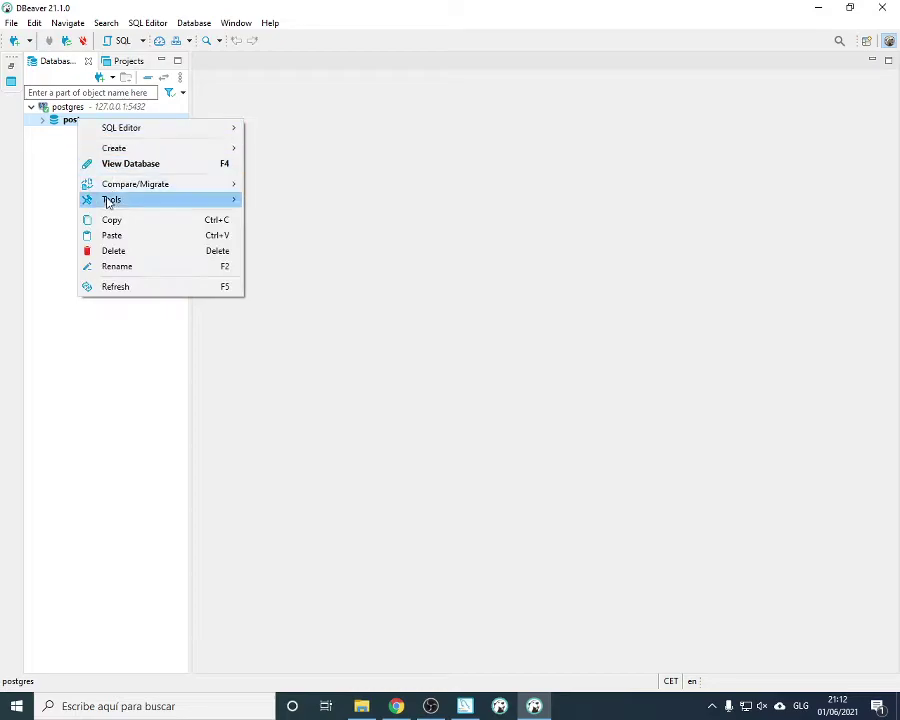
click(318, 16)
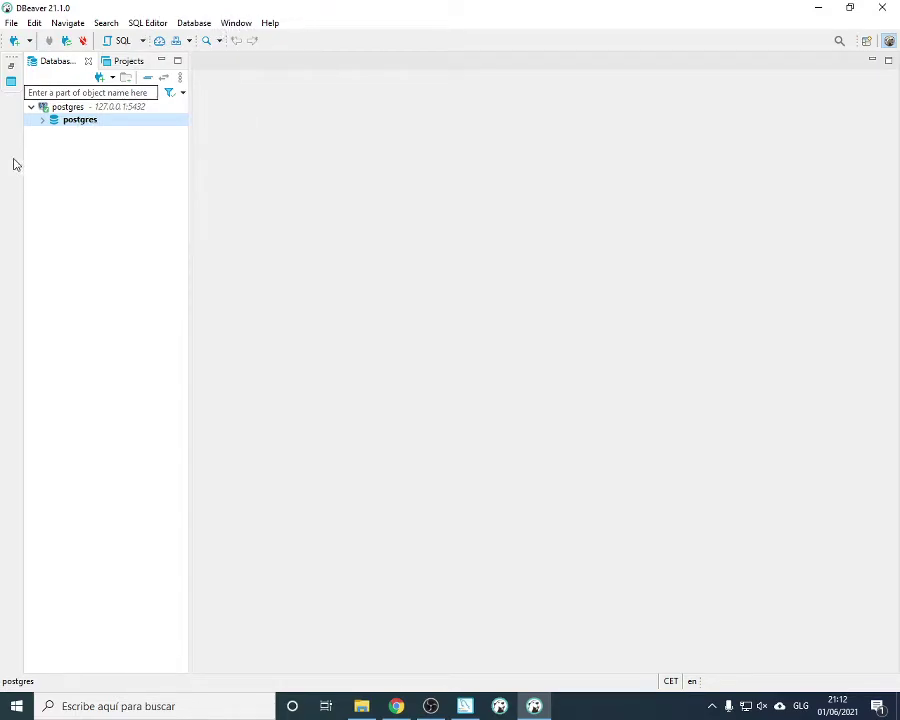
click(466, 706)
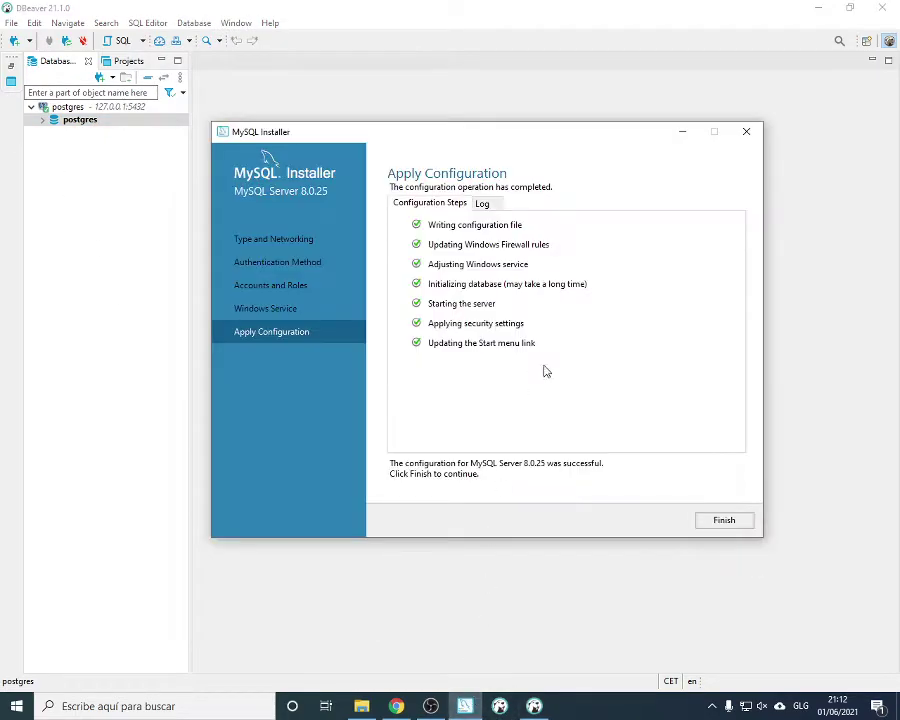
Complete the MySQL Server 8.0.25 configuration, exit the installer, and close MySQL Shell
click(725, 528)
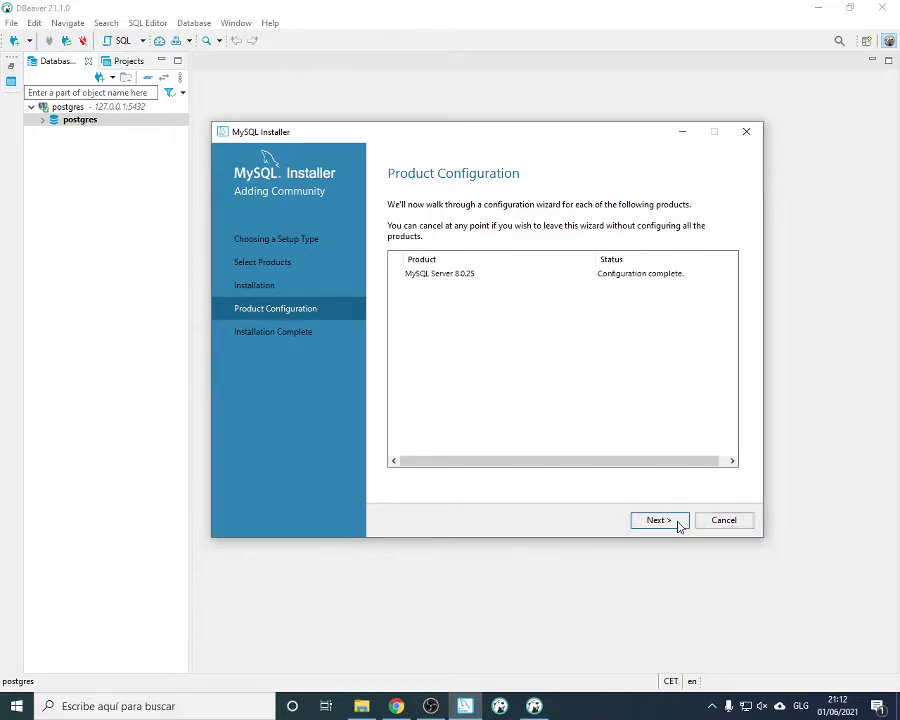
click(678, 525)
click(718, 522)
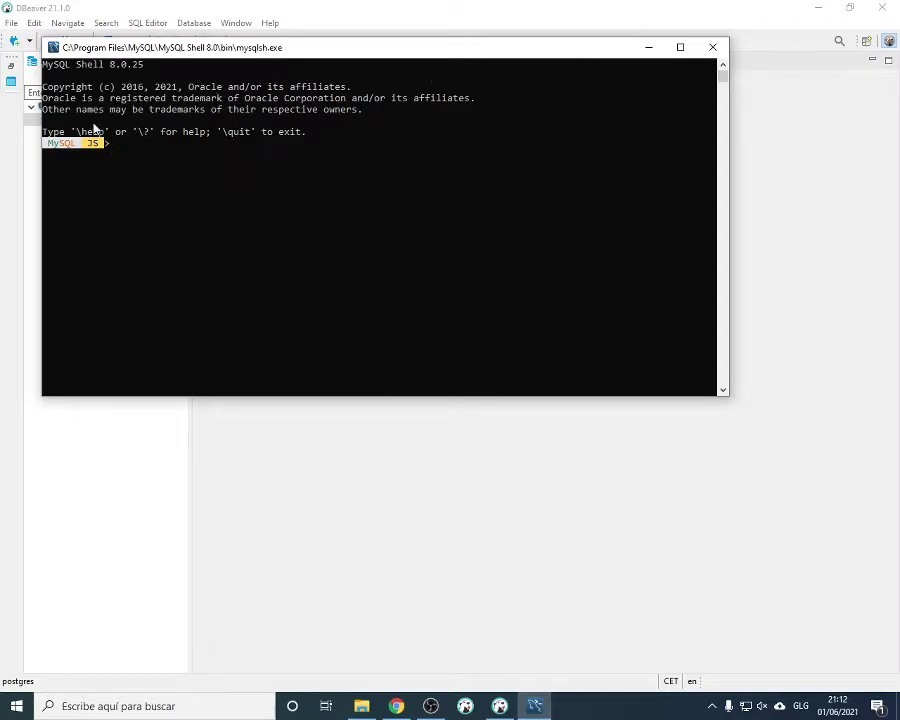
click(712, 47)
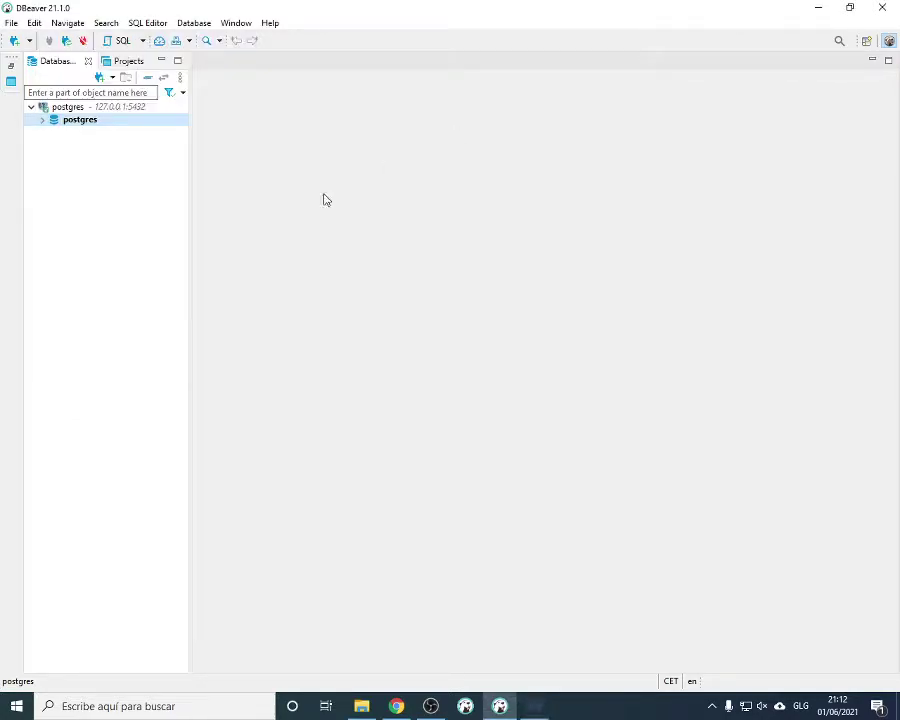
Cancel an accidental new-database dialog, then create a new connection from postgres and pick MySQL
right_click(58, 167)
mouse_move(150, 172)
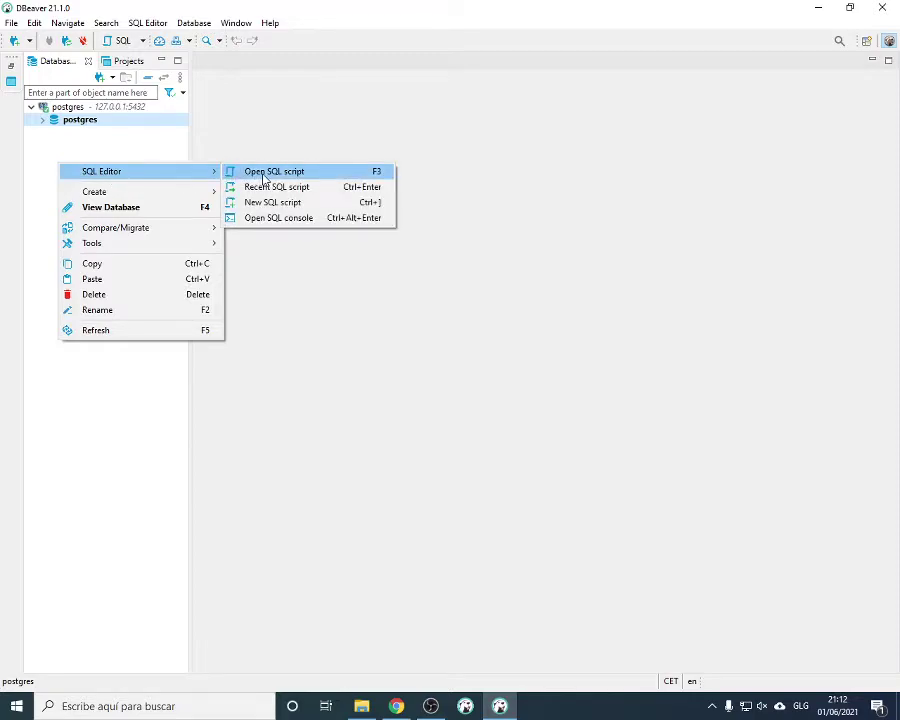
mouse_move(125, 191)
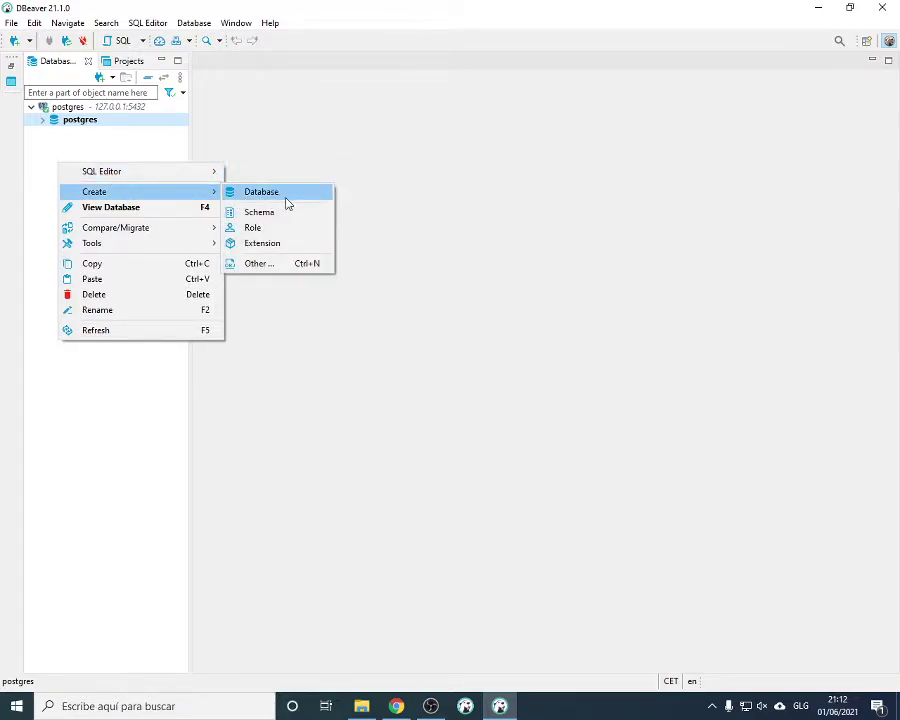
click(282, 202)
click(516, 211)
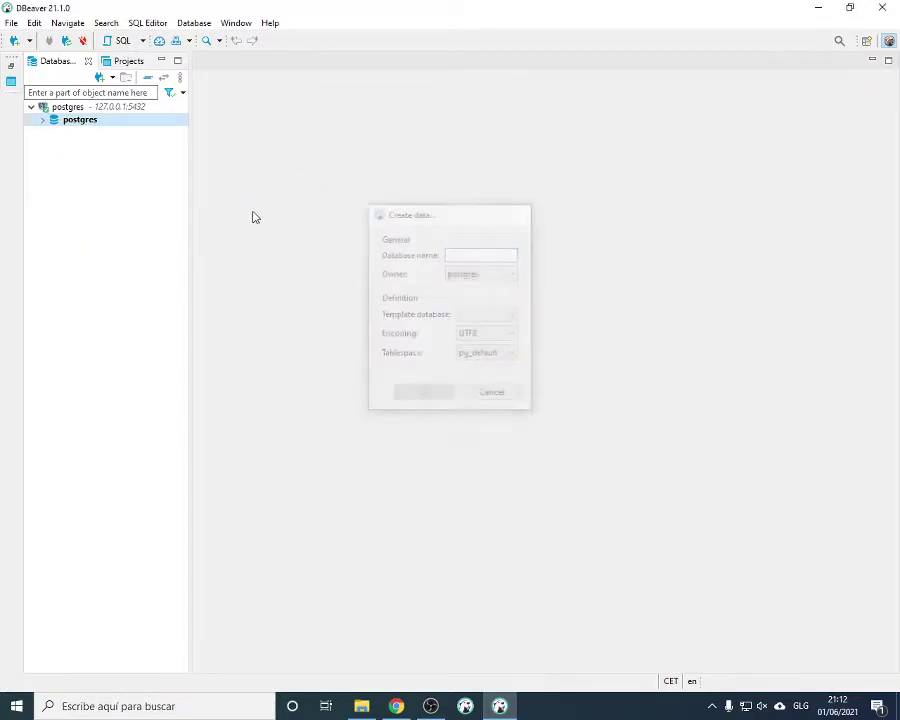
click(31, 107)
right_click(45, 107)
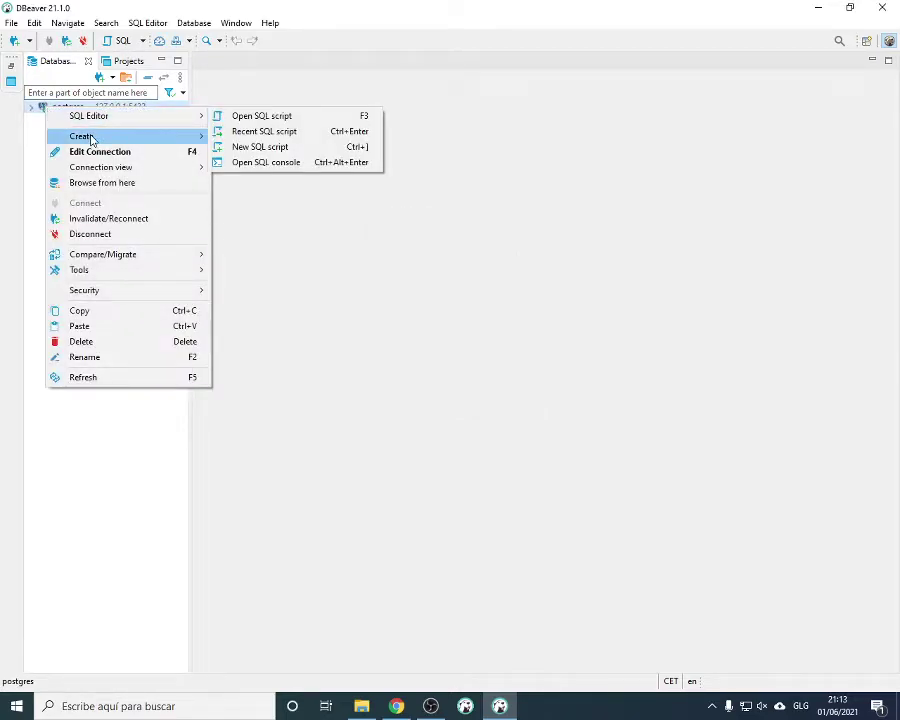
mouse_move(135, 144)
click(246, 137)
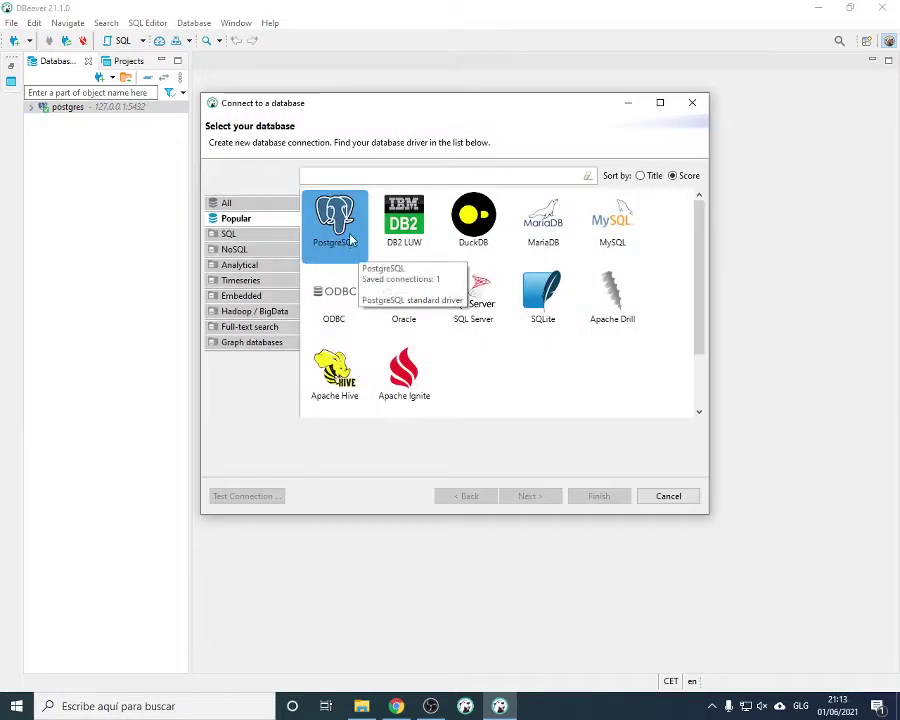
click(608, 232)
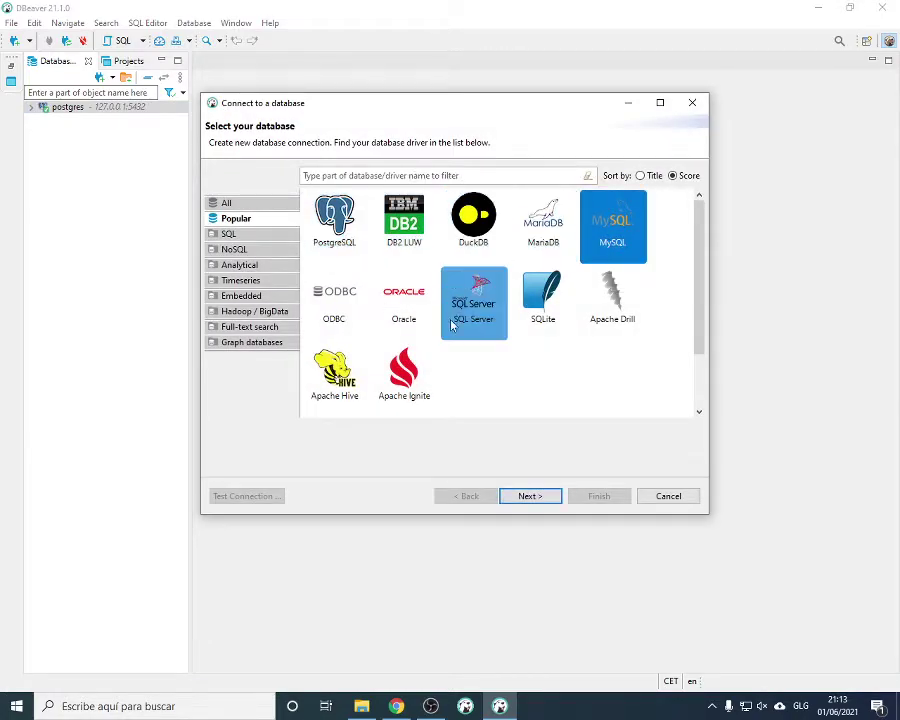
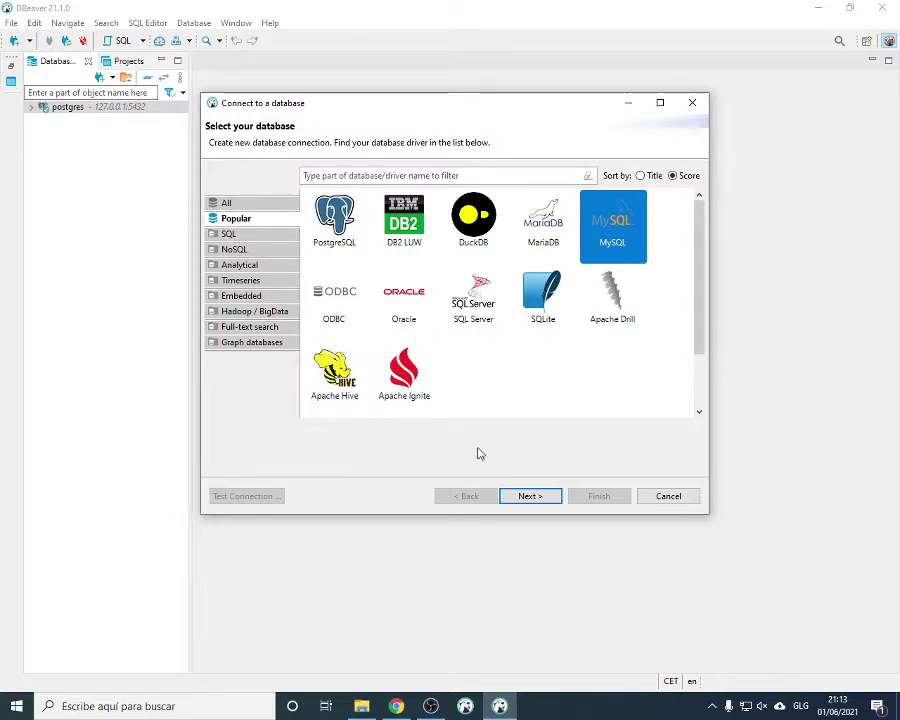
Choose MySQL, enter the root account's password for localhost:3306, and test the connection
click(537, 500)
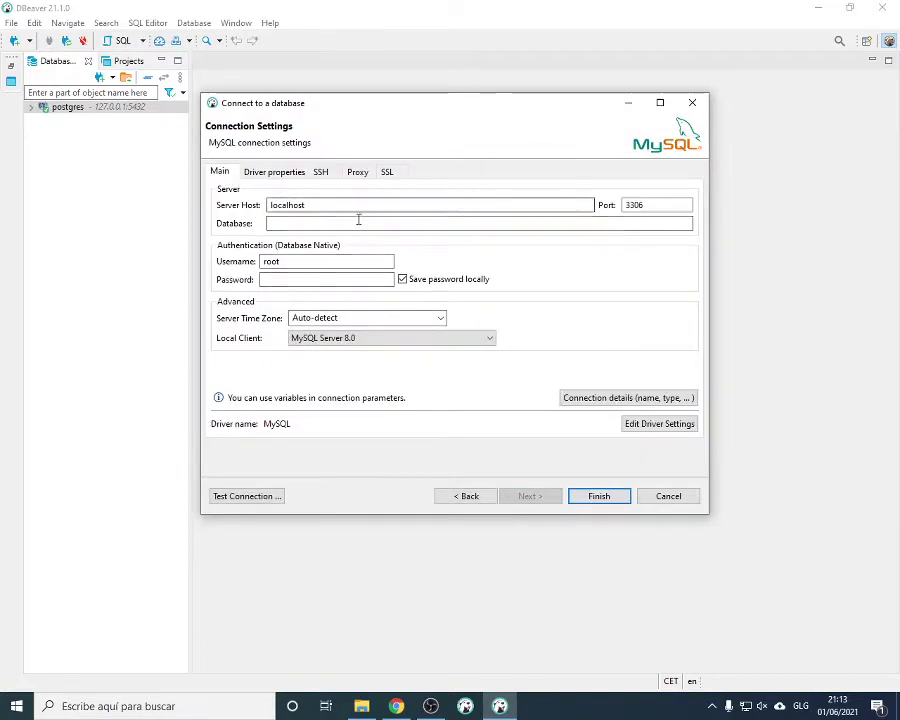
click(278, 223)
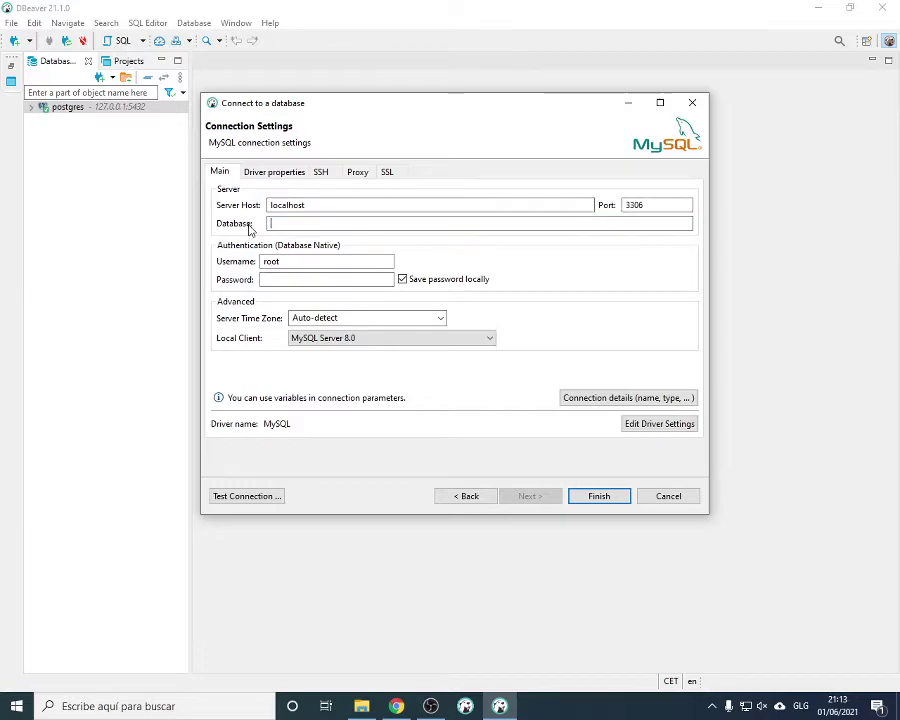
click(277, 279)
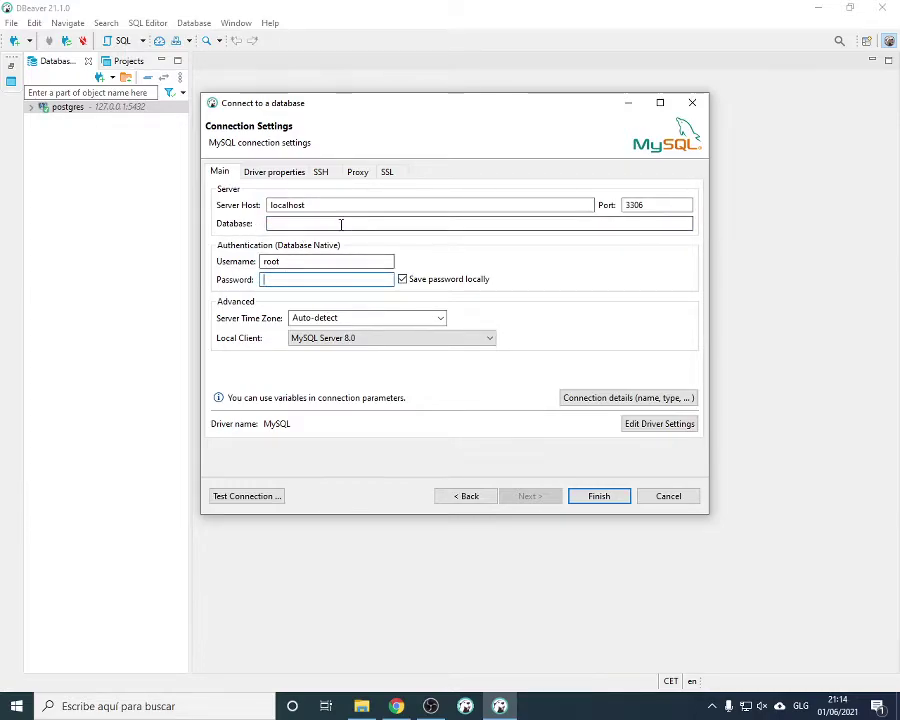
text(root)
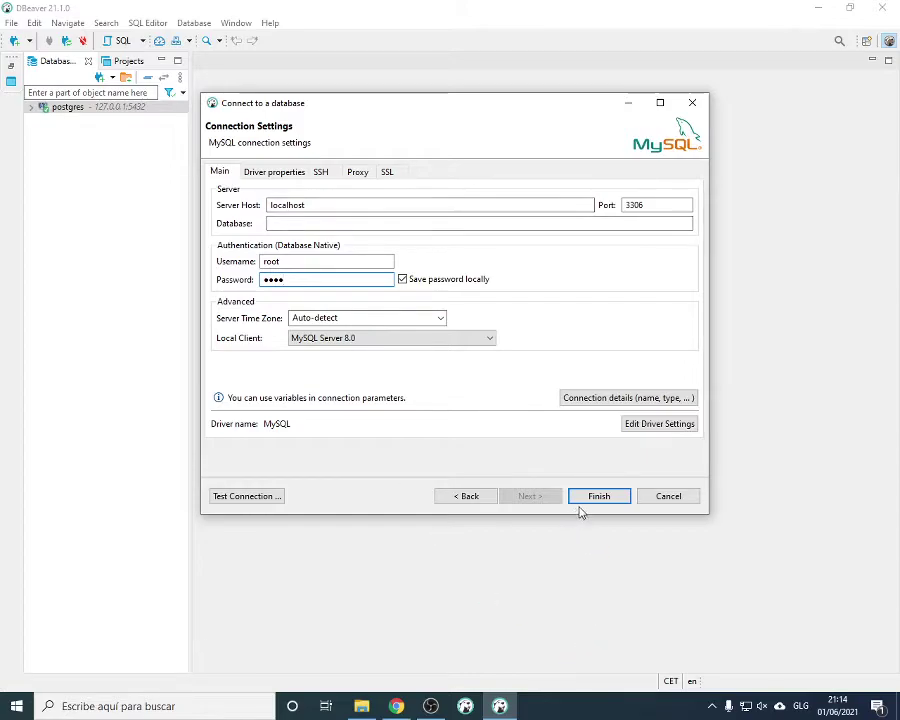
click(270, 500)
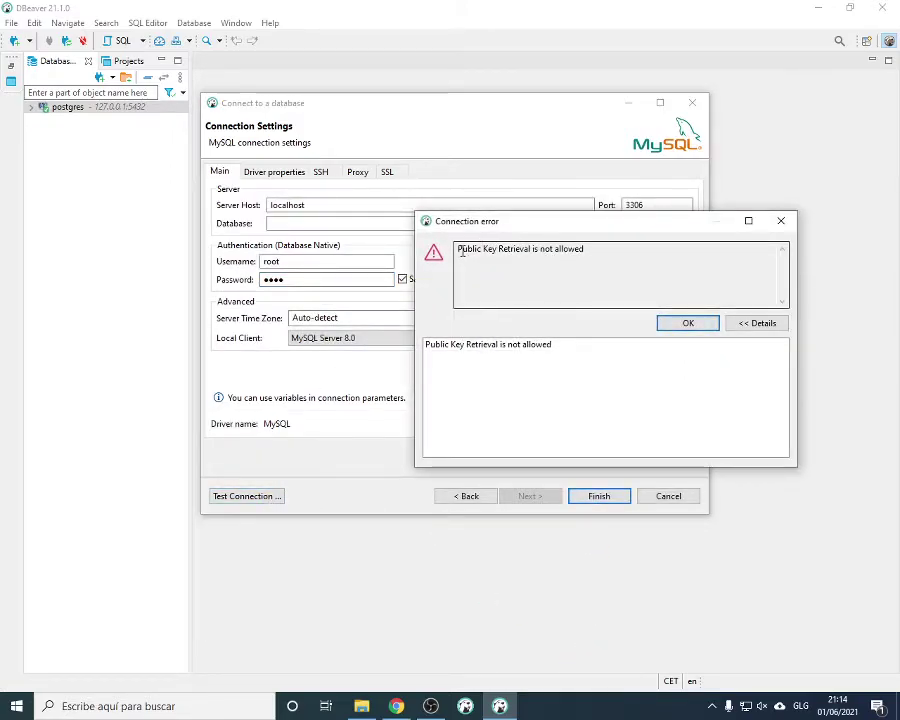
Dismiss the 'Public Key Retrieval is not allowed' error and show the MySQL Driver properties
drag(458, 250, 622, 247)
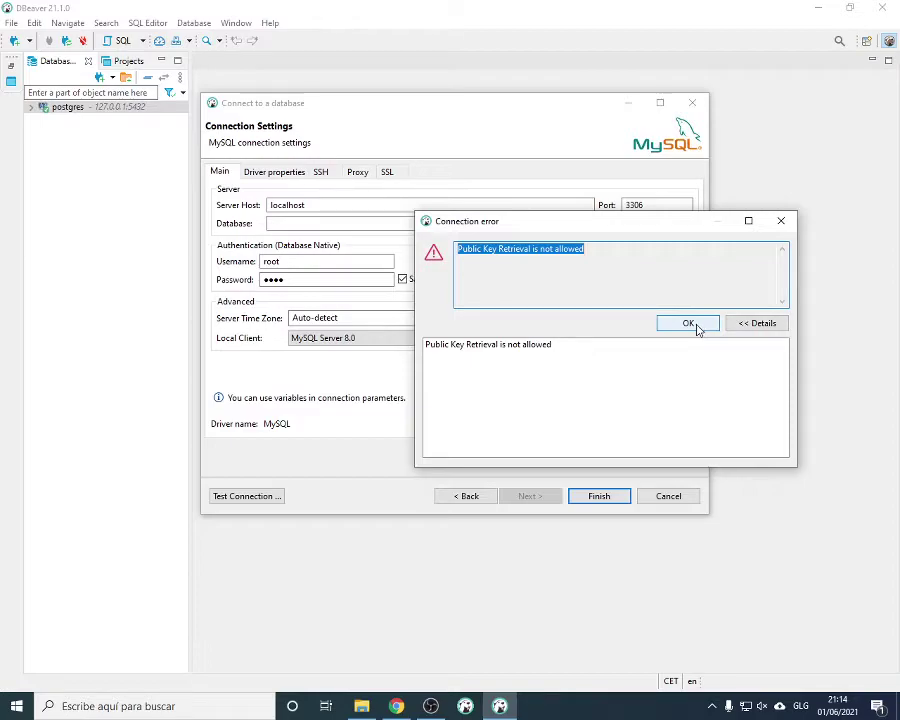
click(688, 323)
click(270, 172)
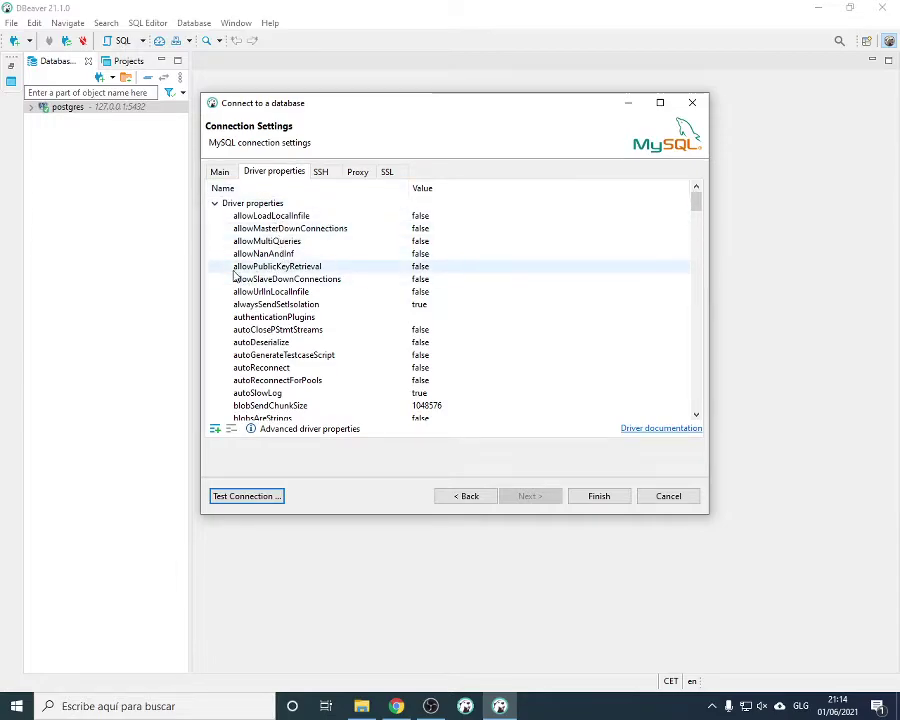
Set allowPublicKeyRetrieval to TRUE and finish creating the localhost:3306 MySQL connection
mouse_move(243, 272)
click(424, 267)
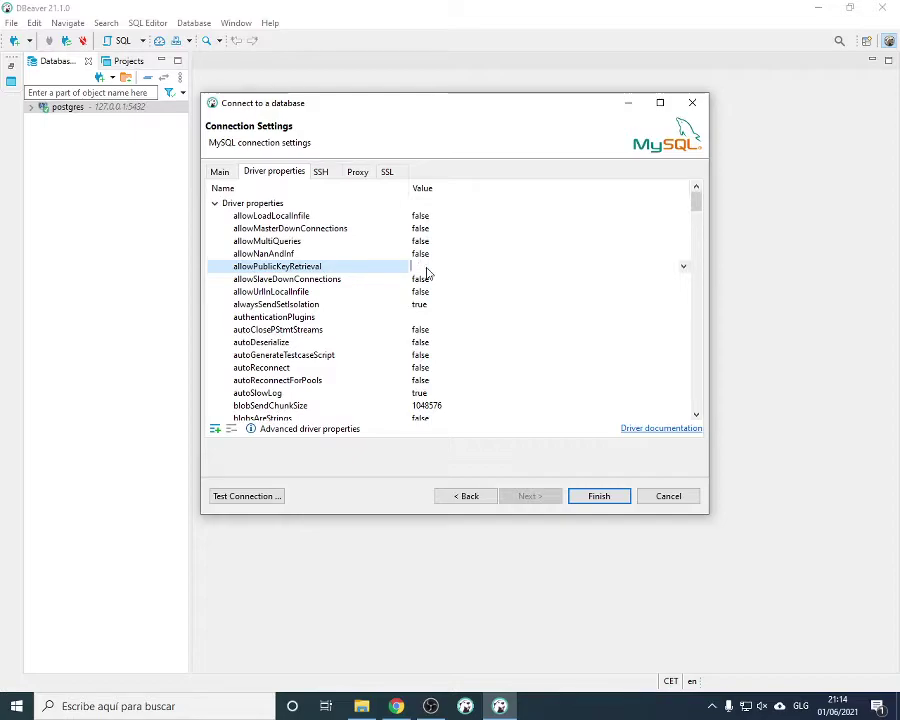
text(TRUE)
click(598, 499)
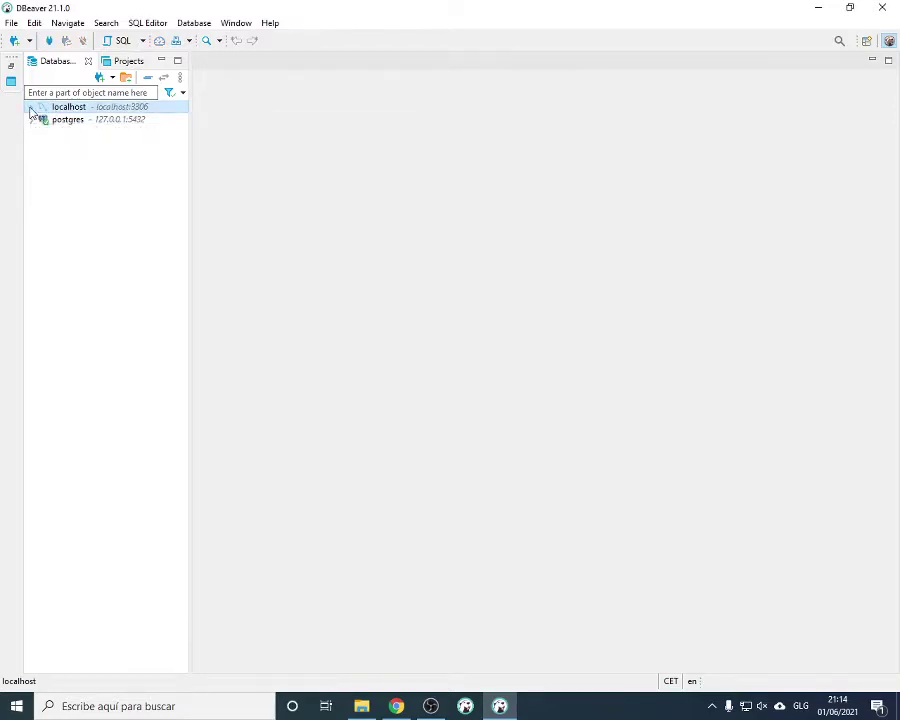
click(31, 107)
click(42, 119)
click(53, 132)
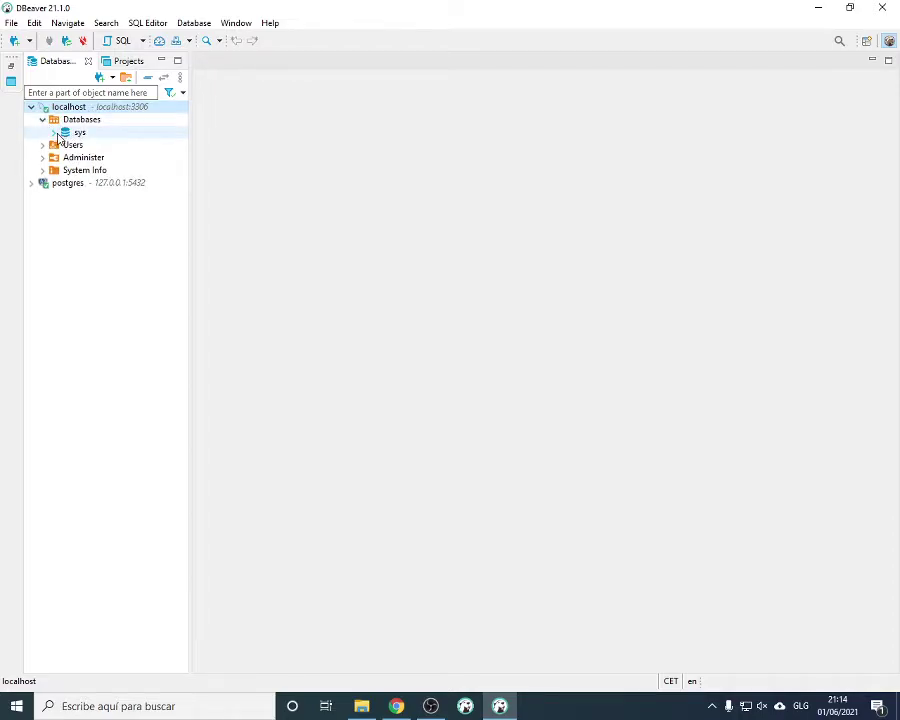
click(53, 132)
click(42, 119)
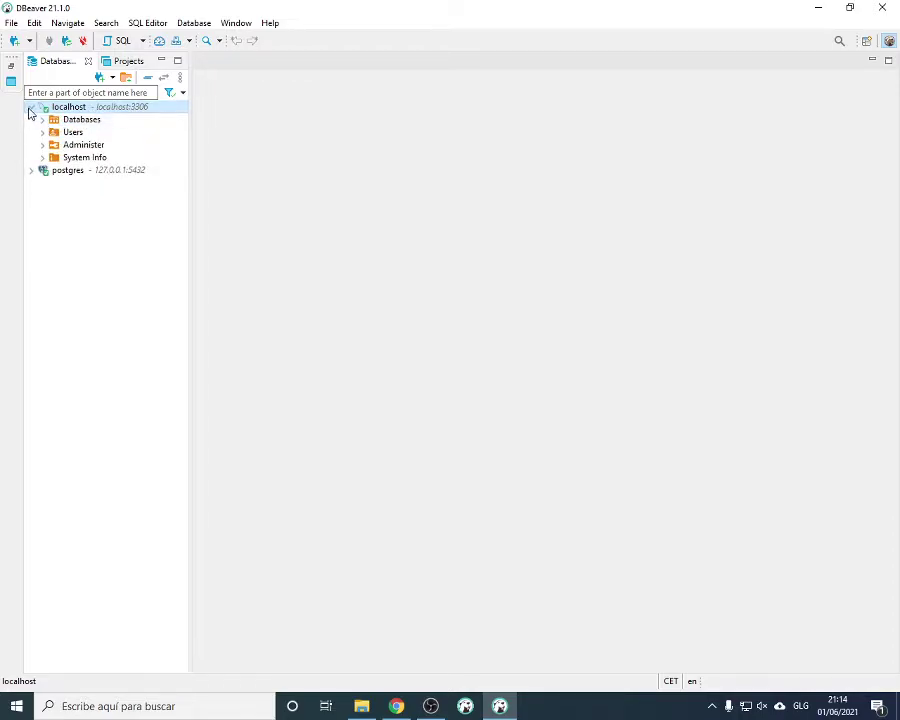
click(31, 107)
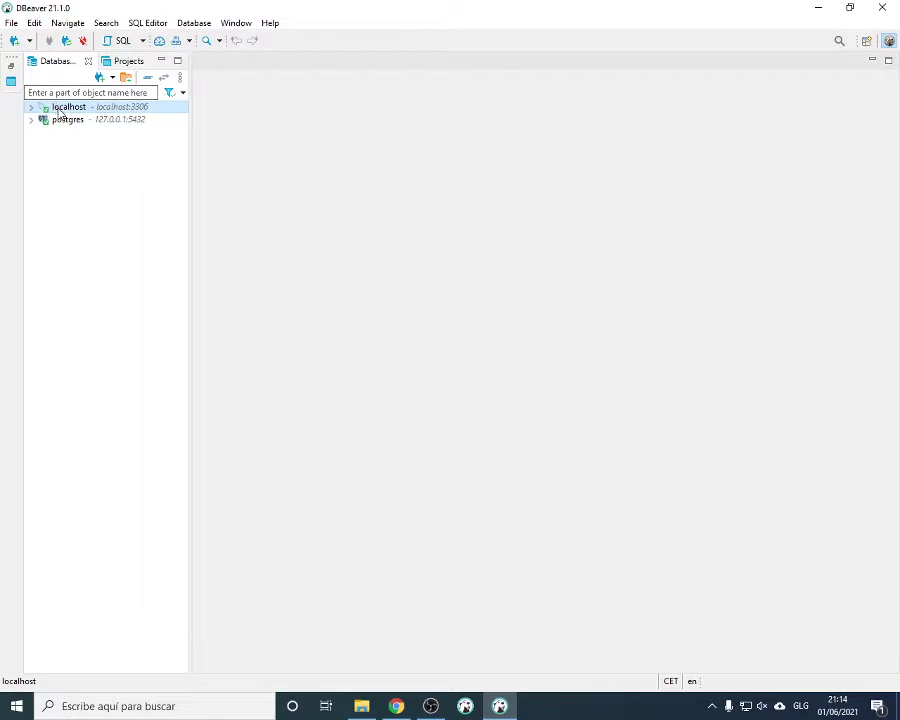
Set General > Workspace text file encoding to Other: UTF-8 and apply the preferences
click(240, 24)
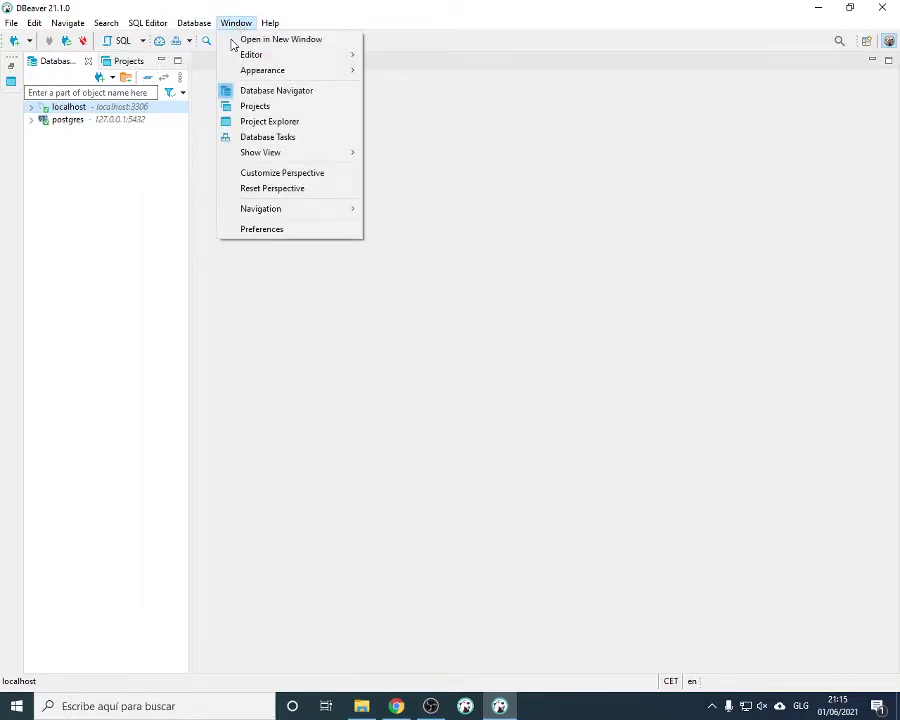
click(278, 230)
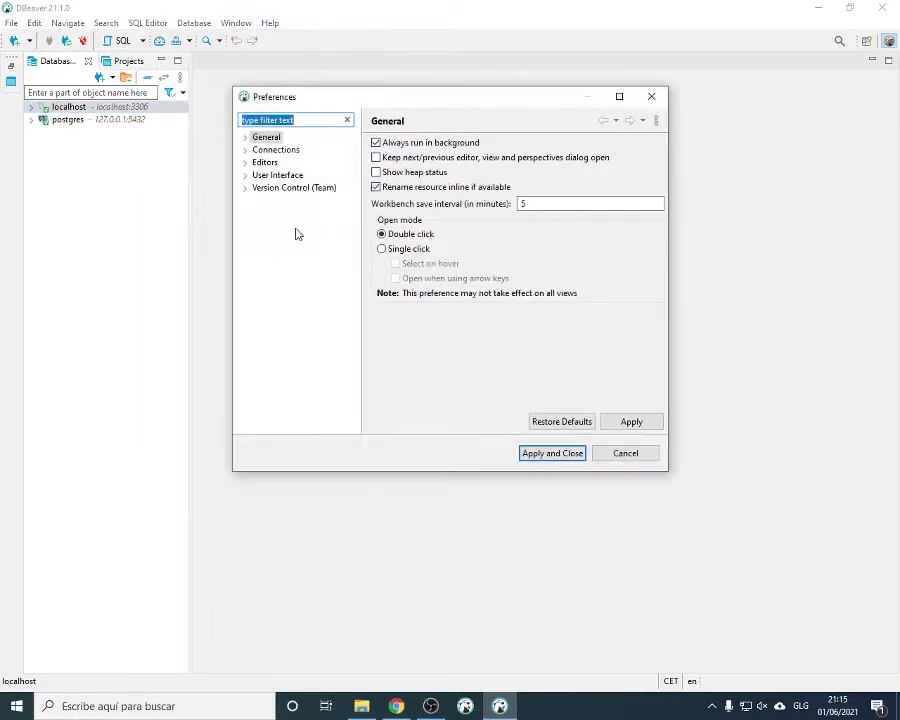
click(250, 140)
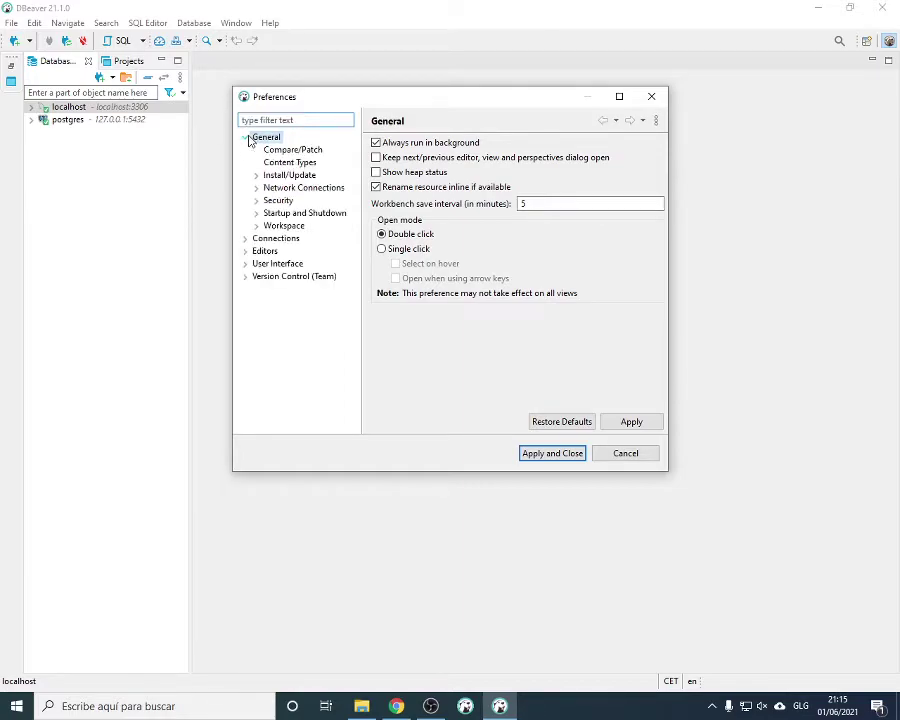
click(272, 225)
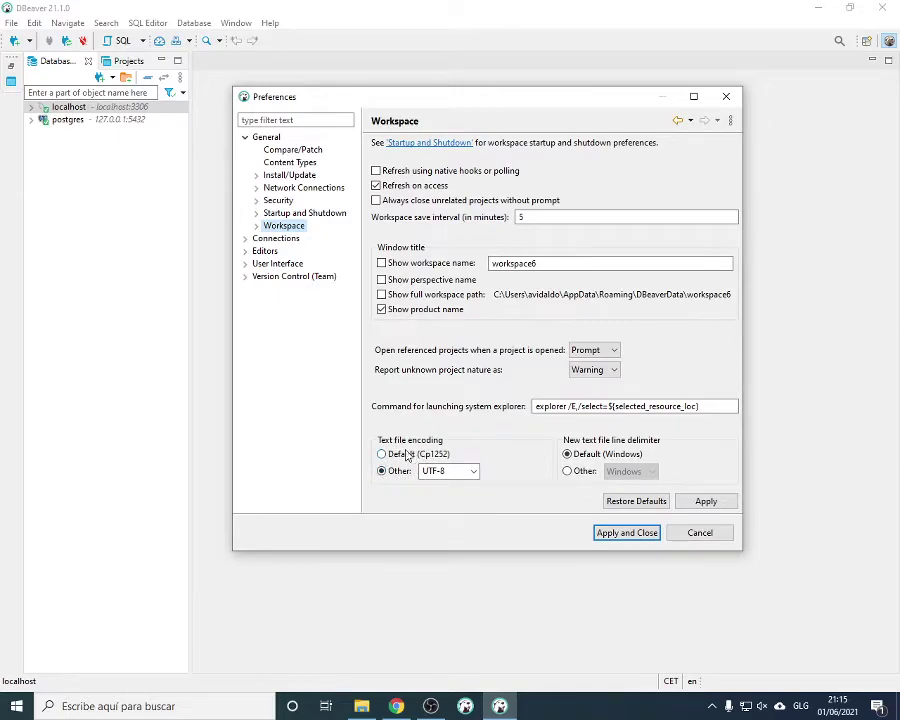
click(381, 454)
click(382, 471)
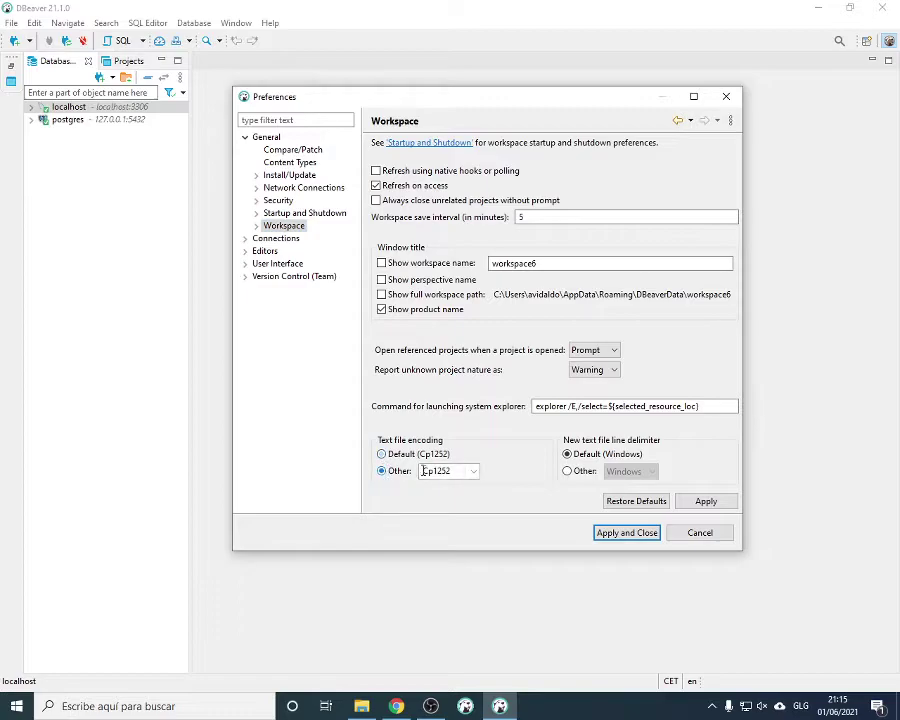
click(472, 477)
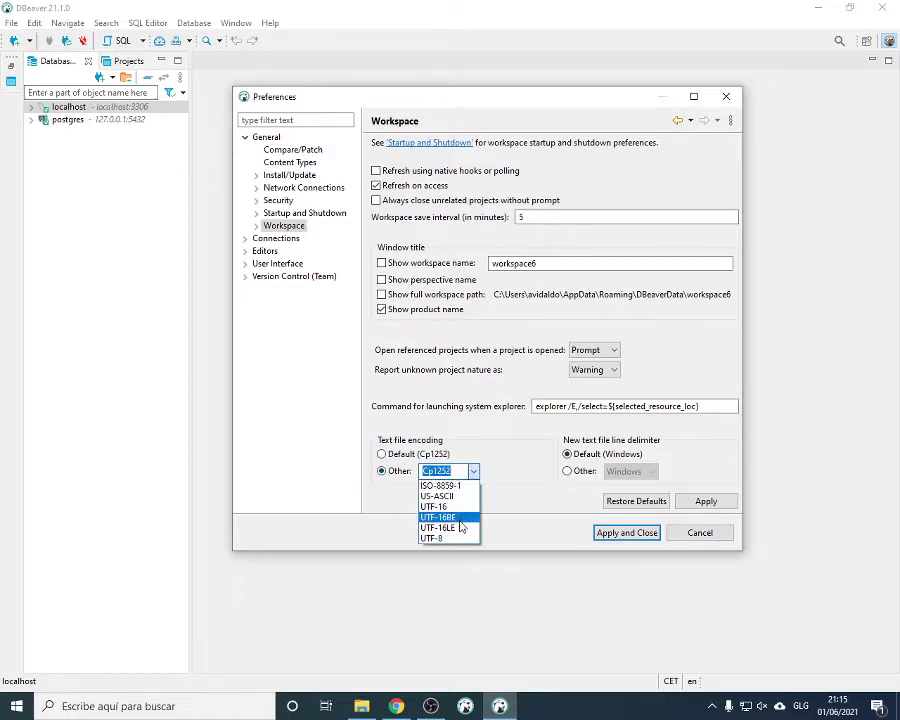
click(432, 537)
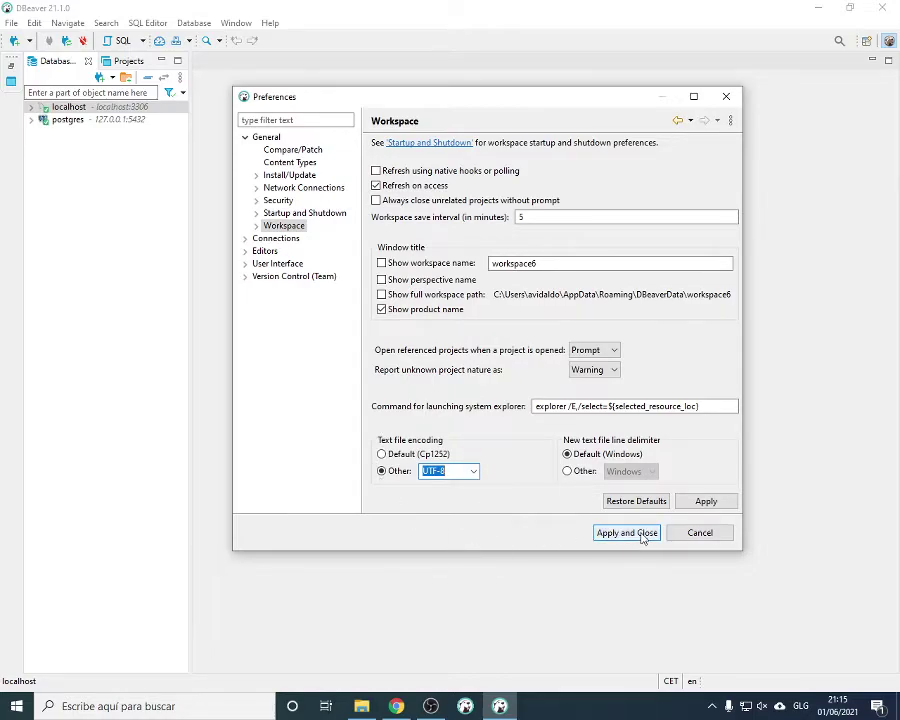
click(643, 537)
Reopen Preferences and expand Editors down to the SQL Editor group and its subcategories
click(198, 24)
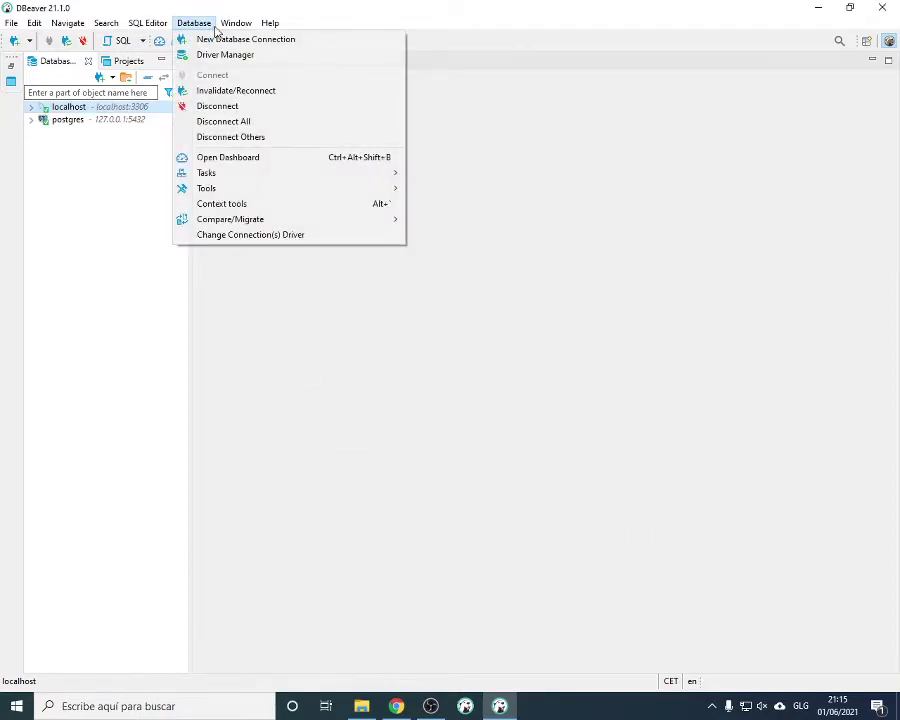
mouse_move(236, 24)
click(270, 230)
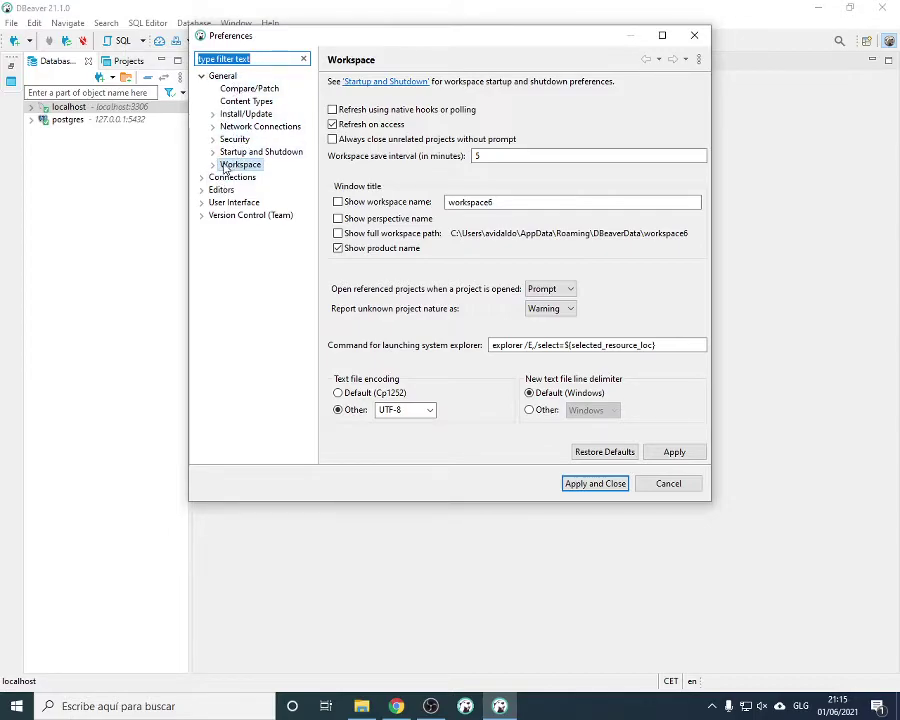
click(213, 164)
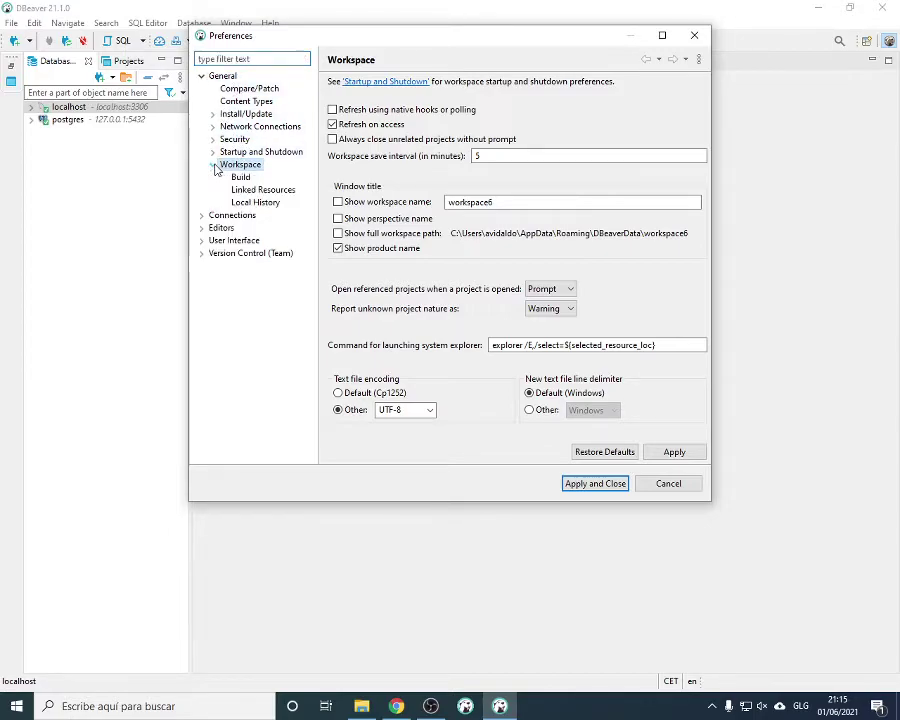
click(201, 228)
click(223, 229)
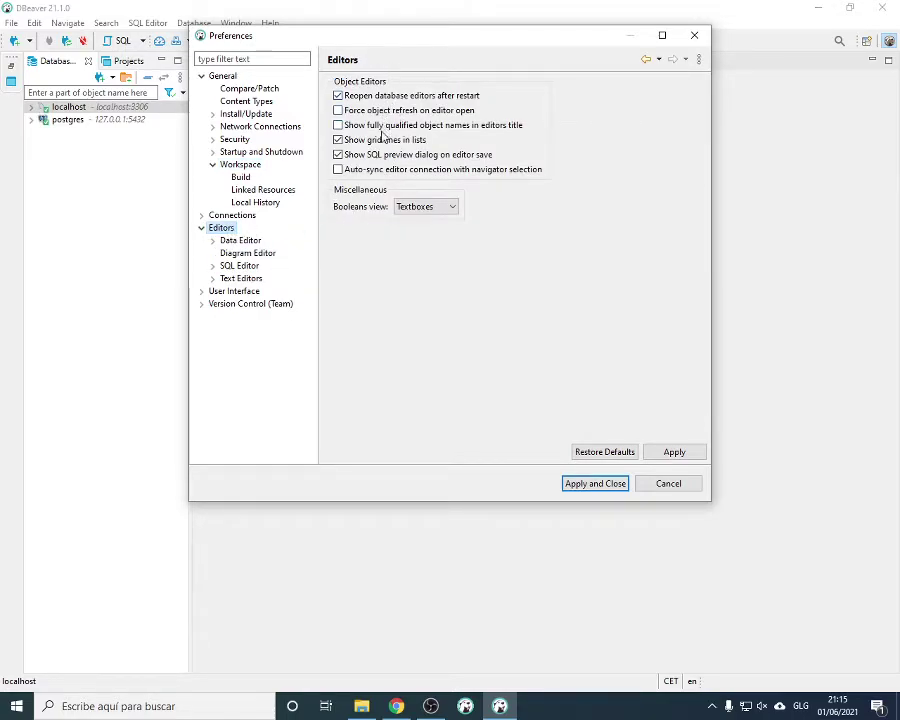
click(212, 241)
click(254, 257)
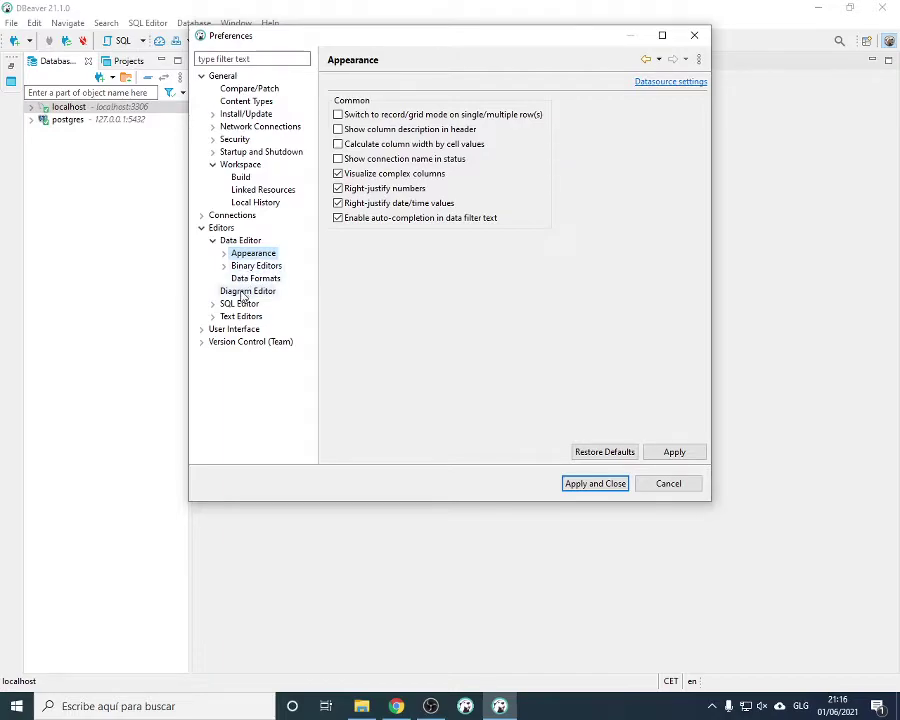
click(239, 303)
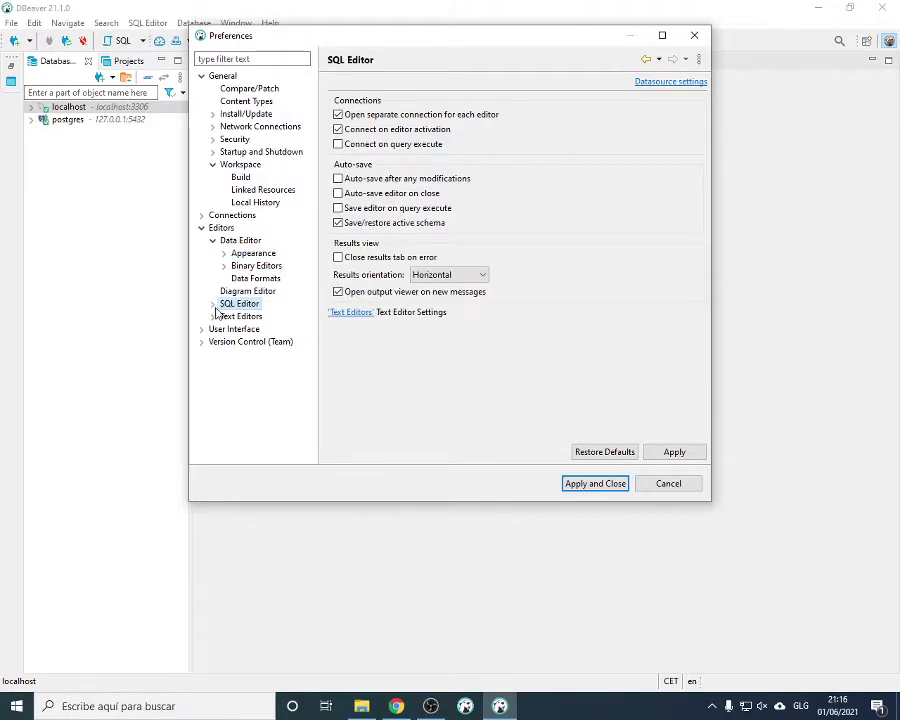
click(214, 316)
click(213, 304)
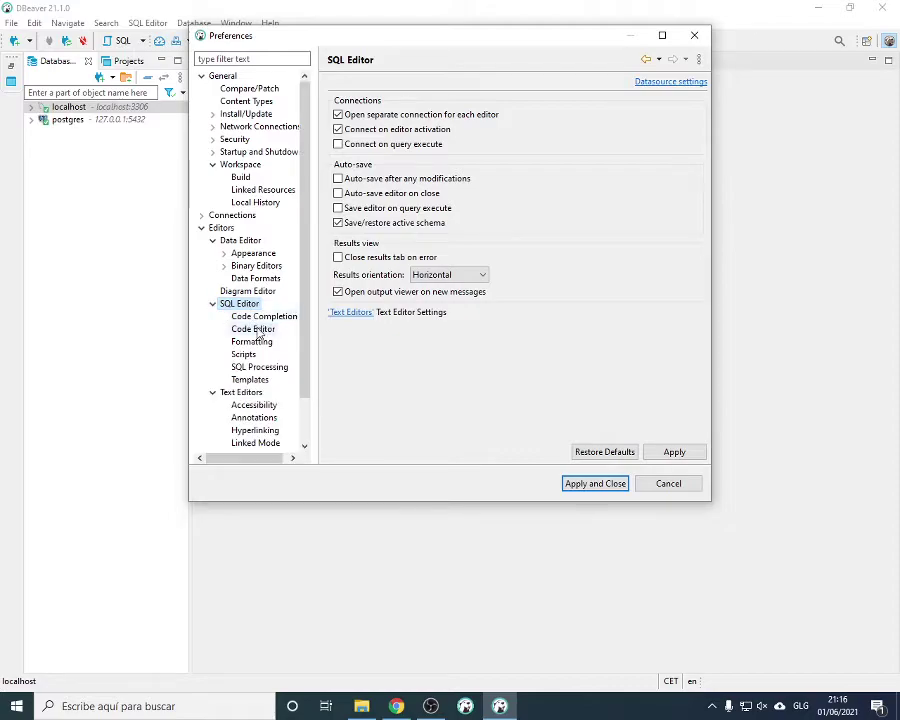
In SQL Formatting, try keyword case Lower, then set it back to Default
click(258, 342)
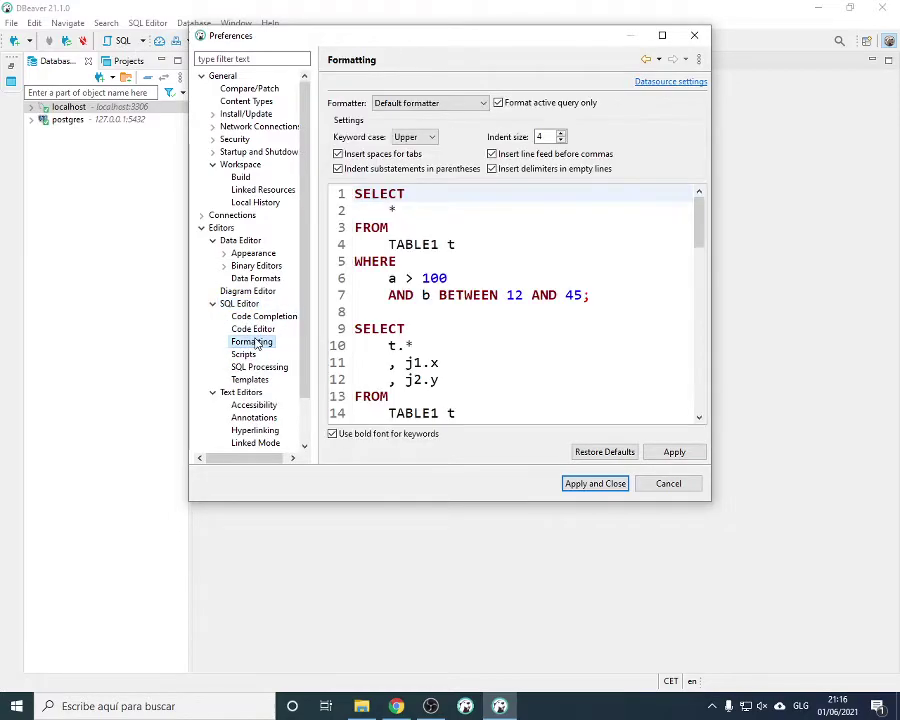
click(415, 137)
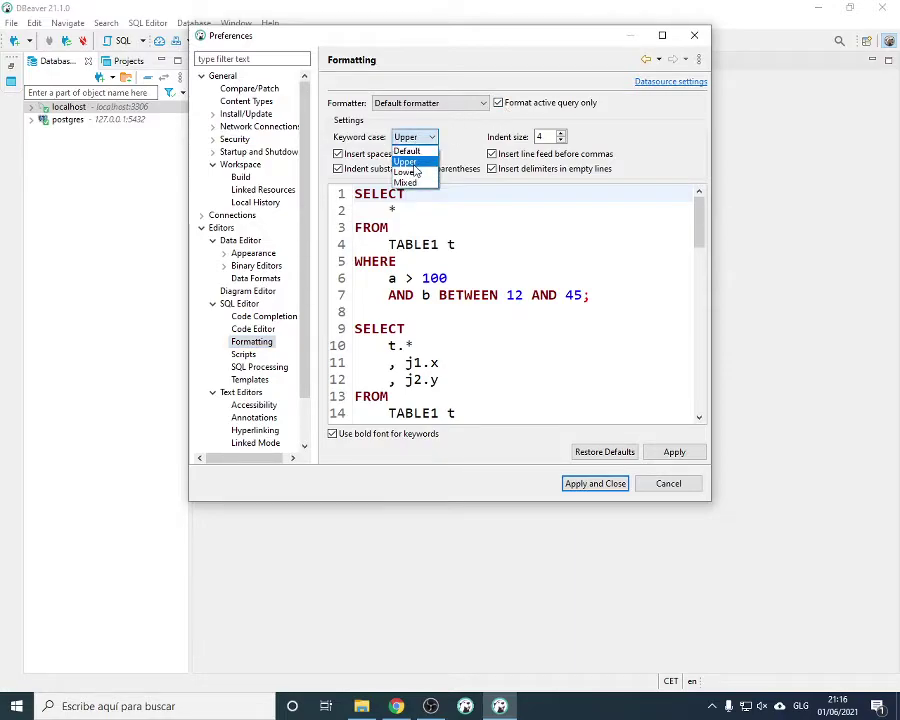
click(407, 151)
click(415, 137)
click(417, 172)
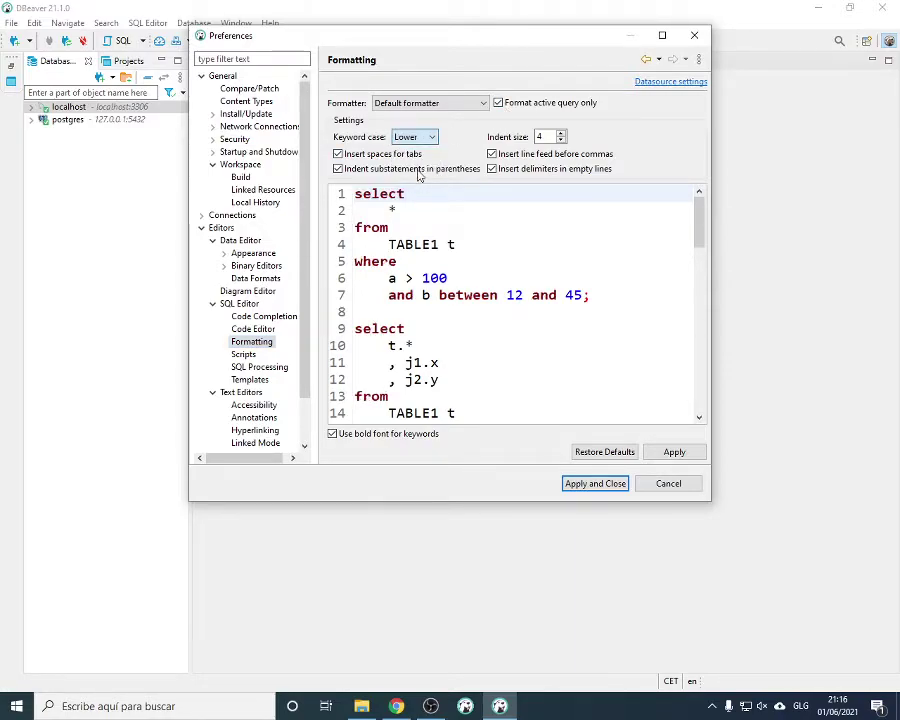
click(415, 137)
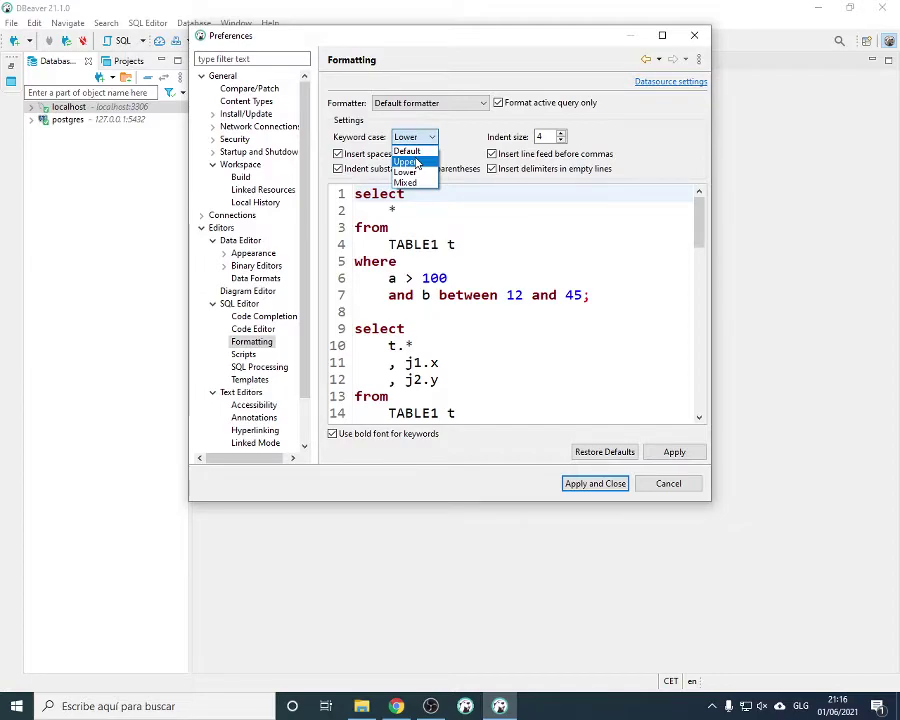
click(407, 151)
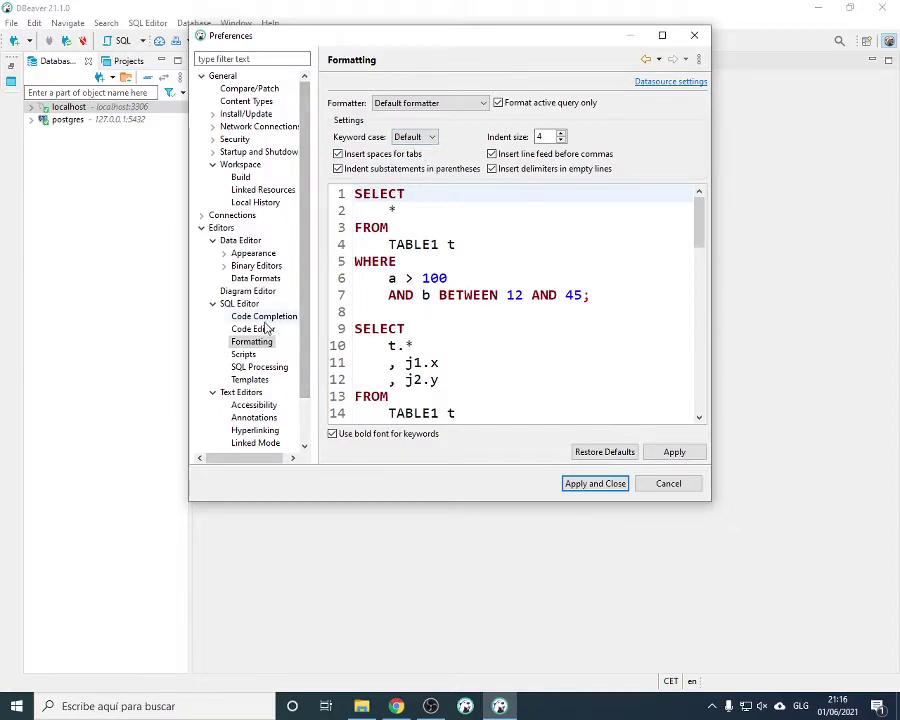
click(245, 328)
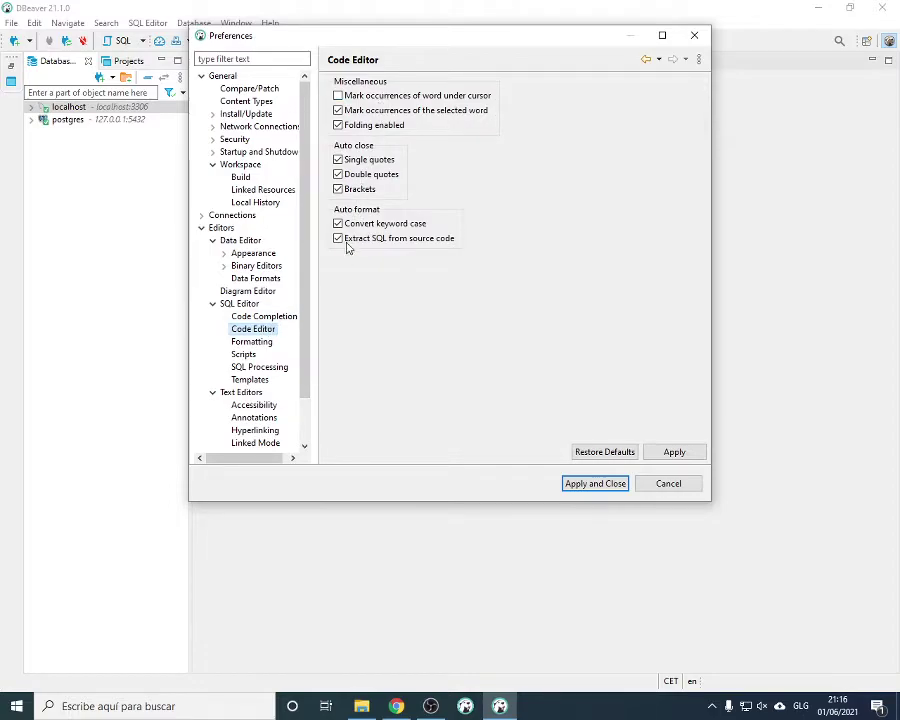
Show the SQL Code Completion preferences, keeping Insert case at Default
click(265, 318)
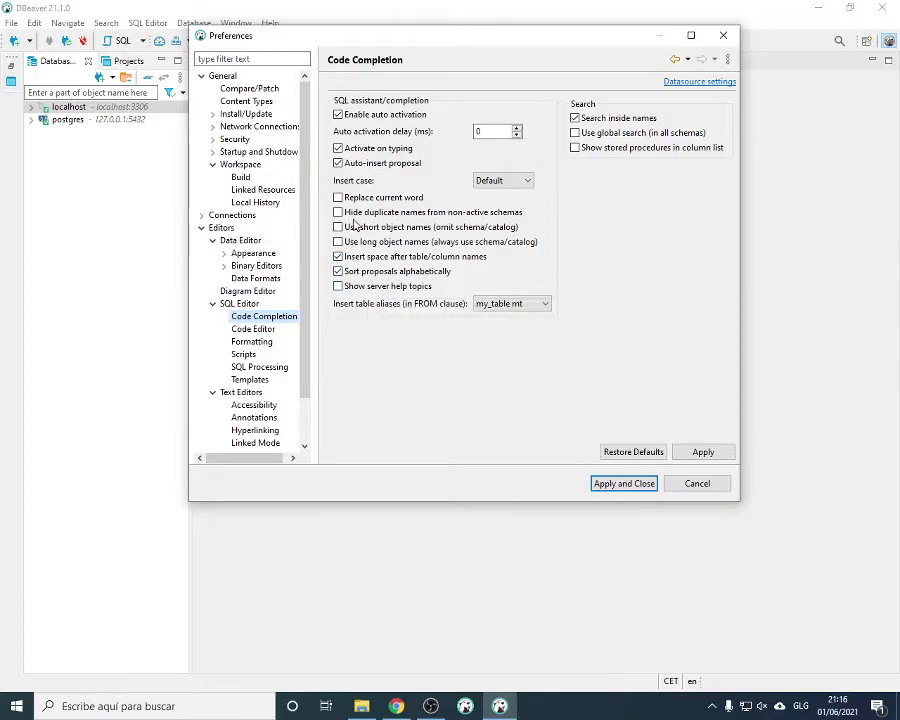
click(490, 181)
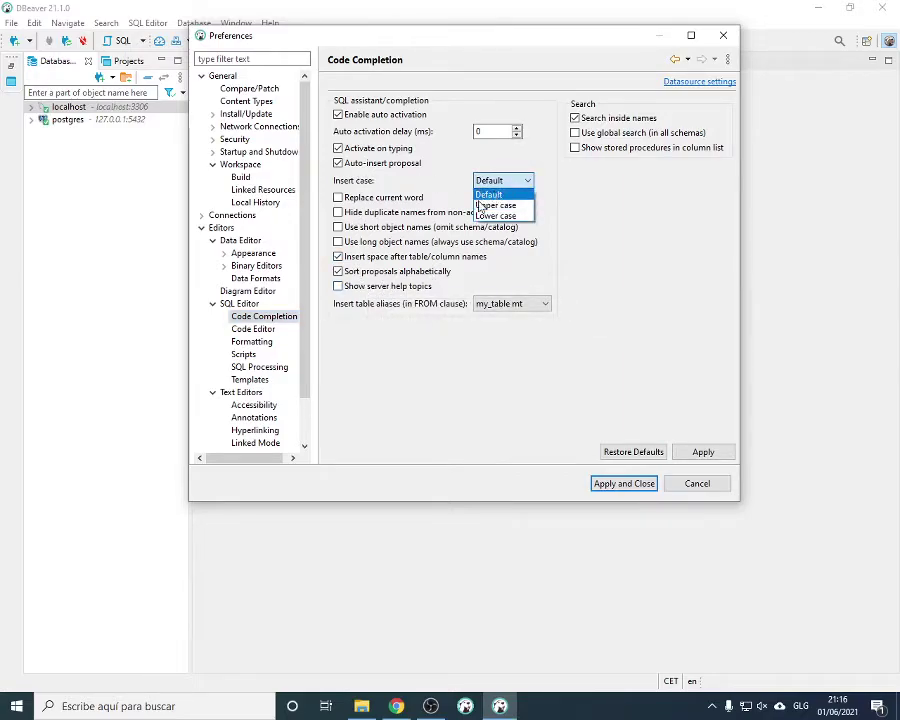
click(481, 196)
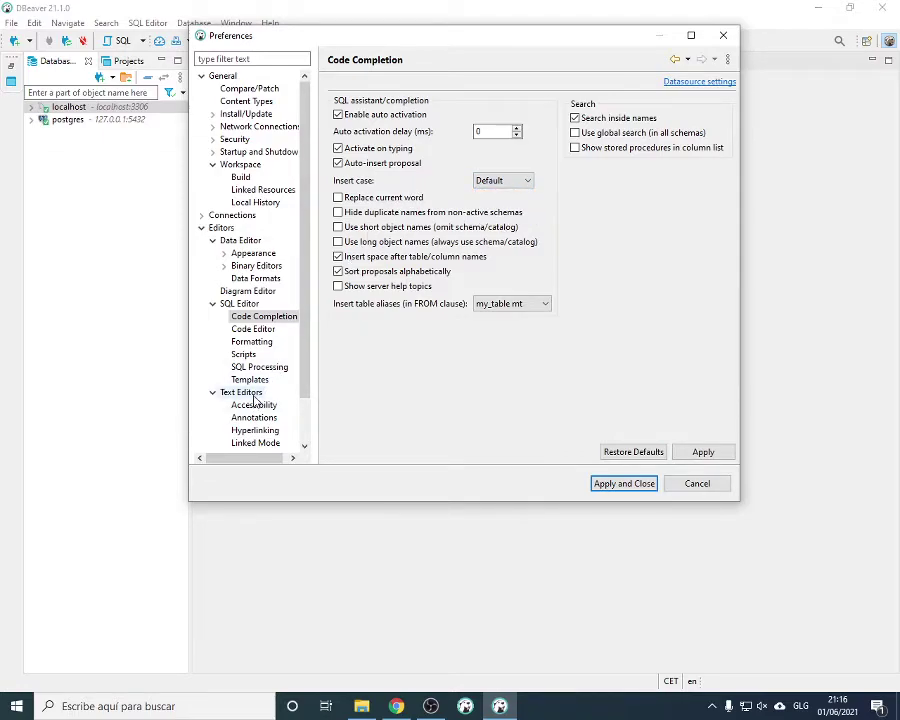
scroll(252, 395, down, 1)
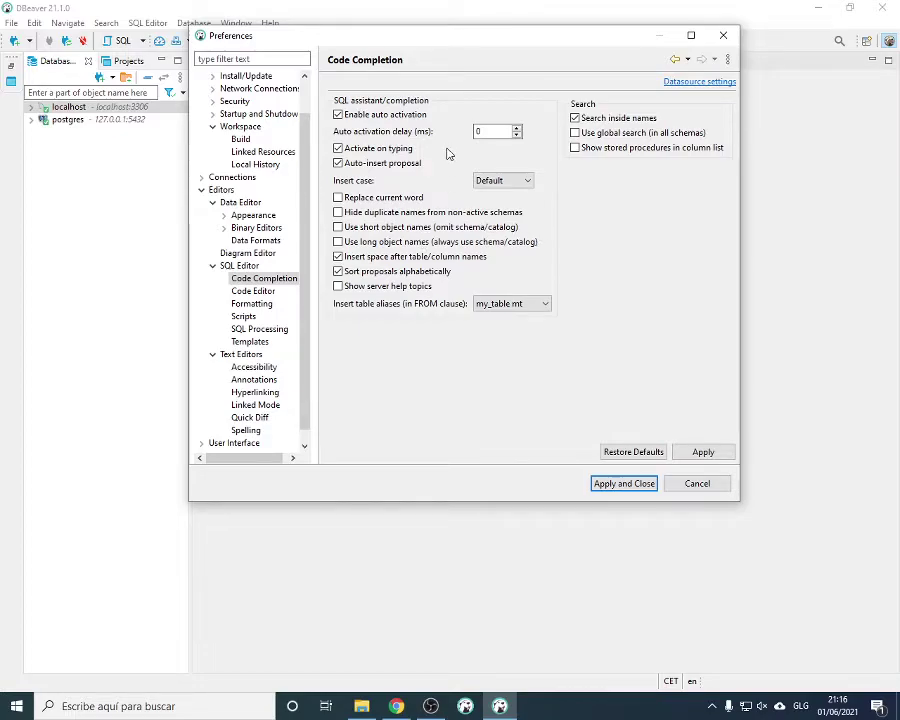
drag(496, 50, 506, 79)
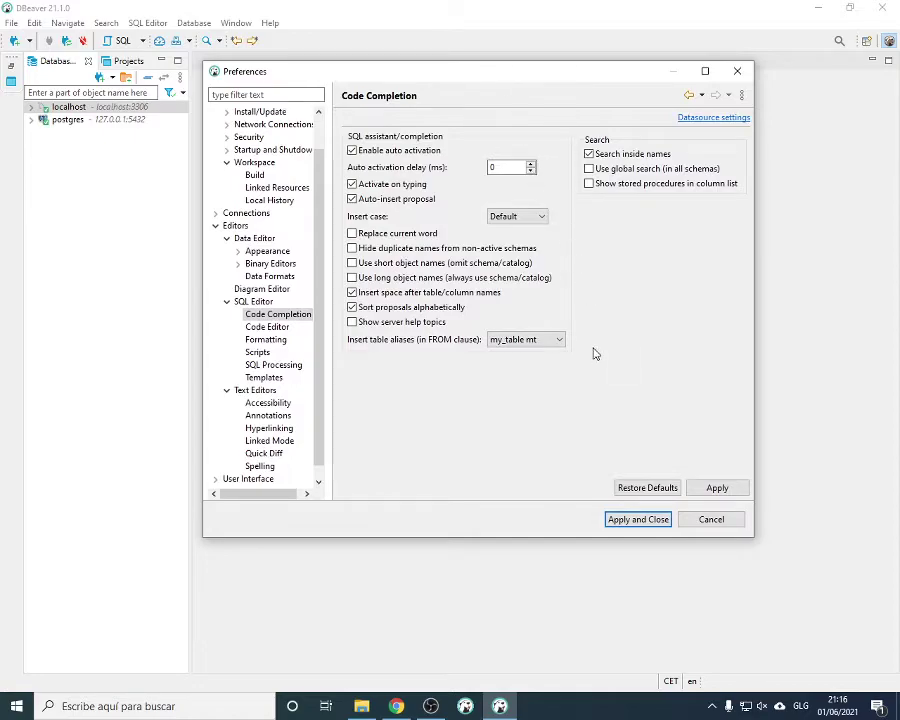
Save the editor preferences and open Edit Connection for postgres
click(632, 520)
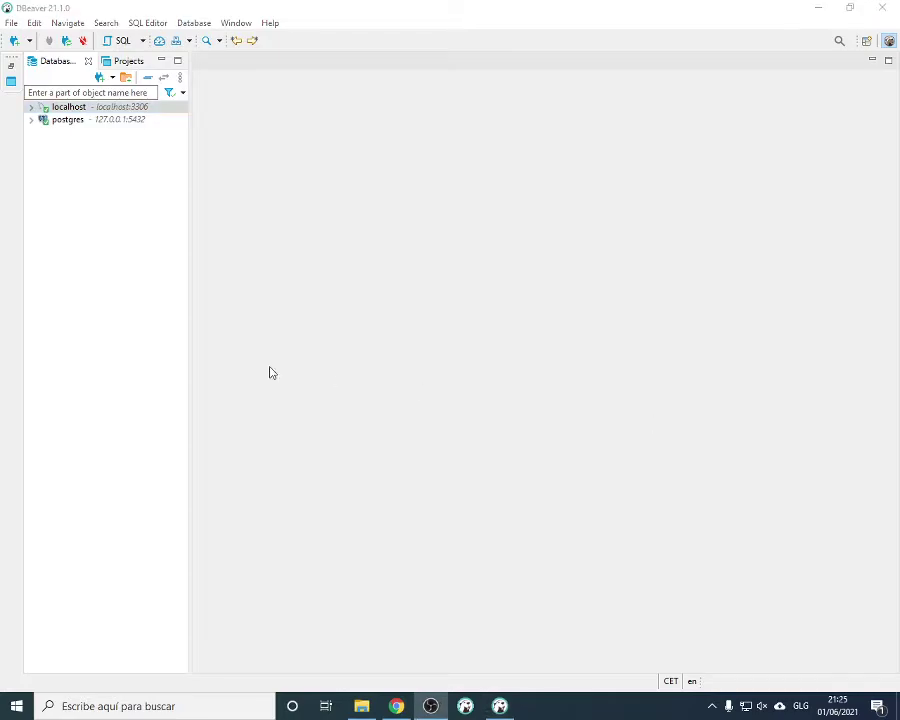
click(32, 120)
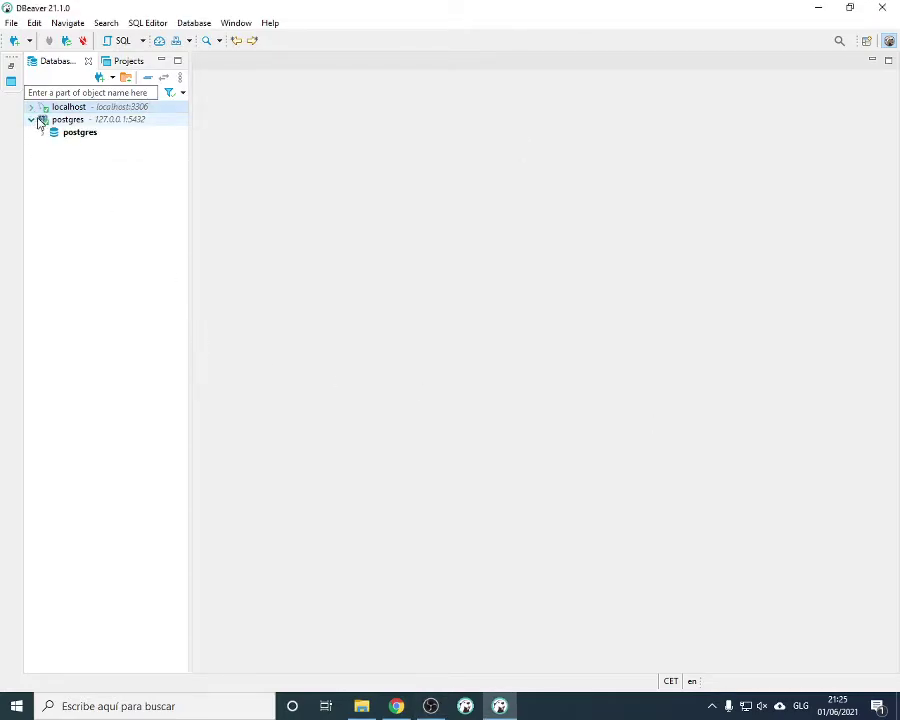
right_click(53, 123)
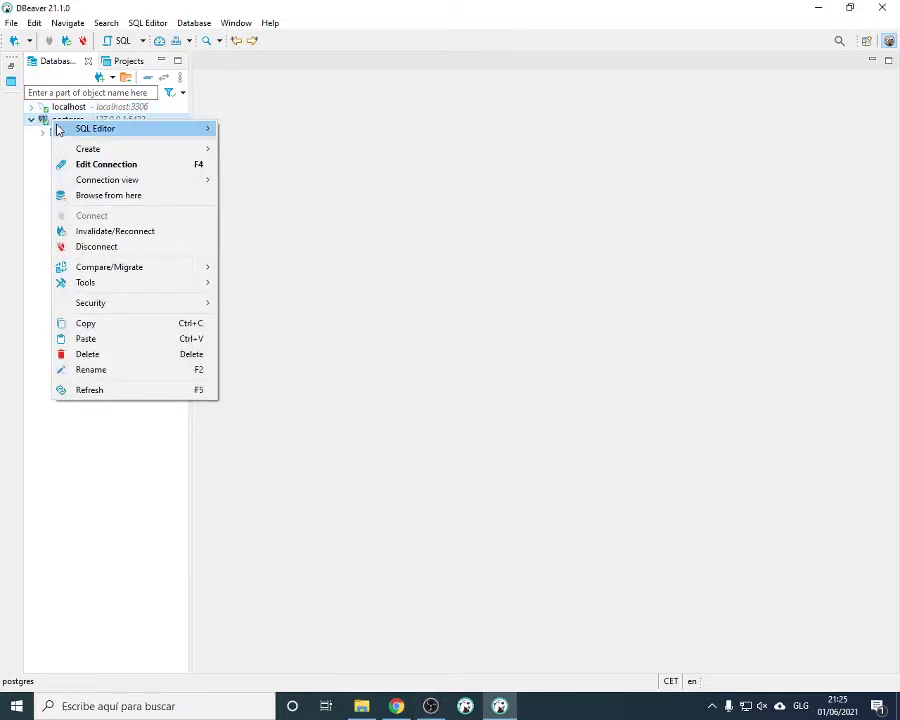
click(110, 165)
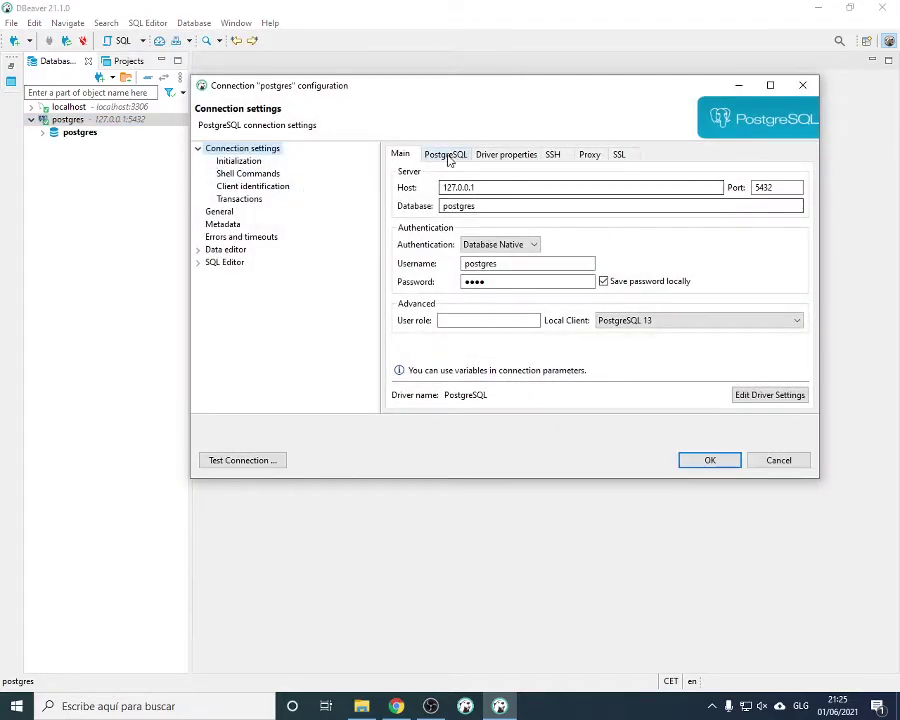
Enable Show all databases on the PostgreSQL tab, confirm, and agree to reconnect
click(447, 156)
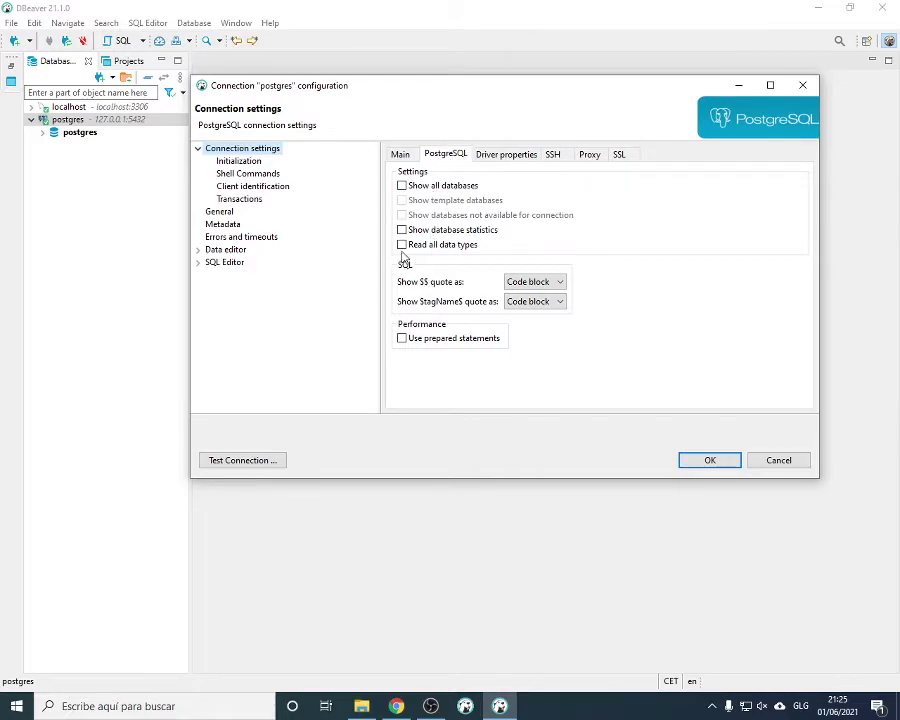
click(402, 186)
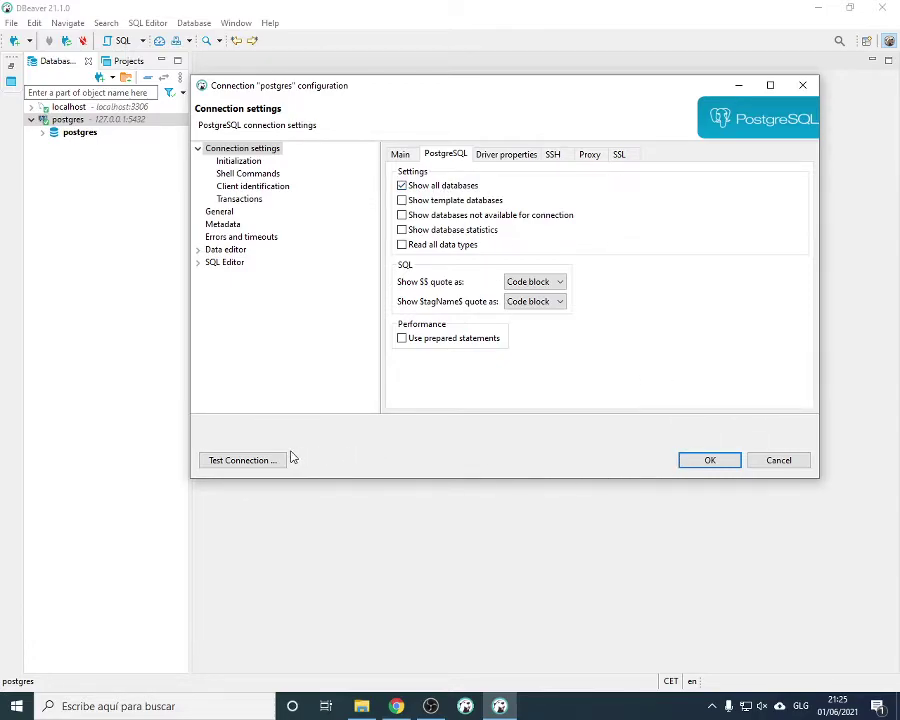
click(720, 464)
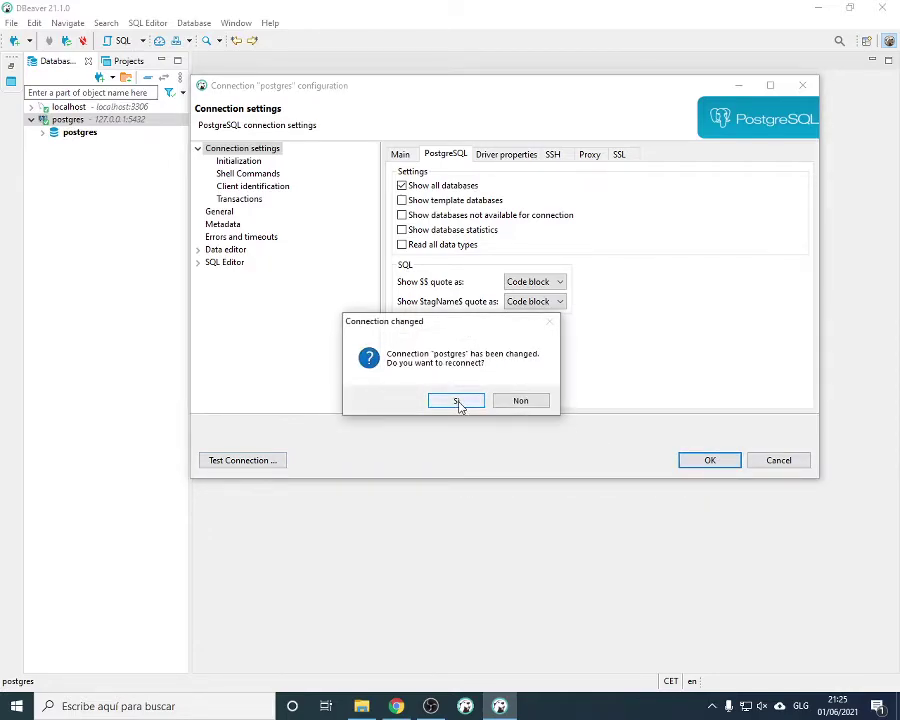
click(457, 401)
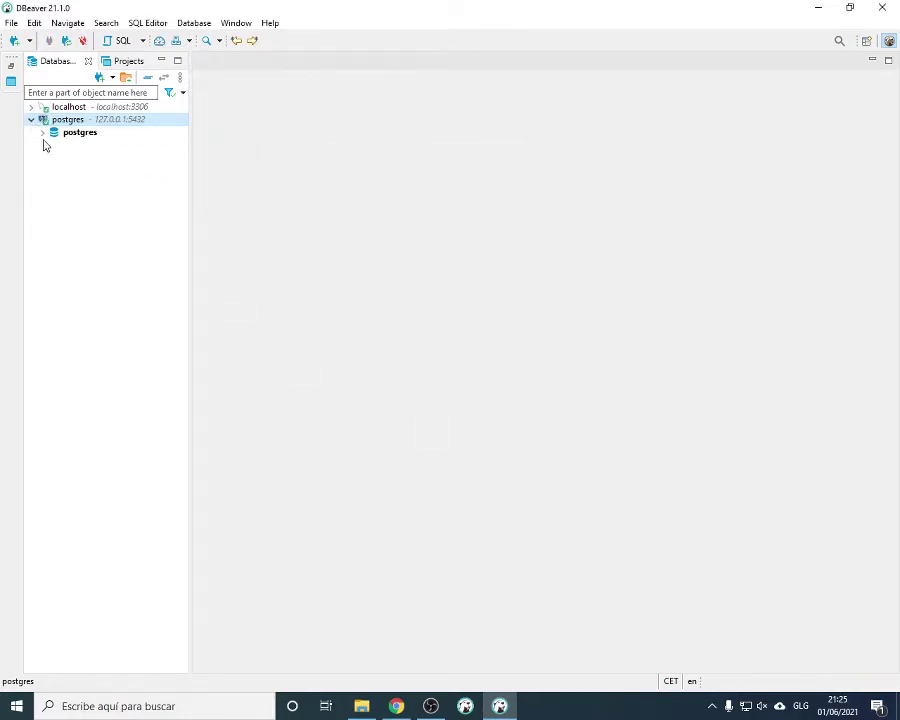
Start and cancel a new connection from postgres, then bring up its Create submenu again
right_click(69, 123)
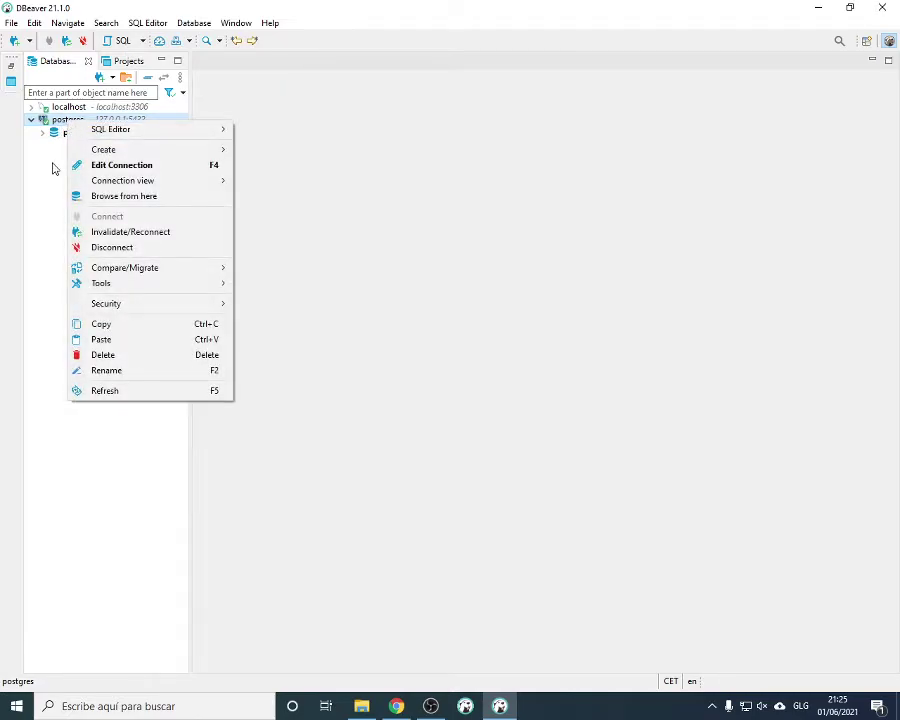
mouse_move(125, 152)
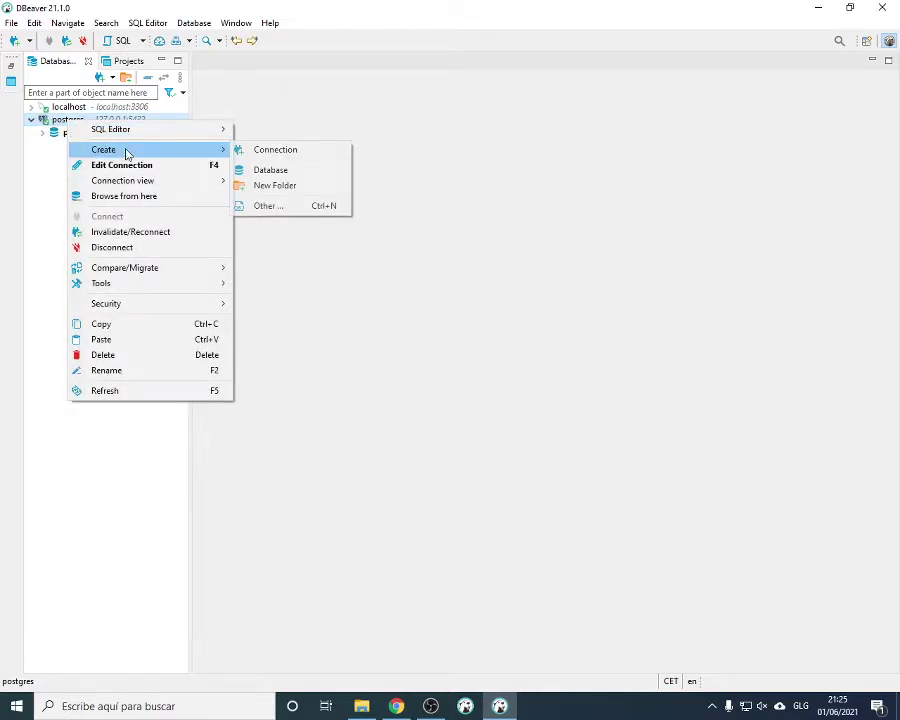
click(290, 151)
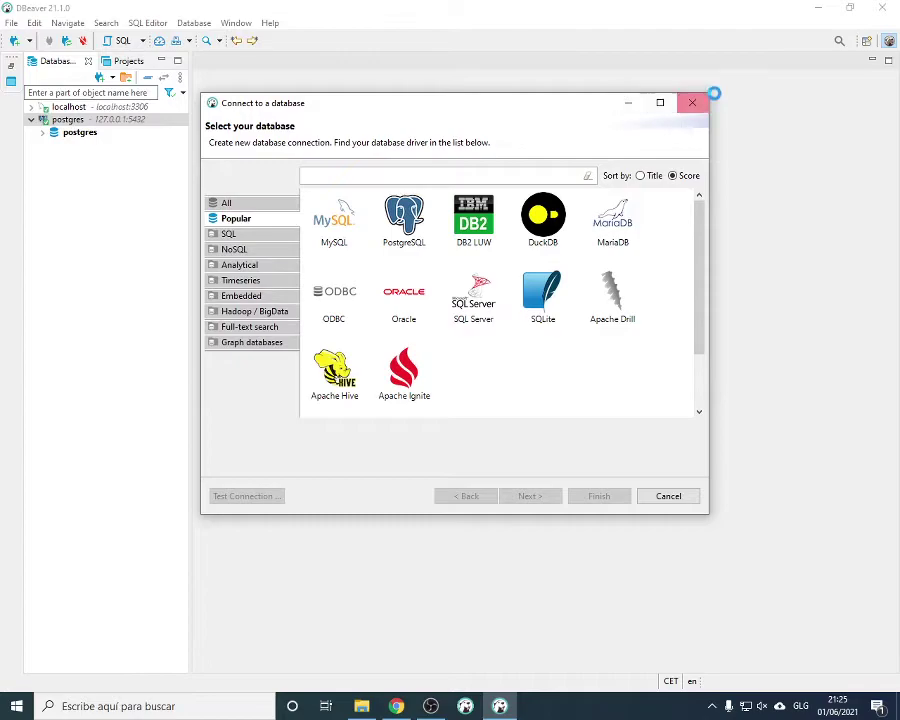
key(Escape)
right_click(93, 122)
mouse_move(147, 153)
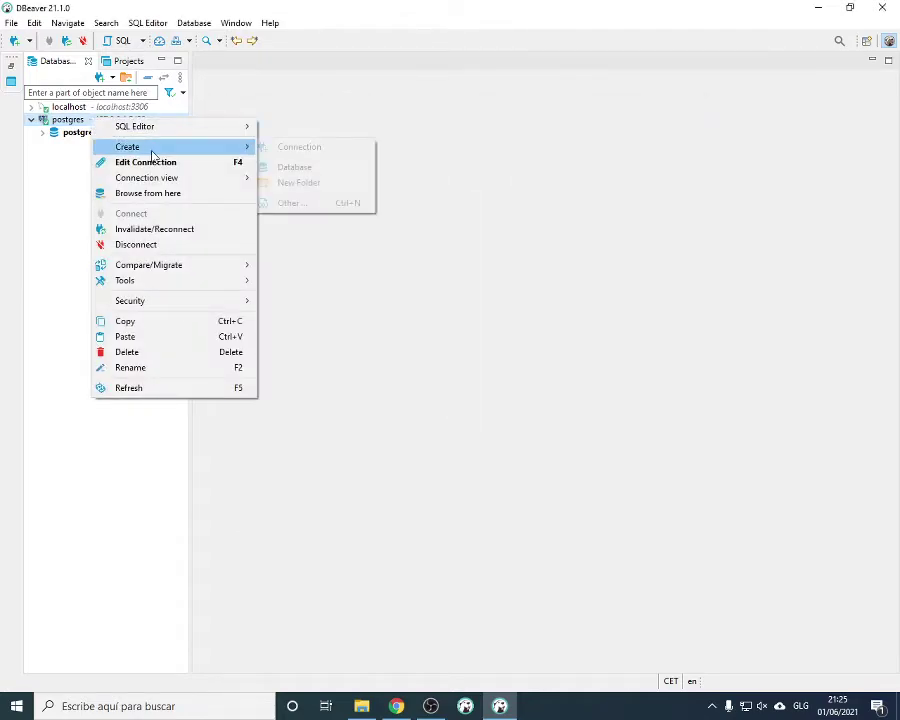